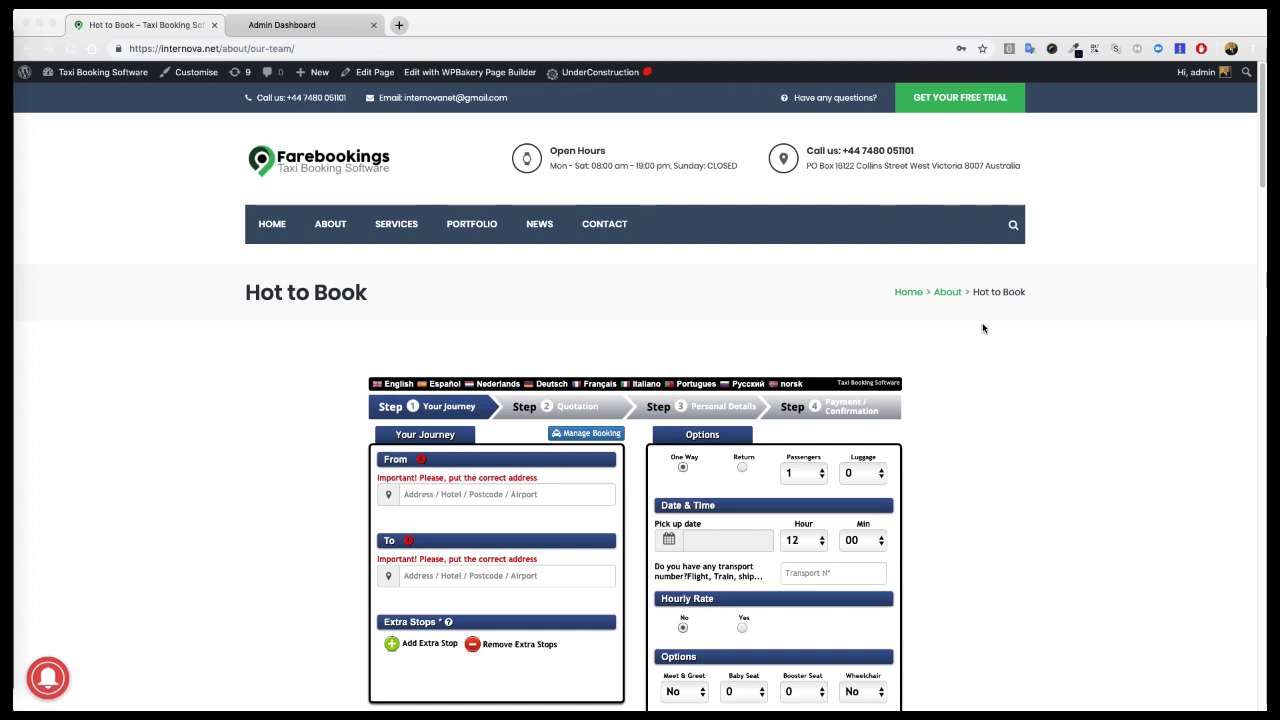
# Step: Look over the Hot to Book booking form, then switch to the Farebookings admin settings
pyautogui.scroll(-3, 1005, 447)
pyautogui.scroll(-3, 1005, 550)
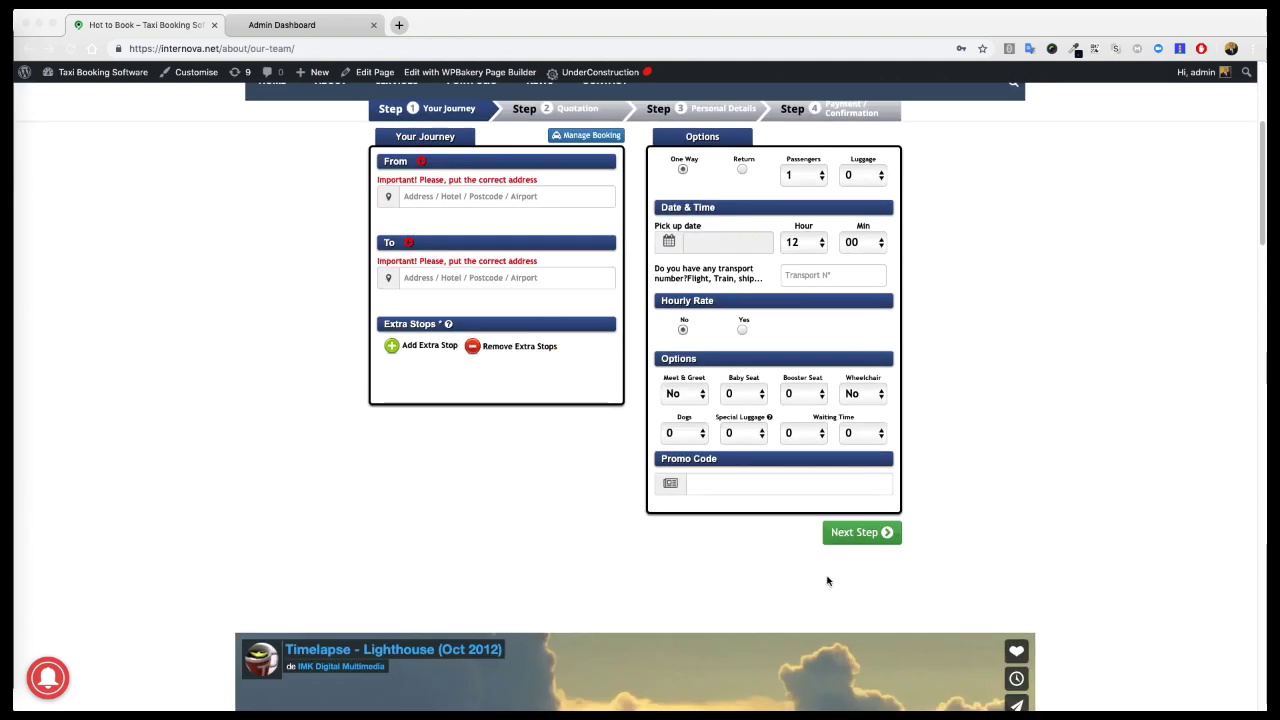
pyautogui.scroll(5, 328, 536)
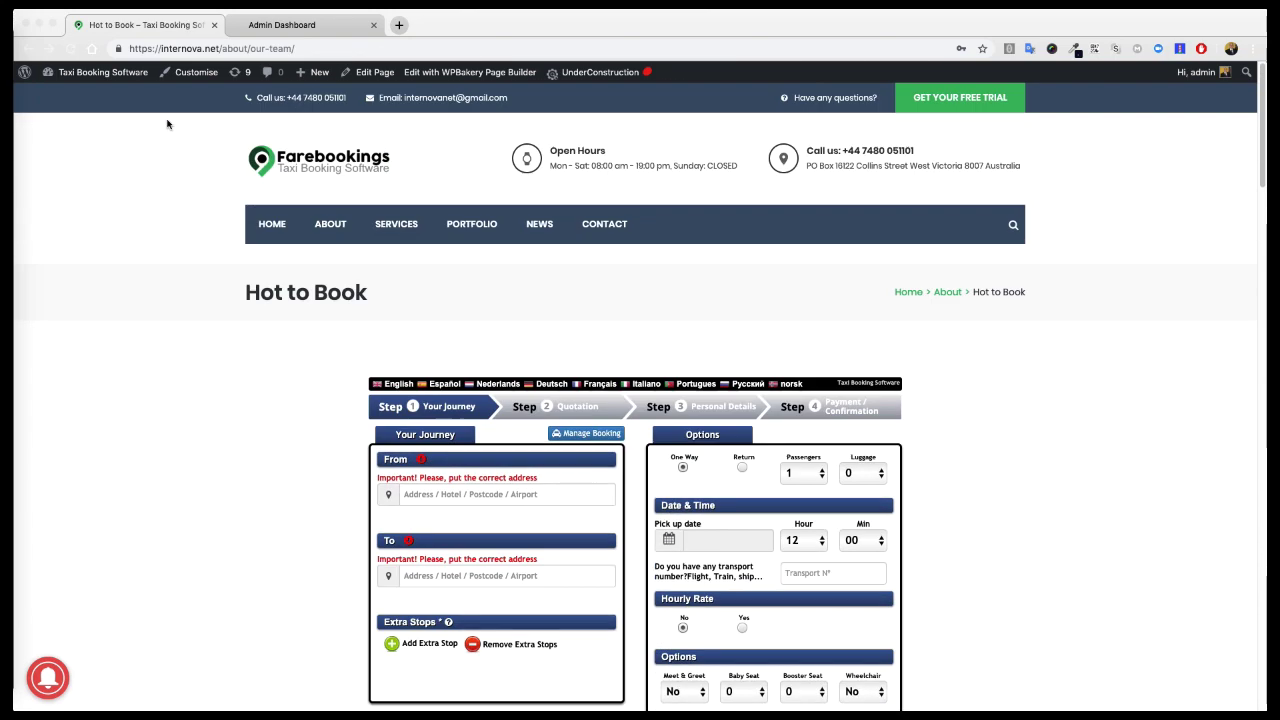
pyautogui.click(305, 27)
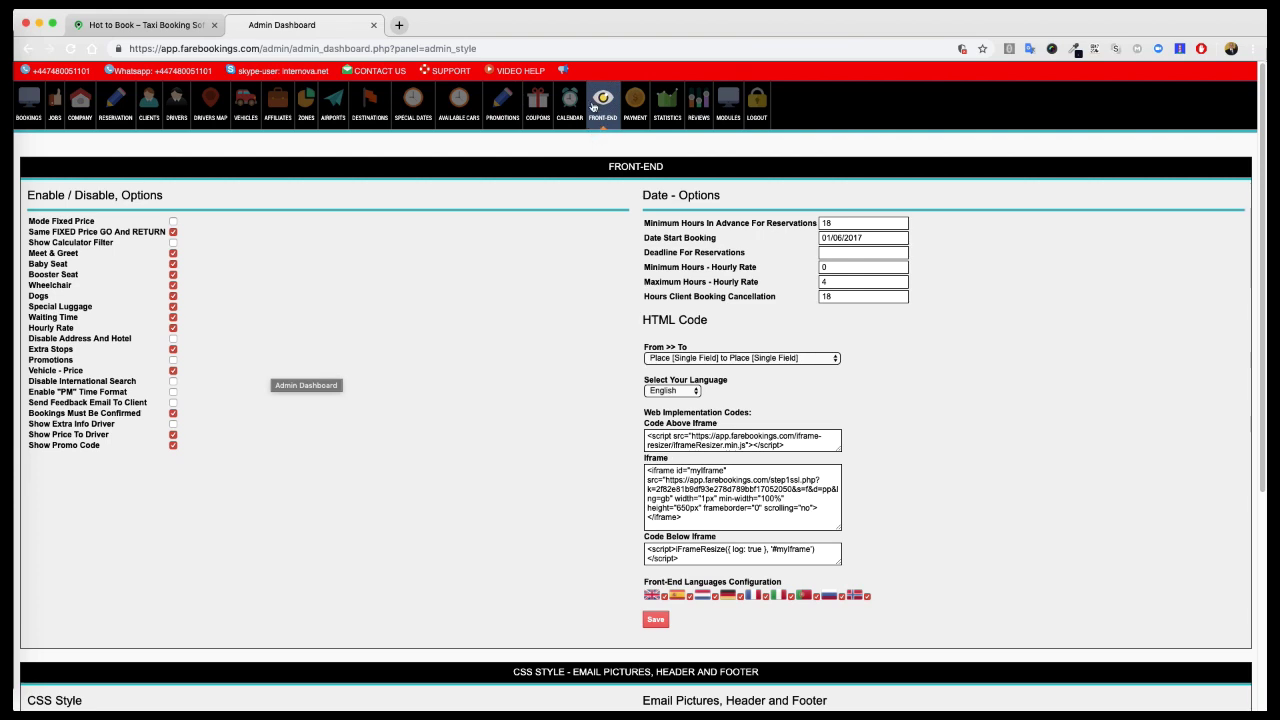
# Step: Select the Code Above Iframe and Code Below Iframe snippets in the Farebookings settings
pyautogui.scroll(-2, 565, 318)
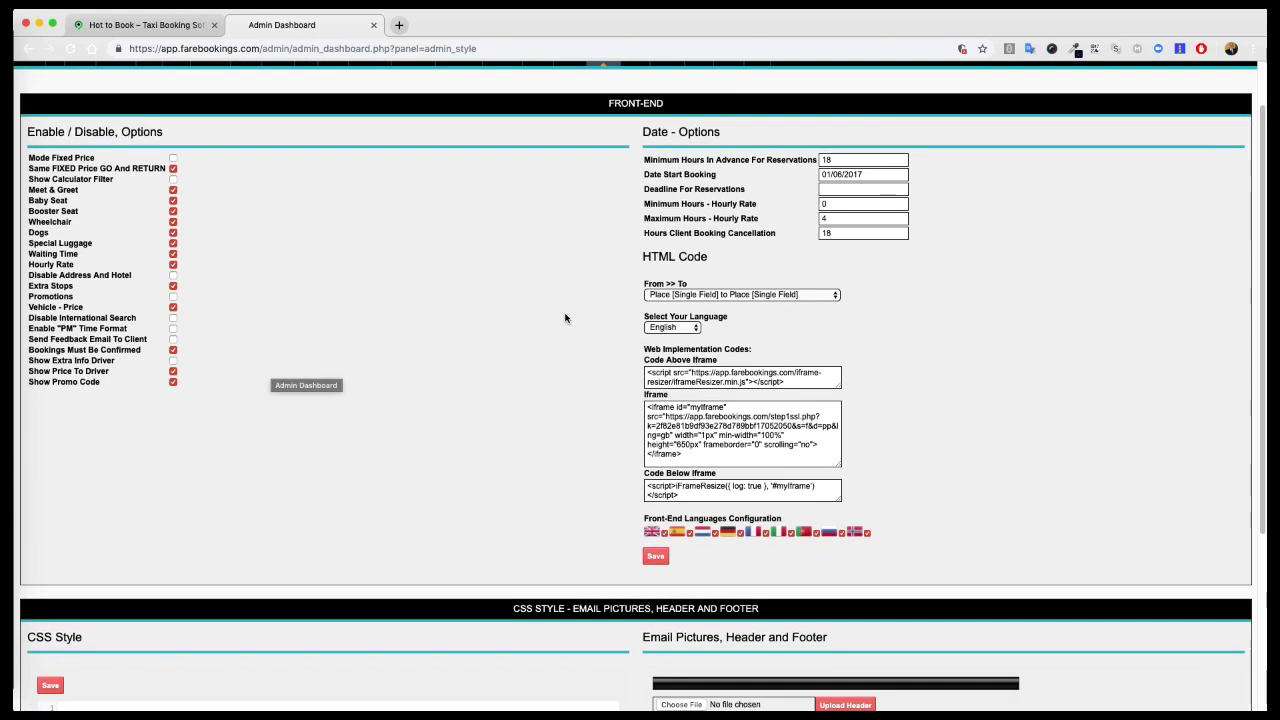
pyautogui.scroll(-2, 565, 318)
pyautogui.tripleClick(787, 300)
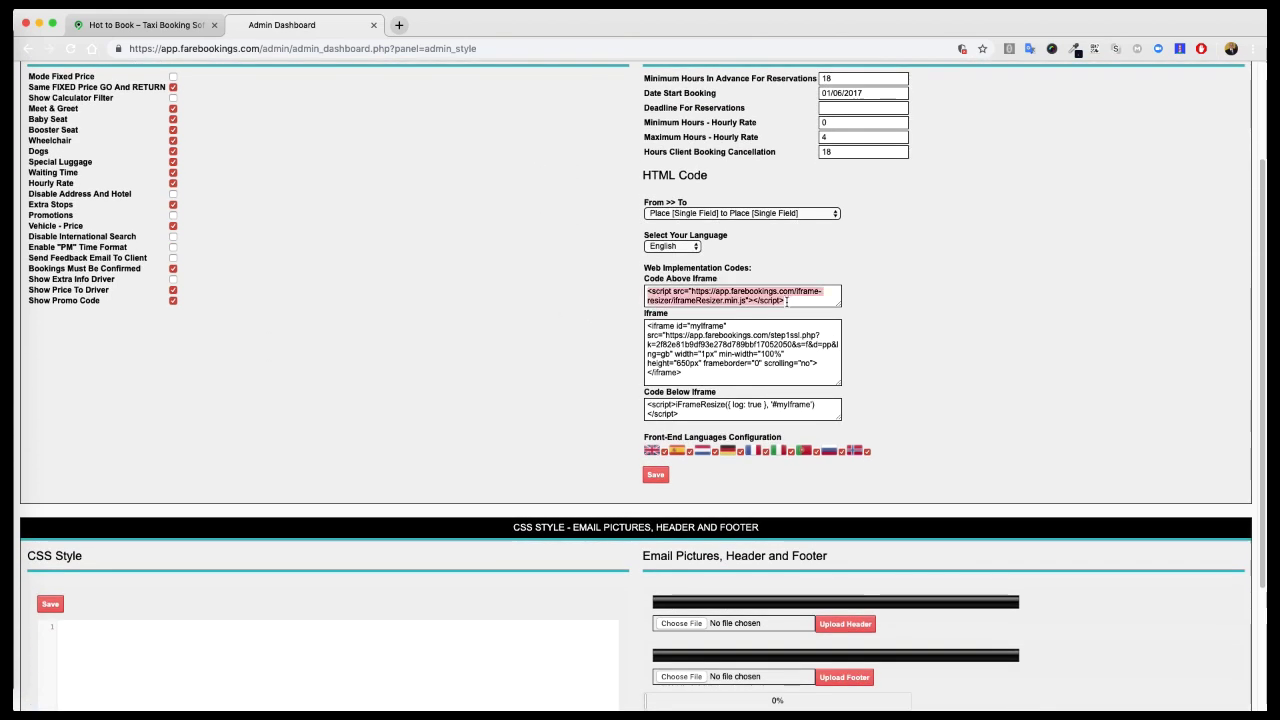
pyautogui.click(800, 369)
pyautogui.click(765, 408)
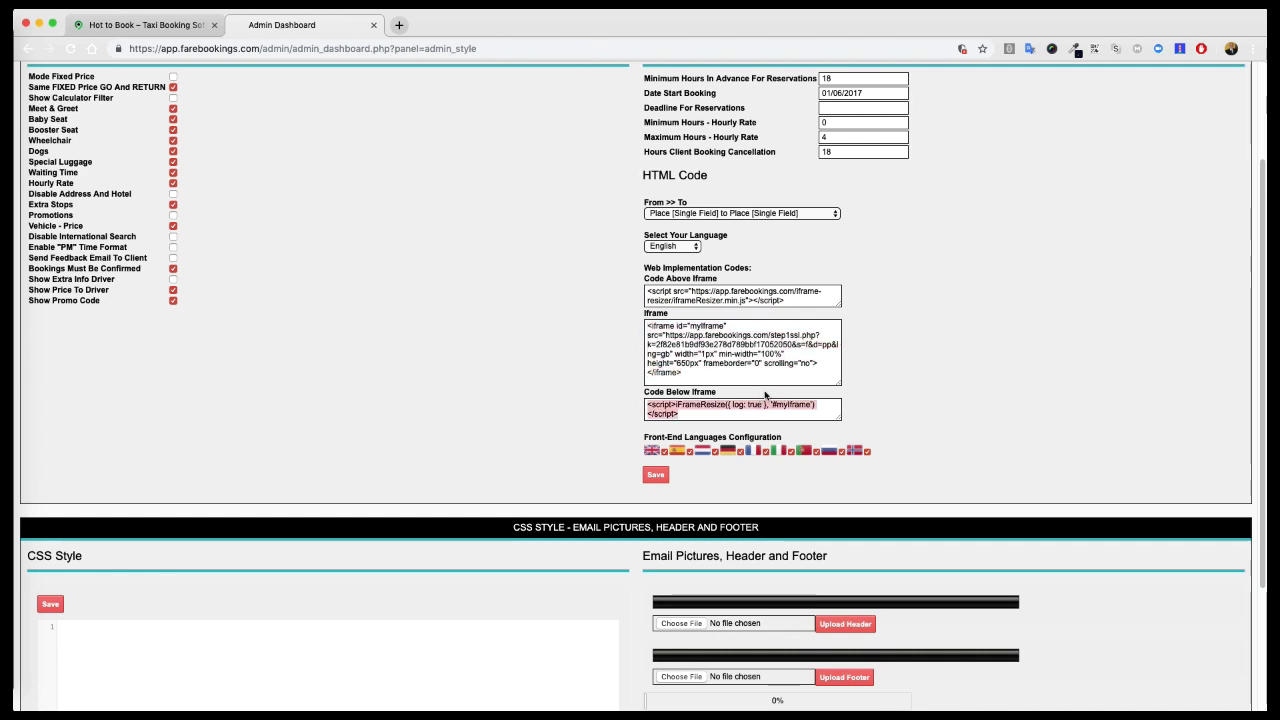
pyautogui.click(750, 300)
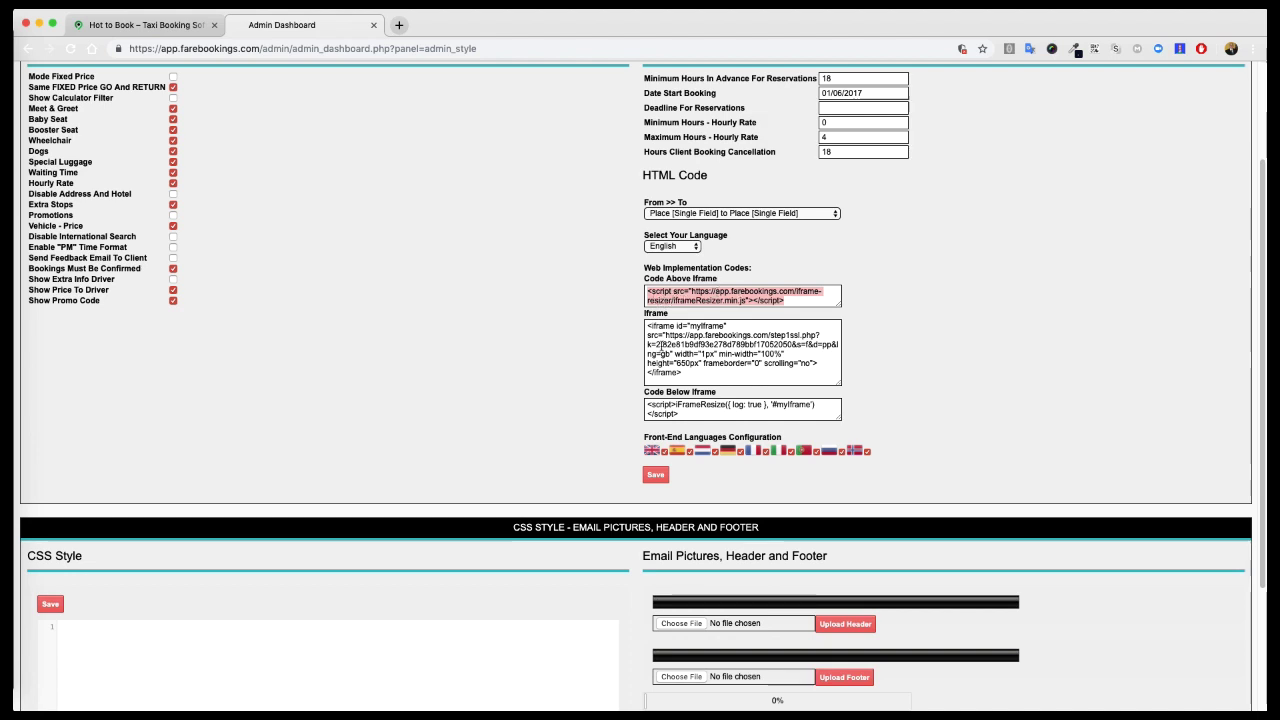
# Step: Select the Iframe embed code and the below-iframe script again, then clear the selection
pyautogui.click(697, 335)
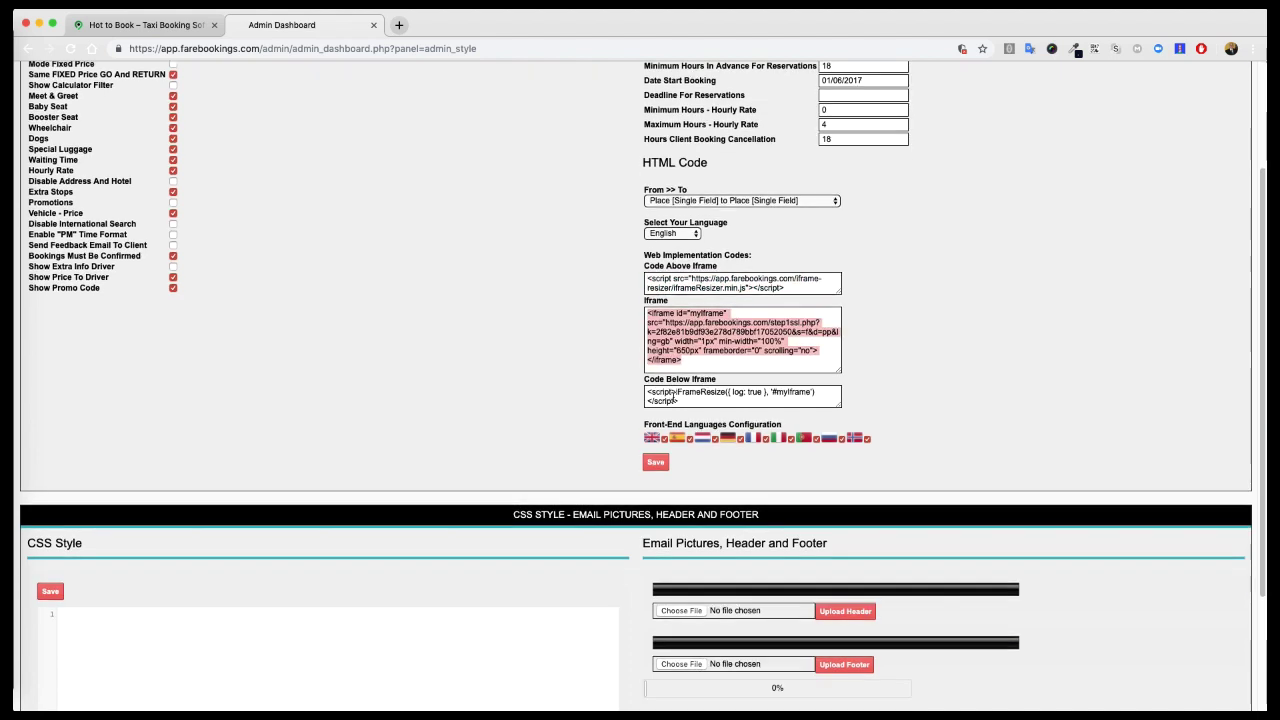
pyautogui.scroll(-1, 652, 400)
pyautogui.click(727, 399)
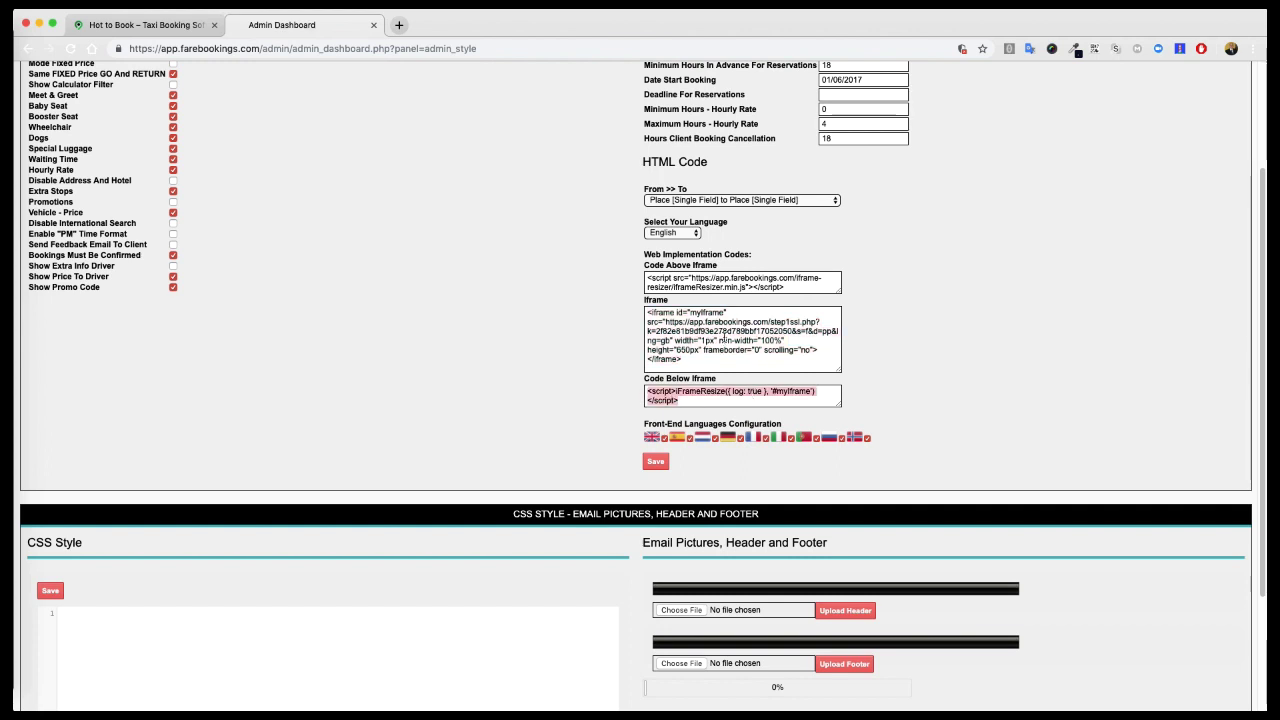
pyautogui.click(724, 340)
pyautogui.click(488, 257)
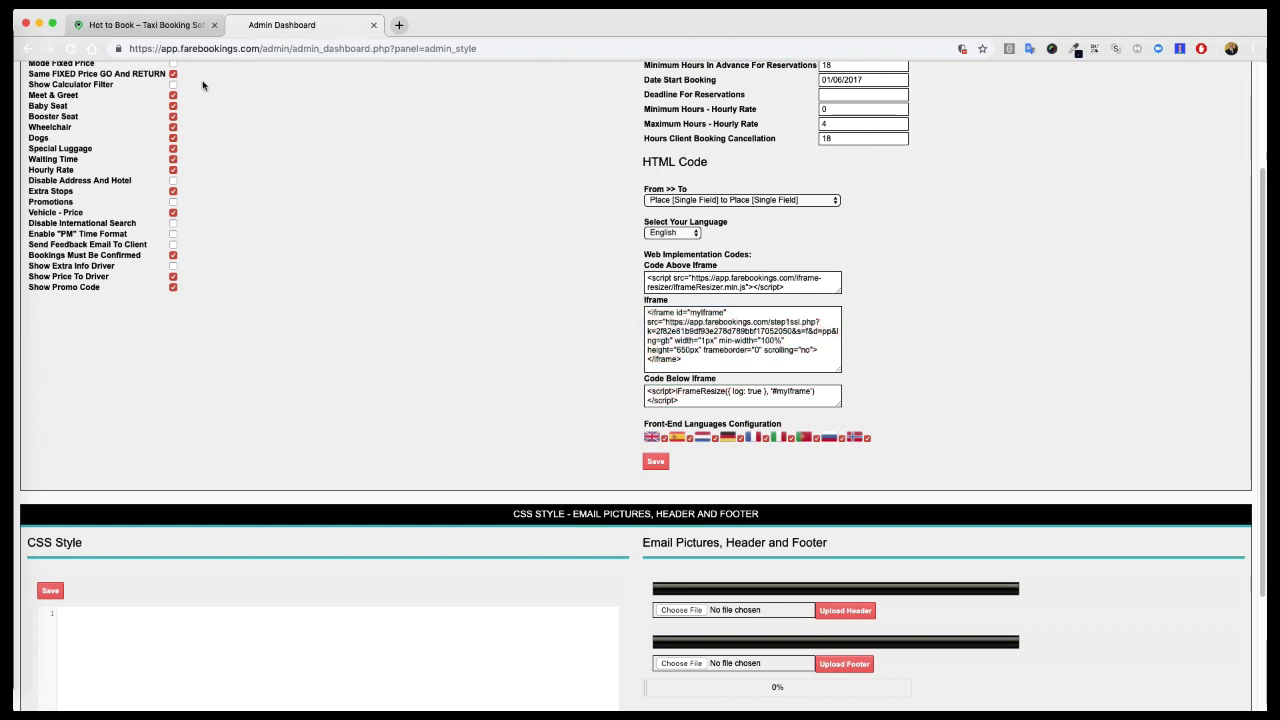
# Step: Back on Hot to Book, scroll past the videos and team profiles, then open Edit Page
pyautogui.click(167, 26)
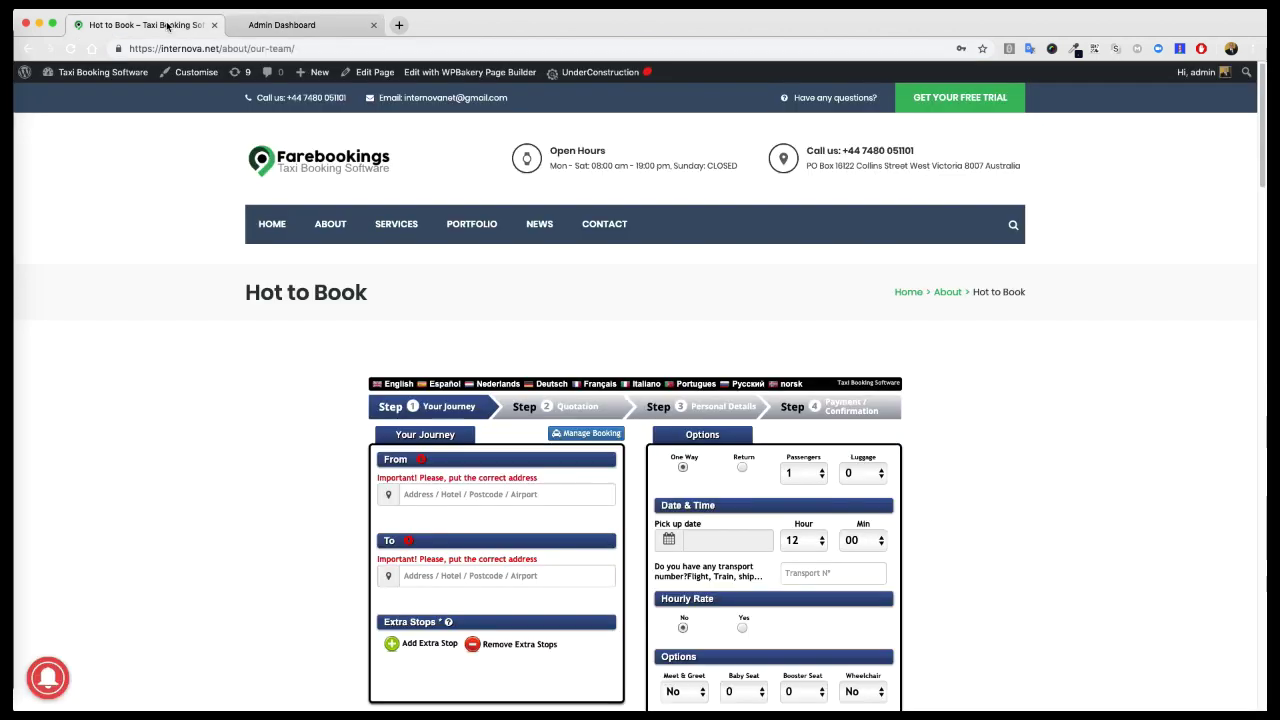
pyautogui.scroll(-3, 223, 402)
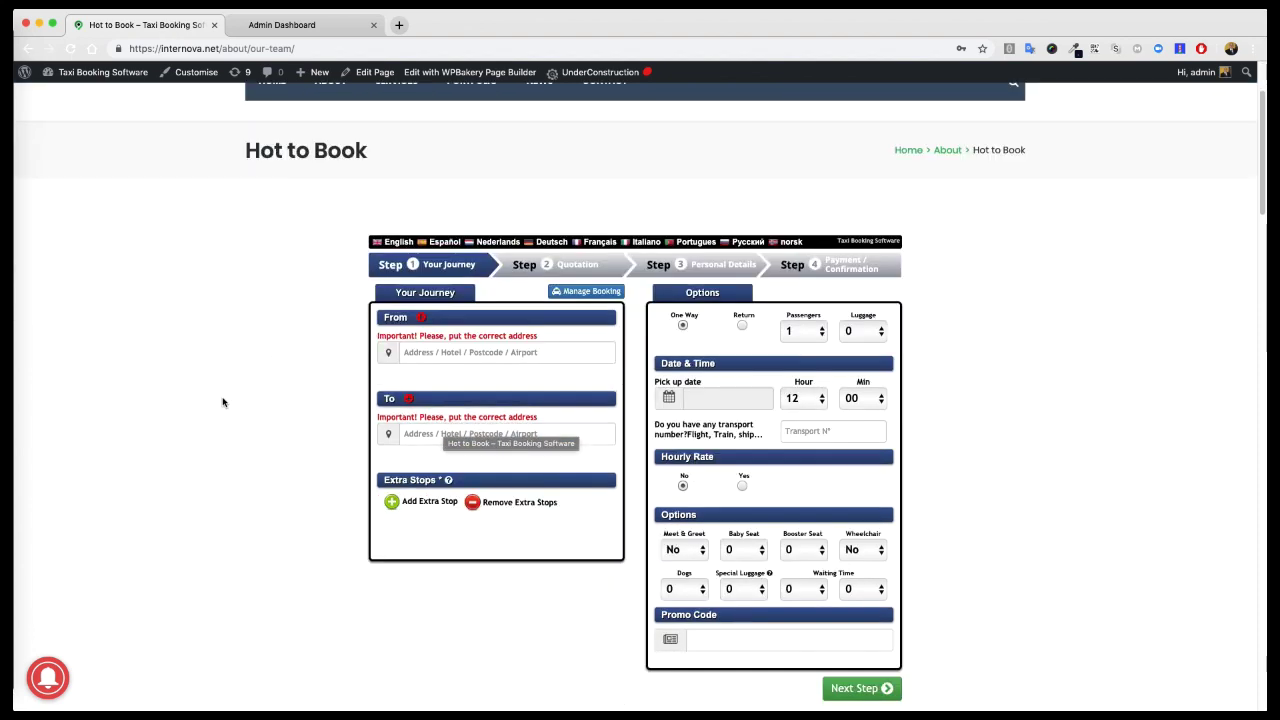
pyautogui.scroll(3, 223, 402)
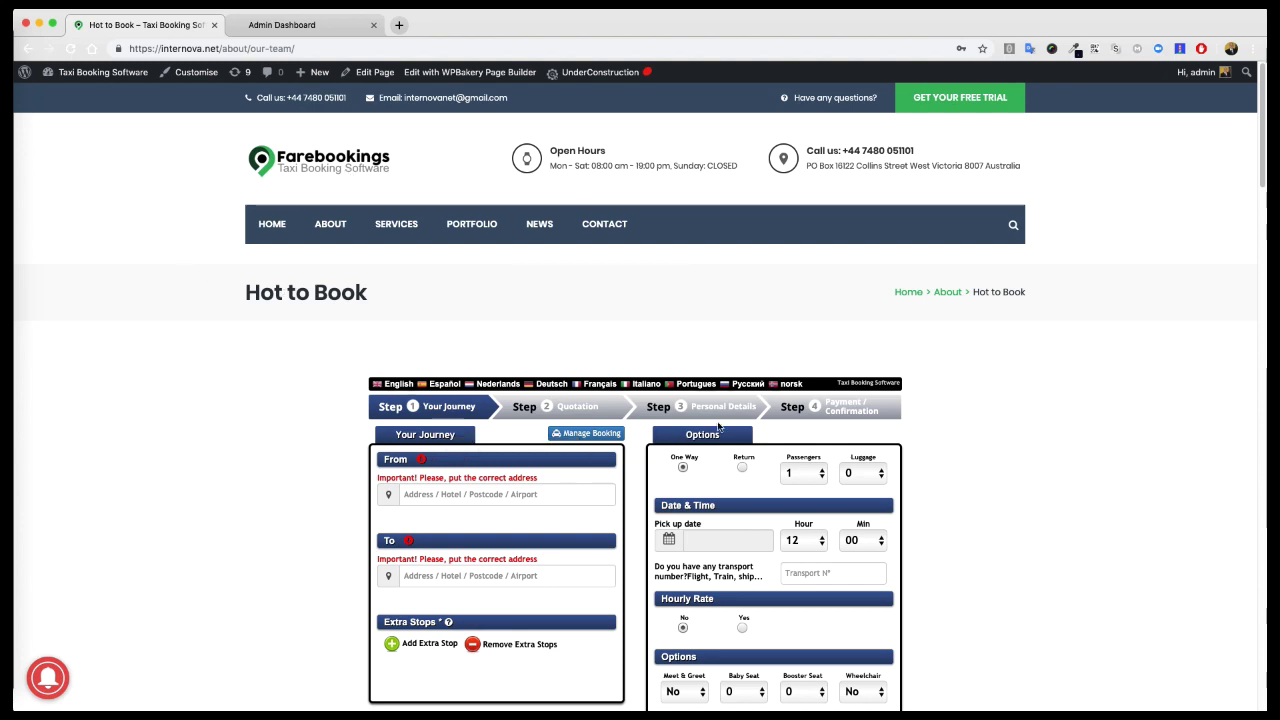
pyautogui.scroll(-3, 997, 523)
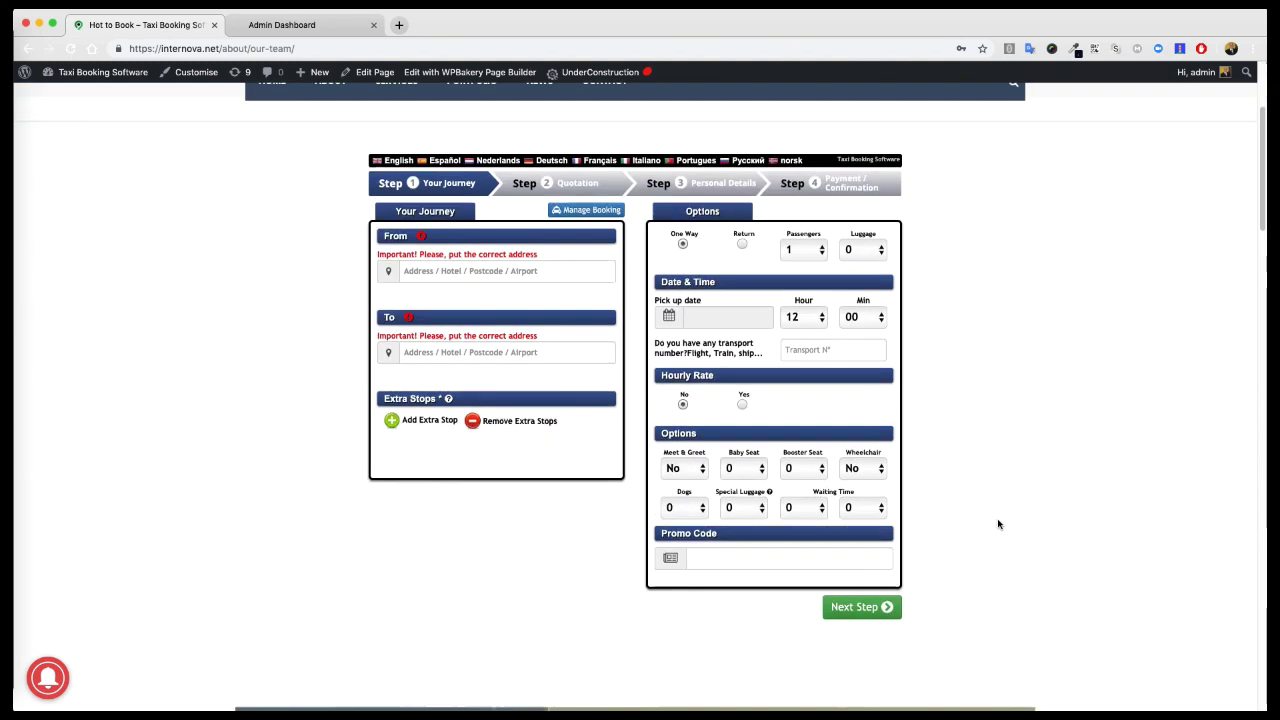
pyautogui.scroll(-2, 997, 523)
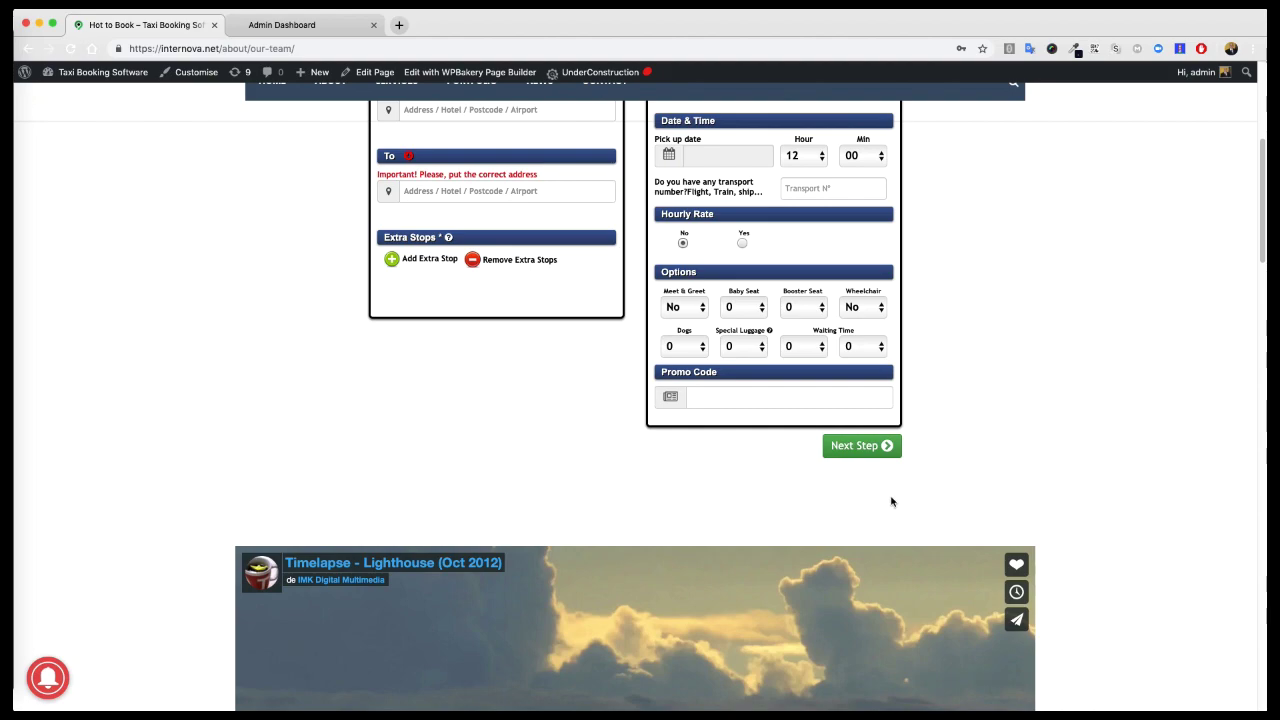
pyautogui.scroll(-2, 203, 460)
pyautogui.scroll(-5, 106, 506)
pyautogui.scroll(-3, 137, 514)
pyautogui.scroll(-4, 1085, 518)
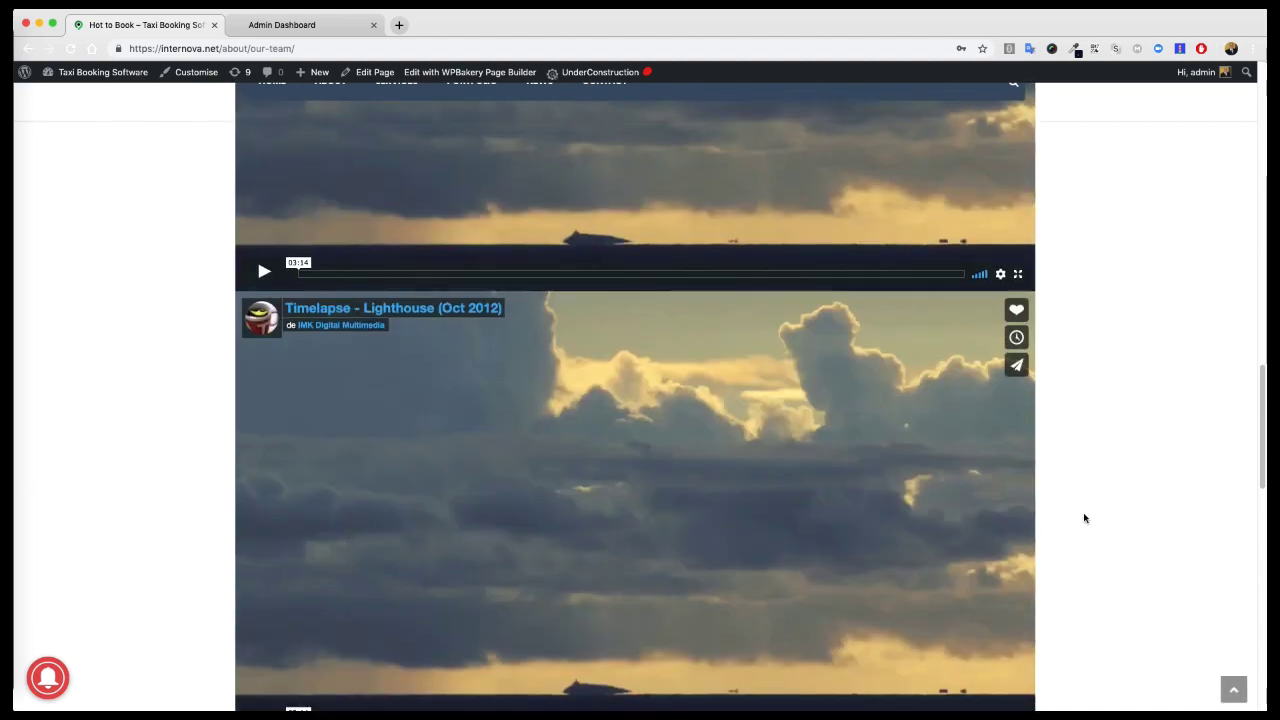
pyautogui.scroll(-2, 766, 449)
pyautogui.scroll(2, 491, 497)
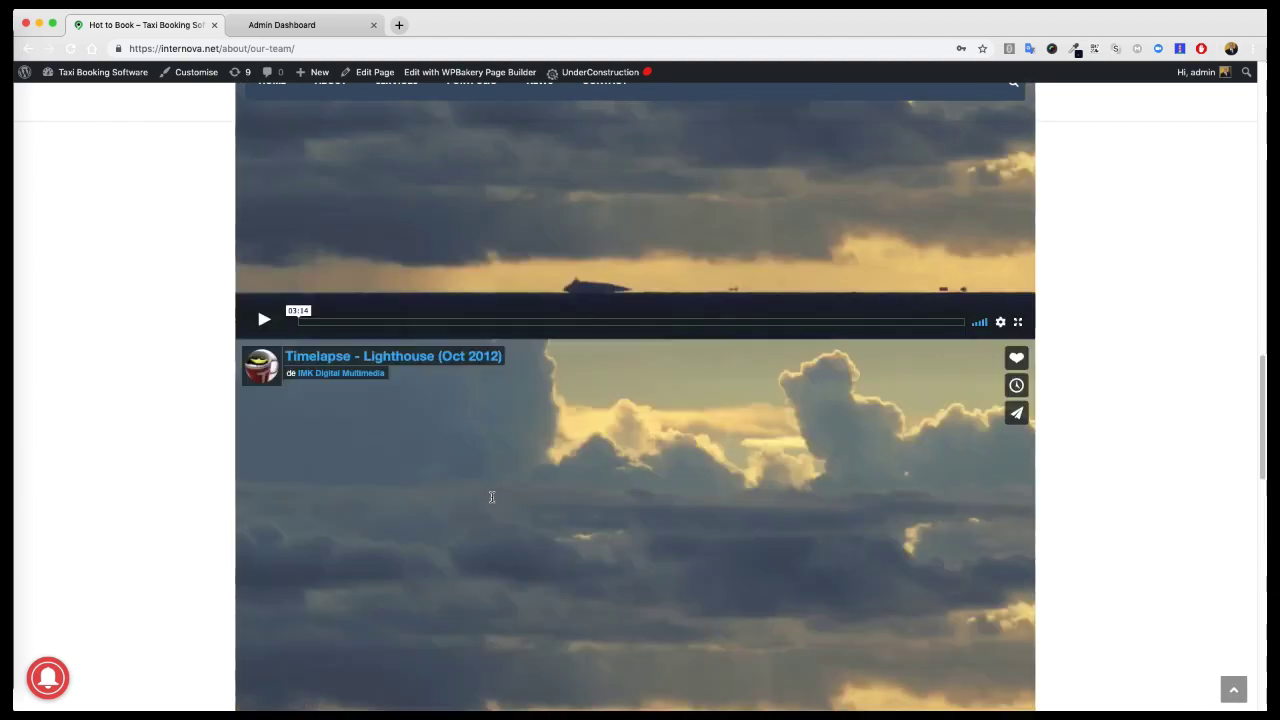
pyautogui.scroll(2, 491, 497)
pyautogui.scroll(10, 194, 419)
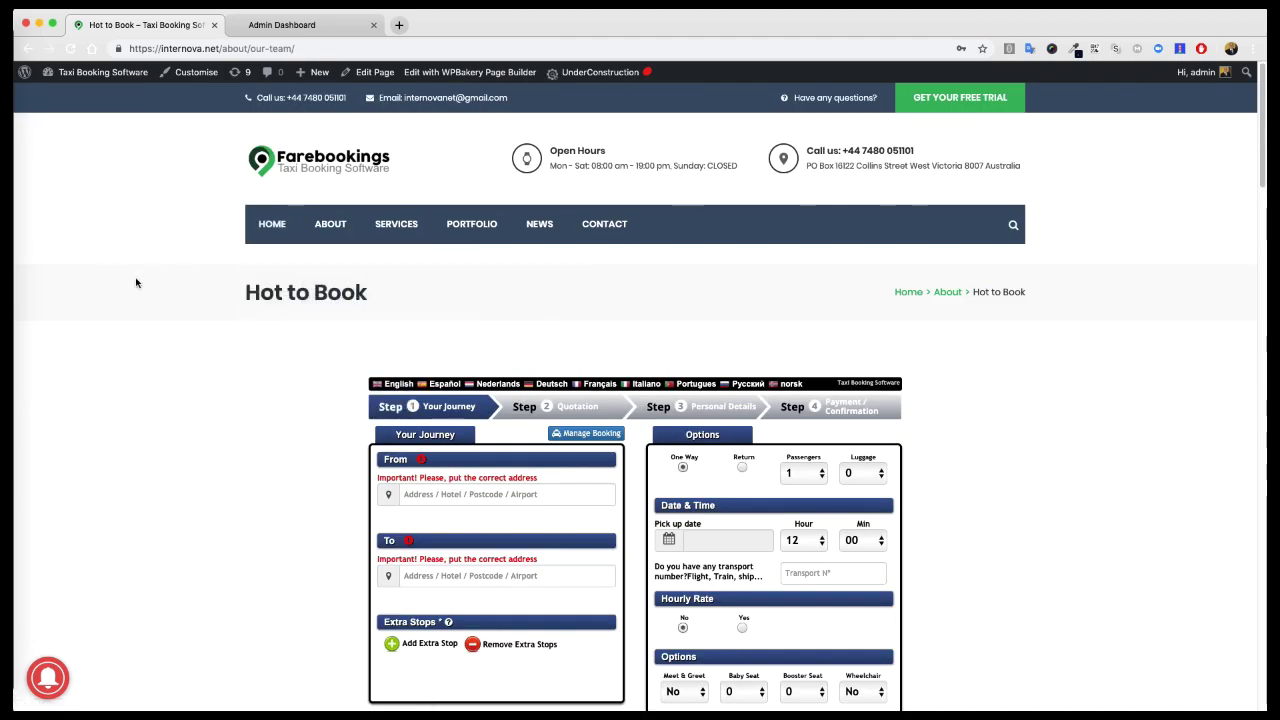
pyautogui.click(384, 74)
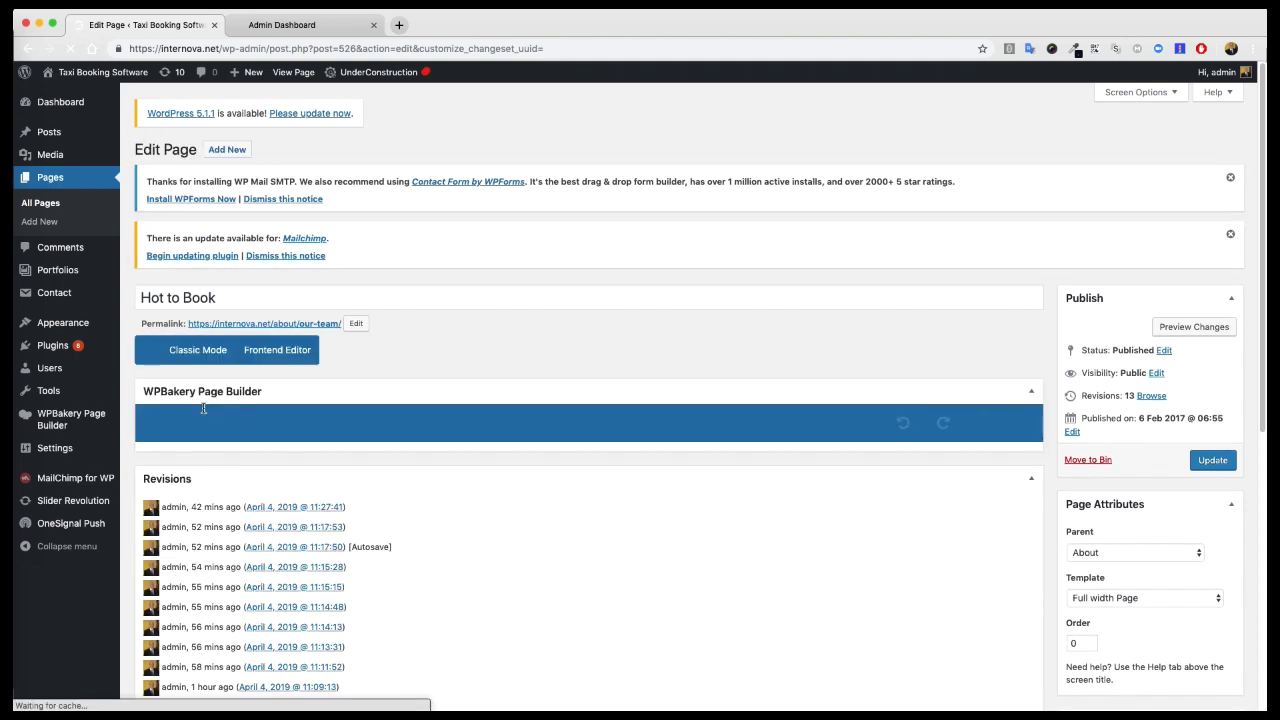
# Step: Delete the Video Player elements and the #booking-form row from the page builder
pyautogui.scroll(-2, 557, 543)
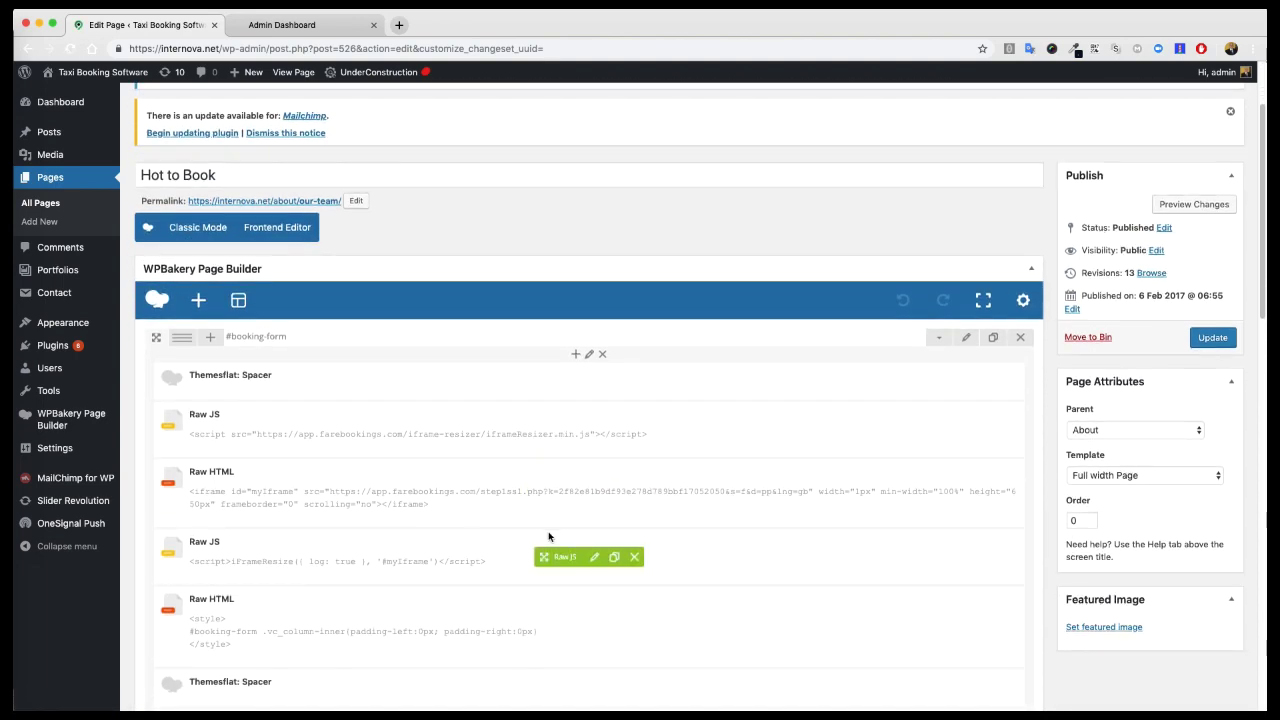
pyautogui.scroll(-5, 543, 531)
pyautogui.click(645, 489)
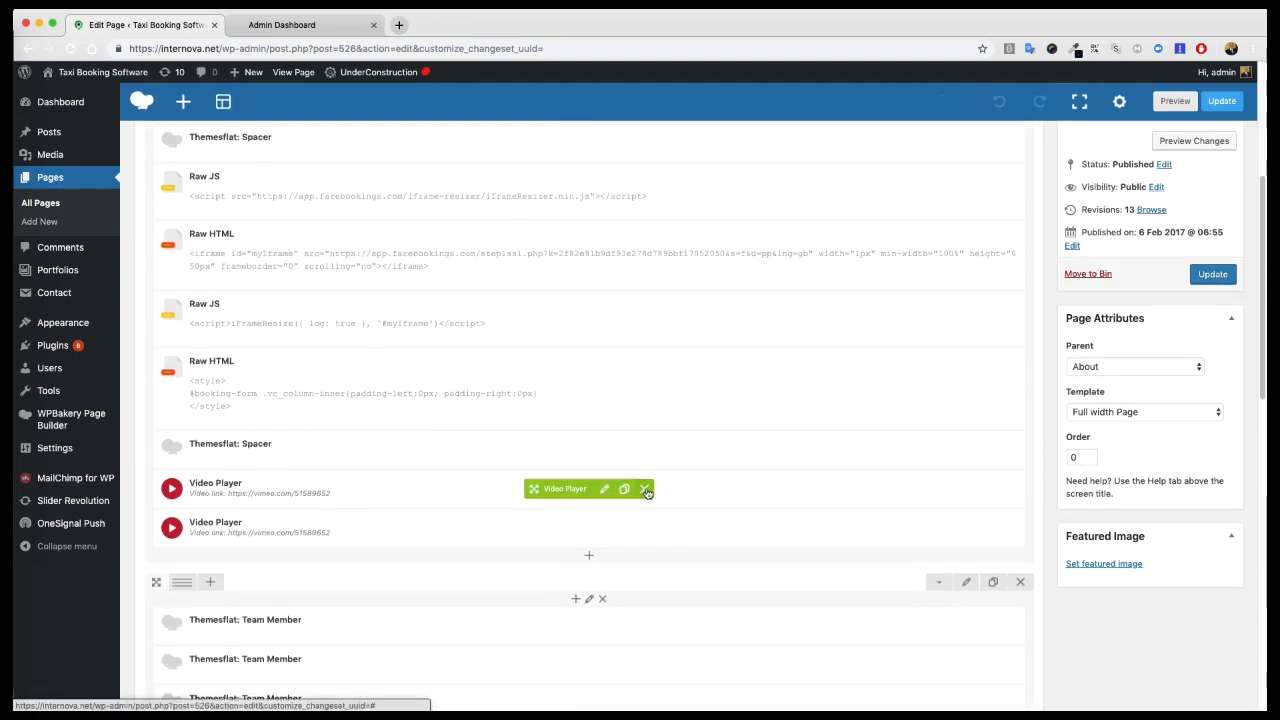
pyautogui.click(645, 489)
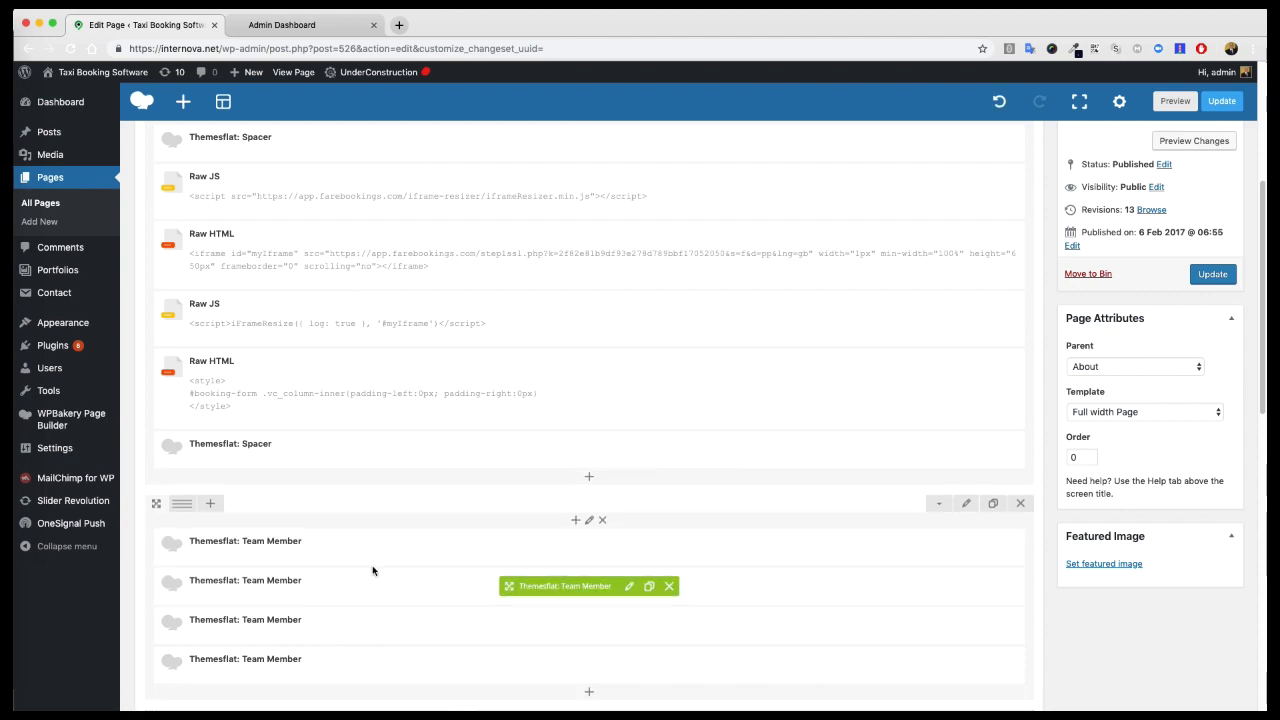
pyautogui.scroll(4, 380, 605)
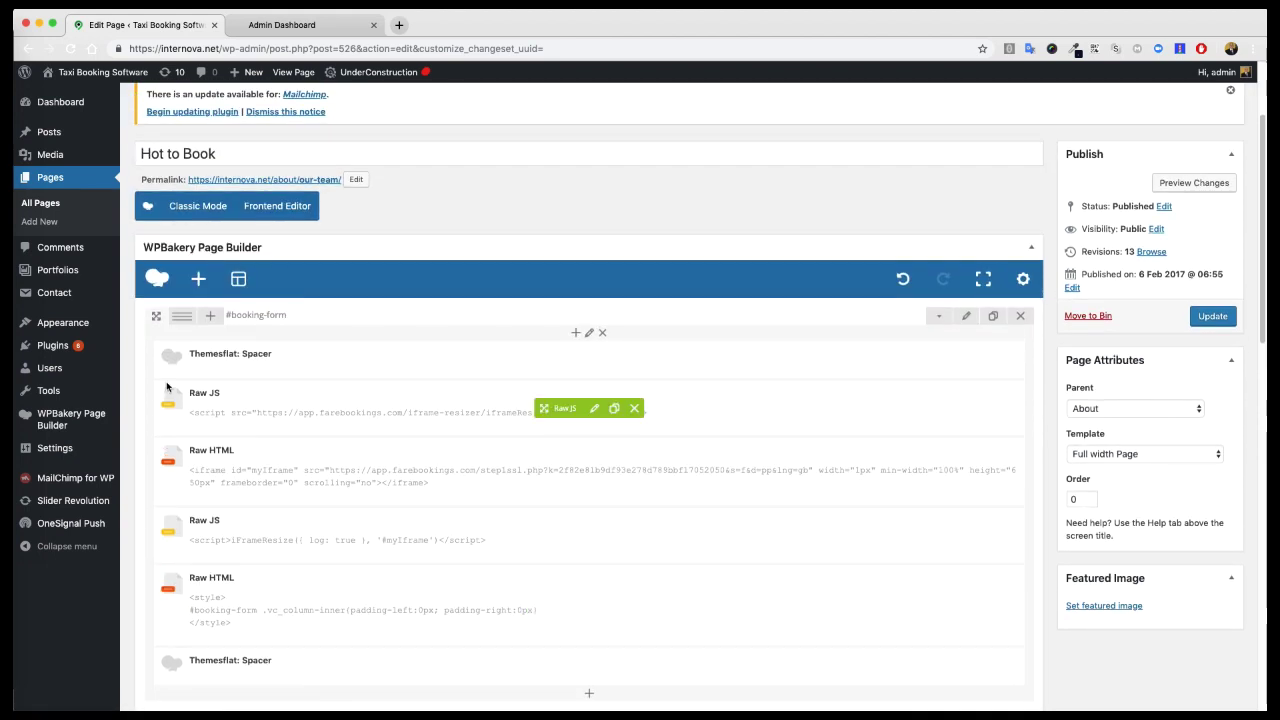
pyautogui.click(1024, 320)
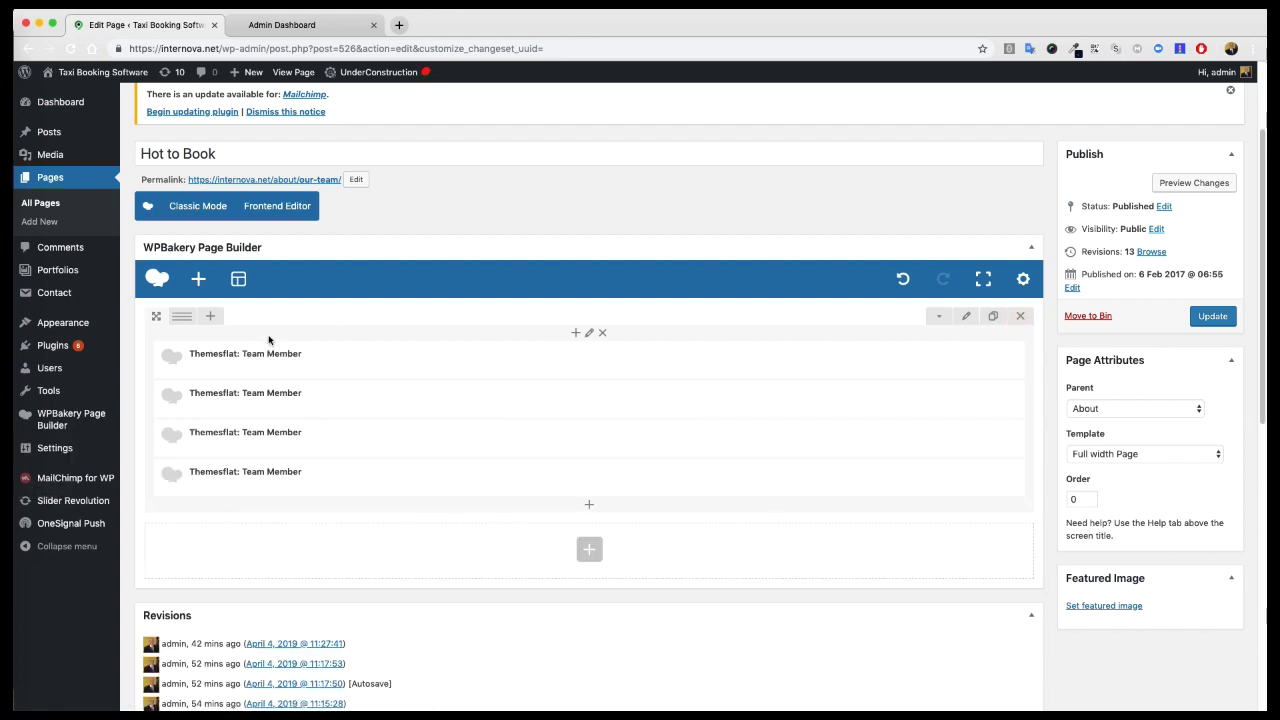
pyautogui.scroll(2, 333, 215)
# Step: Update the page and open its live view in a separate tab
pyautogui.click(1212, 419)
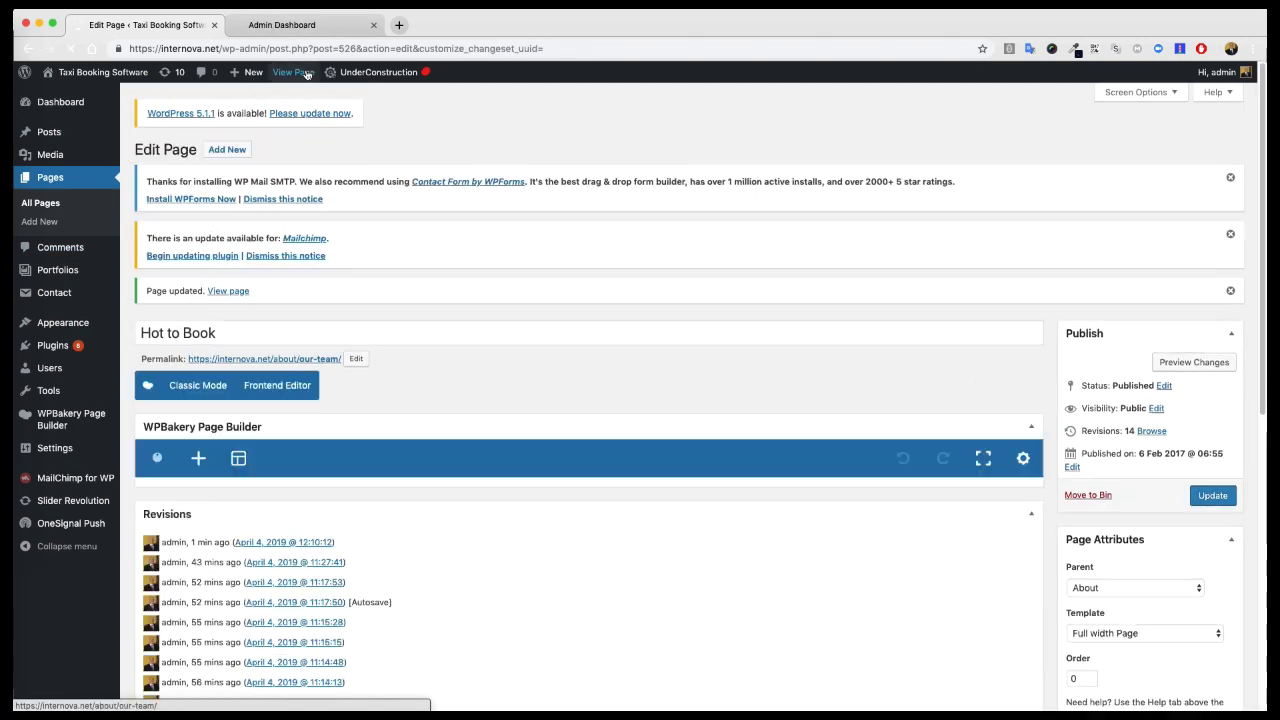
pyautogui.rightClick(303, 72)
pyautogui.click(342, 79)
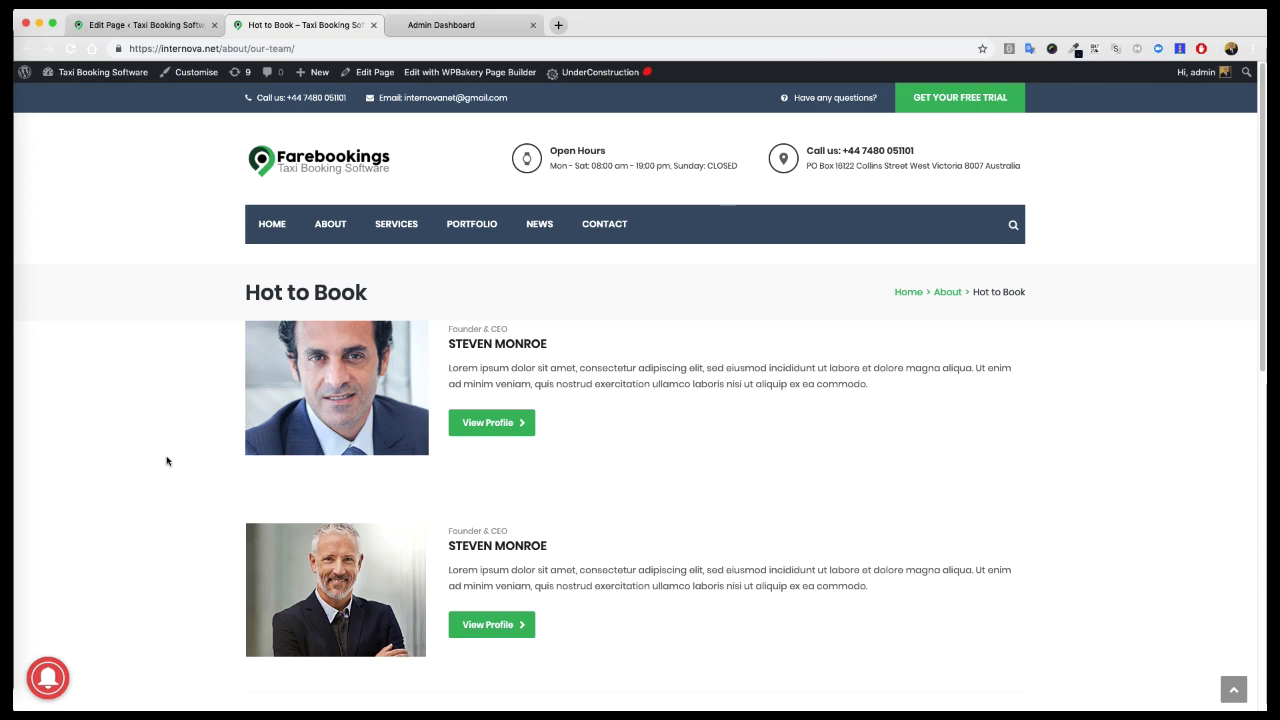
# Step: Scroll the live page to review the stacked team-member cards
pyautogui.scroll(-3, 166, 457)
pyautogui.scroll(3, 151, 477)
pyautogui.scroll(-1, 386, 491)
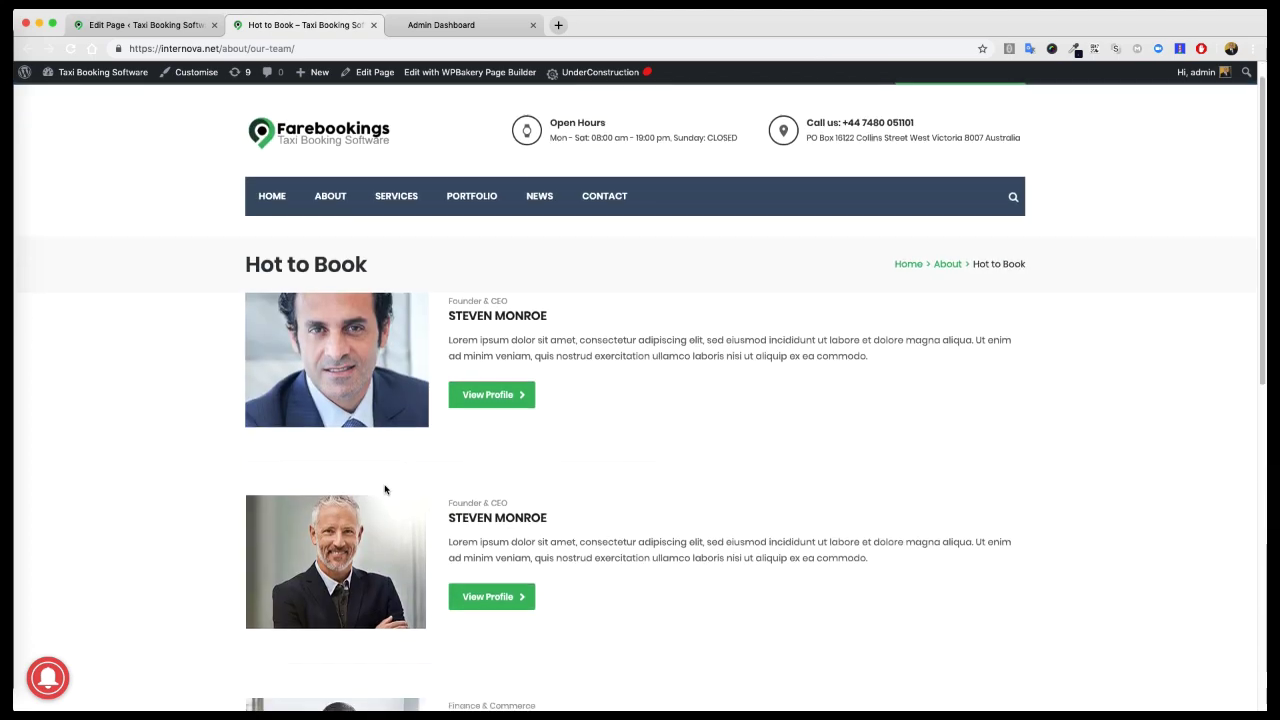
pyautogui.scroll(-2, 703, 563)
pyautogui.scroll(-2, 469, 584)
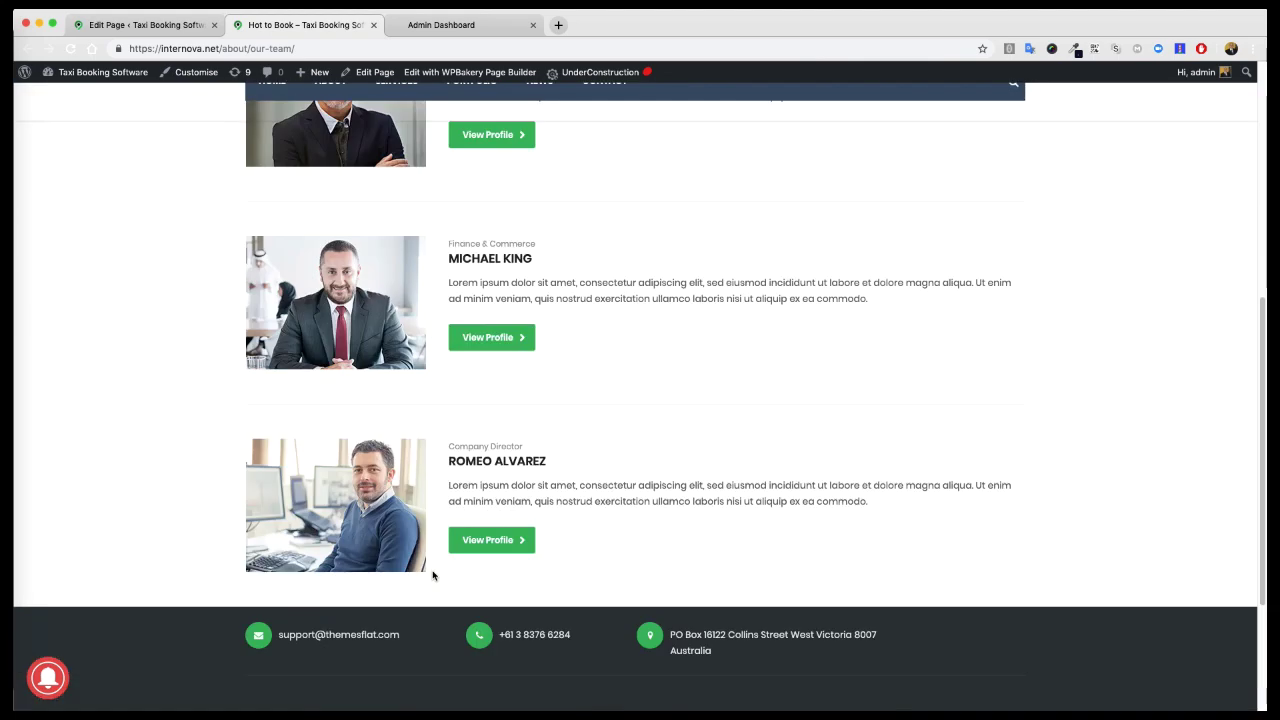
pyautogui.scroll(10, 338, 362)
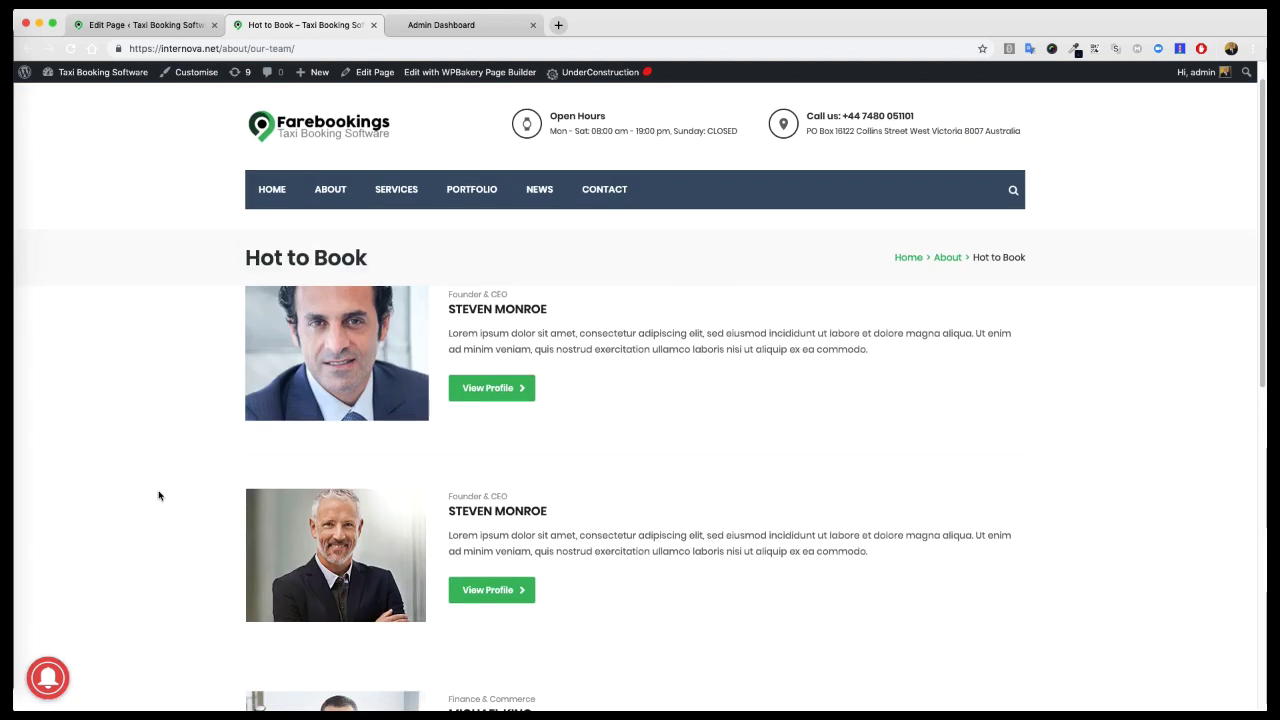
pyautogui.scroll(-2, 314, 470)
pyautogui.scroll(3, 254, 417)
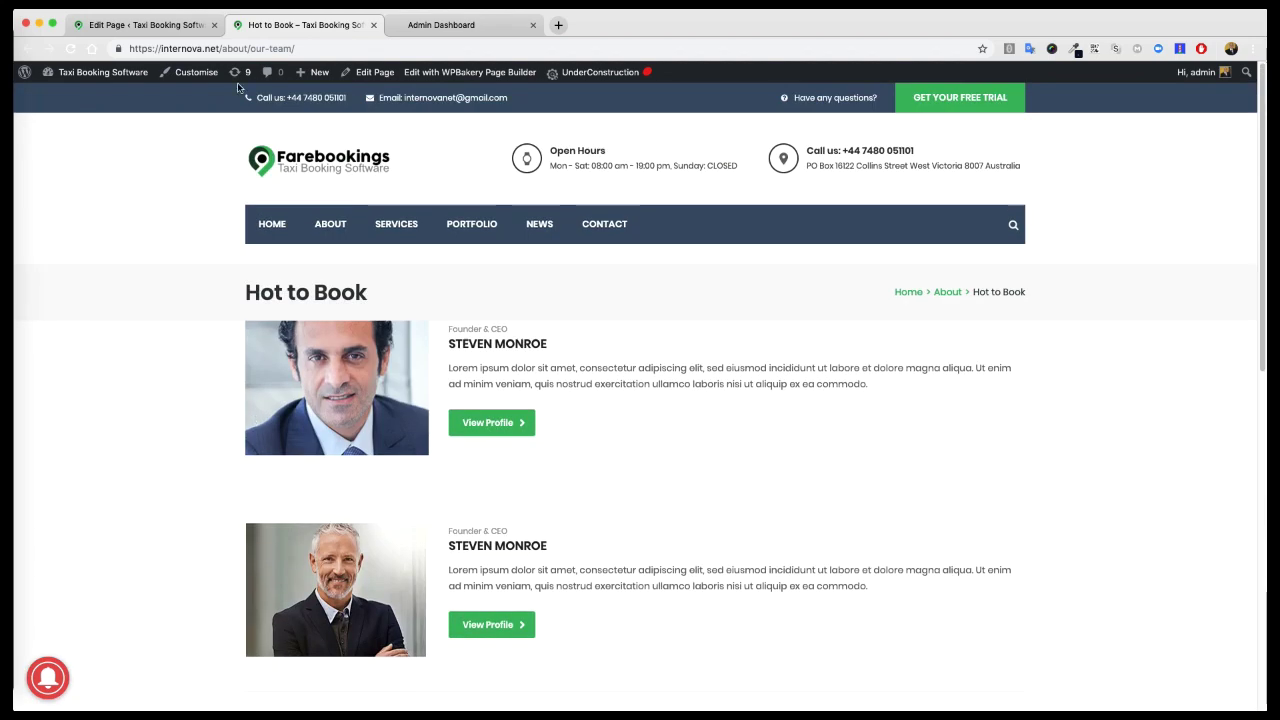
# Step: Add a new Row and drag it above the Team Member row
pyautogui.click(155, 24)
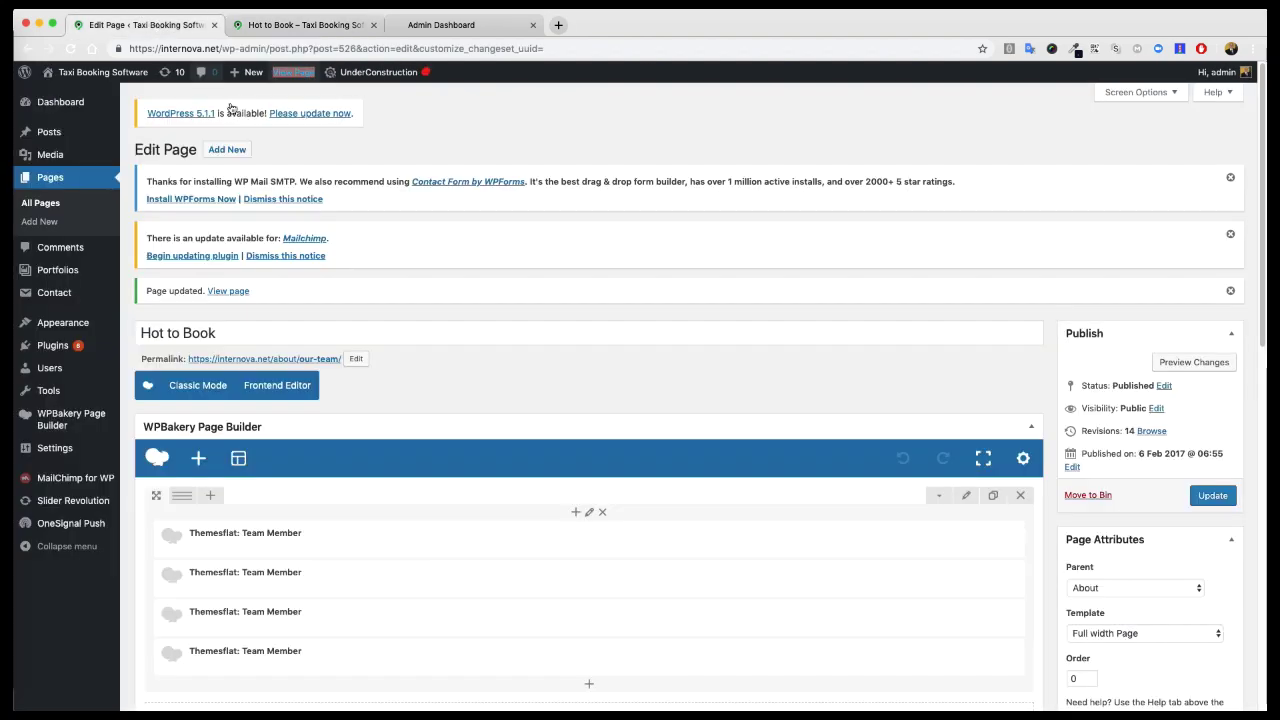
pyautogui.scroll(-3, 279, 413)
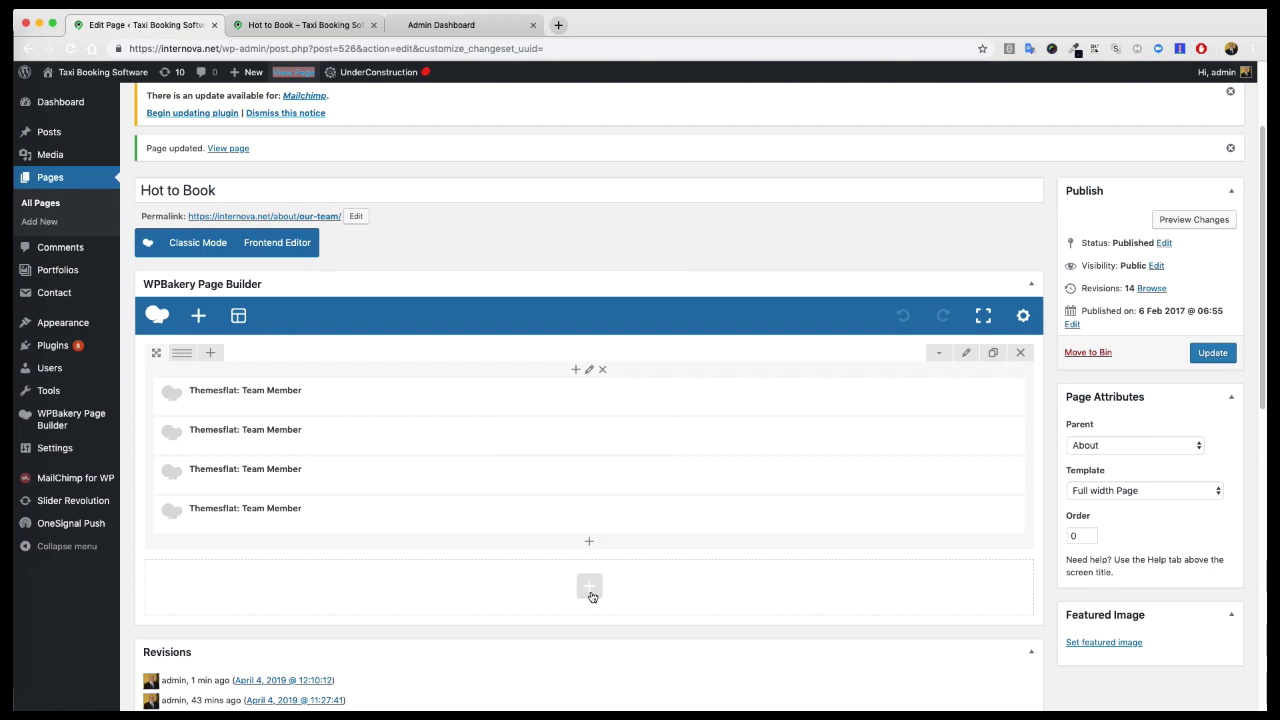
pyautogui.click(192, 314)
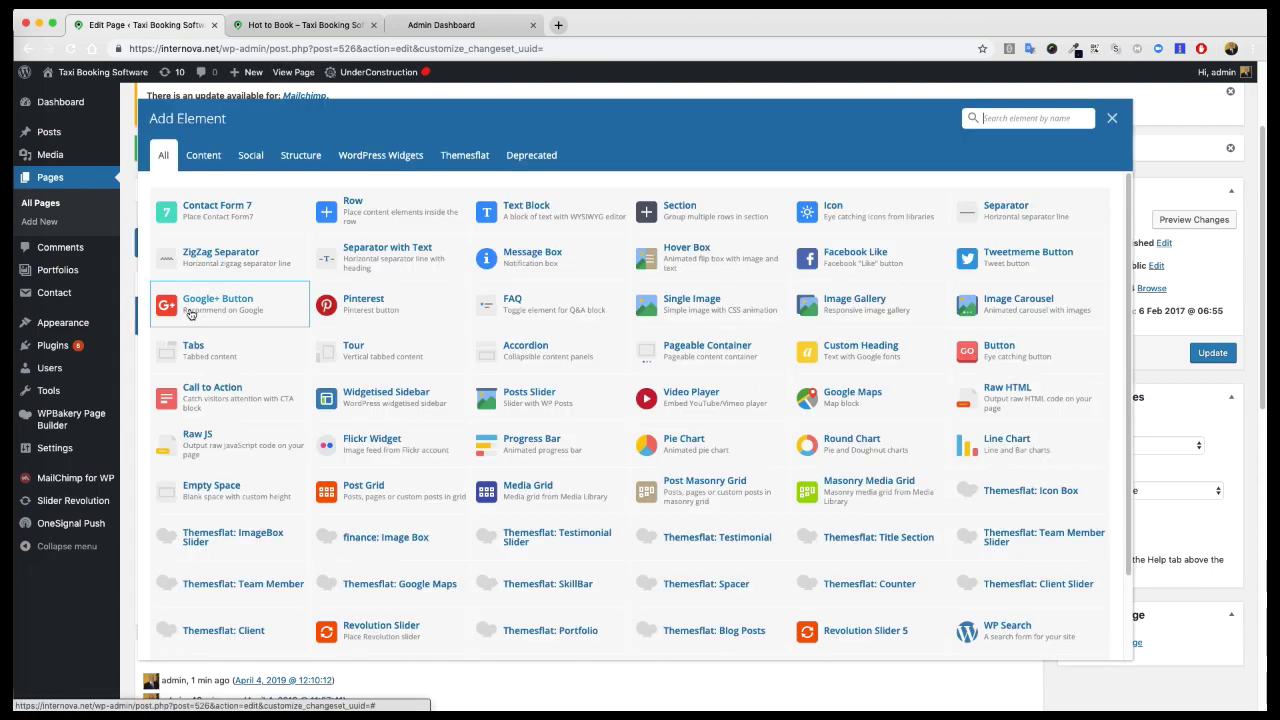
pyautogui.click(355, 205)
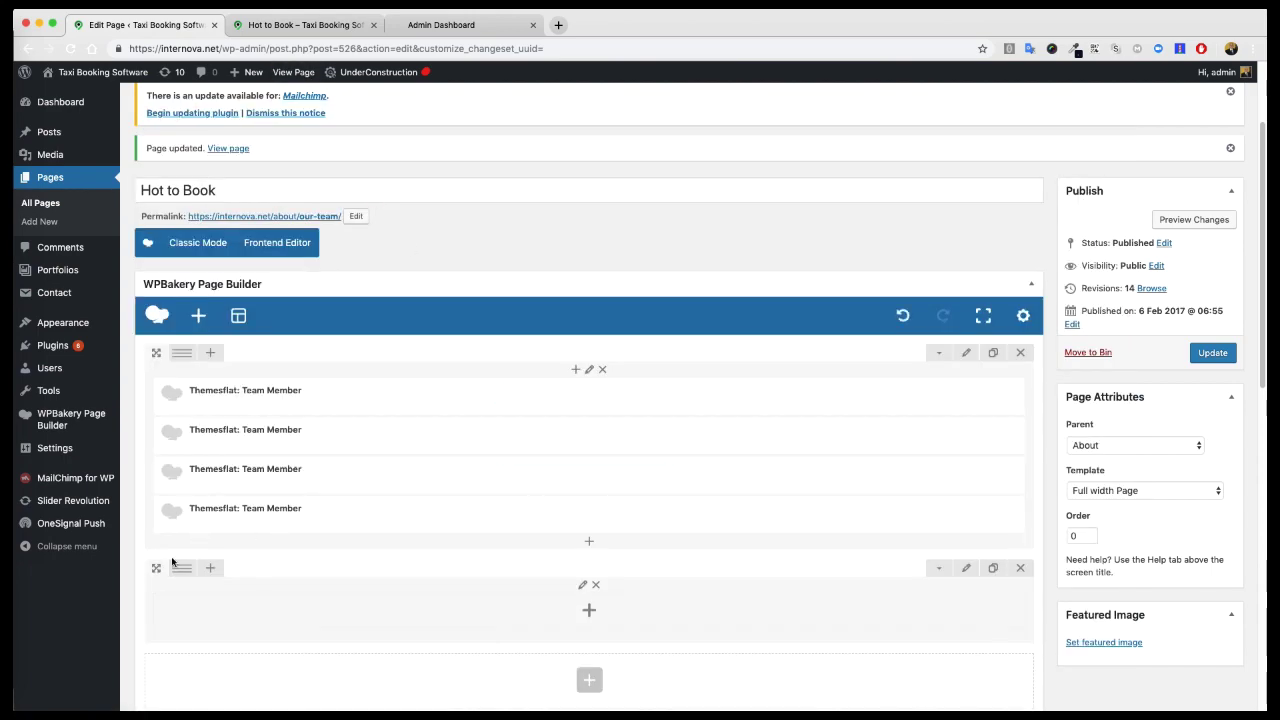
pyautogui.moveTo(159, 570); pyautogui.dragTo(165, 375)
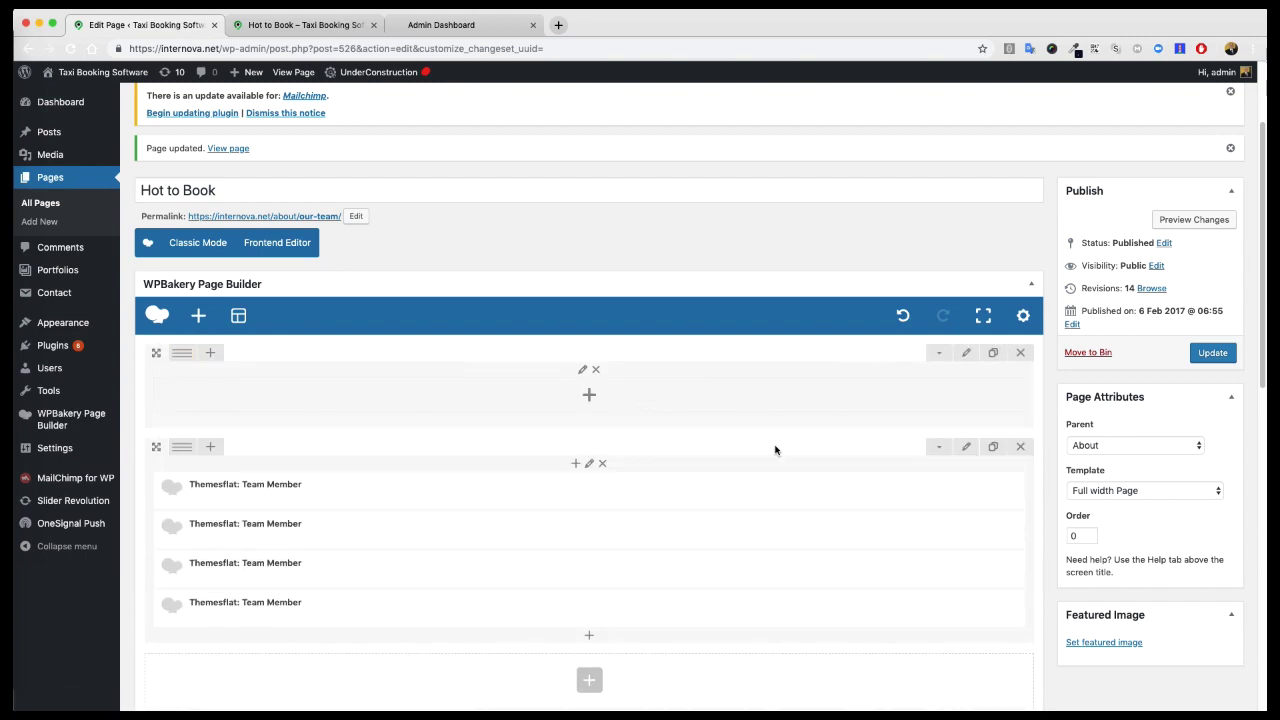
pyautogui.click(451, 24)
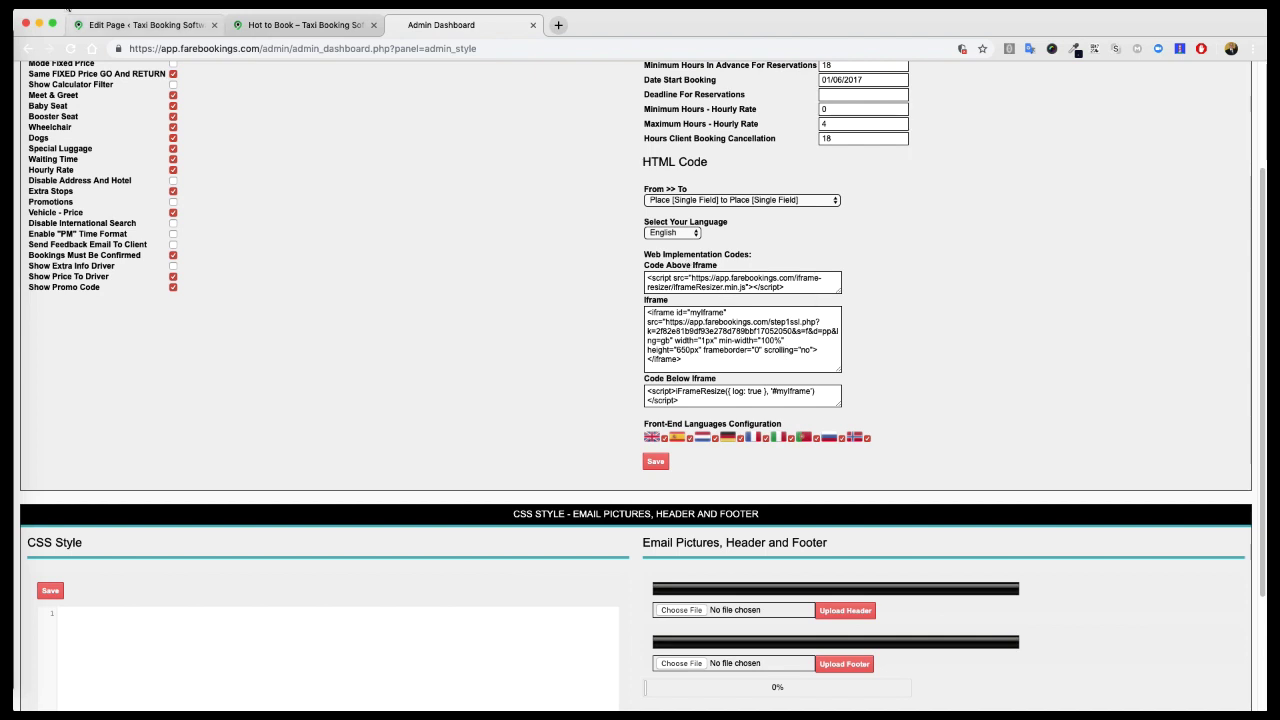
pyautogui.click(123, 26)
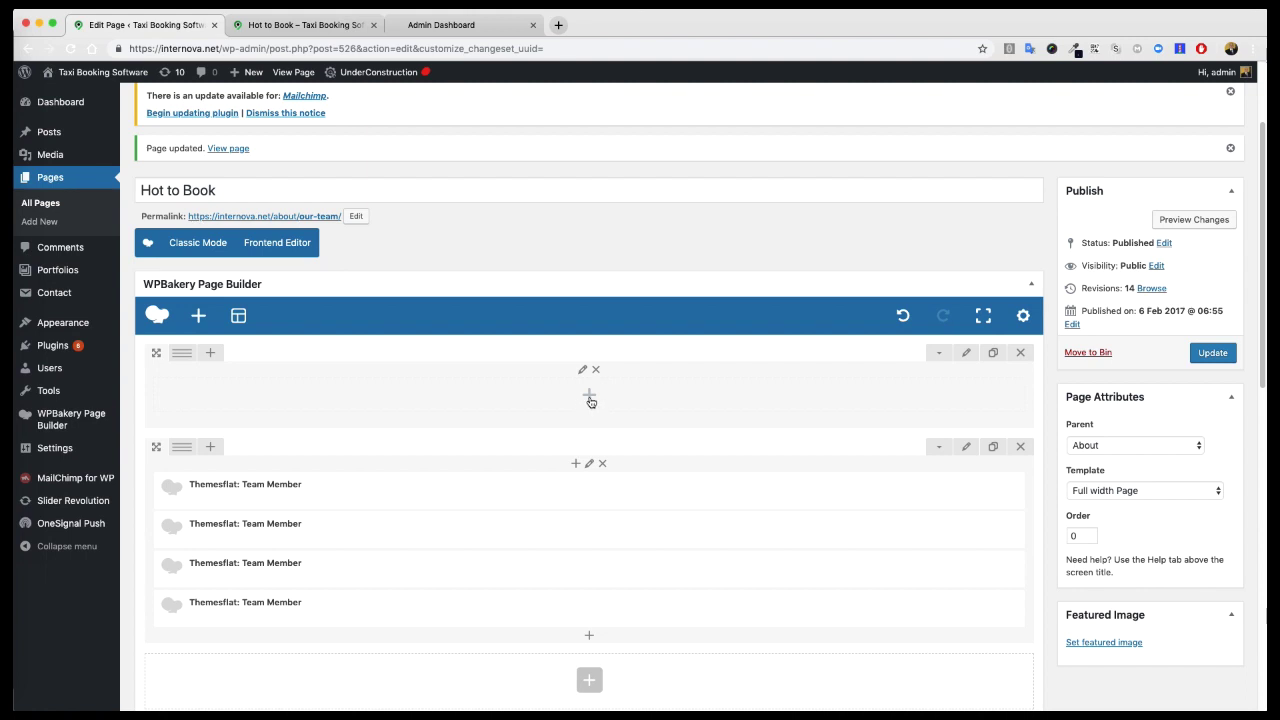
# Step: Add a Raw JS element to the new row and clear its placeholder script
pyautogui.click(590, 398)
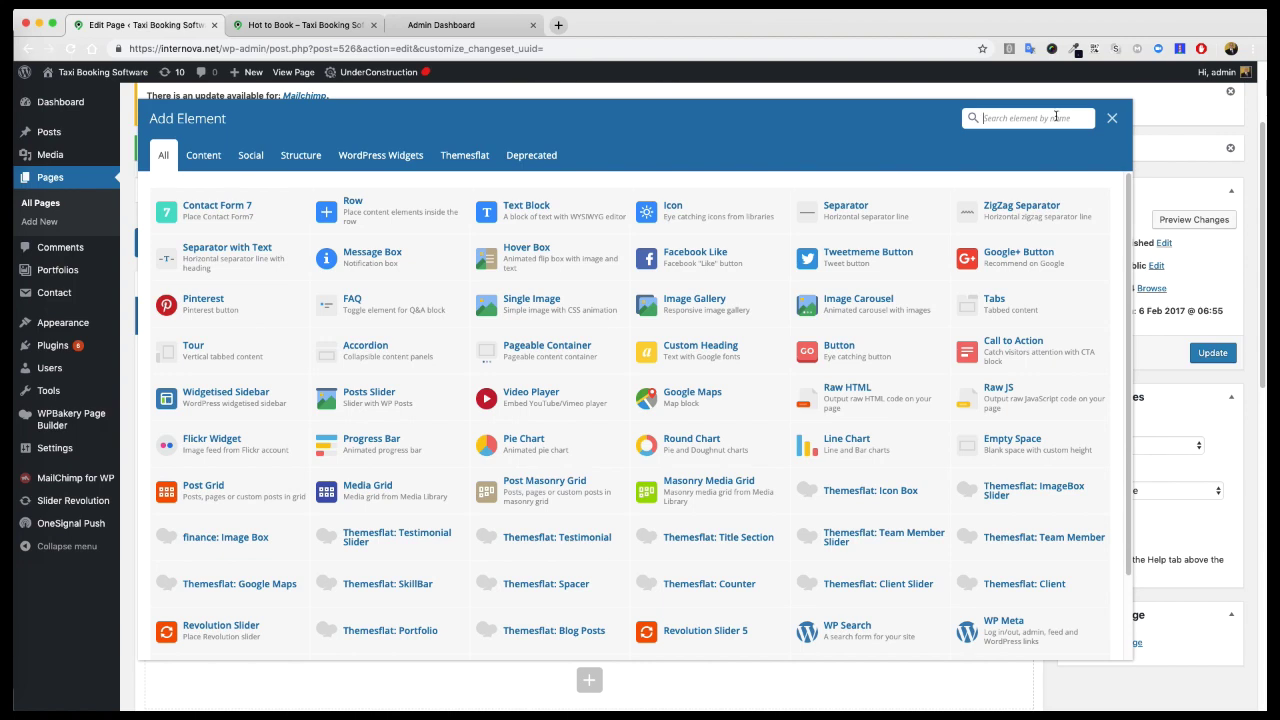
pyautogui.write('raw')
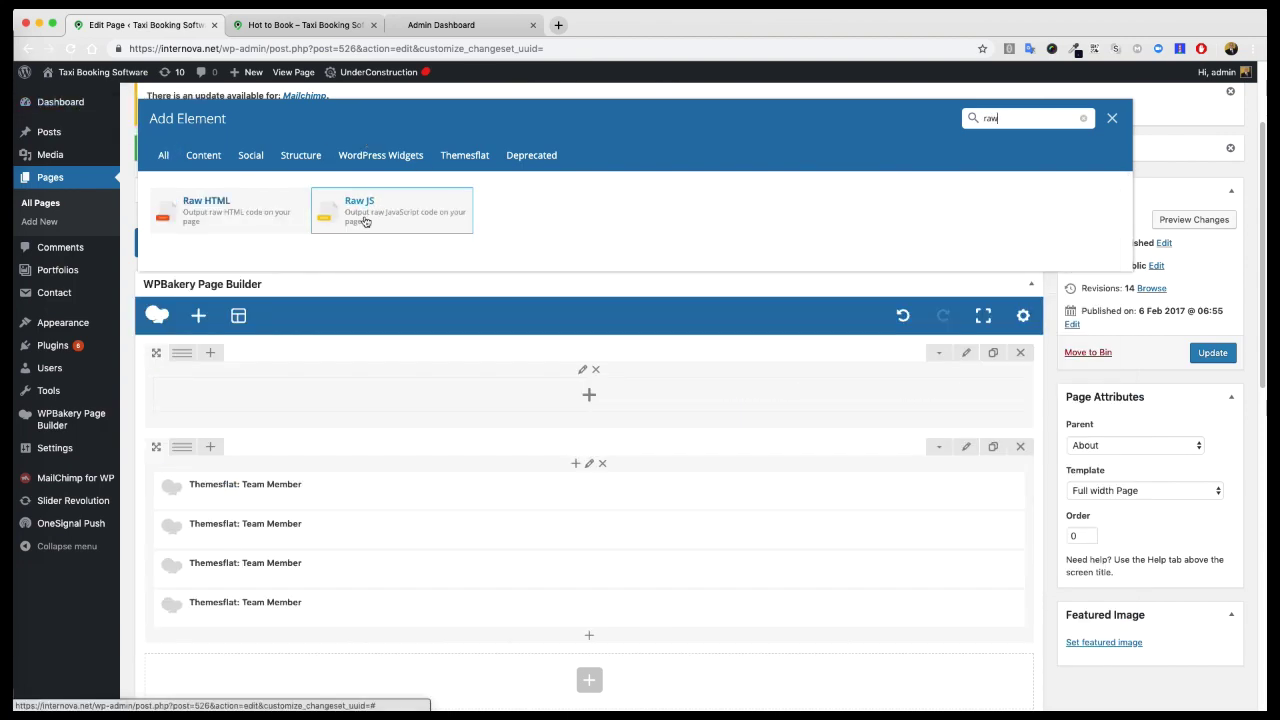
pyautogui.click(378, 208)
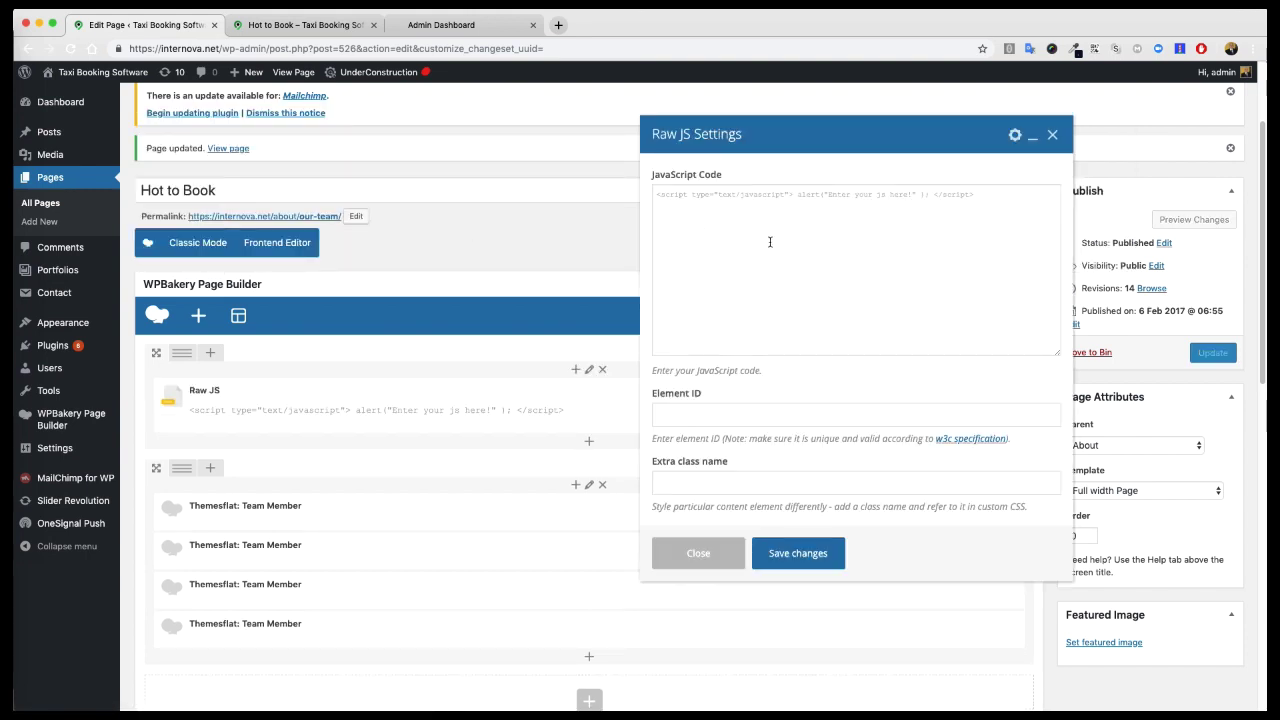
pyautogui.click(757, 230)
pyautogui.moveTo(714, 203); pyautogui.dragTo(655, 192)
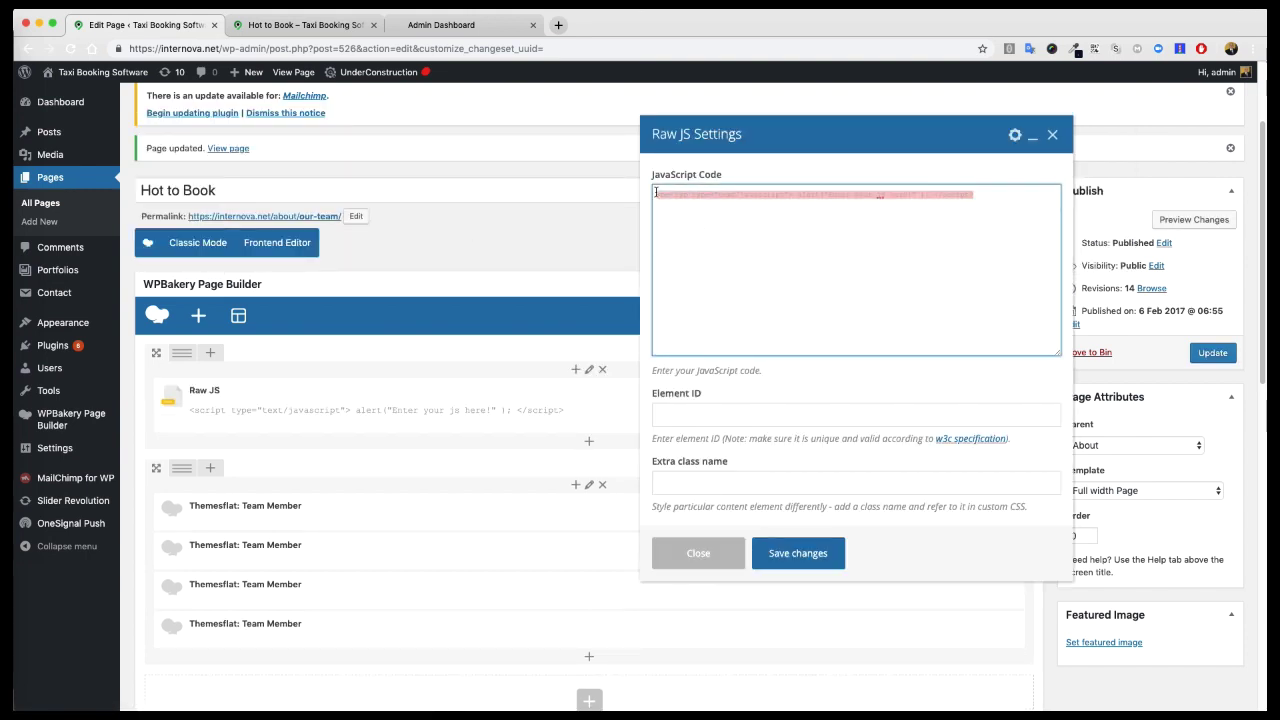
pyautogui.press('BackSpace')
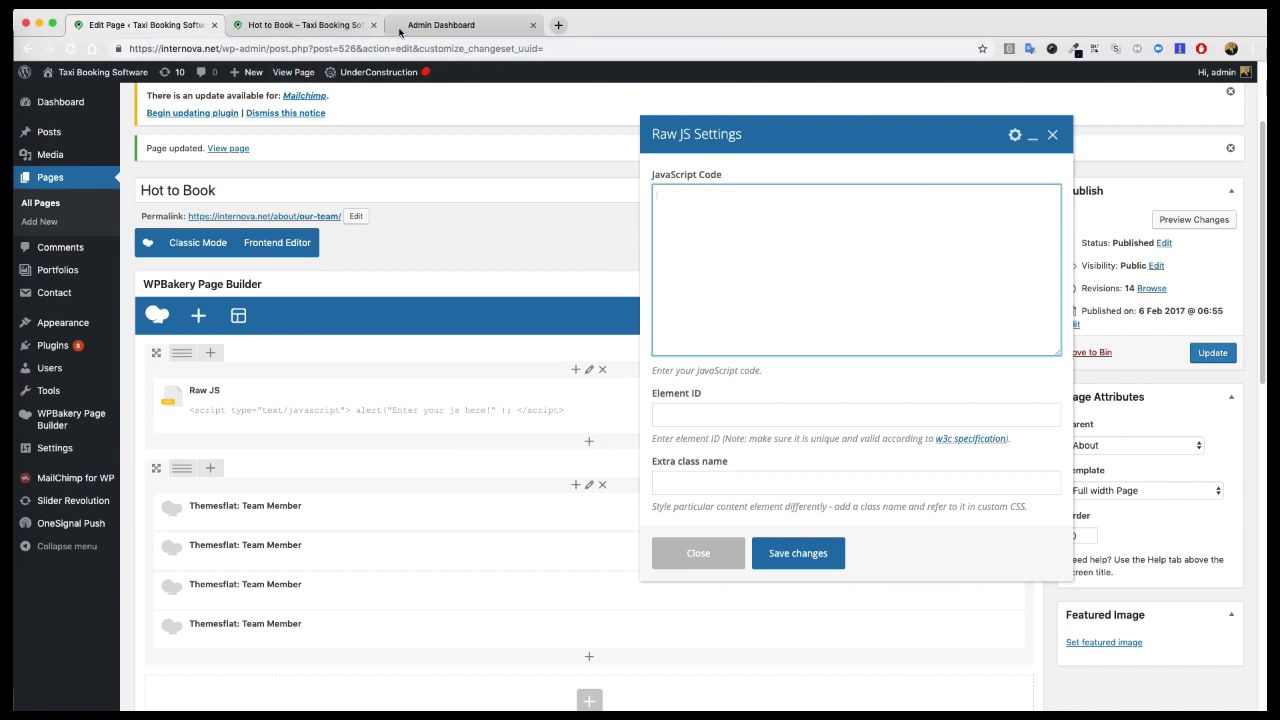
# Step: Paste the Farebookings Code Above Iframe script into the Raw JS element and save
pyautogui.click(445, 25)
pyautogui.tripleClick(738, 287)
pyautogui.rightClick(737, 286)
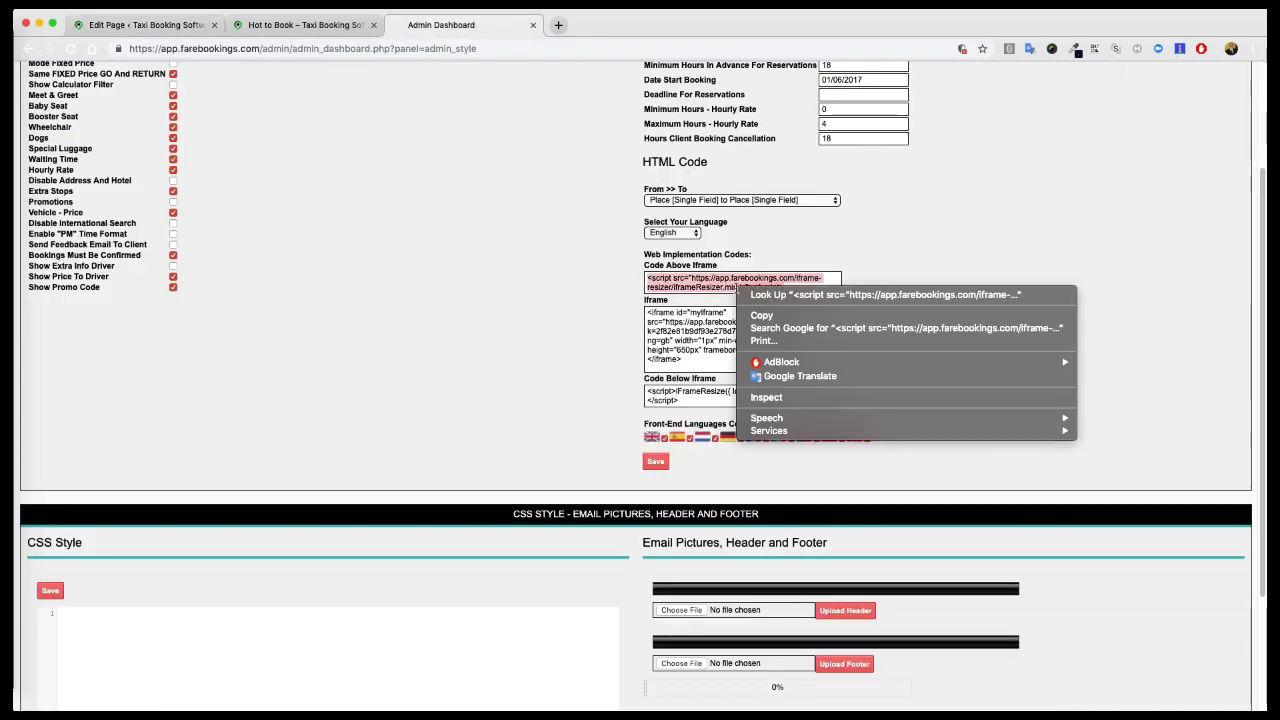
pyautogui.click(762, 316)
pyautogui.click(163, 25)
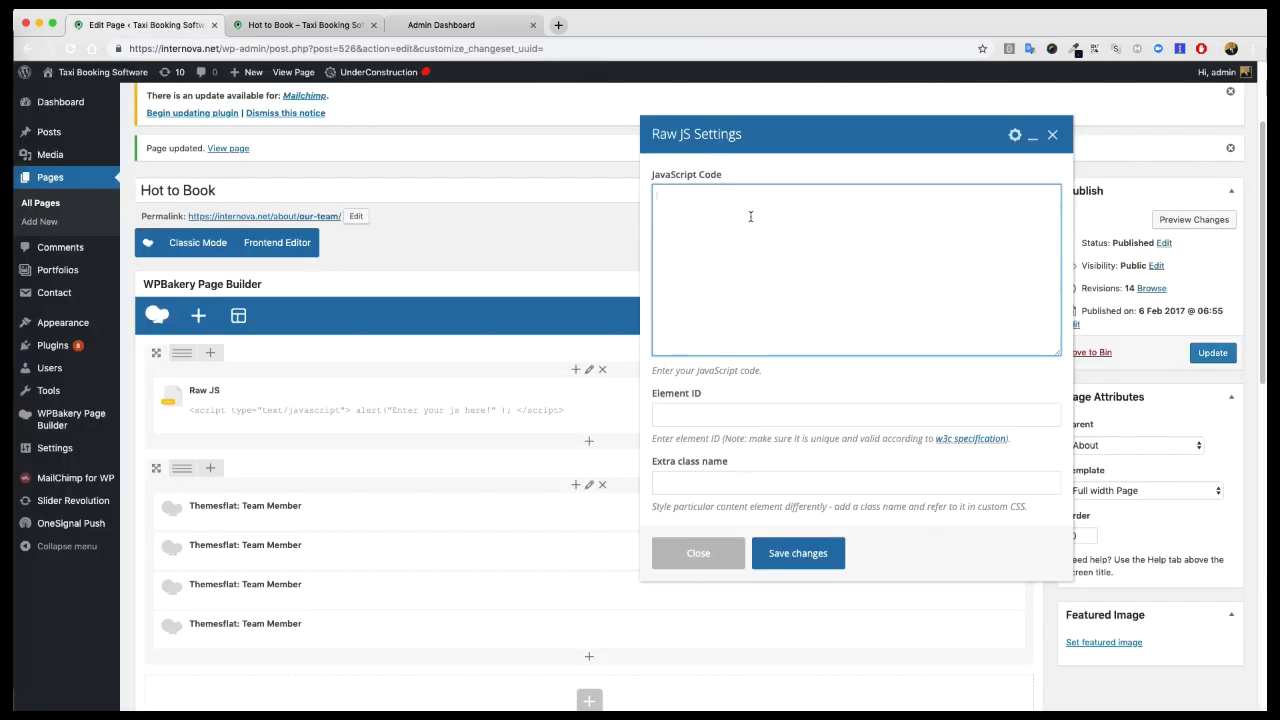
pyautogui.hotkey('ctrl', 'v')
pyautogui.click(798, 554)
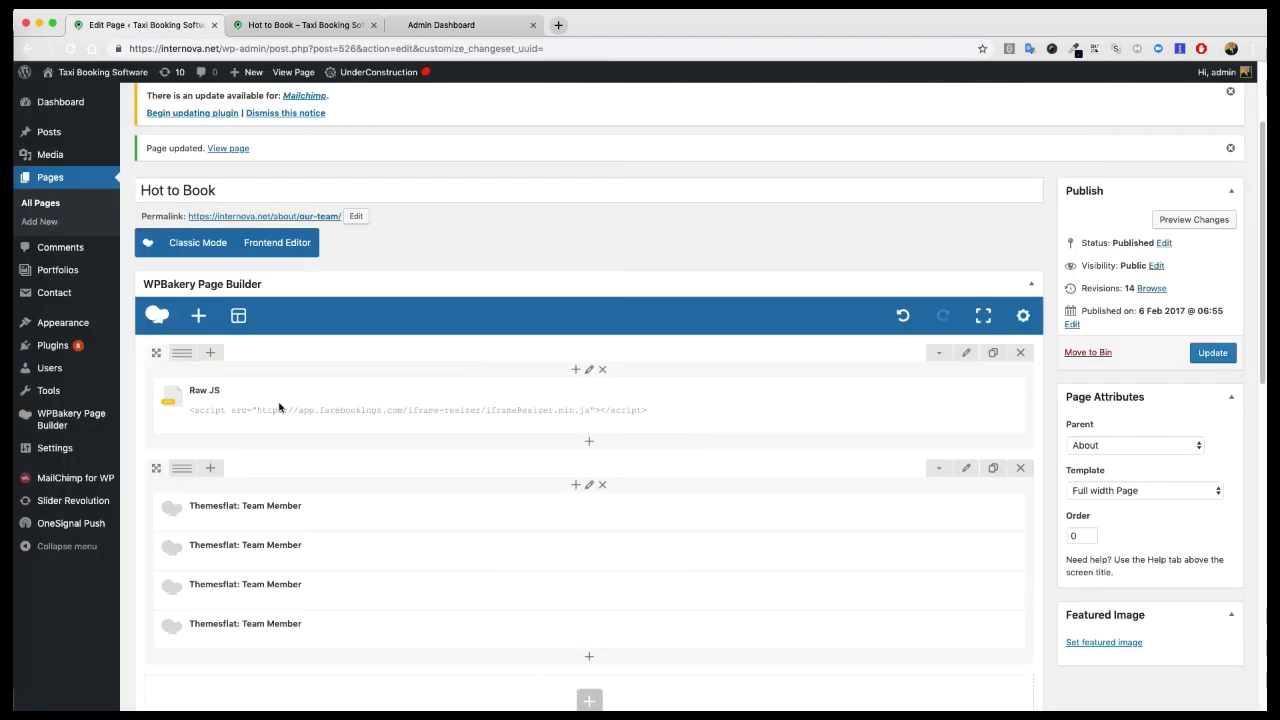
# Step: Add a Raw HTML element below the script and clear its placeholder HTML
pyautogui.click(591, 446)
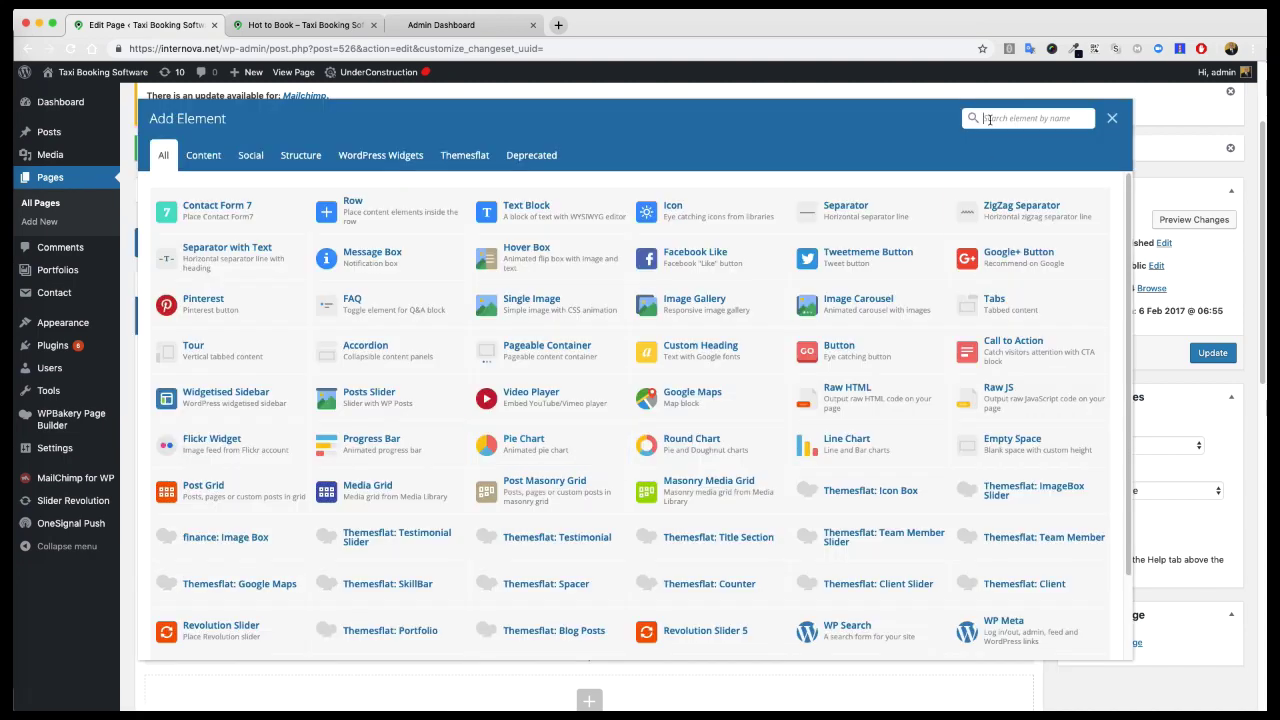
pyautogui.write('e')
pyautogui.write('aw')
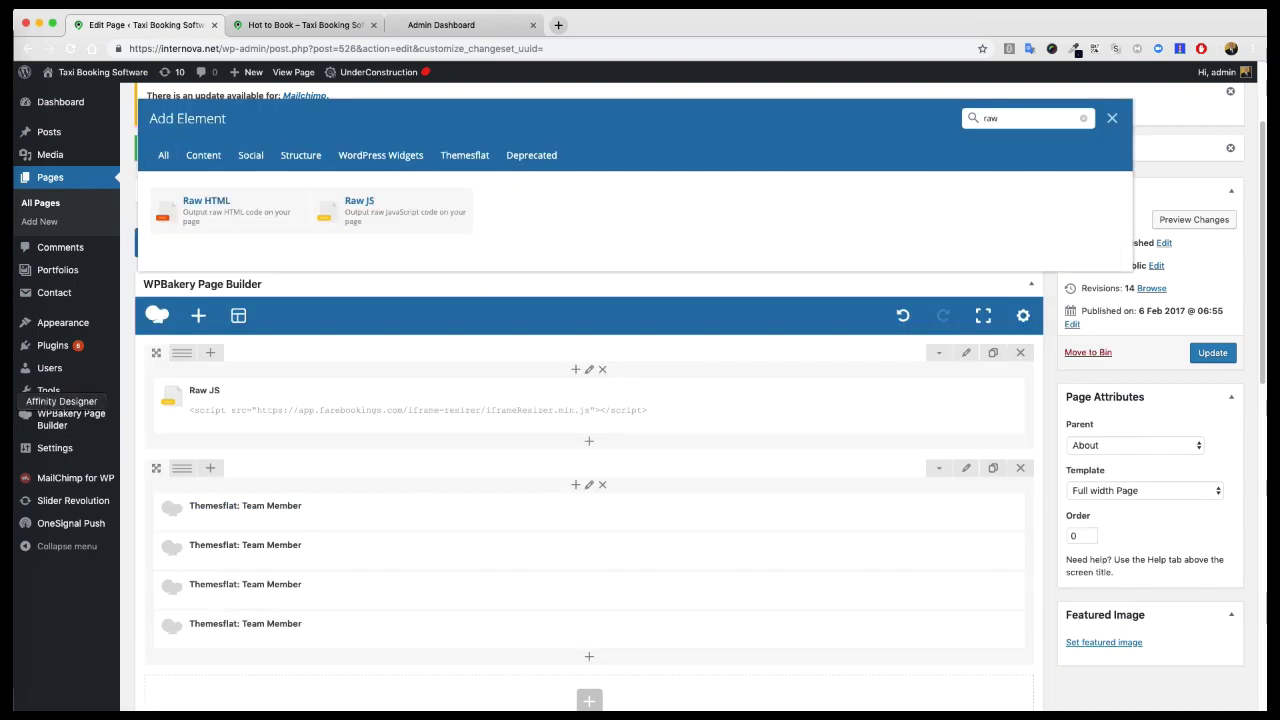
pyautogui.click(237, 221)
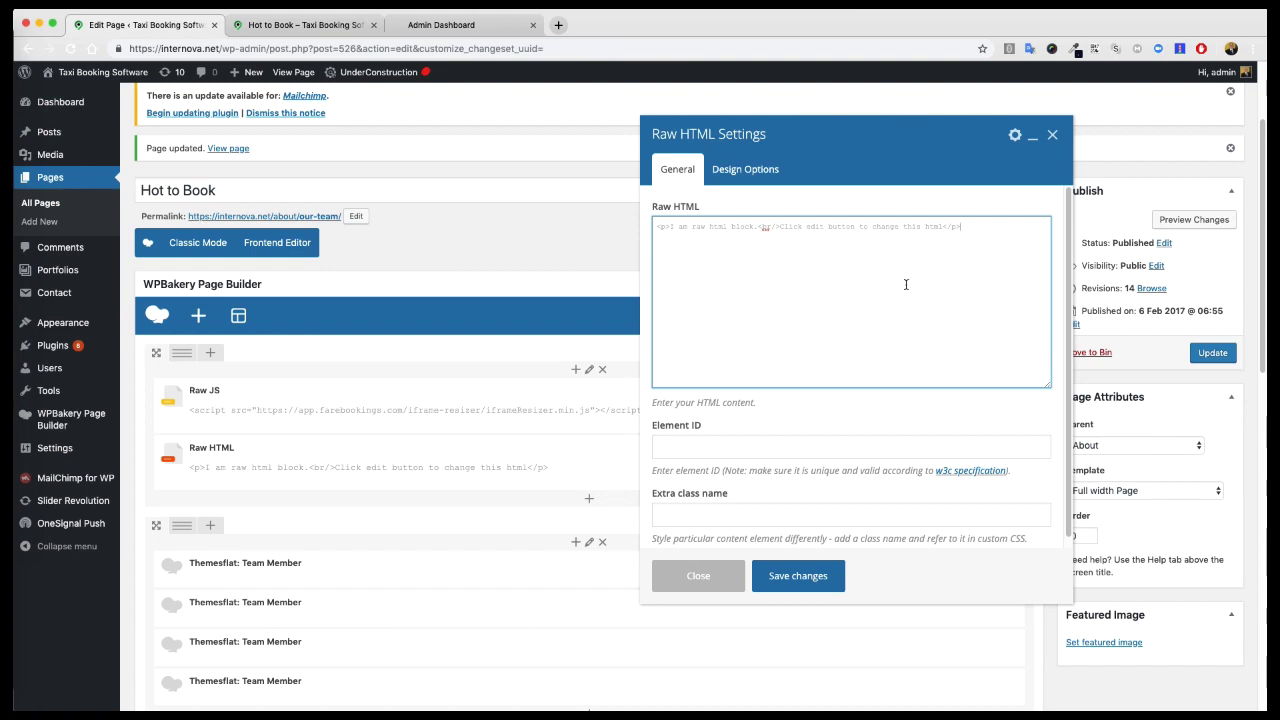
pyautogui.hotkey('ctrl', 'a')
pyautogui.press('BackSpace')
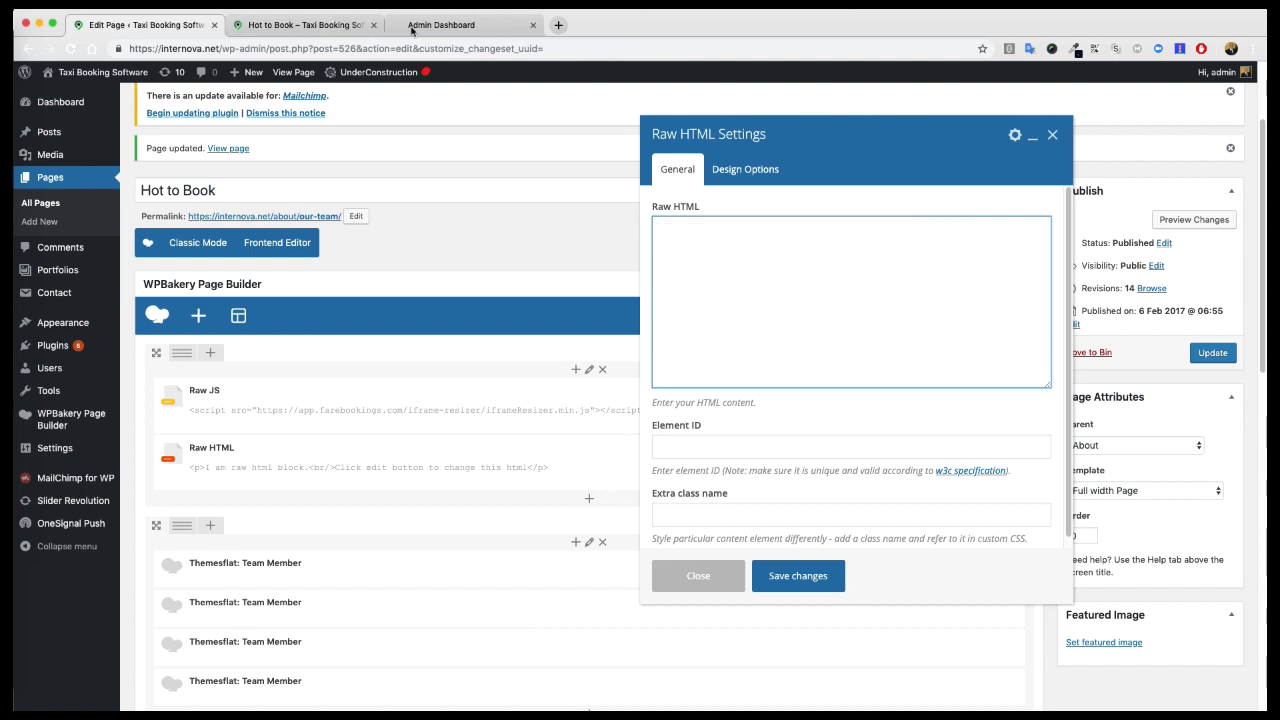
# Step: Paste the Farebookings Iframe embed code into the Raw HTML element and save
pyautogui.click(441, 25)
pyautogui.tripleClick(740, 335)
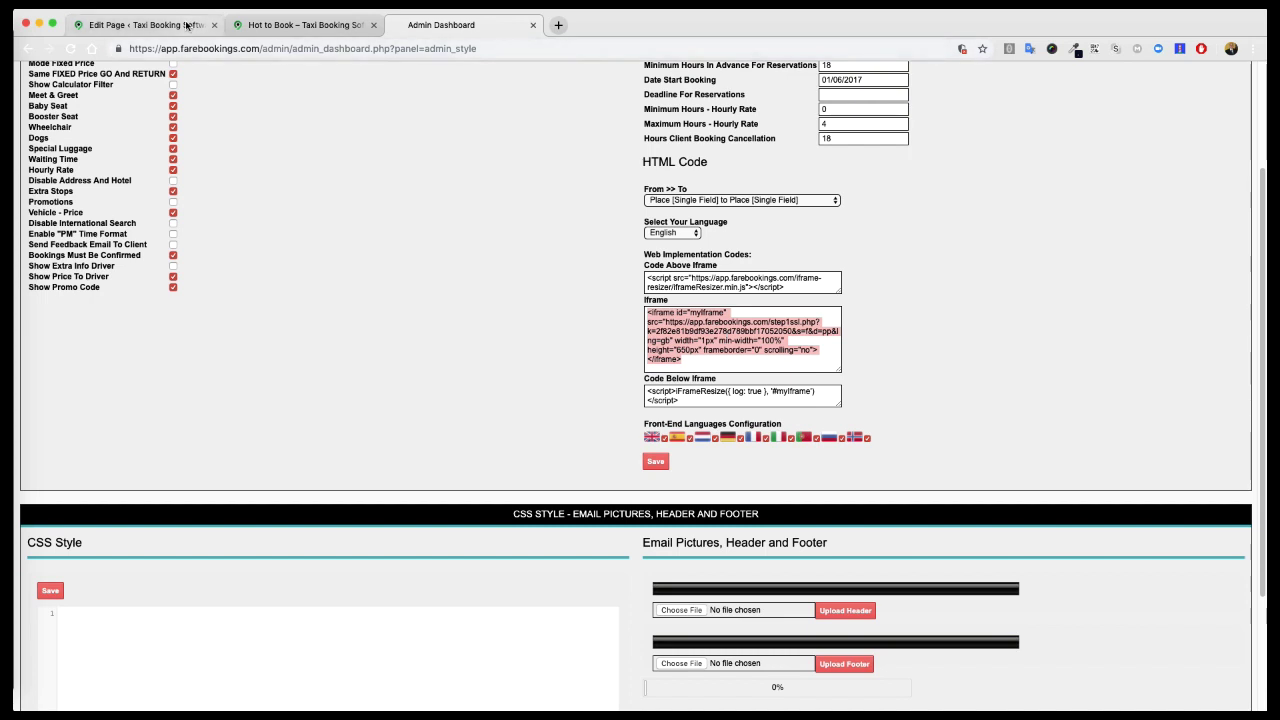
pyautogui.click(145, 25)
pyautogui.hotkey('ctrl', 'v')
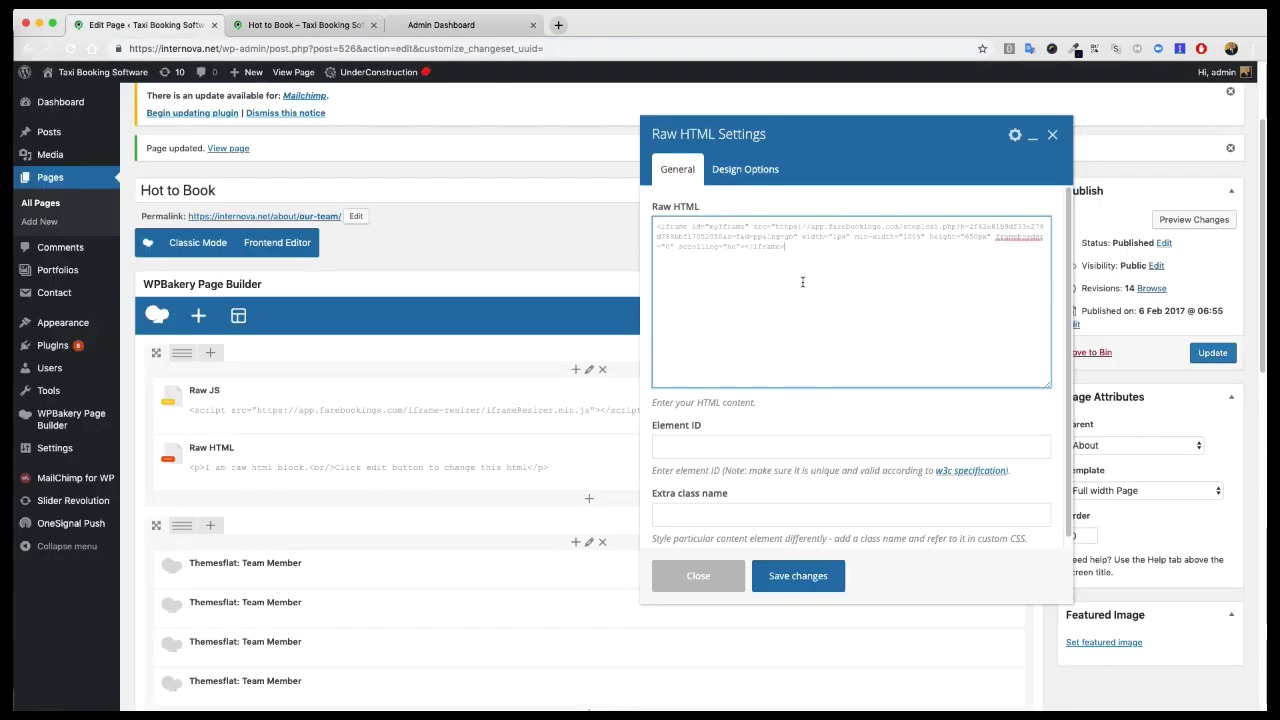
pyautogui.click(800, 586)
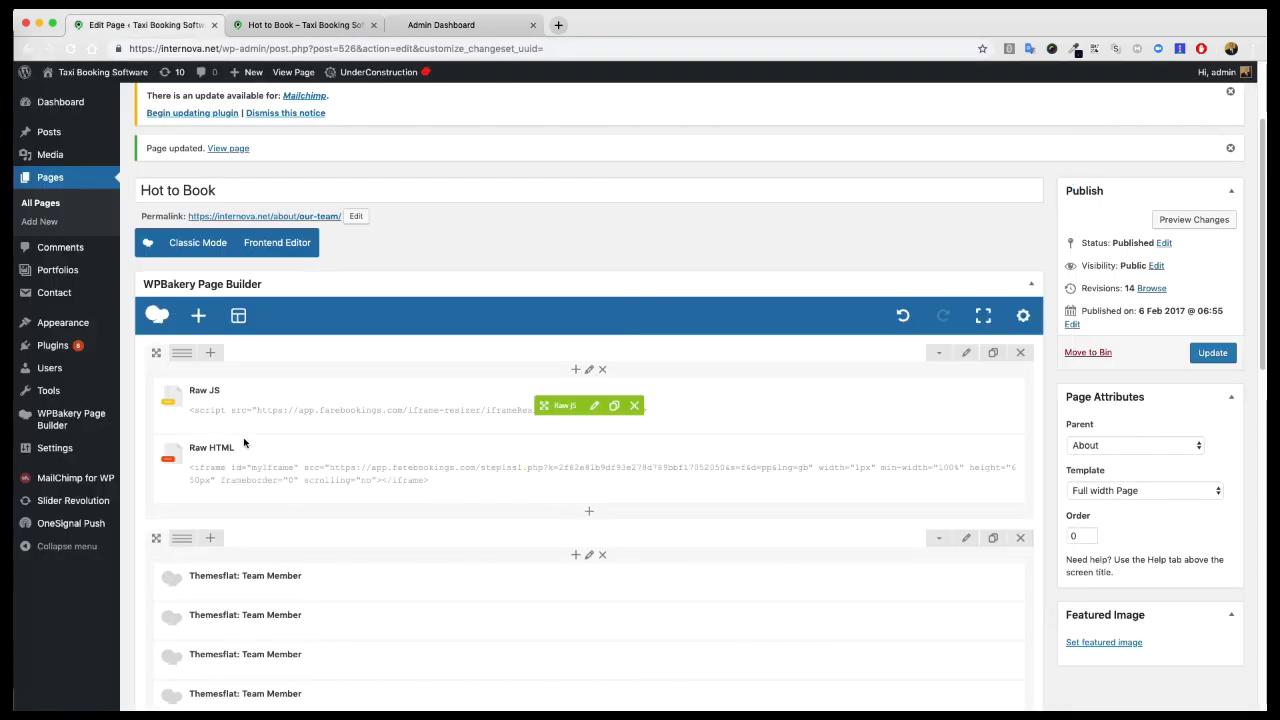
# Step: Add another Raw JS element below the iframe and clear its placeholder alert
pyautogui.click(590, 515)
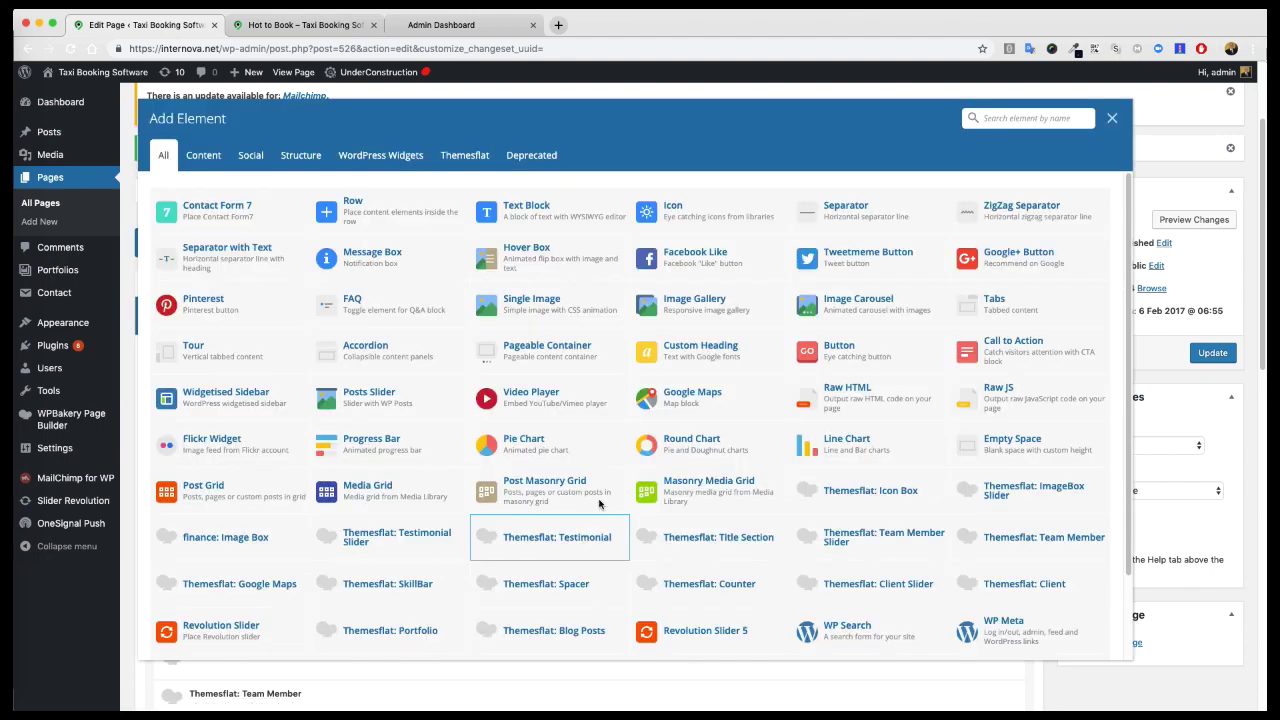
pyautogui.write('r')
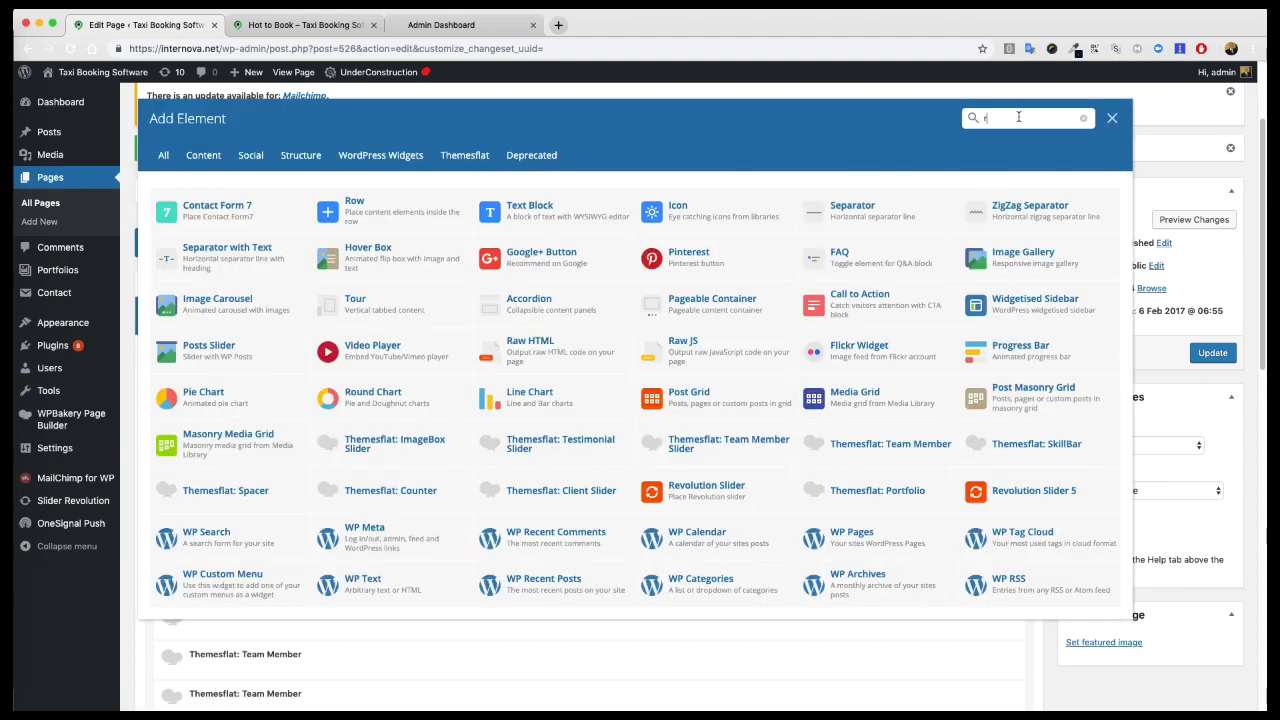
pyautogui.write('aw')
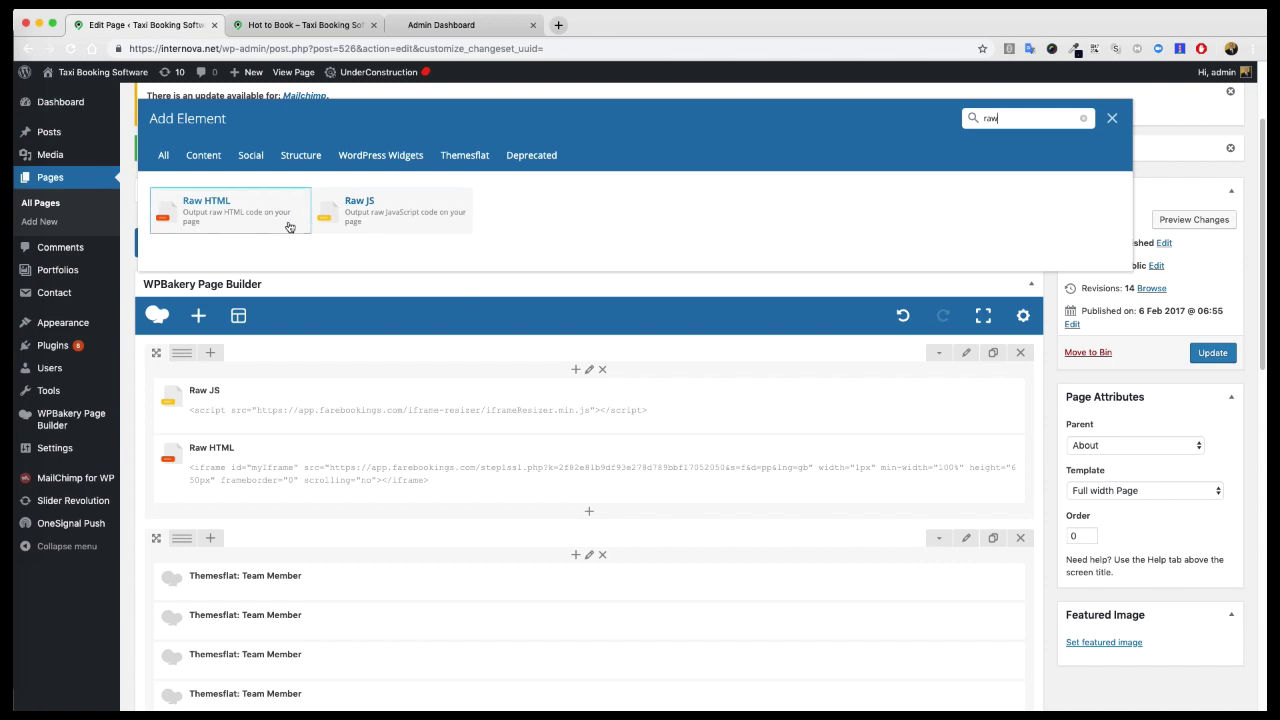
pyautogui.click(356, 203)
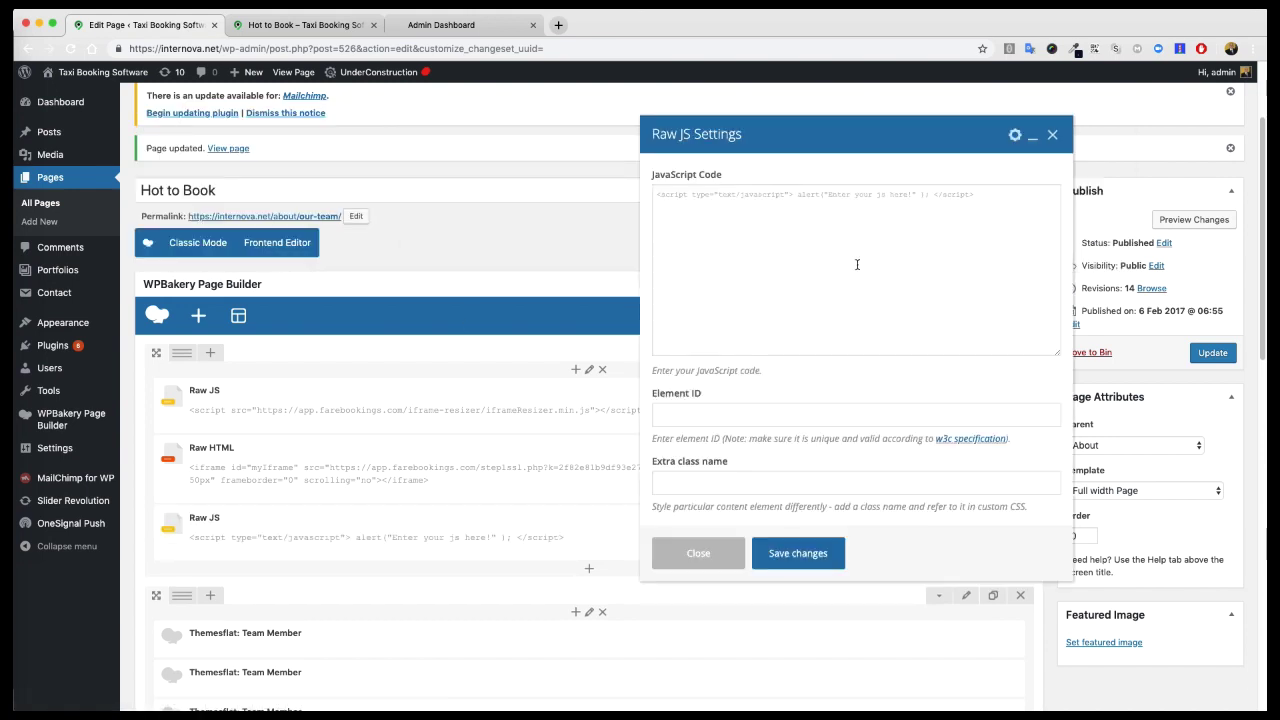
pyautogui.click(888, 253)
pyautogui.hotkey('ctrl', 'a')
pyautogui.press('BackSpace')
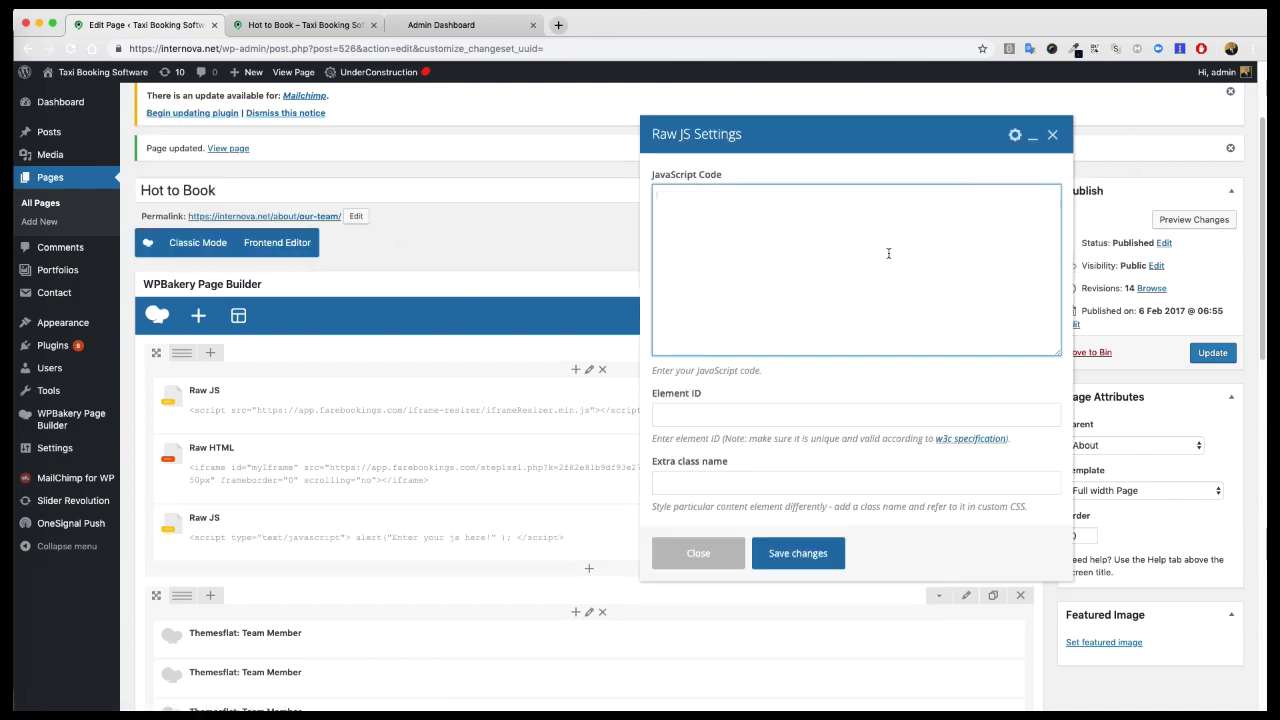
# Step: Copy the Code Below Iframe script, paste it into the JavaScript box and save
pyautogui.click(441, 25)
pyautogui.click(738, 396)
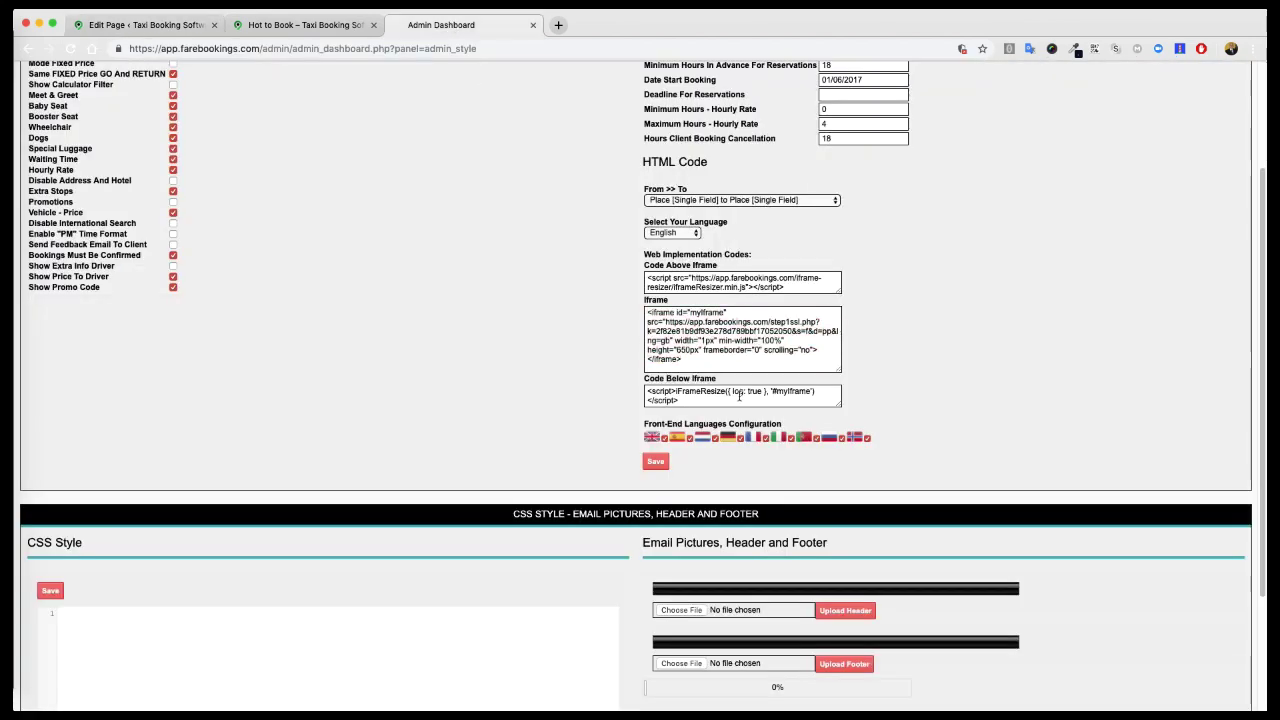
pyautogui.hotkey('ctrl', 'a')
pyautogui.hotkey('ctrl', 'c')
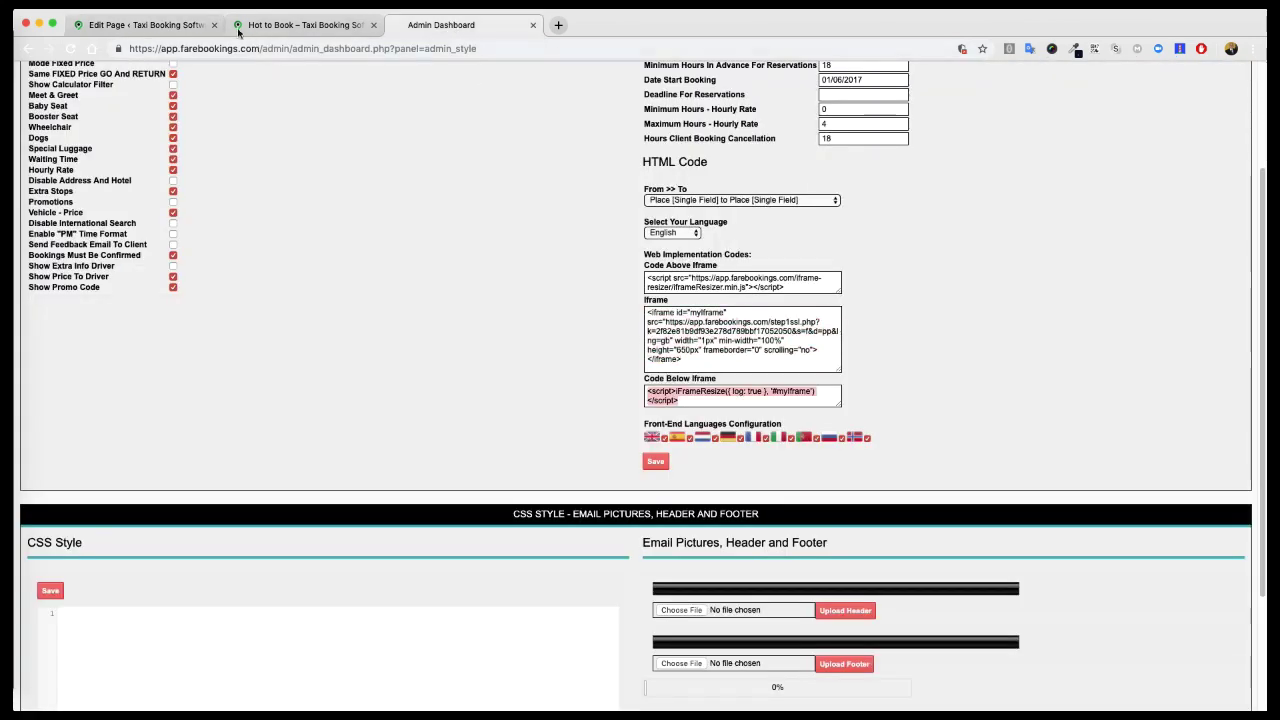
pyautogui.click(150, 24)
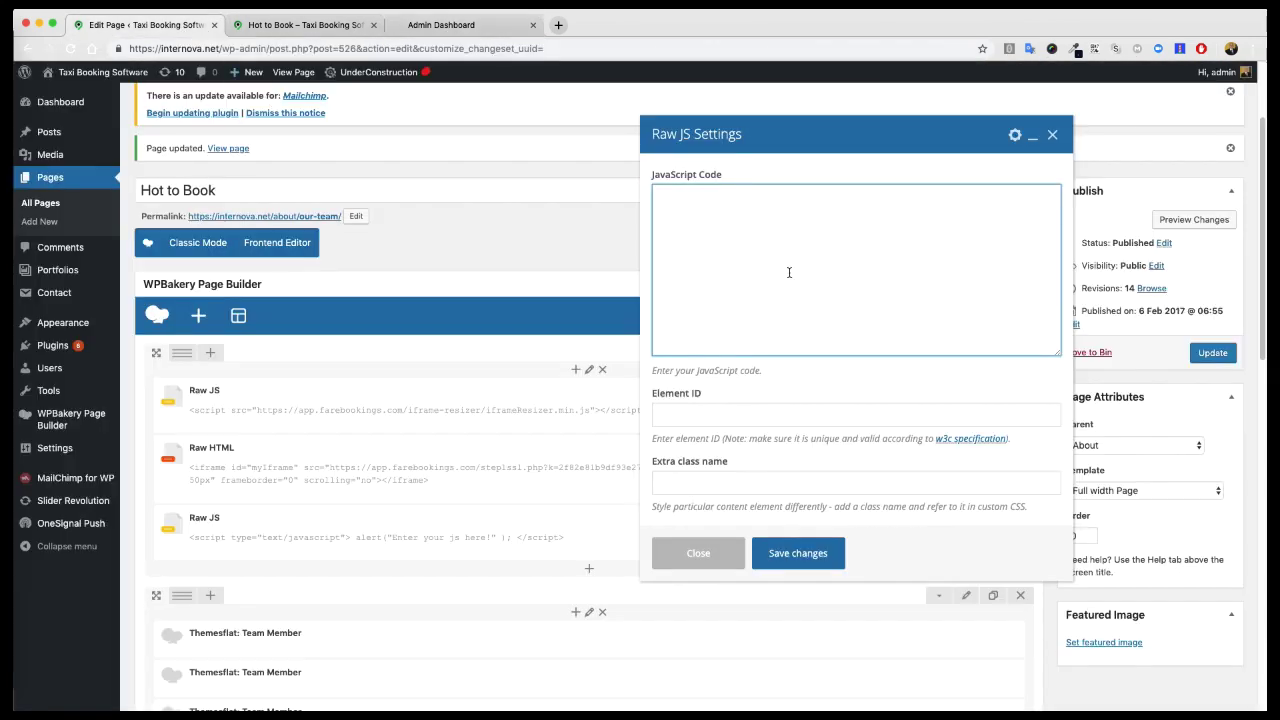
pyautogui.hotkey('ctrl', 'v')
pyautogui.click(798, 553)
pyautogui.moveTo(407, 473)
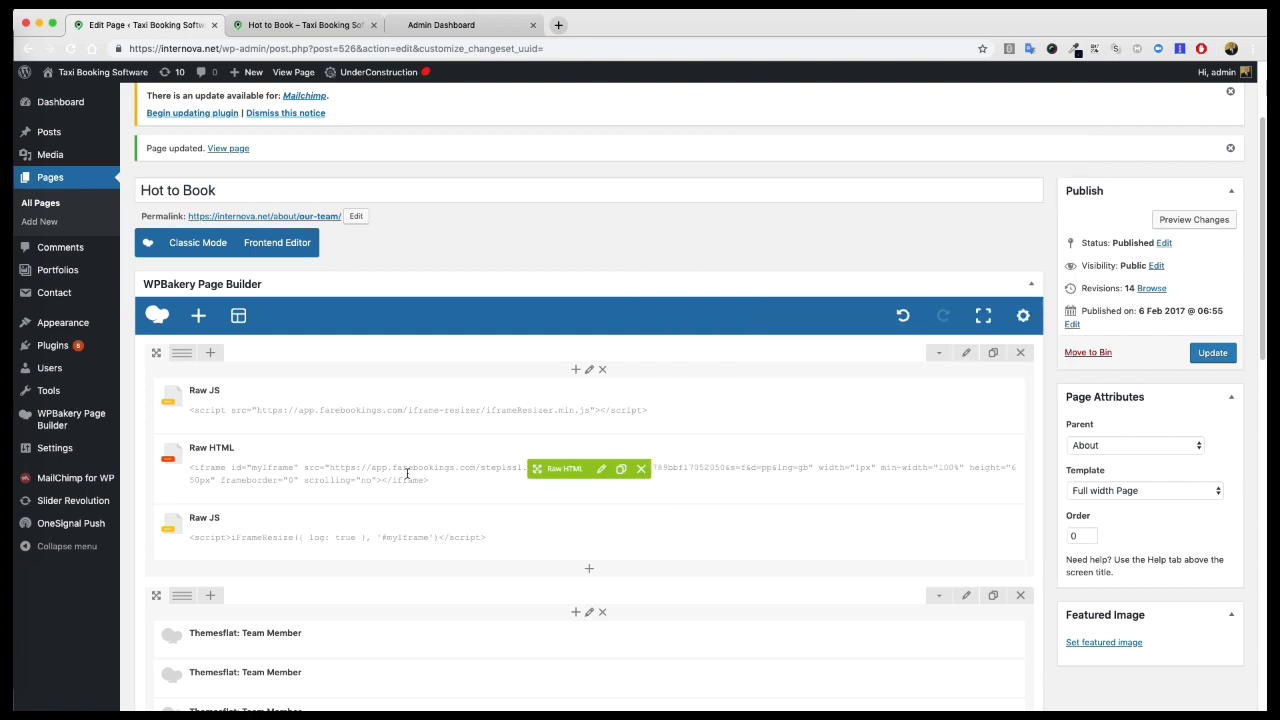
# Step: Update the Hot to Book page and switch to its live tab
pyautogui.scroll(-2, 400, 517)
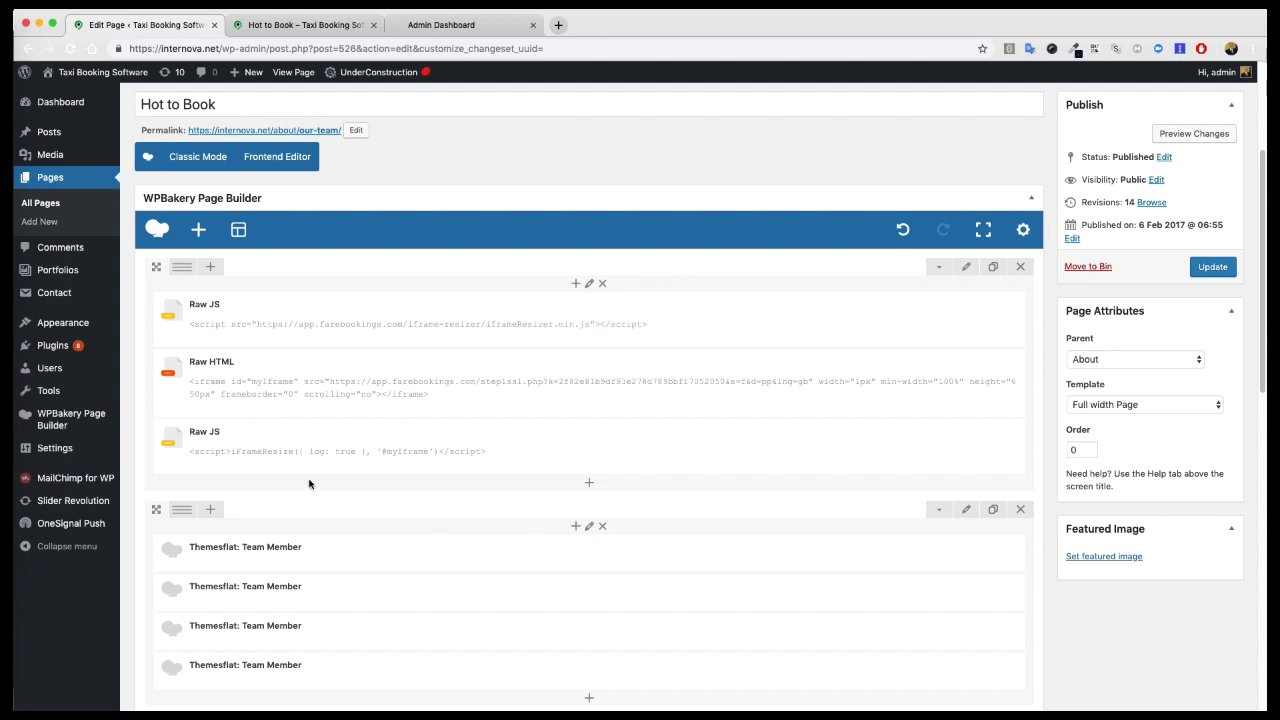
pyautogui.click(1210, 268)
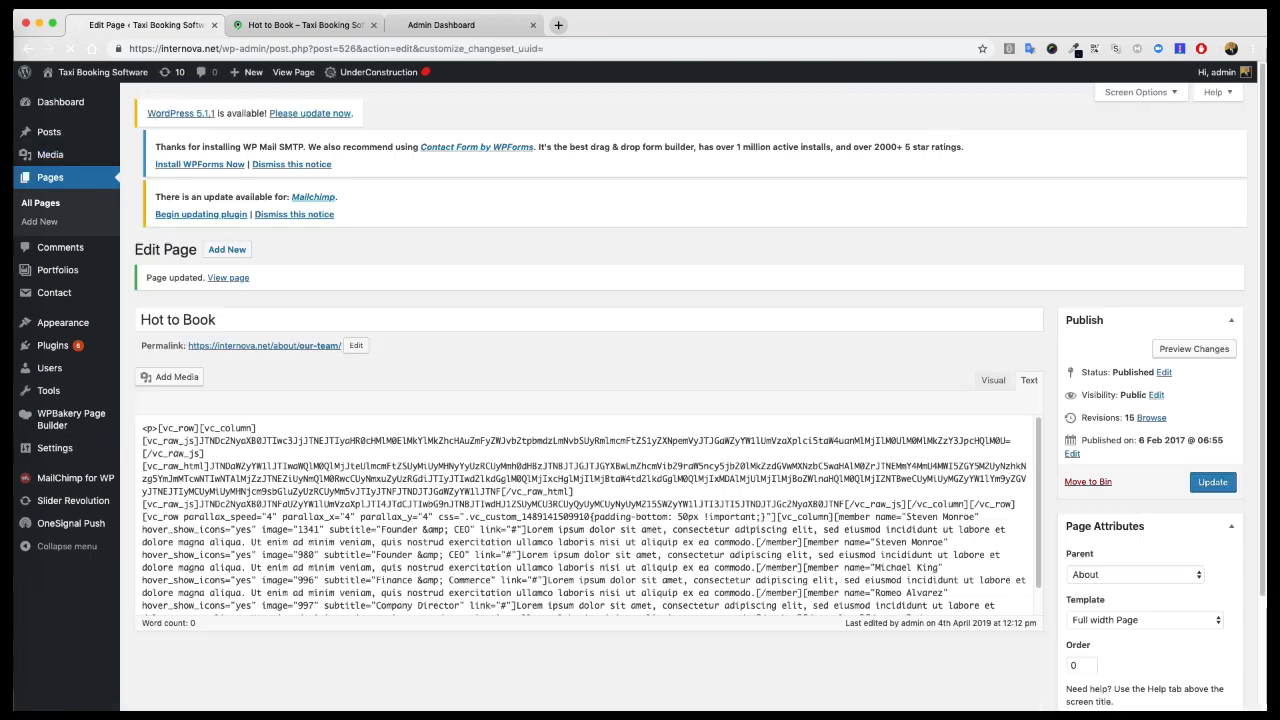
pyautogui.click(259, 24)
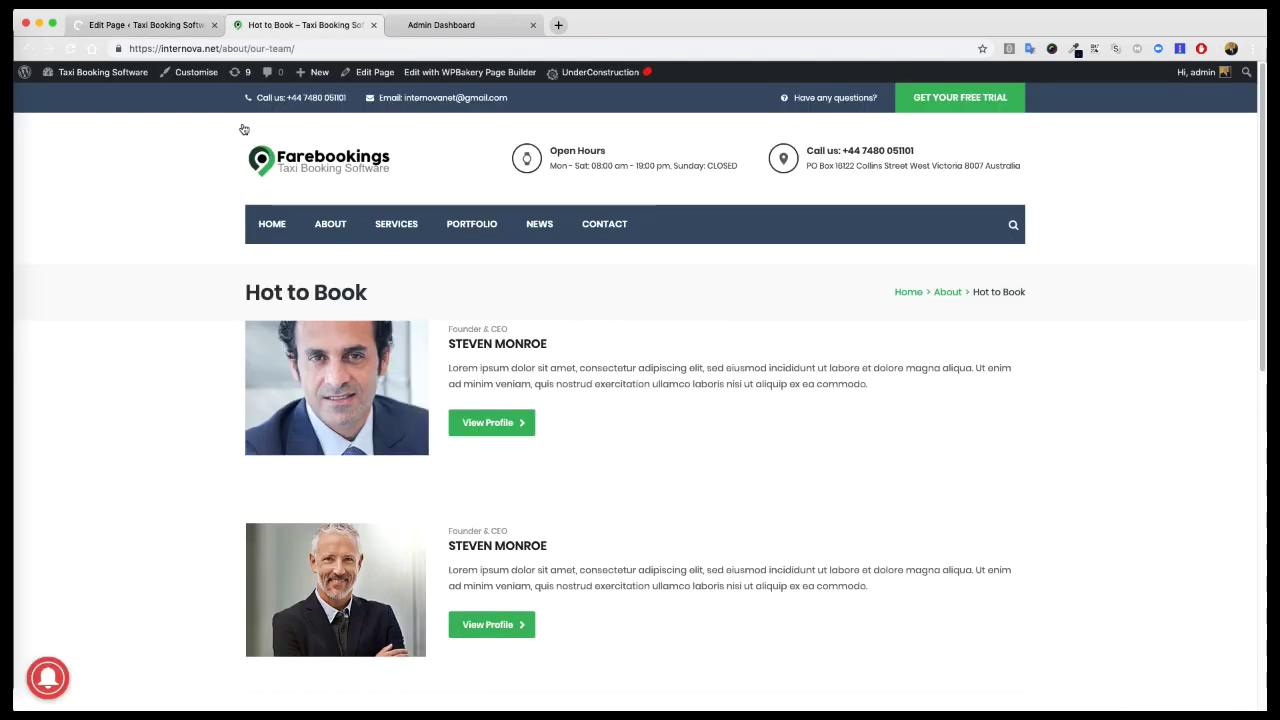
# Step: Reload the front-end page and scroll through it to check the embedded booking form
pyautogui.click(70, 49)
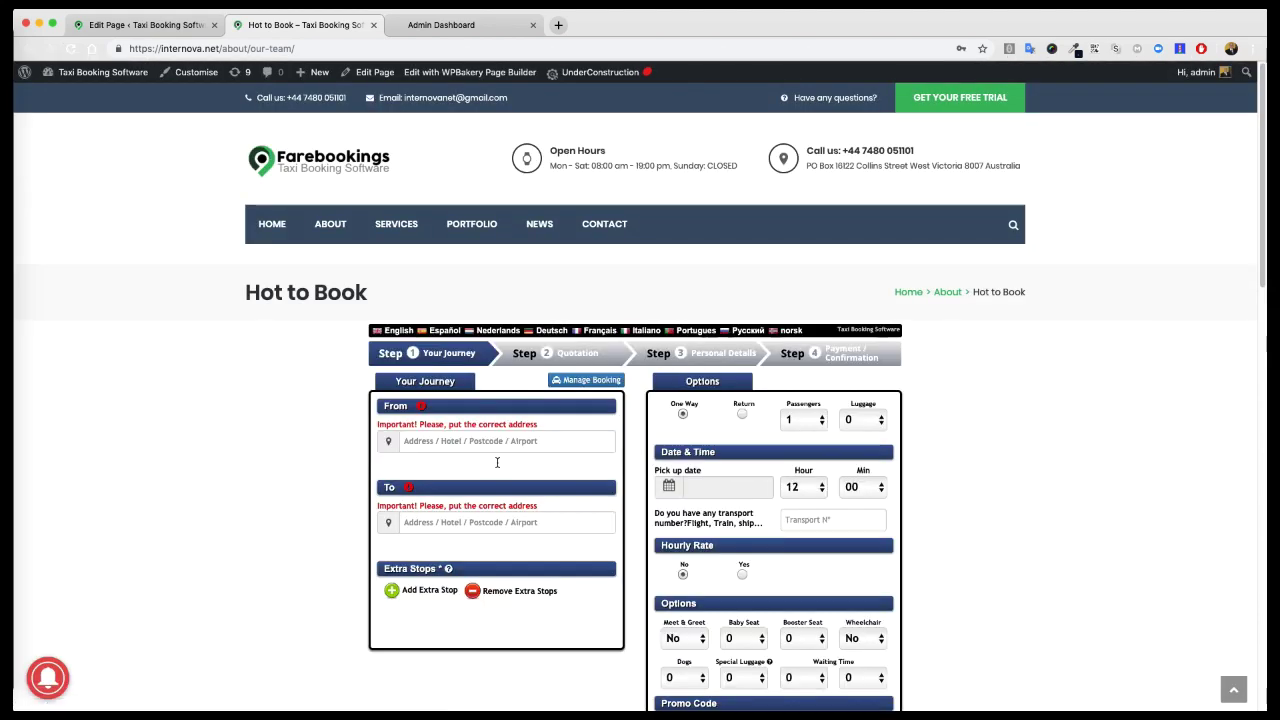
pyautogui.scroll(-5, 157, 437)
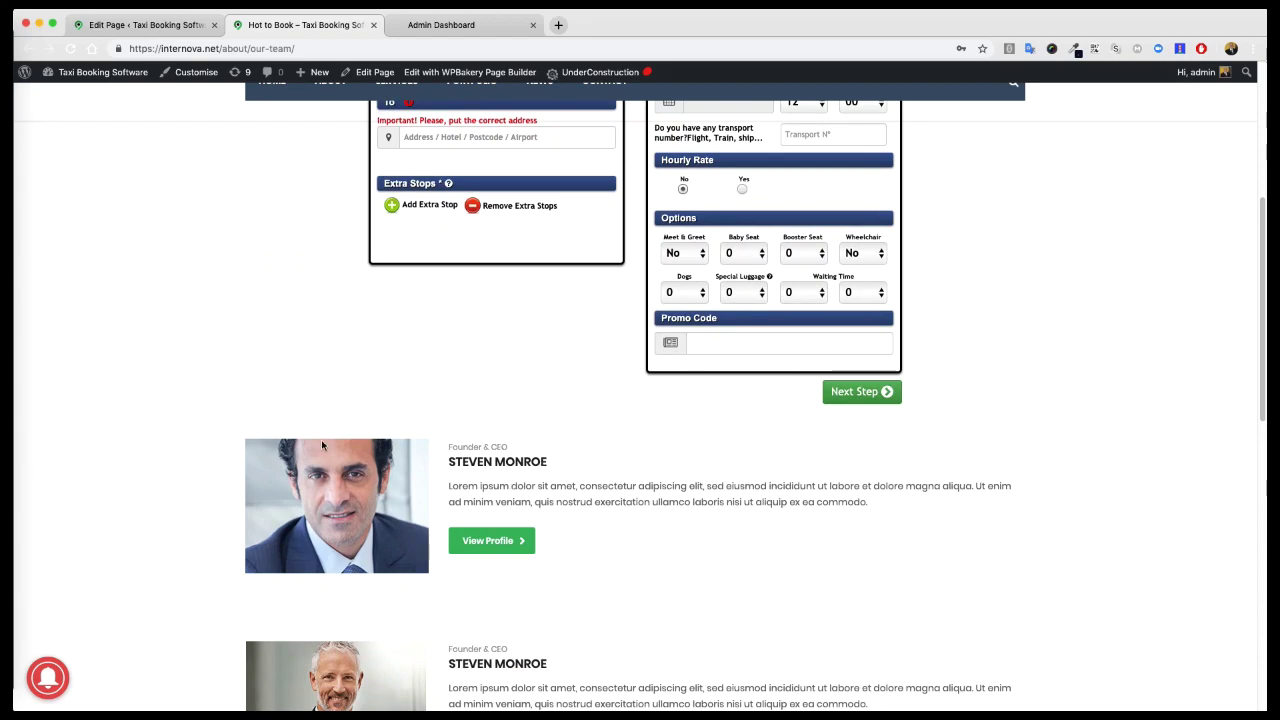
pyautogui.scroll(-2, 515, 475)
pyautogui.scroll(-1, 515, 475)
pyautogui.scroll(-3, 557, 371)
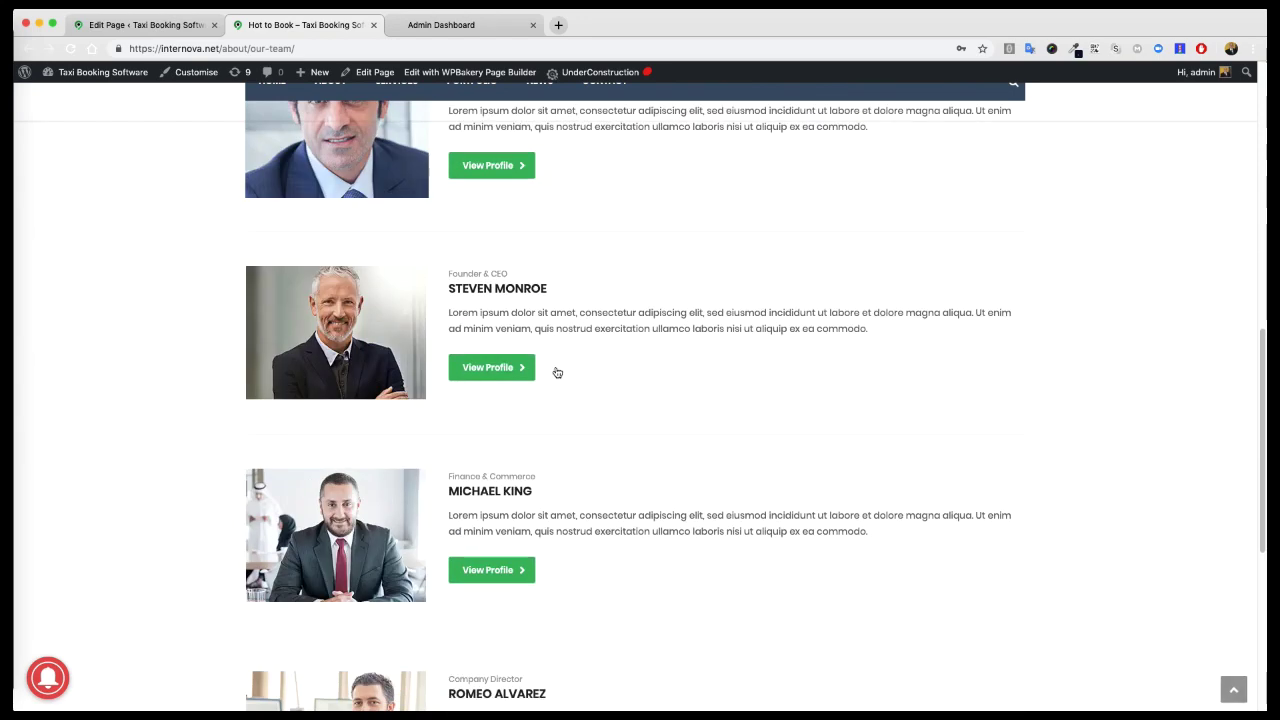
pyautogui.scroll(3, 557, 371)
pyautogui.scroll(4, 467, 375)
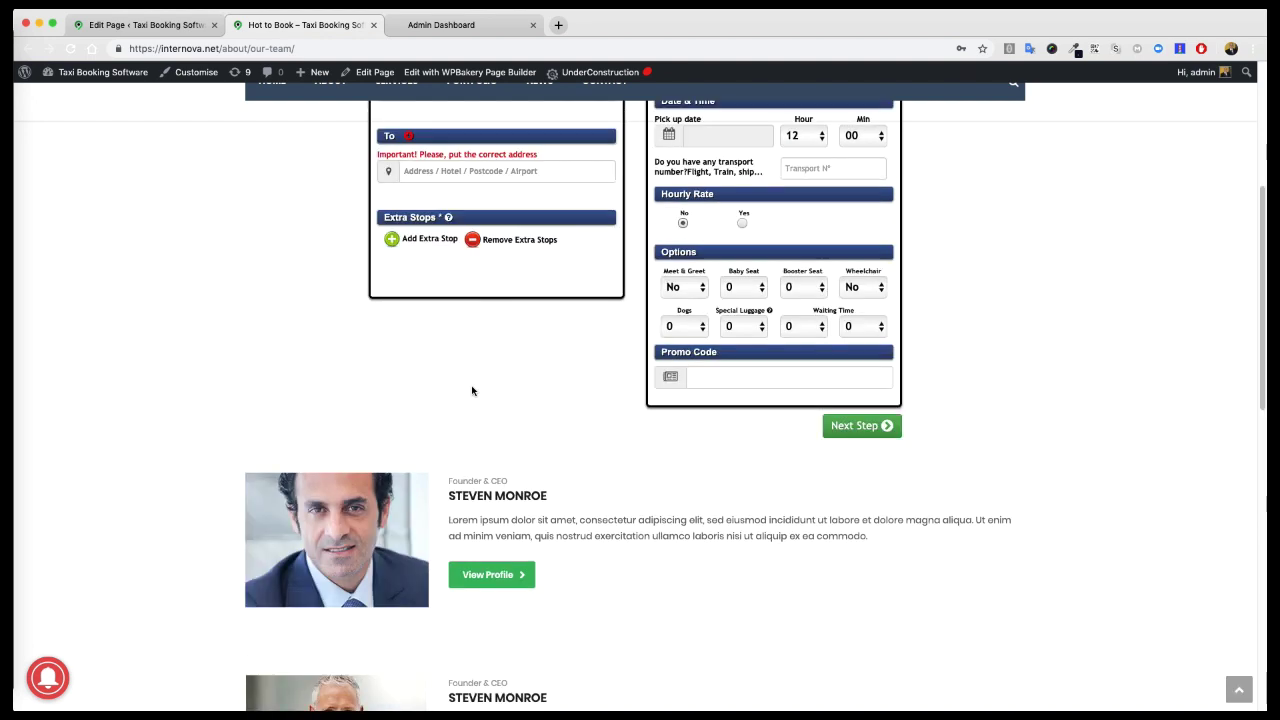
pyautogui.scroll(2, 750, 487)
pyautogui.scroll(1, 575, 376)
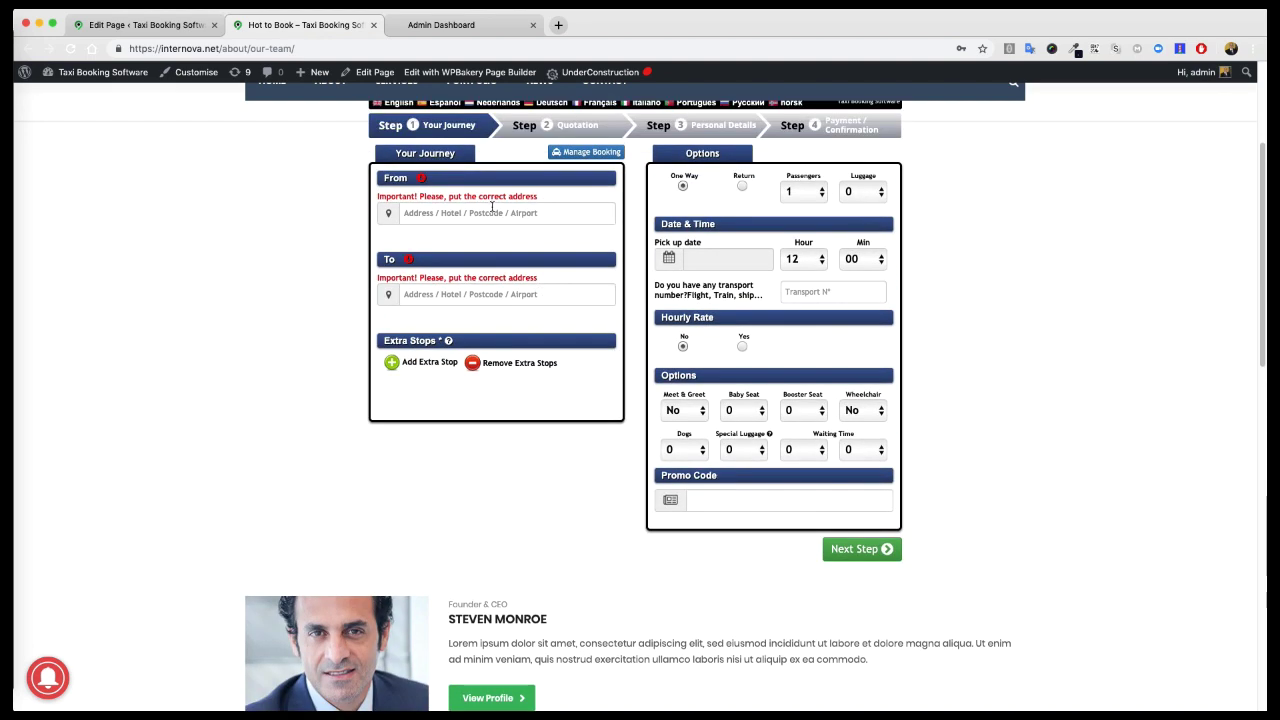
# Step: Enter London as the pickup location and Leeds as the destination
pyautogui.click(486, 214)
pyautogui.write('lond')
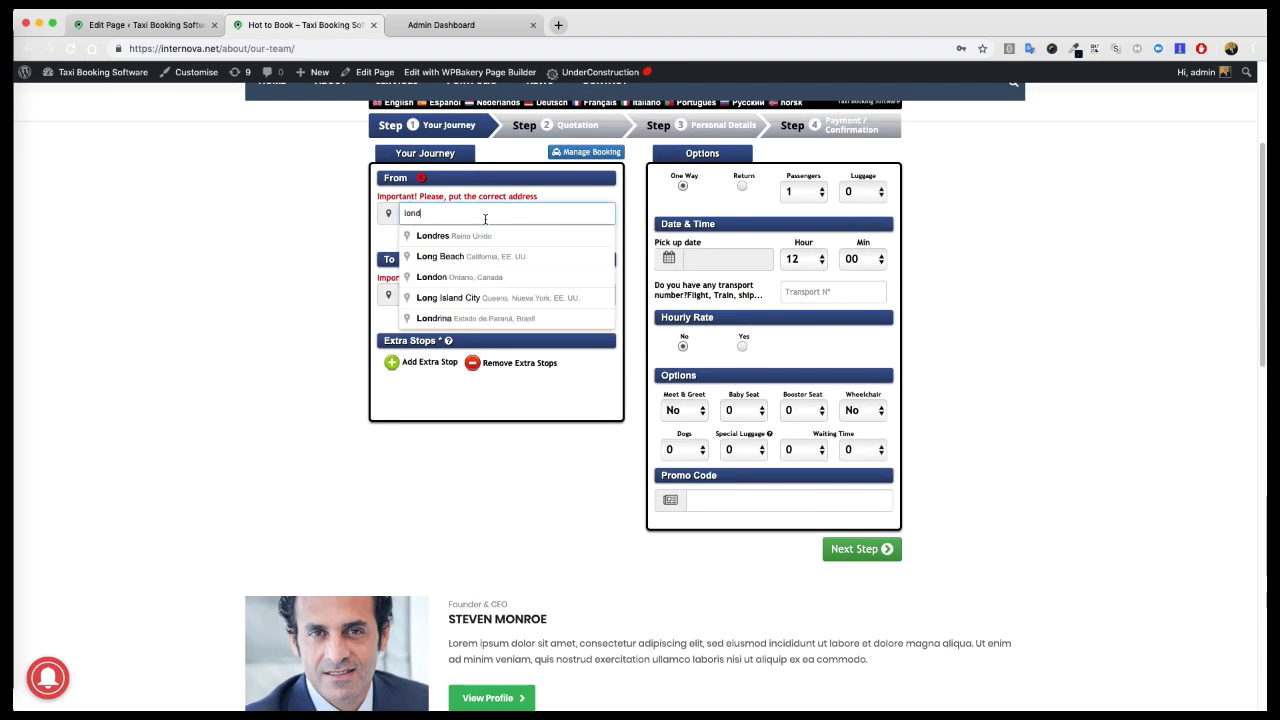
pyautogui.write('on')
pyautogui.click(491, 235)
pyautogui.click(482, 292)
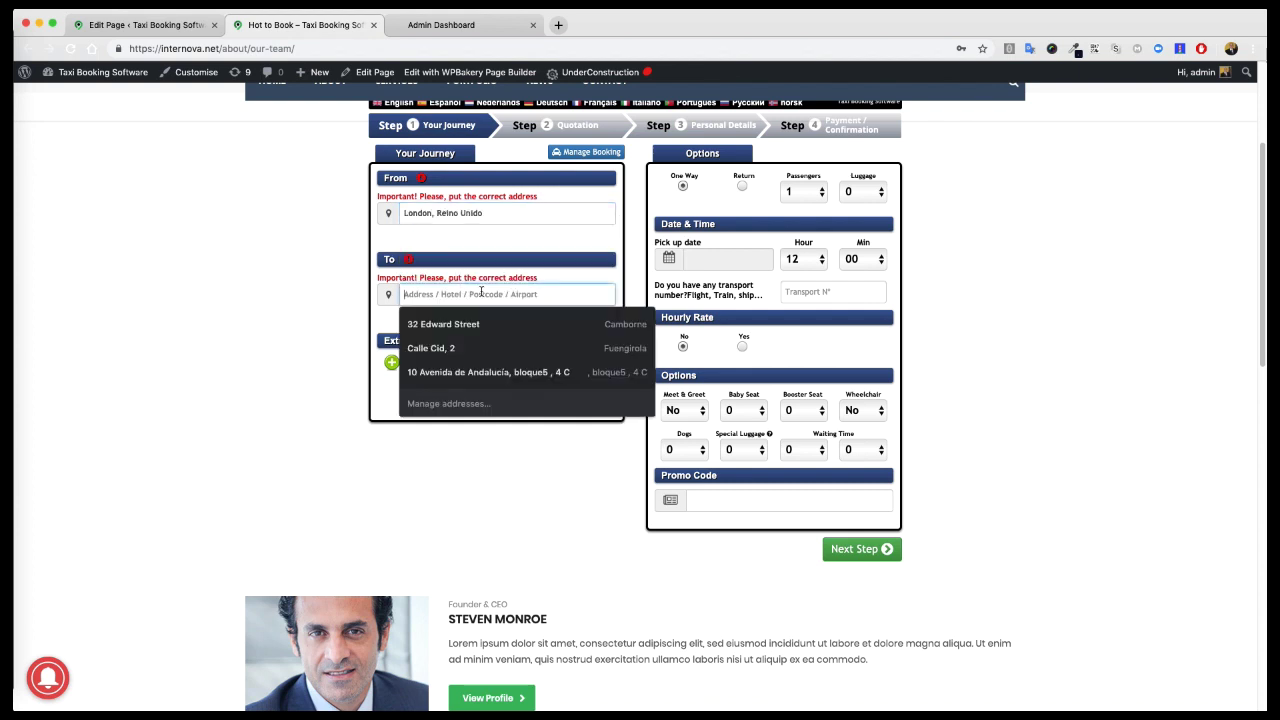
pyautogui.write('leeds')
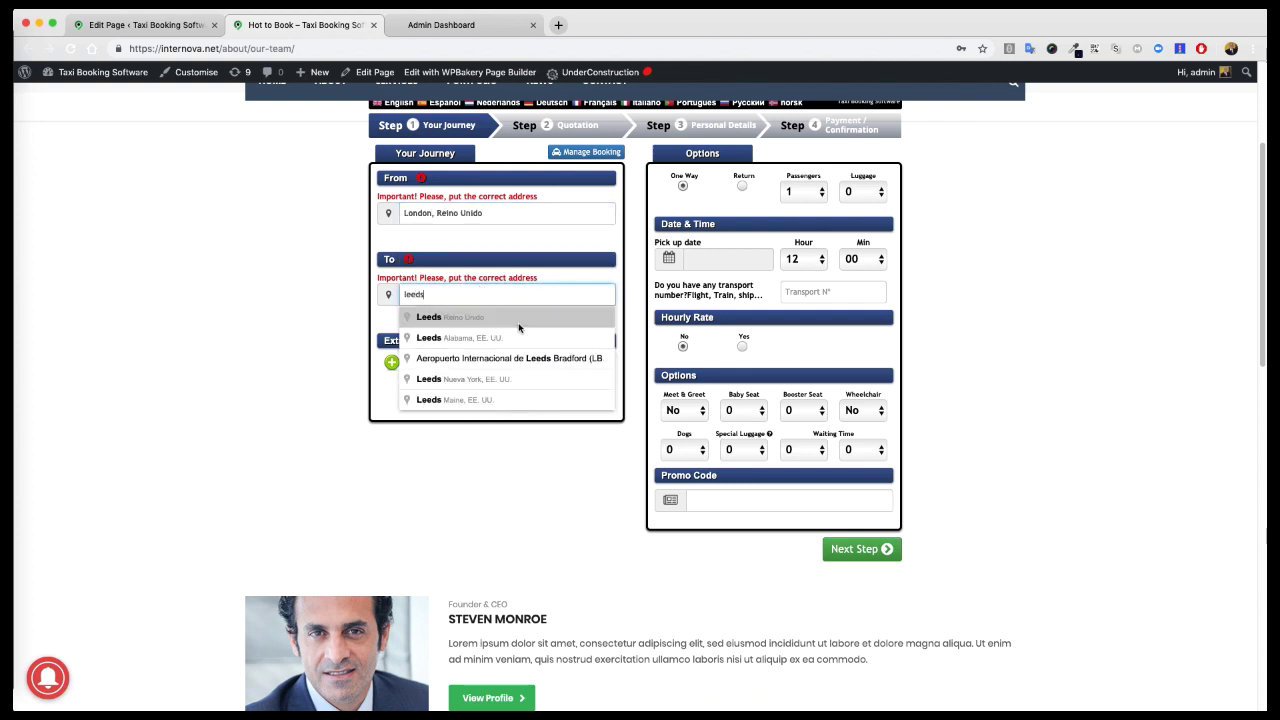
pyautogui.click(518, 320)
# Step: Set the pickup date to 17 April 2019 and request the vehicle quotation
pyautogui.click(720, 260)
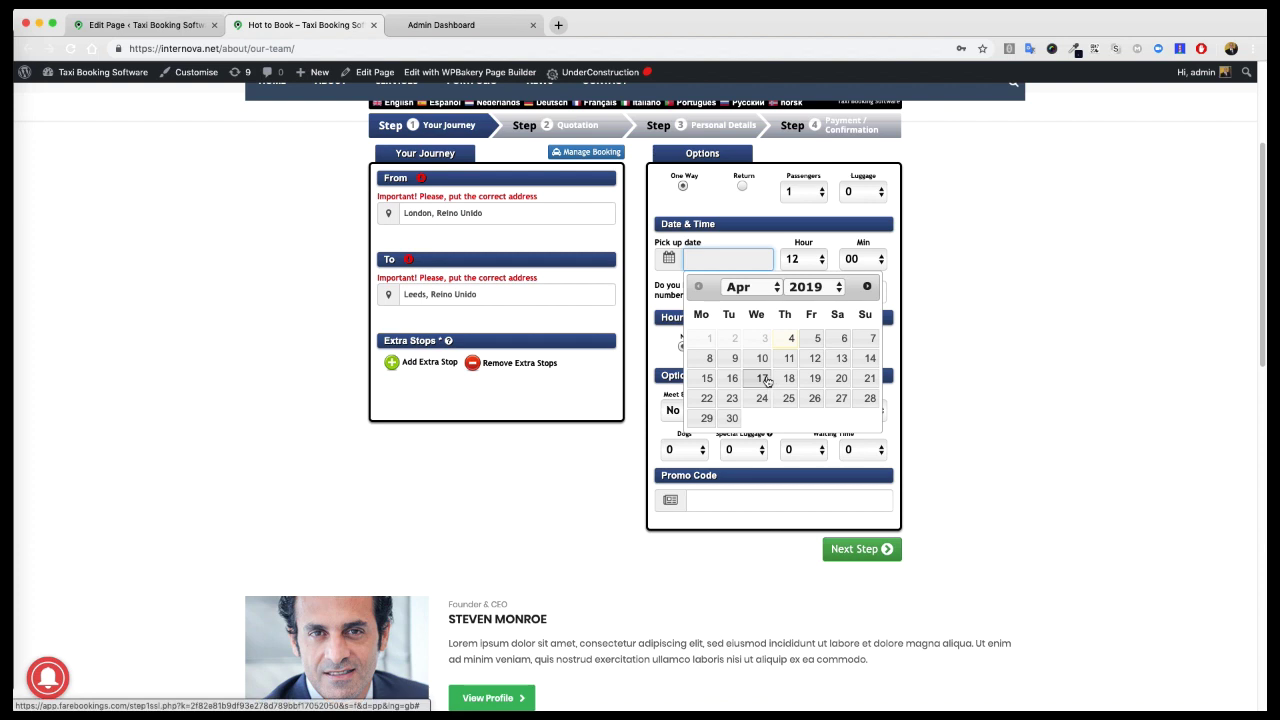
pyautogui.click(762, 378)
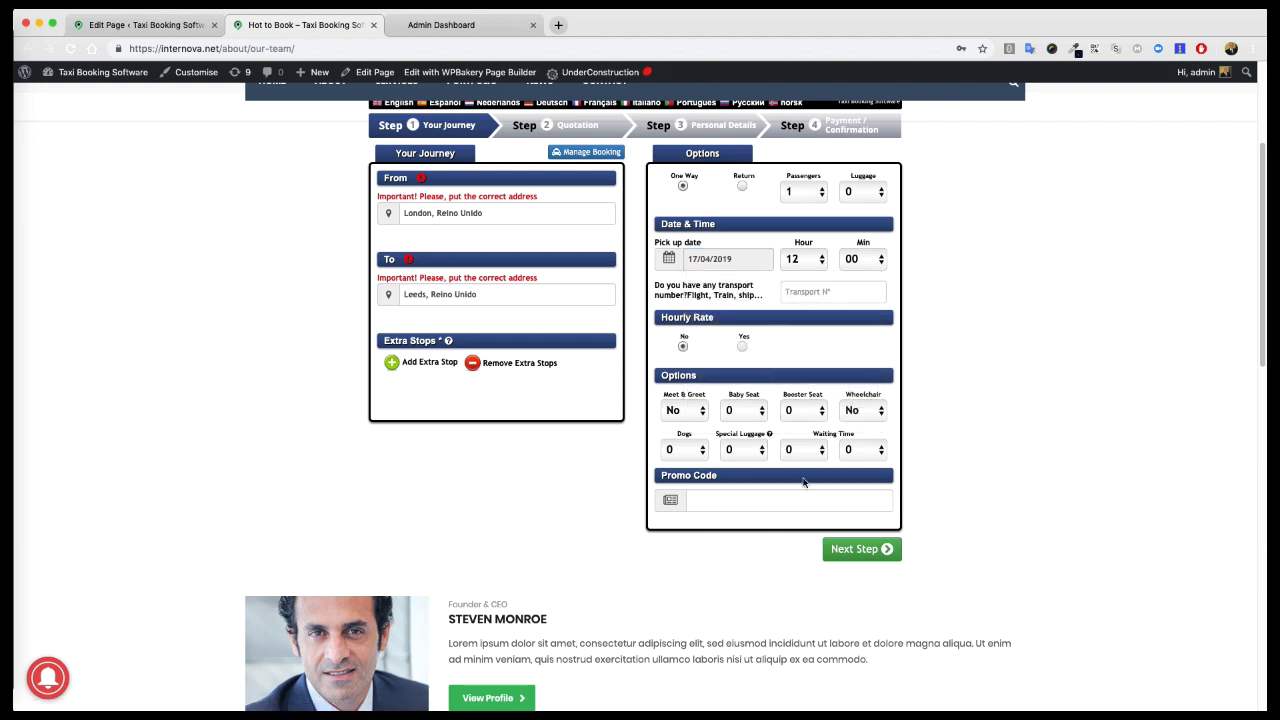
pyautogui.click(868, 556)
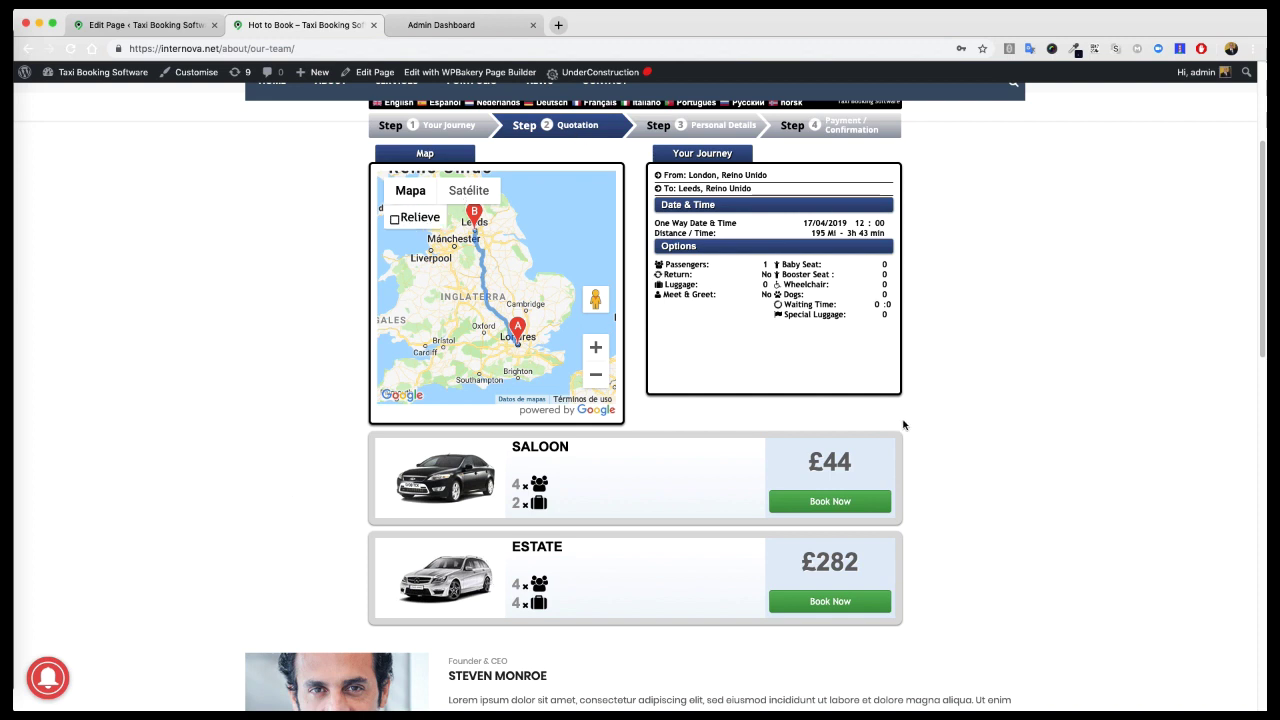
pyautogui.click(440, 25)
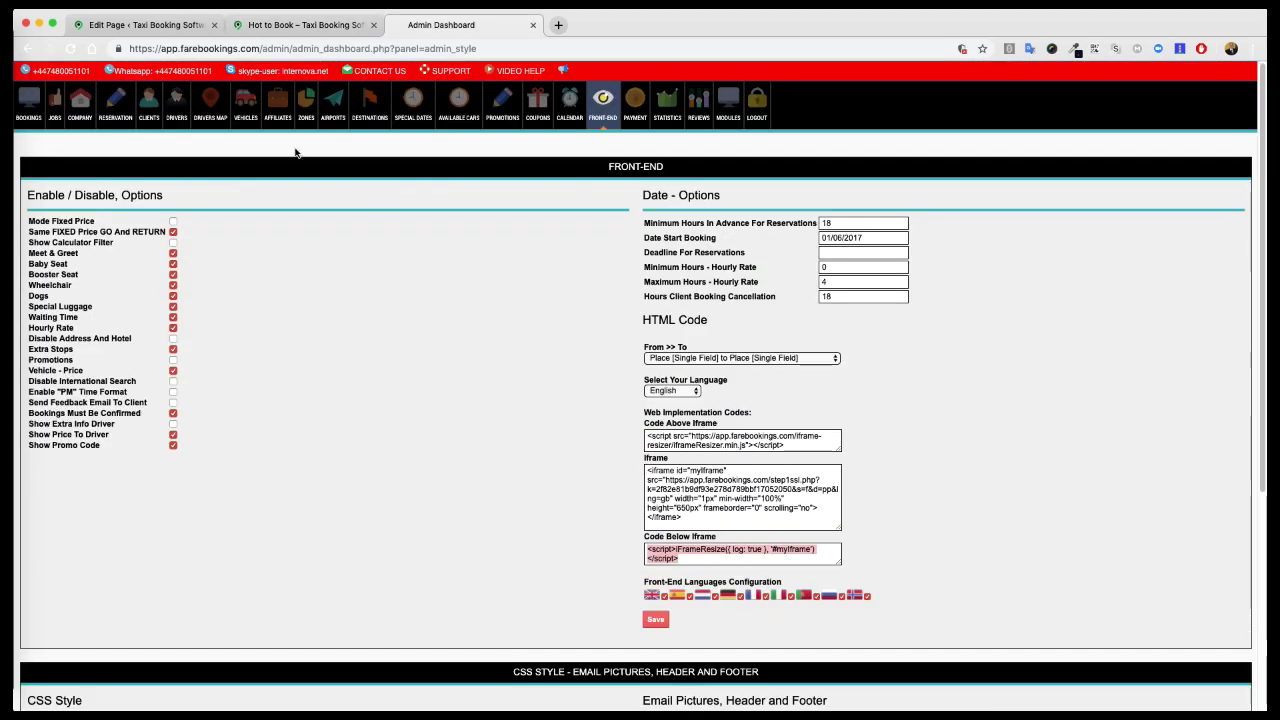
# Step: In Vehicles > Pricing, mark MPV B through WHEEL CHAIR A as available
pyautogui.click(245, 105)
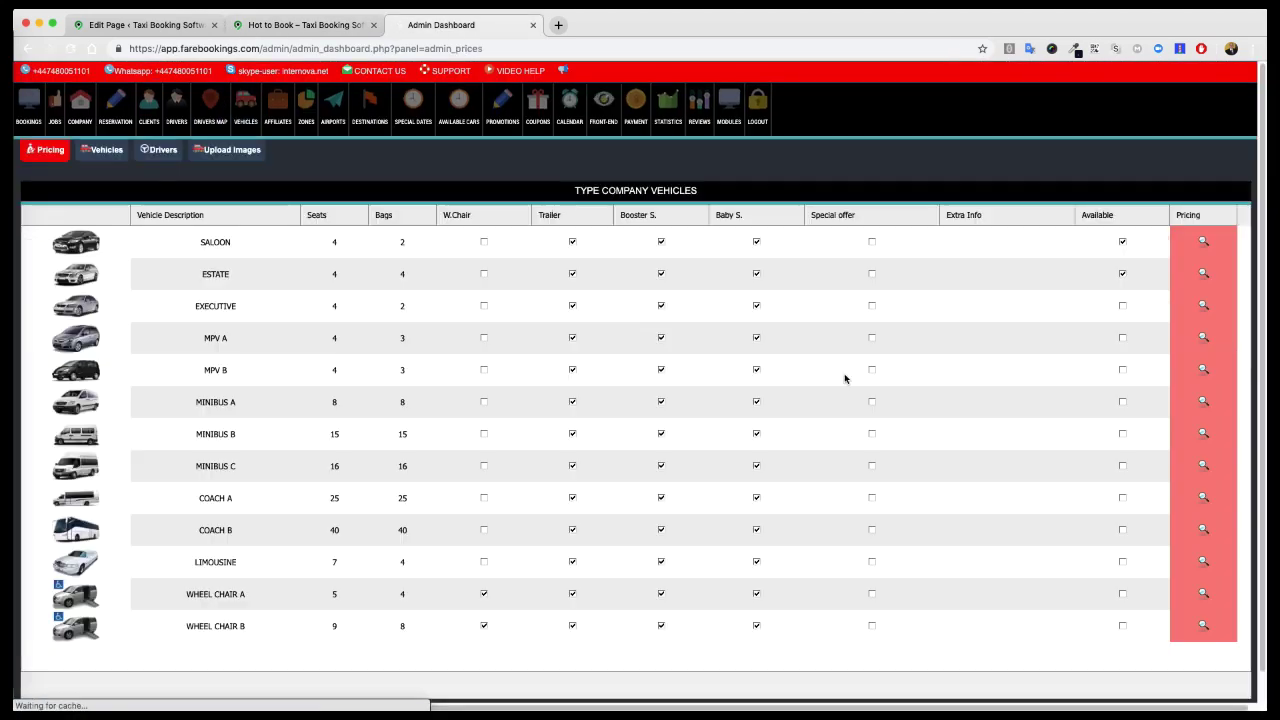
pyautogui.click(1122, 371)
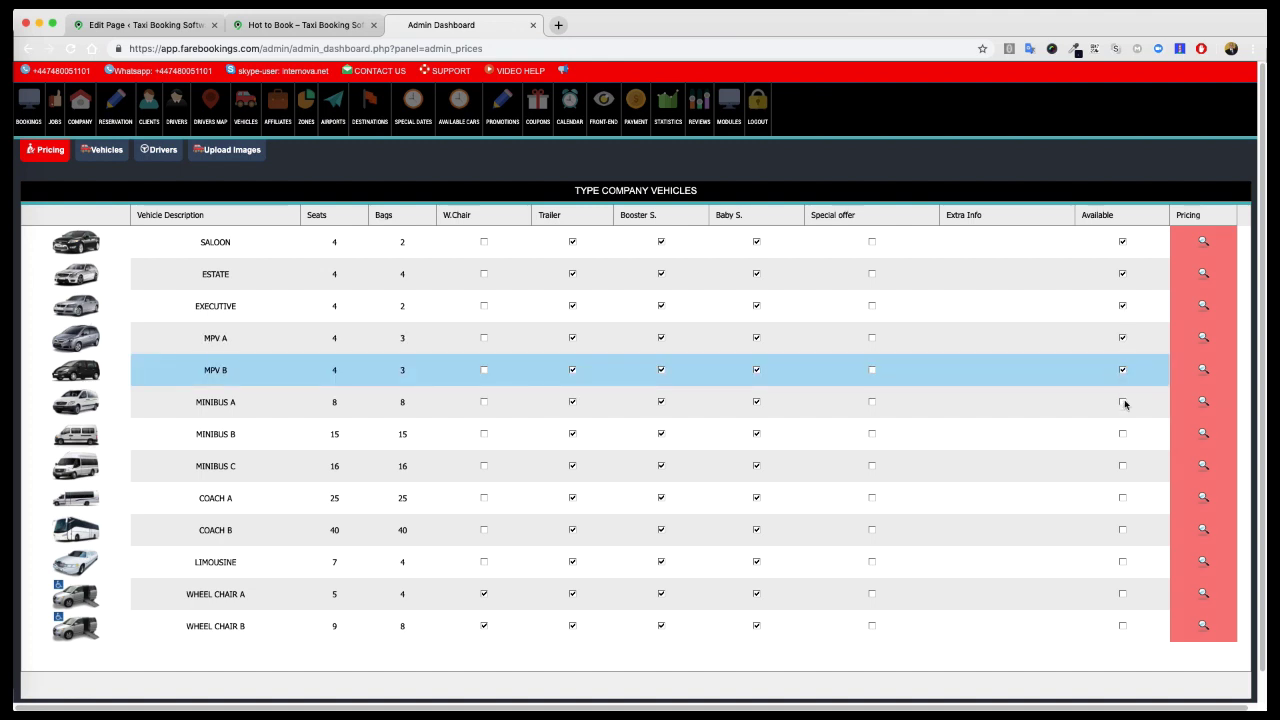
pyautogui.click(1123, 466)
pyautogui.click(1122, 498)
pyautogui.click(1122, 626)
# Step: Go back to the journey step and request the London–Leeds quote again
pyautogui.click(318, 24)
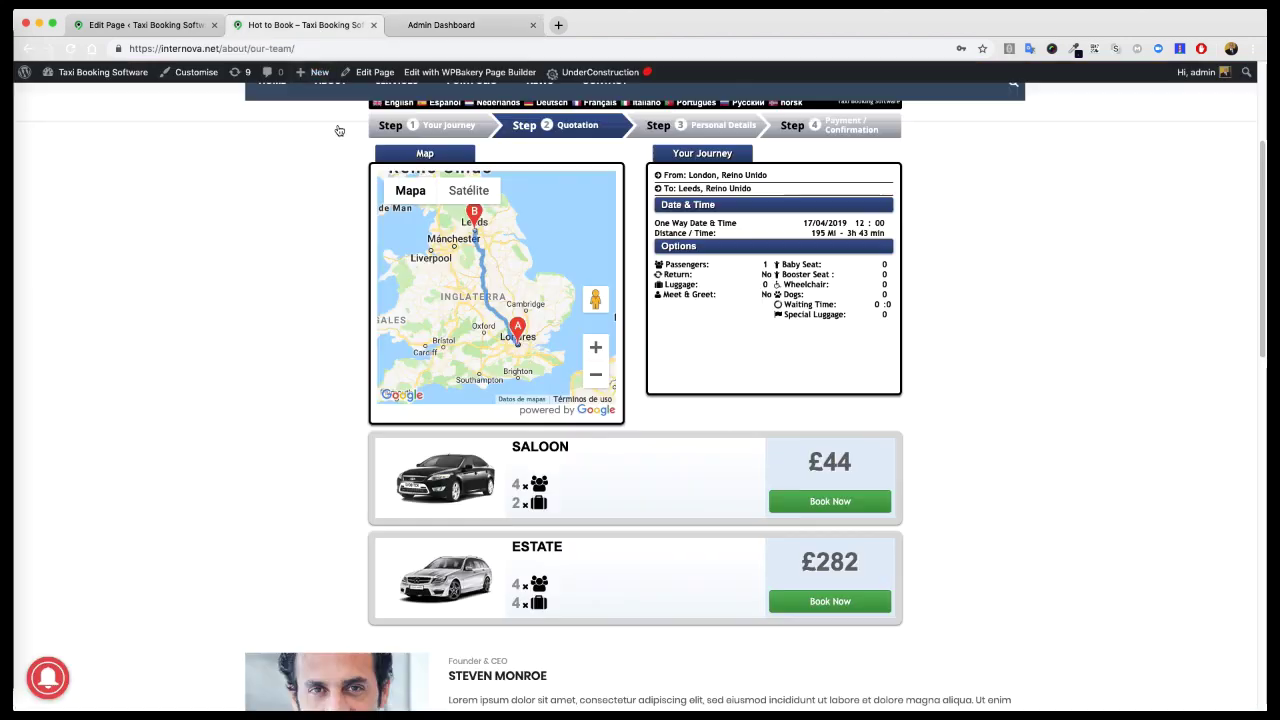
pyautogui.click(468, 132)
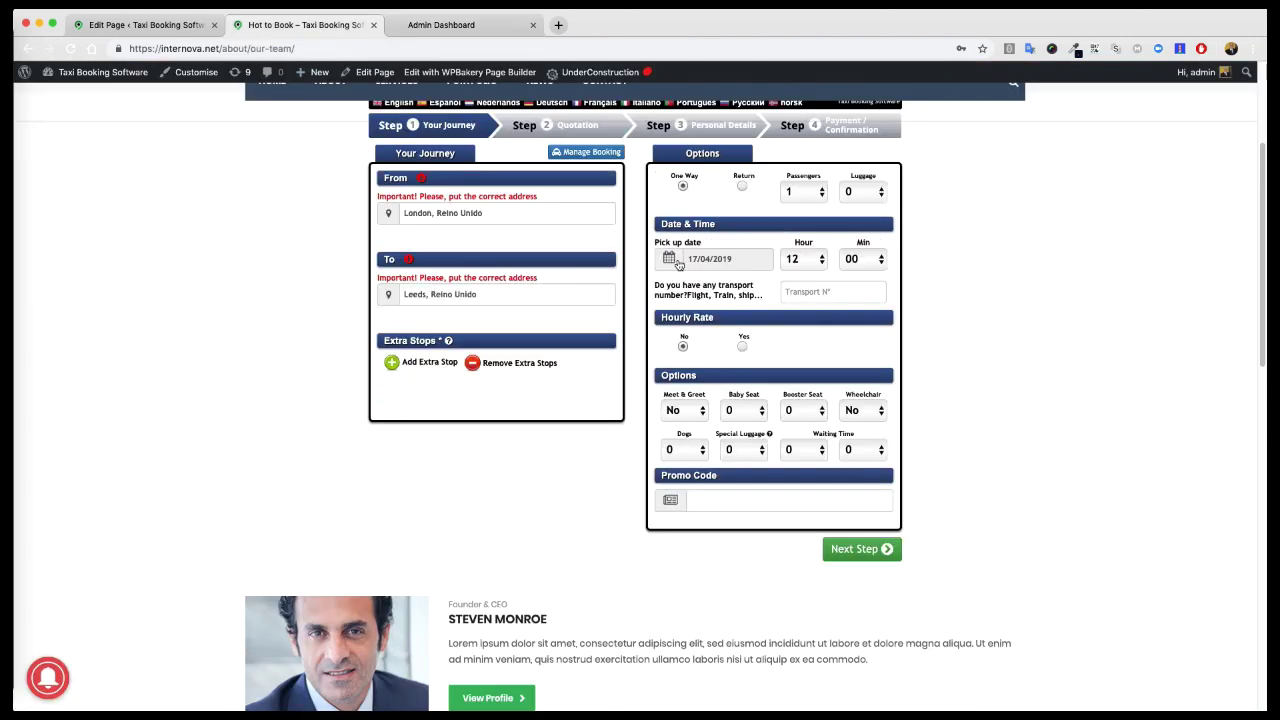
pyautogui.click(864, 551)
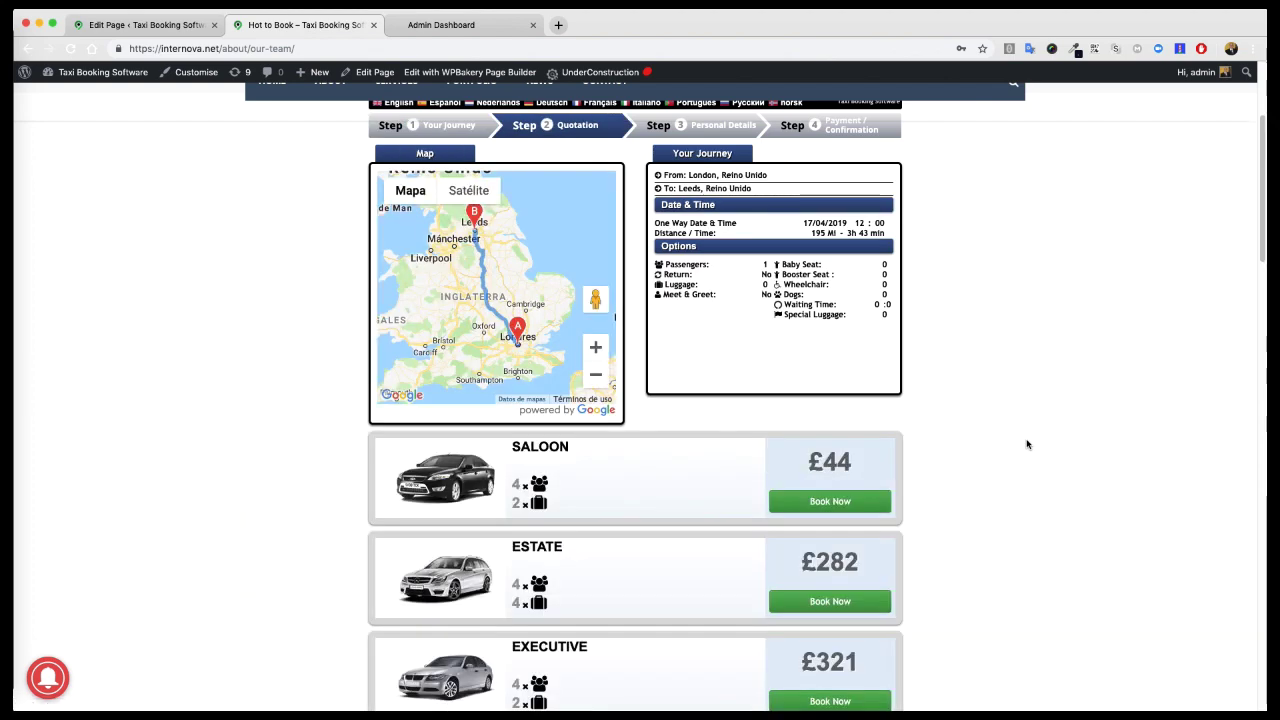
# Step: Scroll through the vehicle quotes, £360 minibuses to the £778 limousine, and back to the map
pyautogui.scroll(-3, 955, 600)
pyautogui.scroll(-2, 972, 540)
pyautogui.scroll(-3, 968, 545)
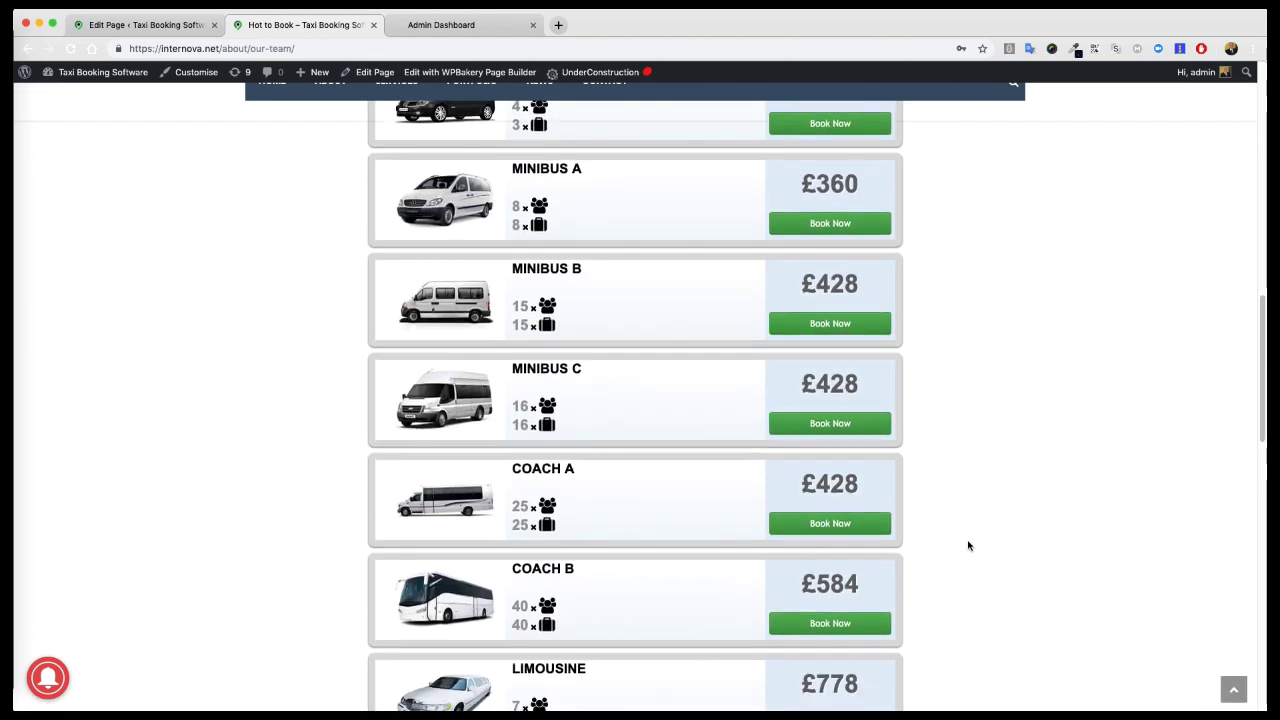
pyautogui.scroll(-1, 967, 544)
pyautogui.scroll(-1, 967, 544)
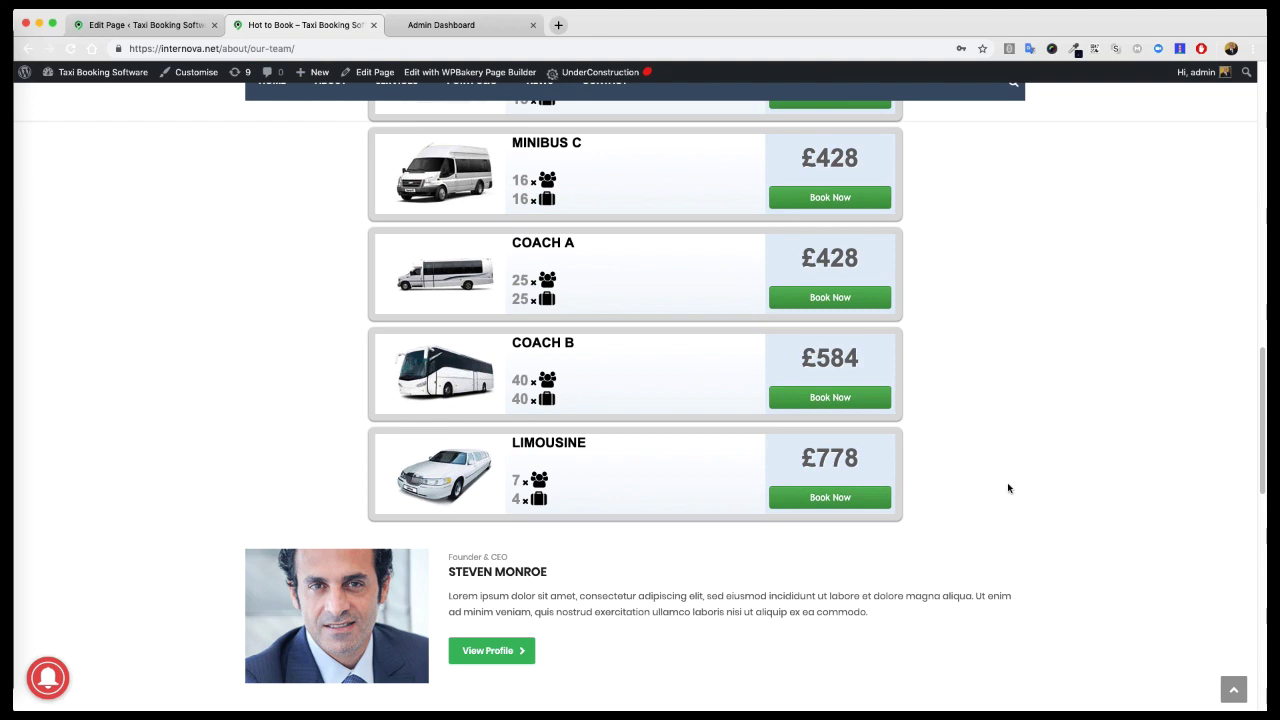
pyautogui.scroll(1, 1008, 488)
pyautogui.scroll(4, 1029, 500)
pyautogui.scroll(2, 1011, 489)
pyautogui.scroll(4, 1029, 497)
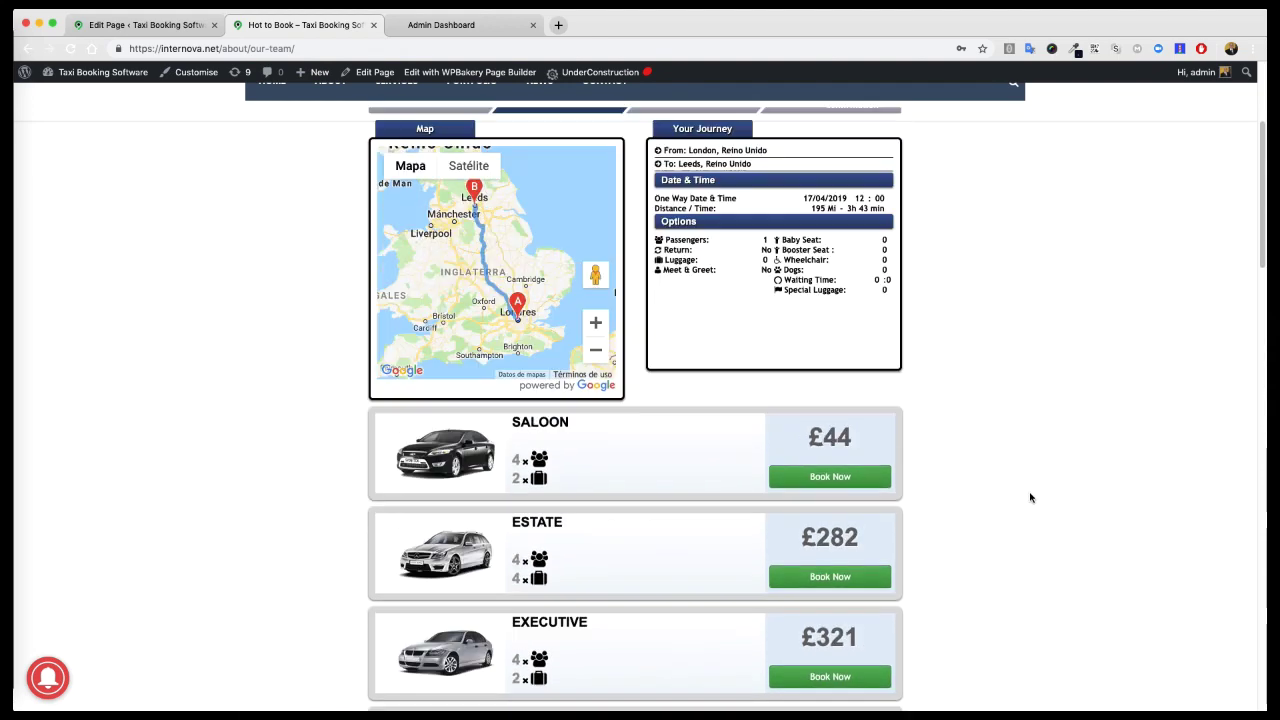
pyautogui.scroll(1, 1030, 497)
pyautogui.scroll(-4, 166, 417)
pyautogui.scroll(-3, 166, 418)
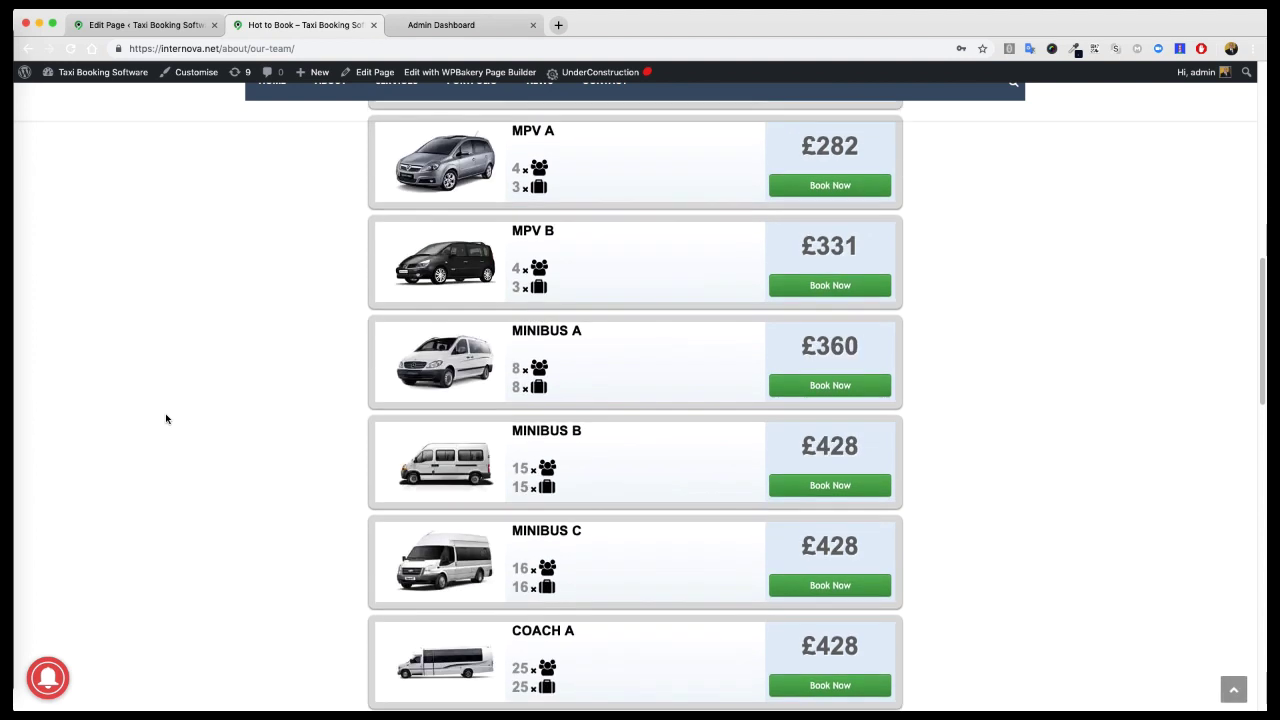
pyautogui.scroll(-3, 166, 418)
pyautogui.scroll(-1, 166, 418)
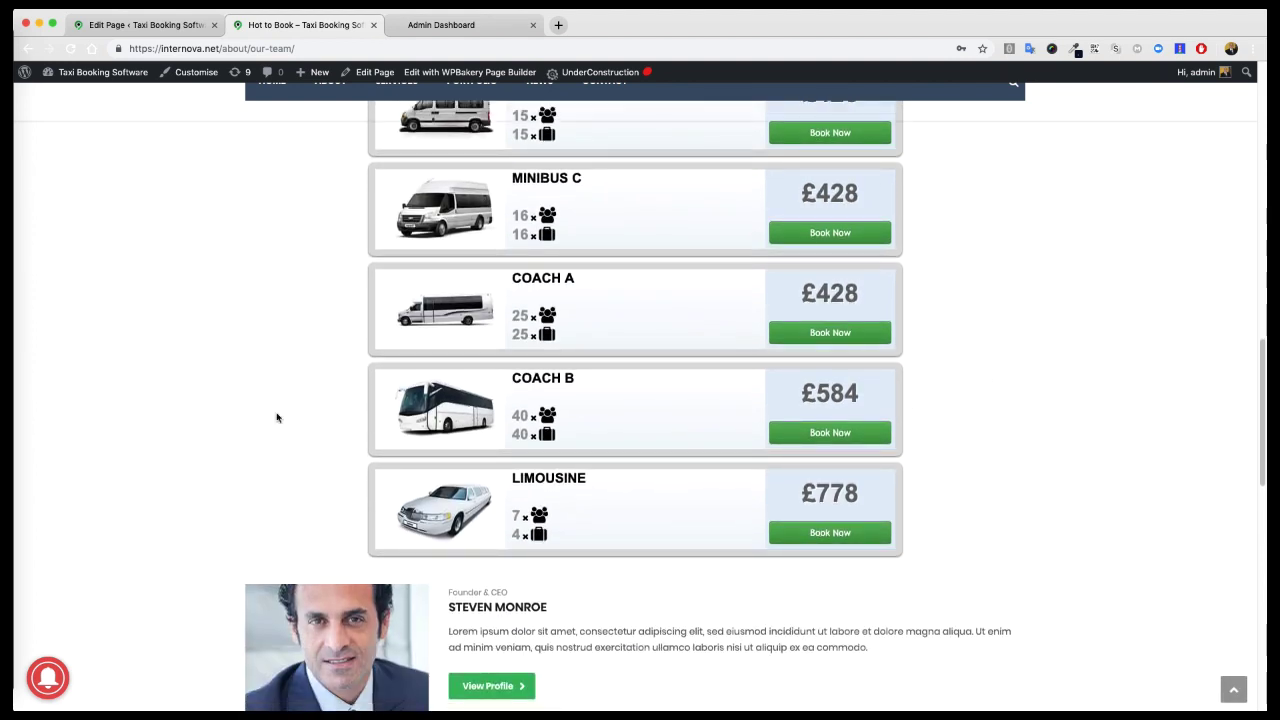
pyautogui.scroll(1, 1056, 437)
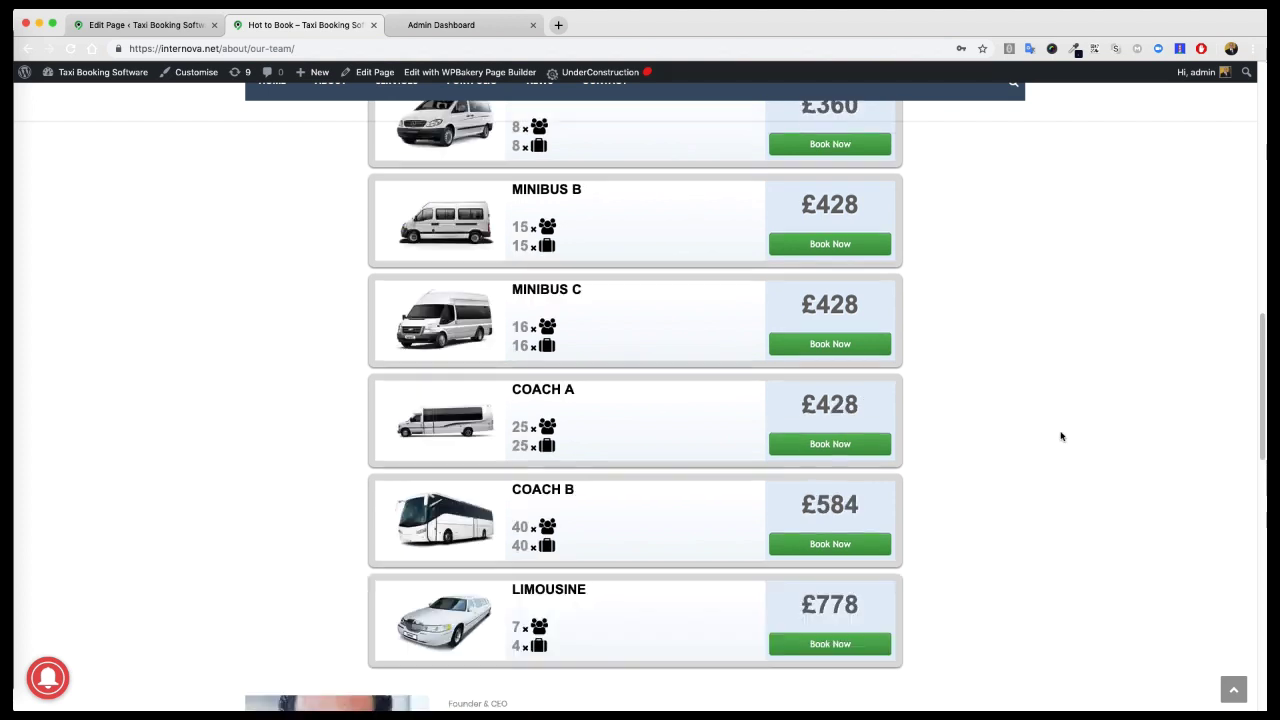
pyautogui.scroll(-1, 129, 414)
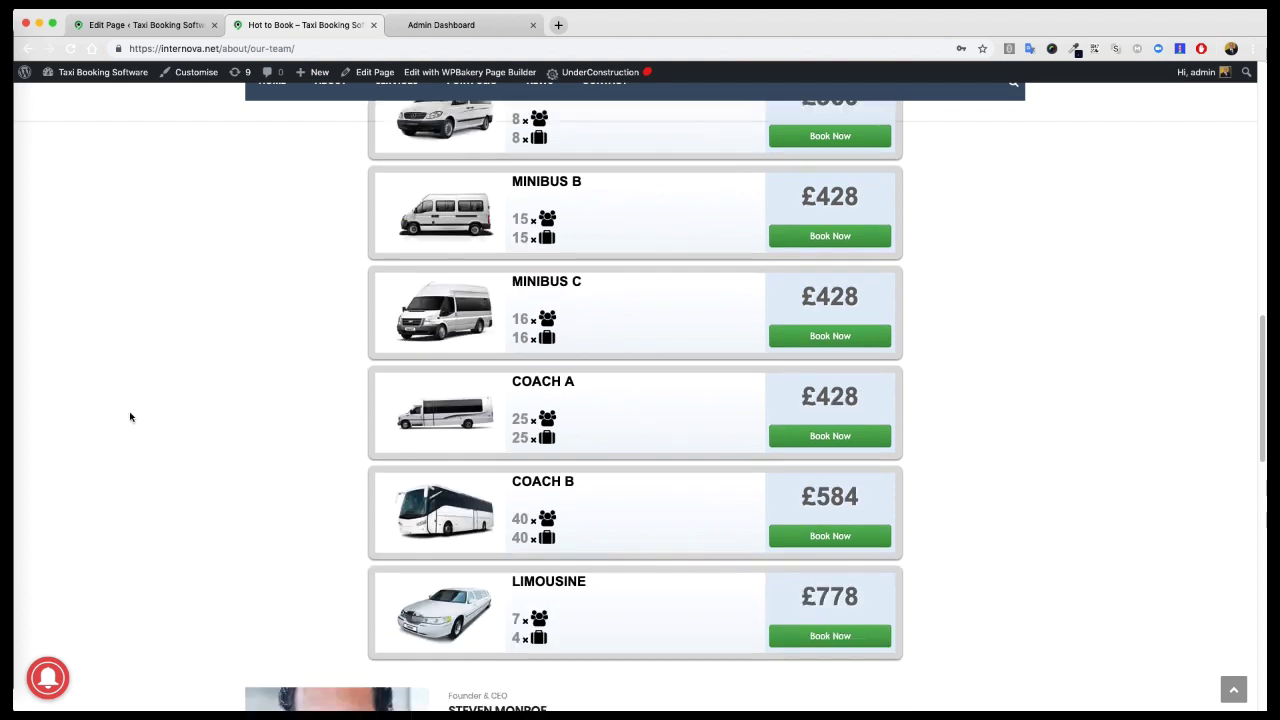
pyautogui.scroll(-2, 203, 371)
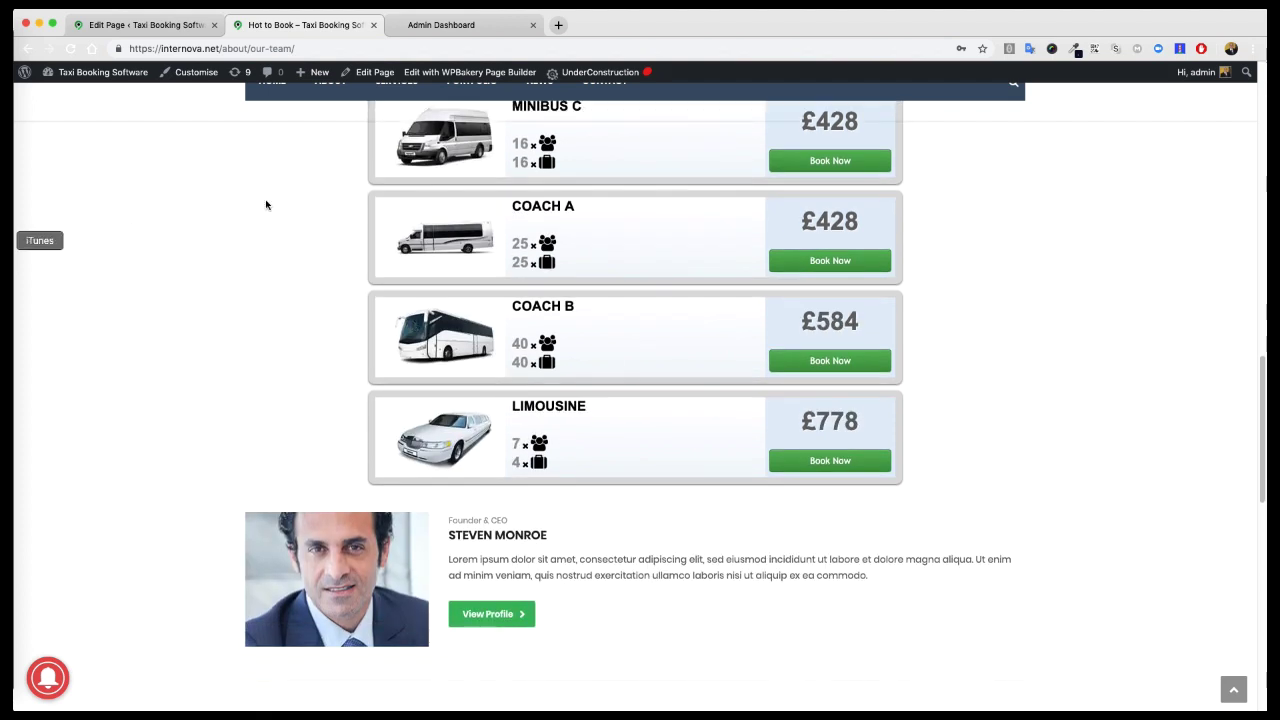
pyautogui.scroll(8, 297, 431)
pyautogui.scroll(5, 362, 382)
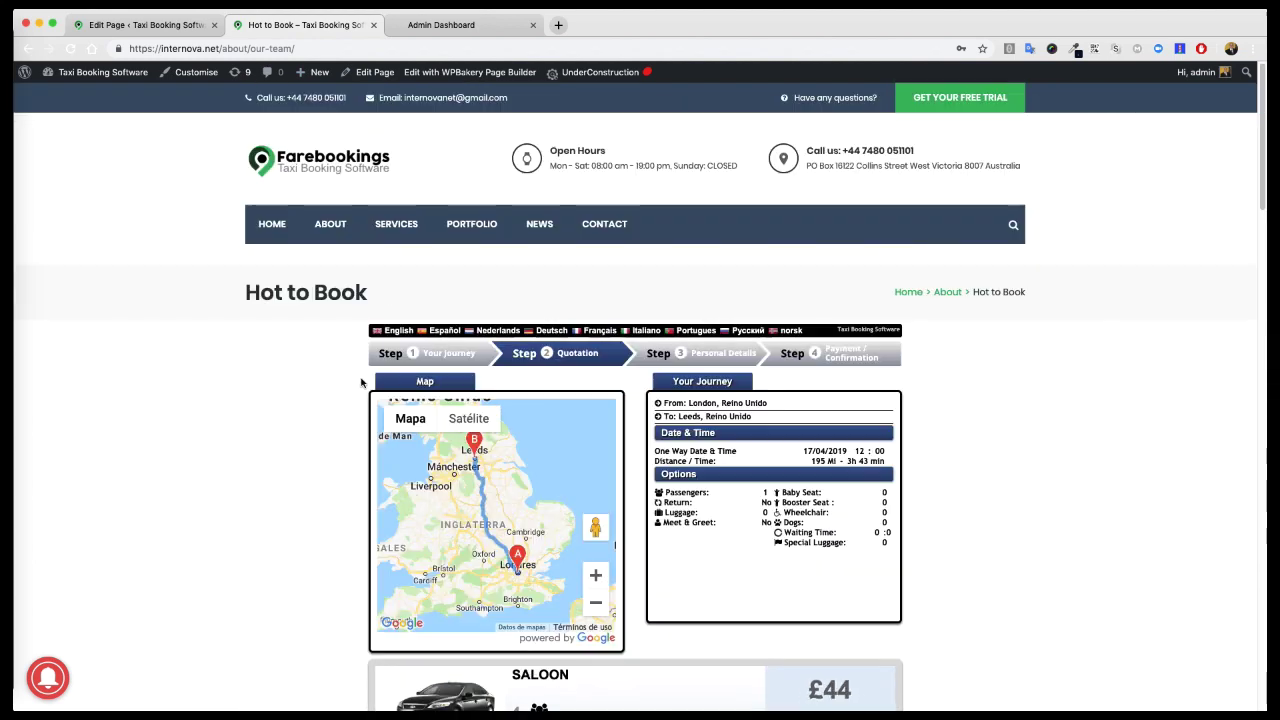
# Step: Return to Step 1 'Your Journey' and check London, Leeds and 17/04/2019 remain filled in
pyautogui.click(458, 360)
pyautogui.scroll(-10, 657, 460)
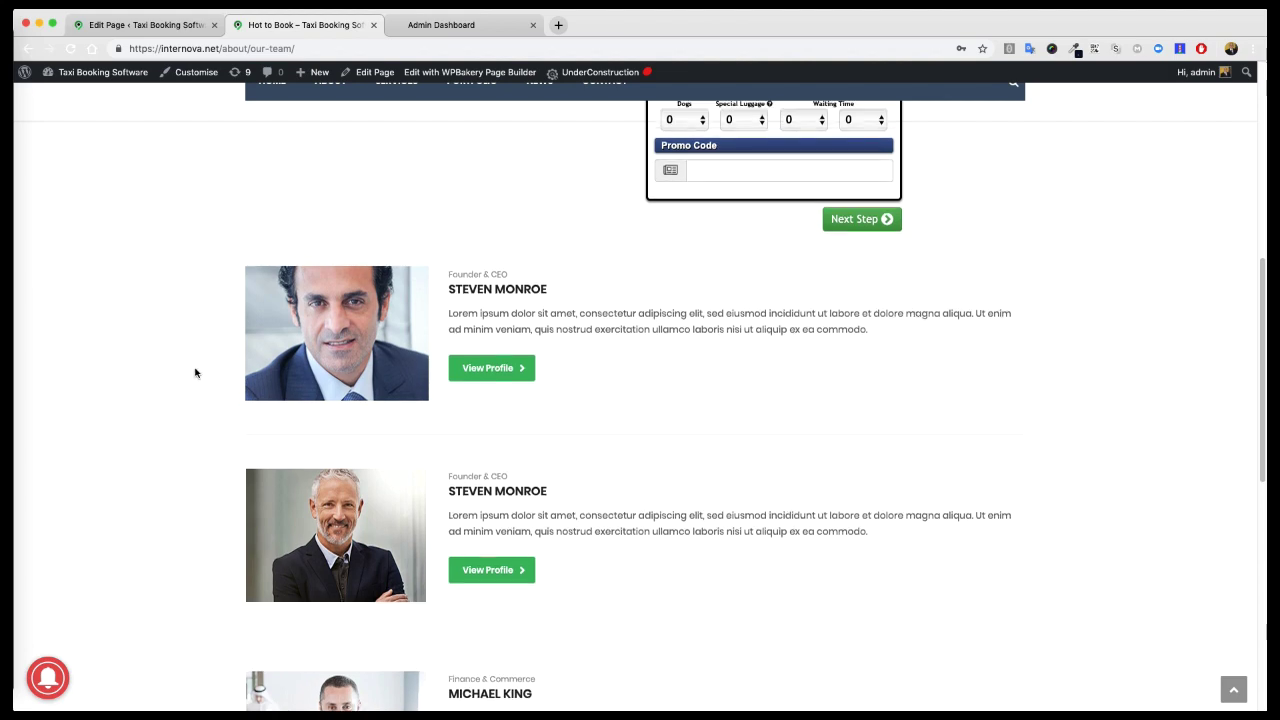
pyautogui.scroll(5, 1053, 473)
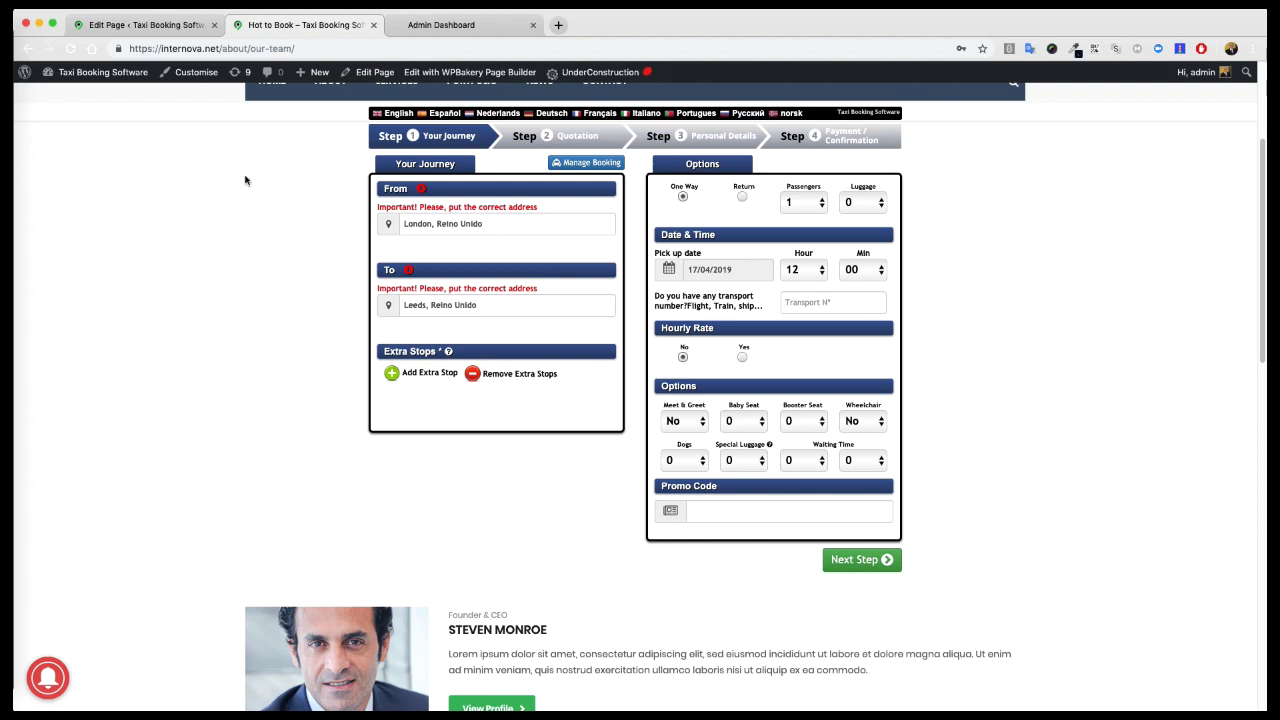
pyautogui.scroll(4, 245, 180)
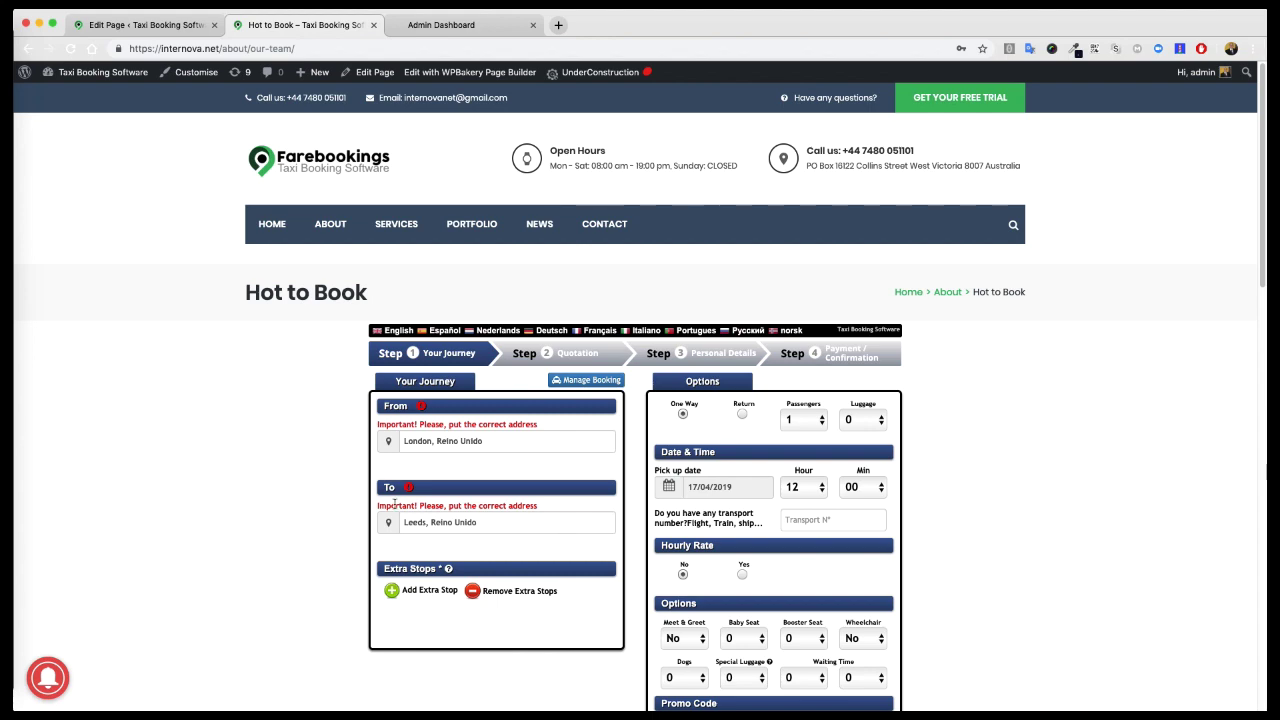
# Step: Add an Empty Space element at 32px to the booking row
pyautogui.click(153, 29)
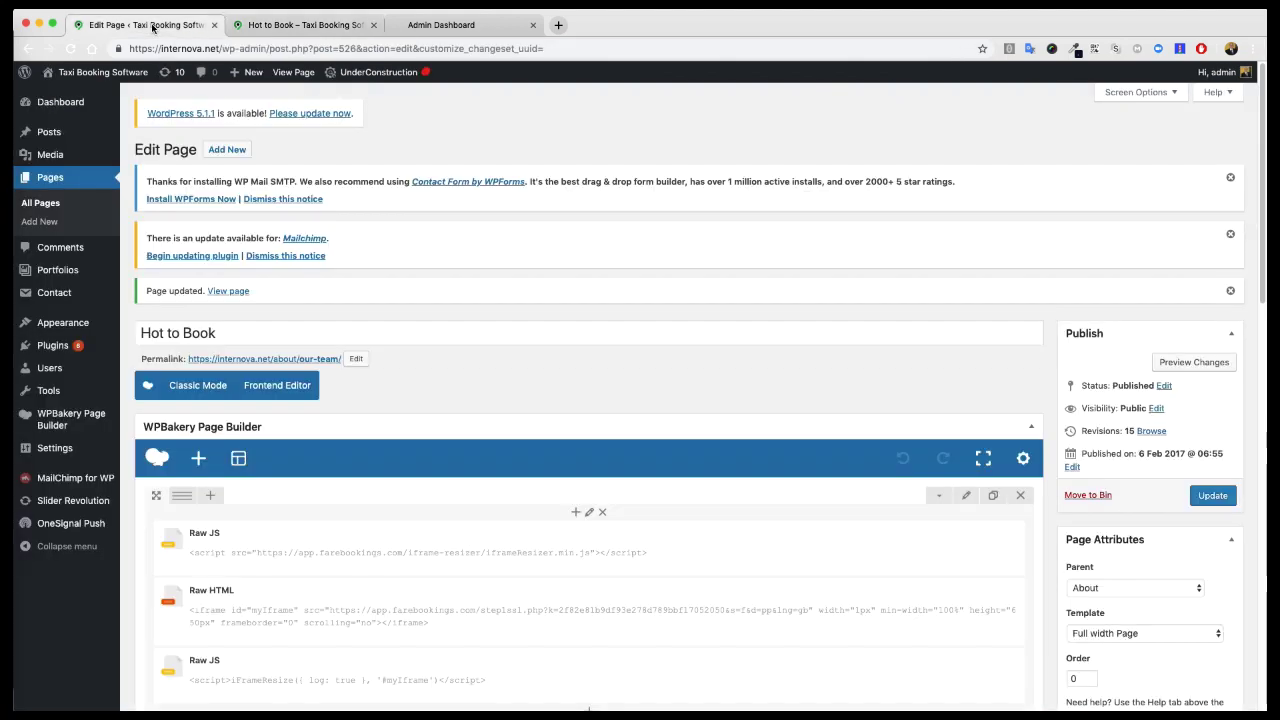
pyautogui.scroll(-3, 600, 550)
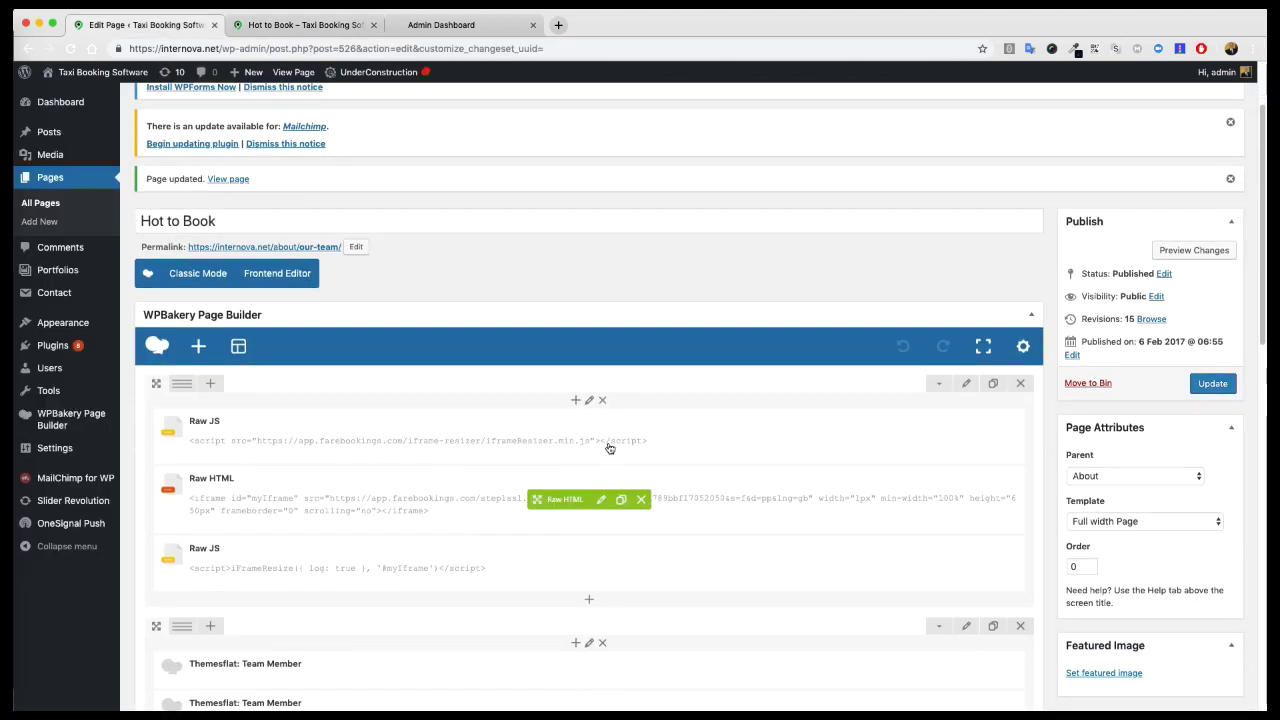
pyautogui.click(589, 603)
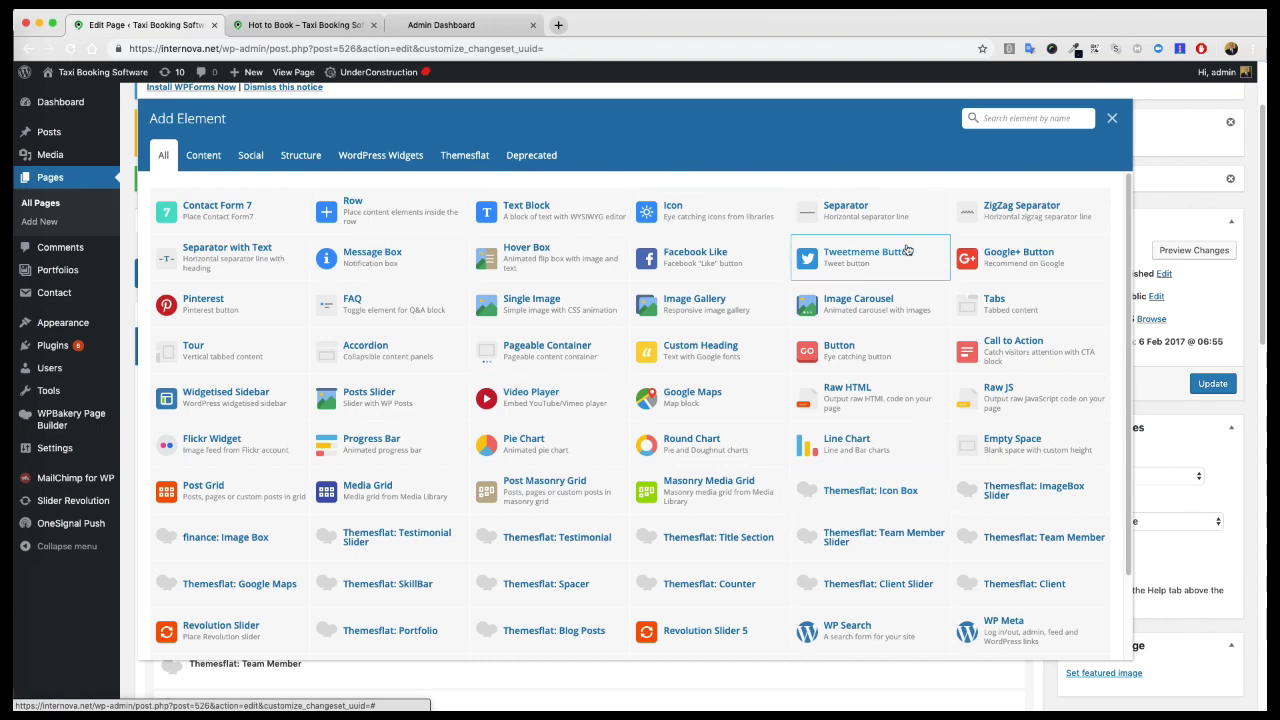
pyautogui.write('sp')
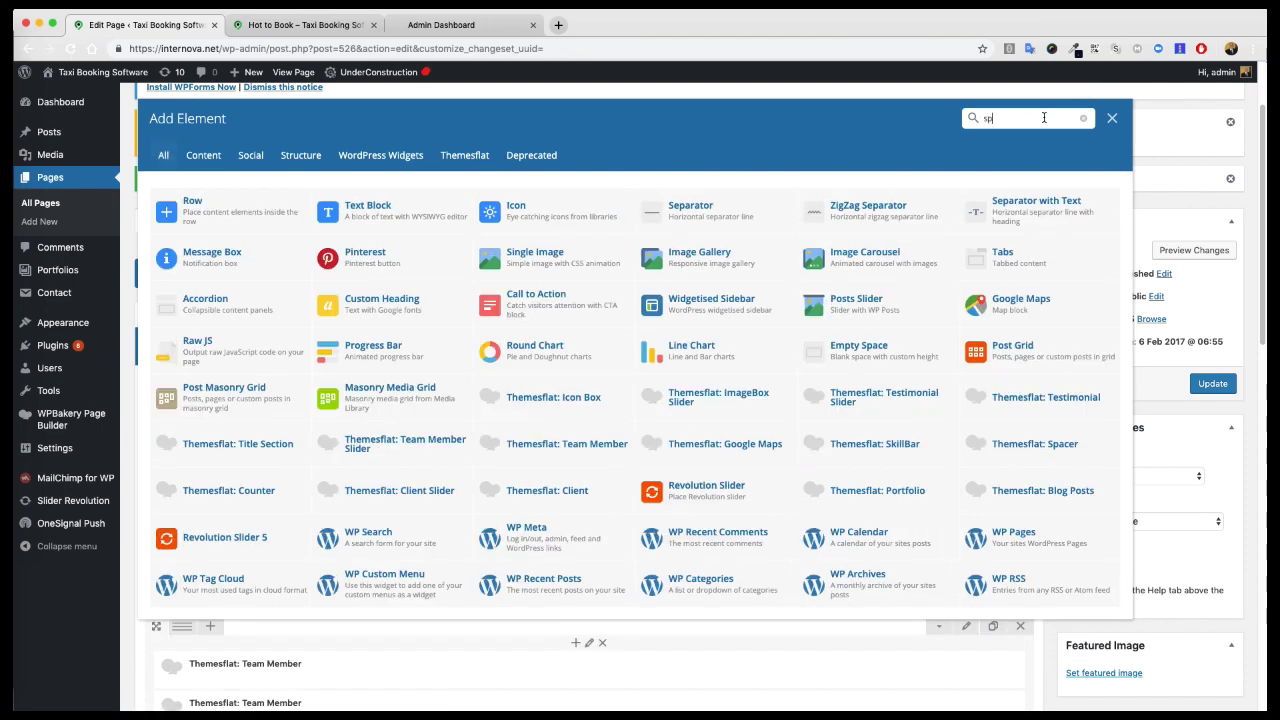
pyautogui.write('a')
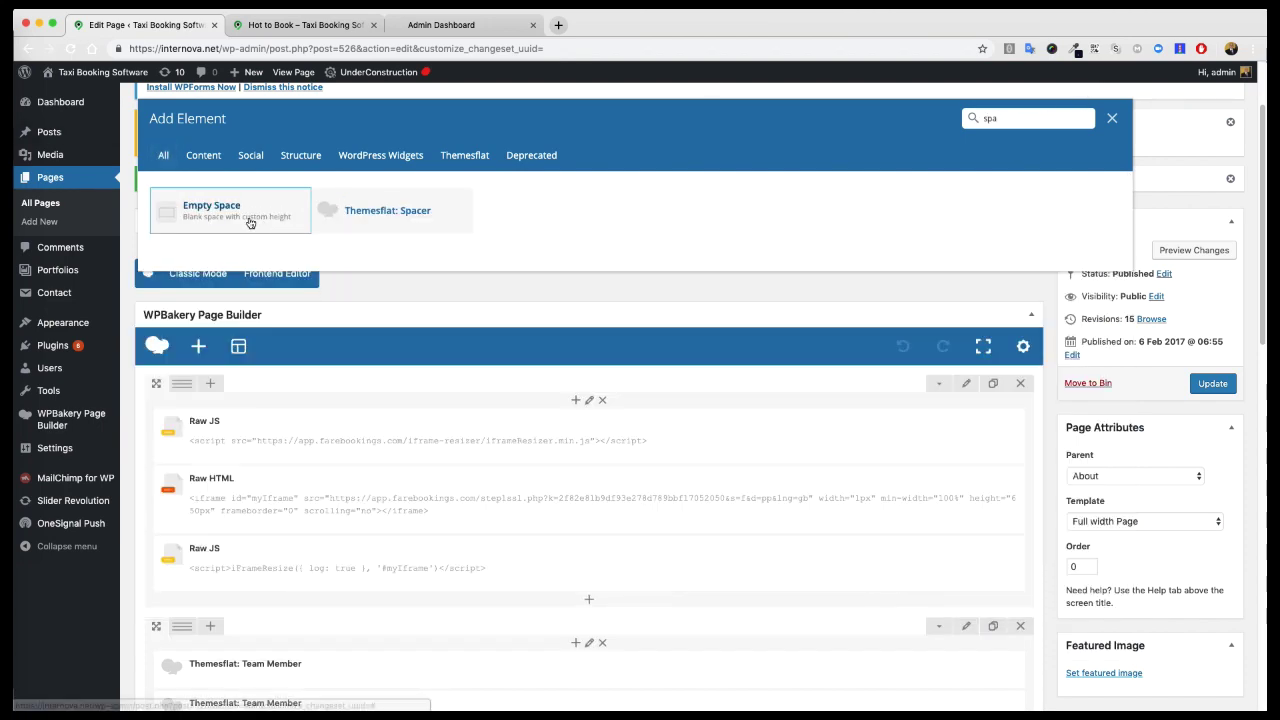
pyautogui.click(246, 216)
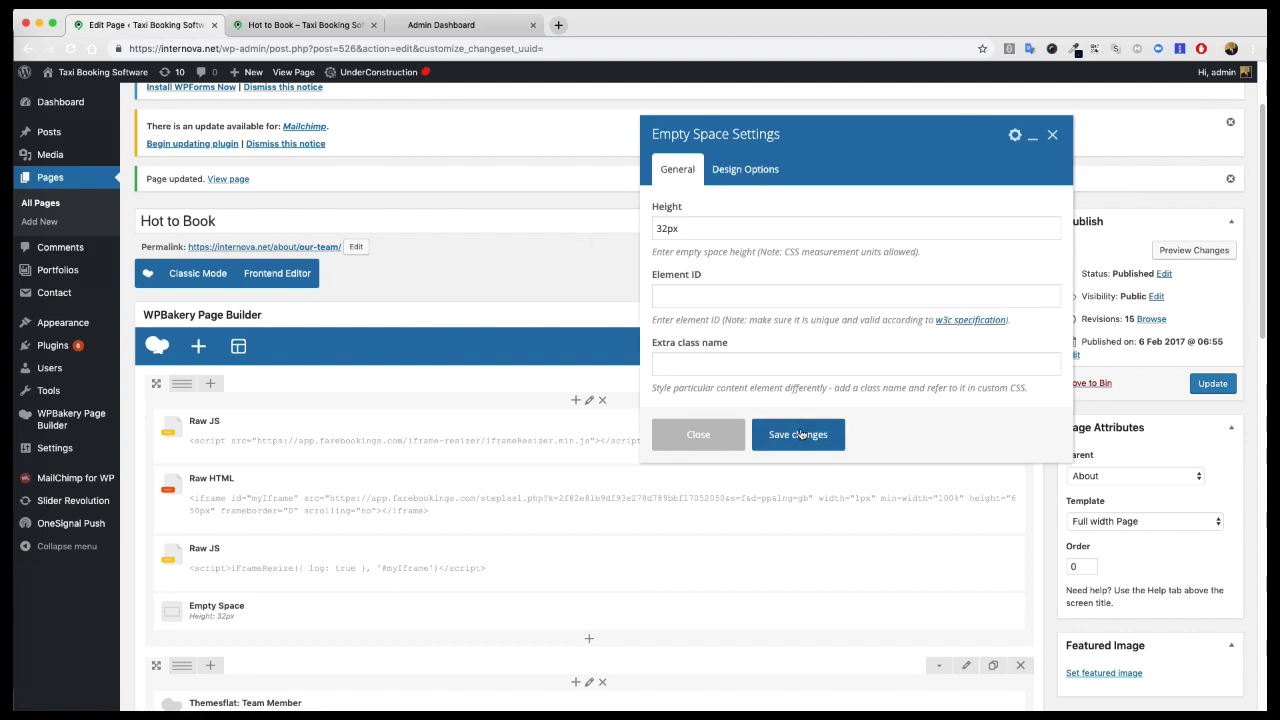
pyautogui.click(800, 434)
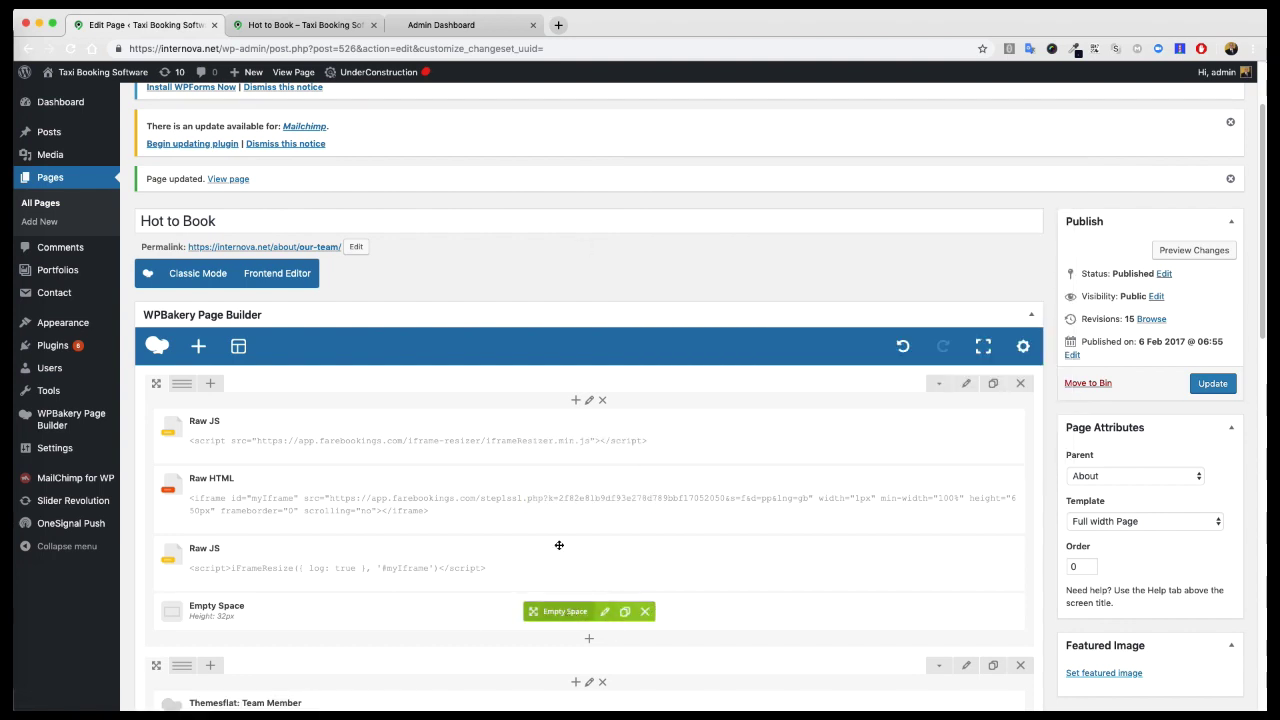
# Step: Move the empty space above the Raw JS script and update the page
pyautogui.moveTo(581, 614); pyautogui.dragTo(556, 414)
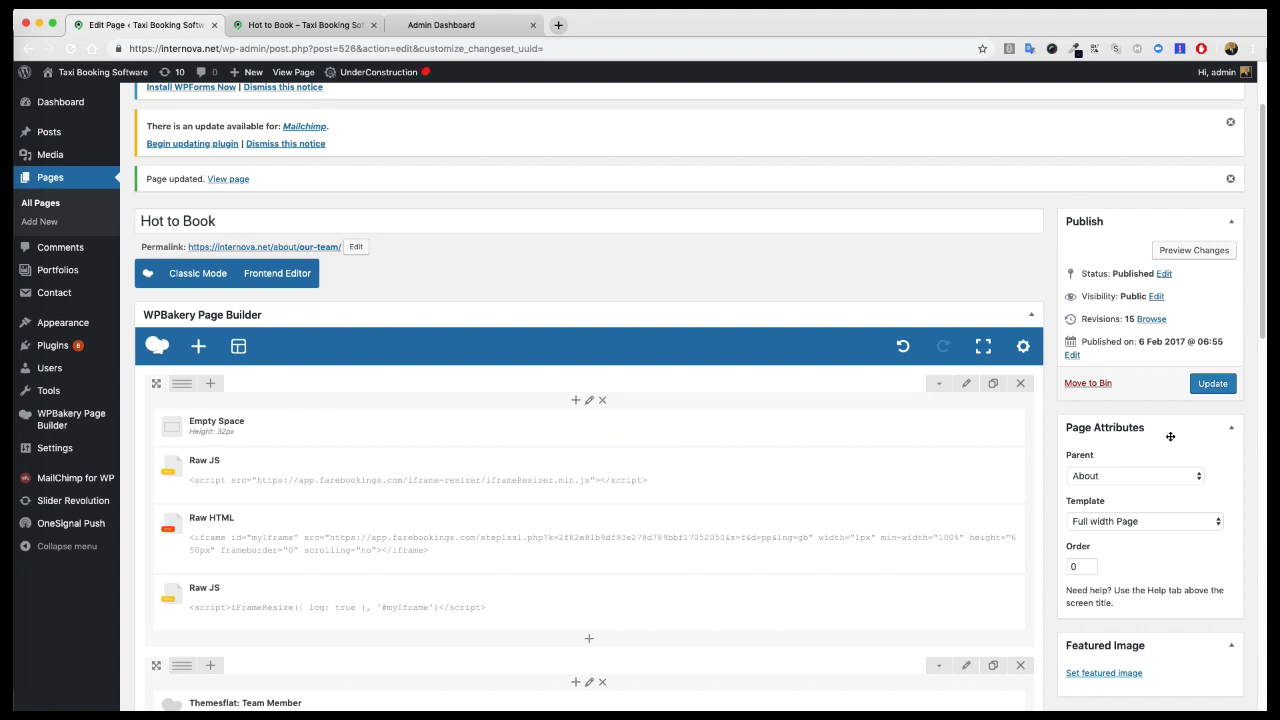
pyautogui.click(1210, 388)
pyautogui.click(298, 25)
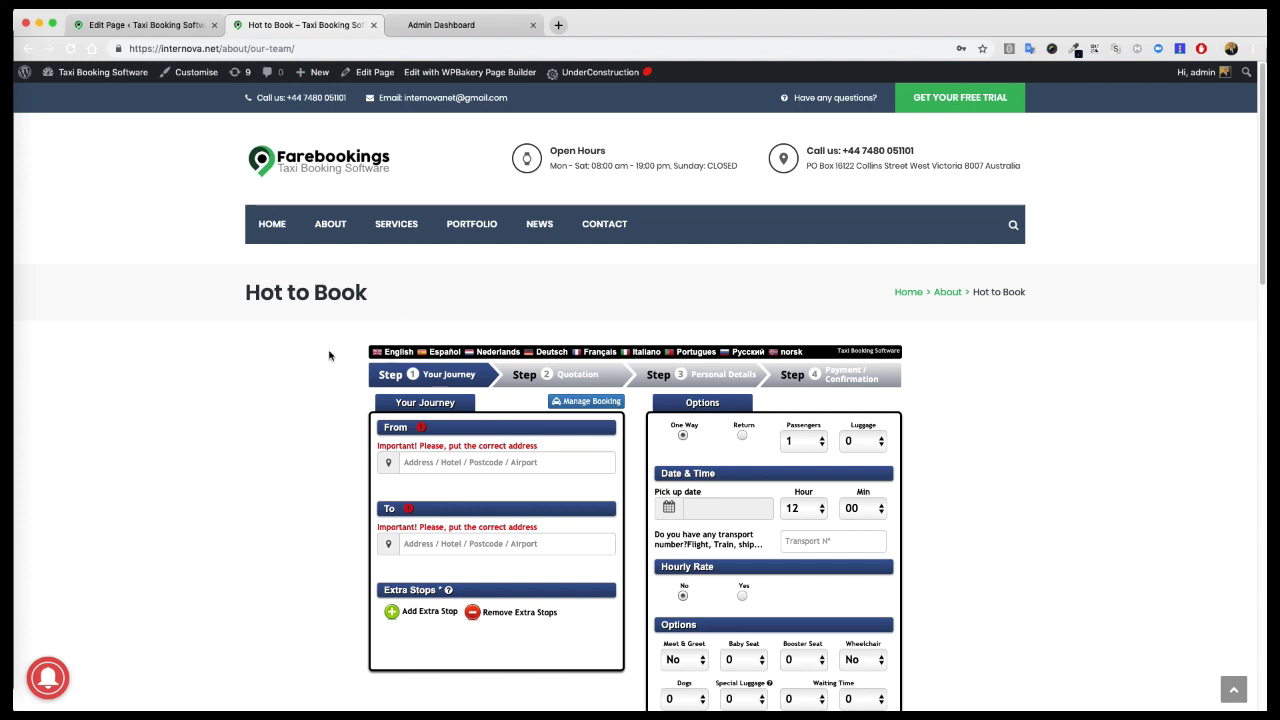
# Step: Scroll the updated page to check the extra space above the booking form
pyautogui.scroll(-3, 1071, 520)
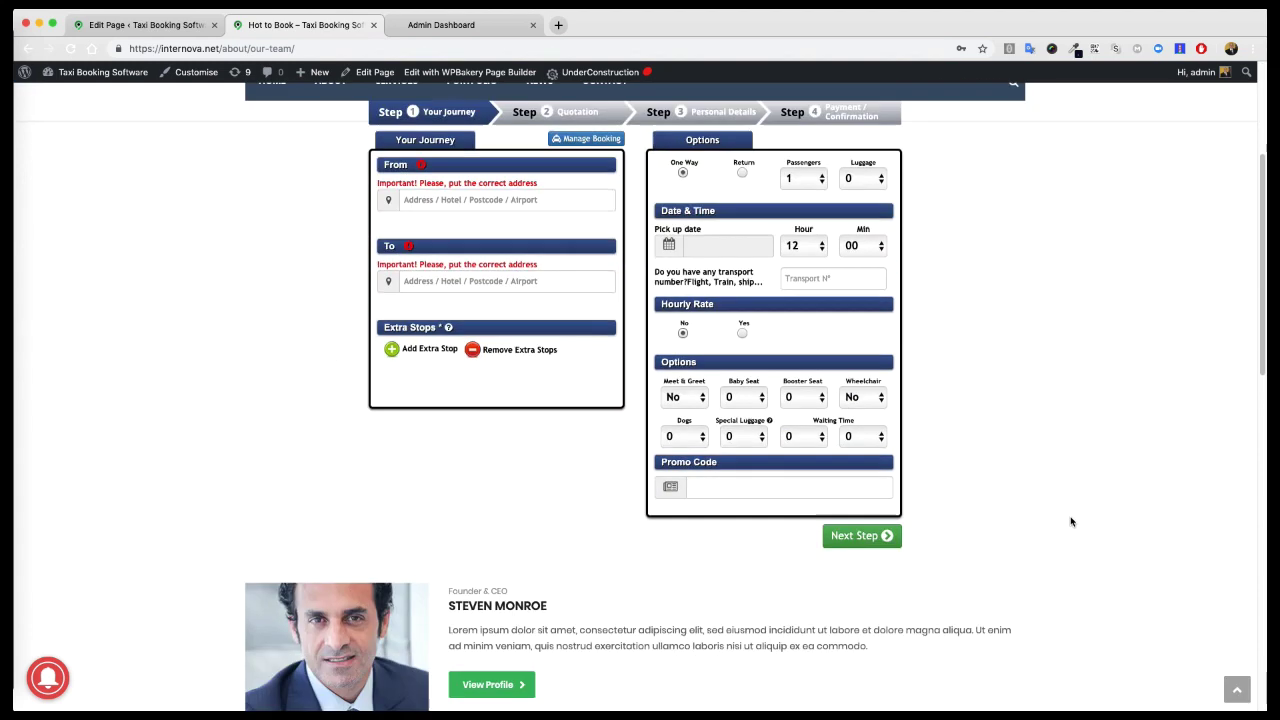
pyautogui.scroll(-2, 1071, 520)
pyautogui.scroll(5, 1071, 518)
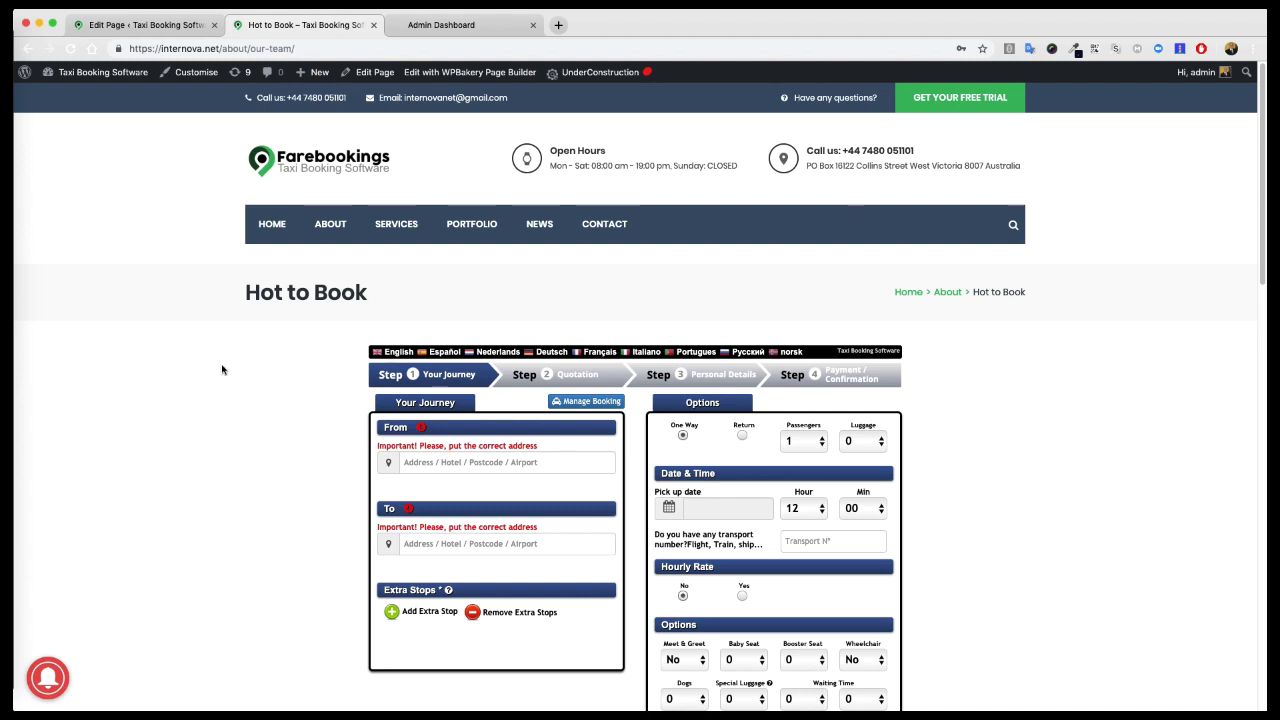
pyautogui.click(160, 24)
# Step: Change the page title from 'Hot to Book' to 'How to Book', update, and reload the live page
pyautogui.click(166, 333)
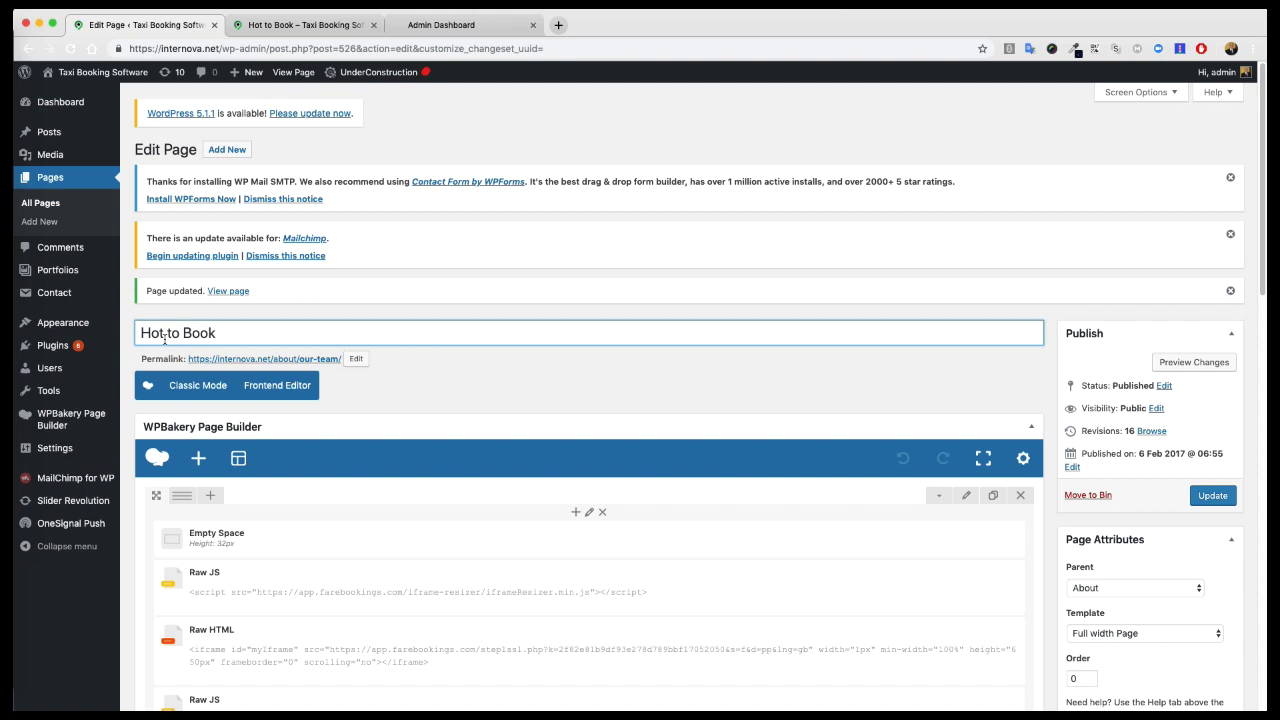
pyautogui.press('BackSpace')
pyautogui.write('w')
pyautogui.click(1212, 495)
pyautogui.click(320, 24)
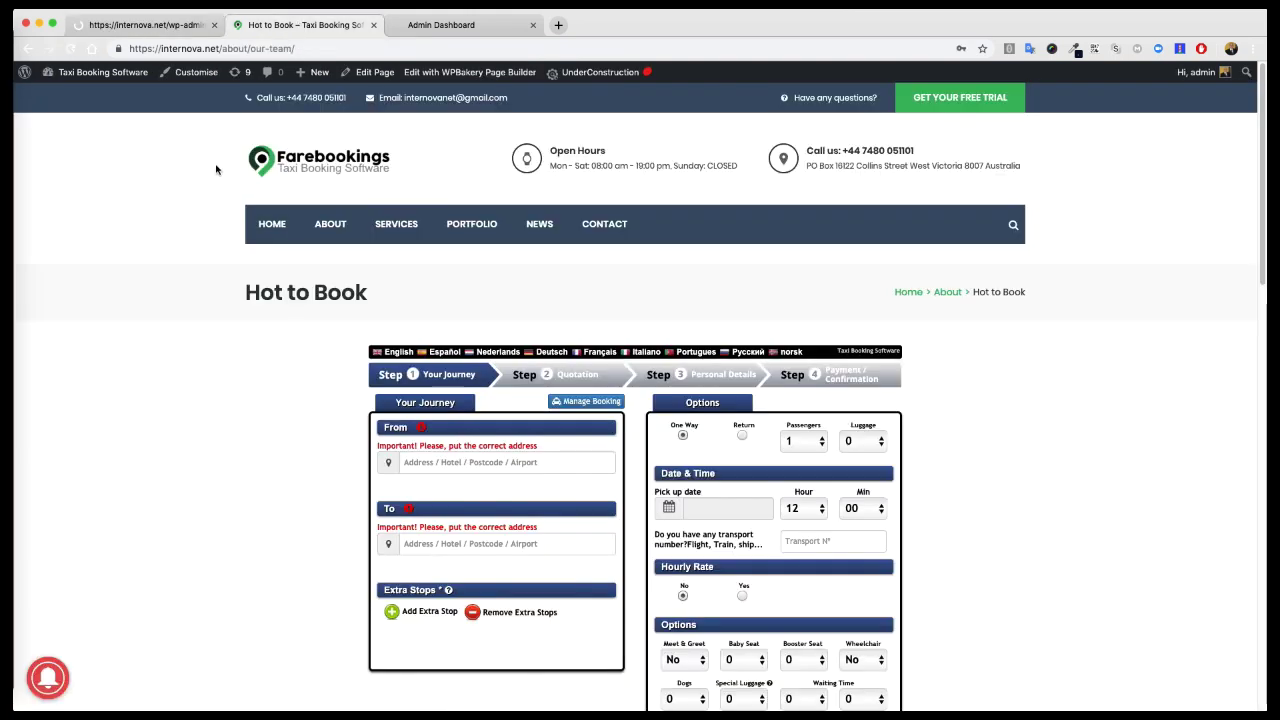
pyautogui.click(70, 49)
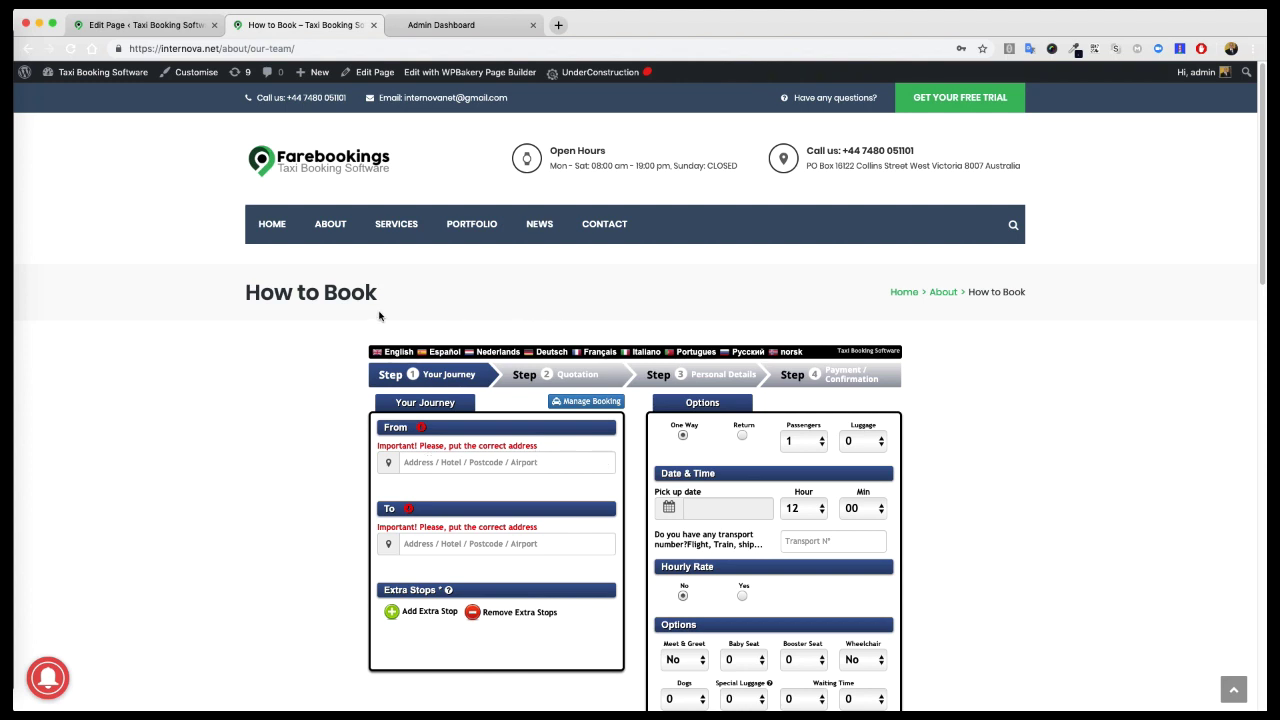
pyautogui.rightClick(472, 305)
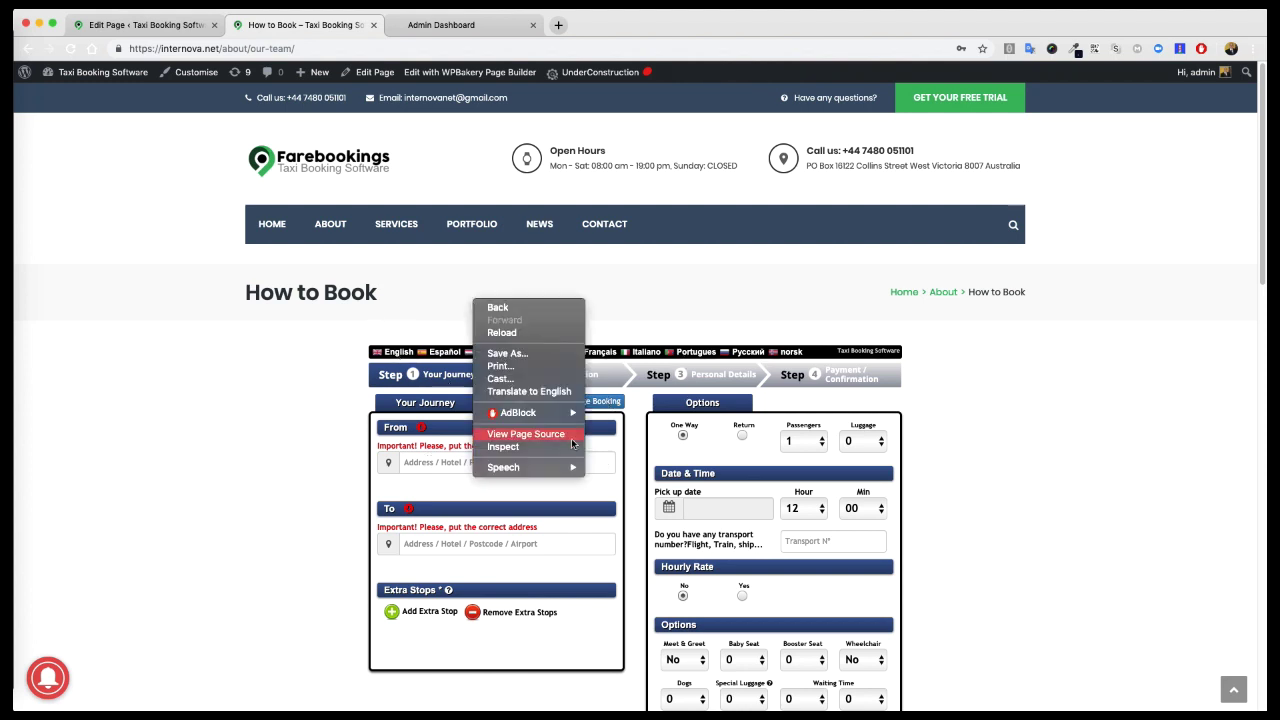
pyautogui.click(534, 453)
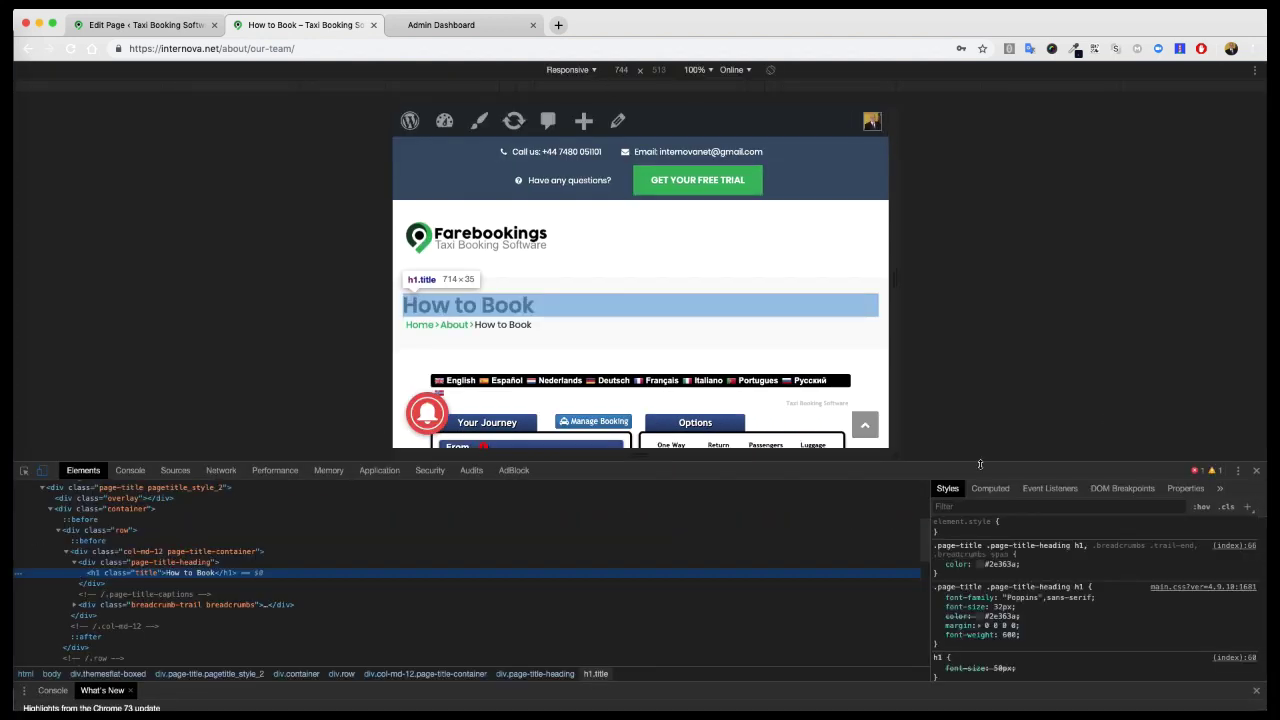
pyautogui.click(1238, 472)
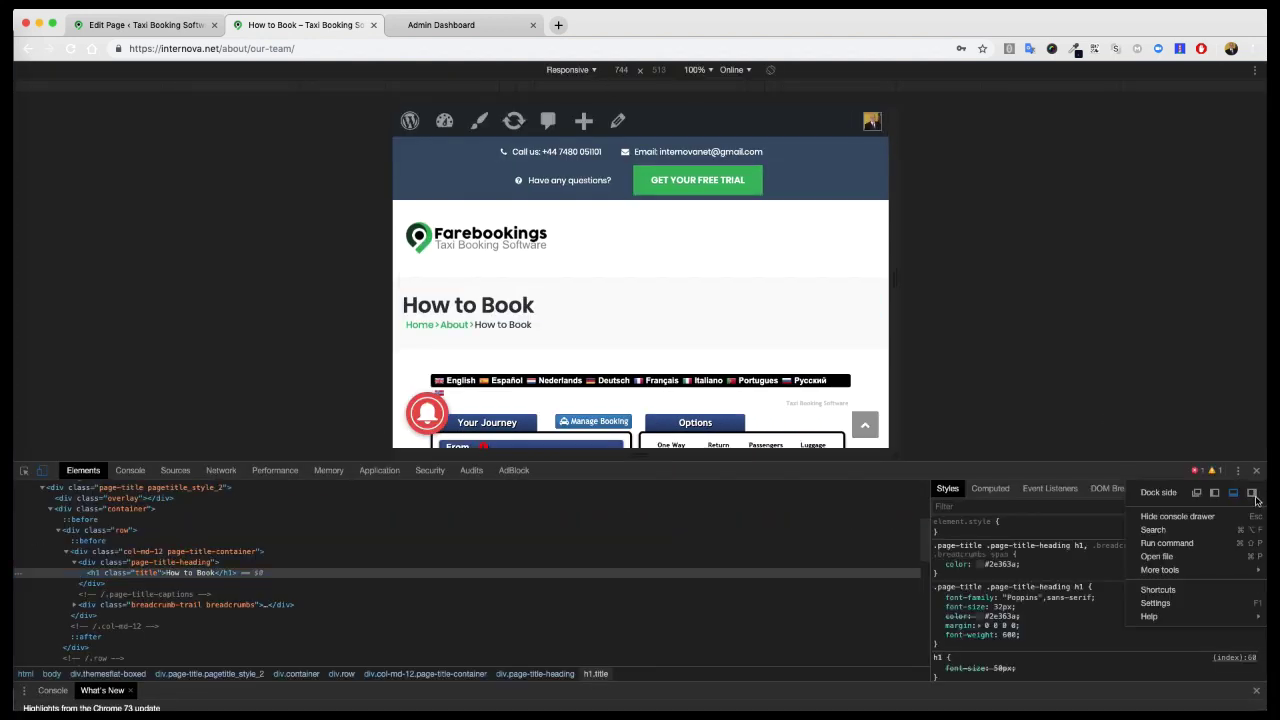
pyautogui.click(1251, 492)
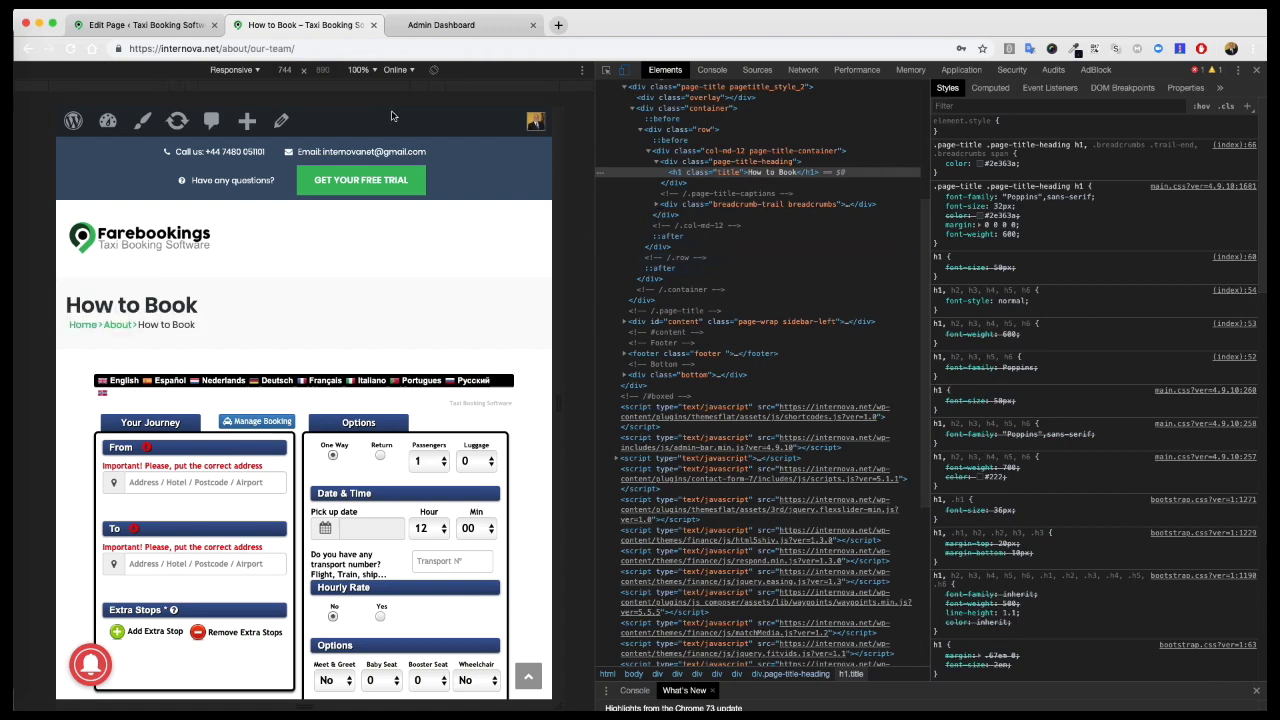
pyautogui.click(257, 70)
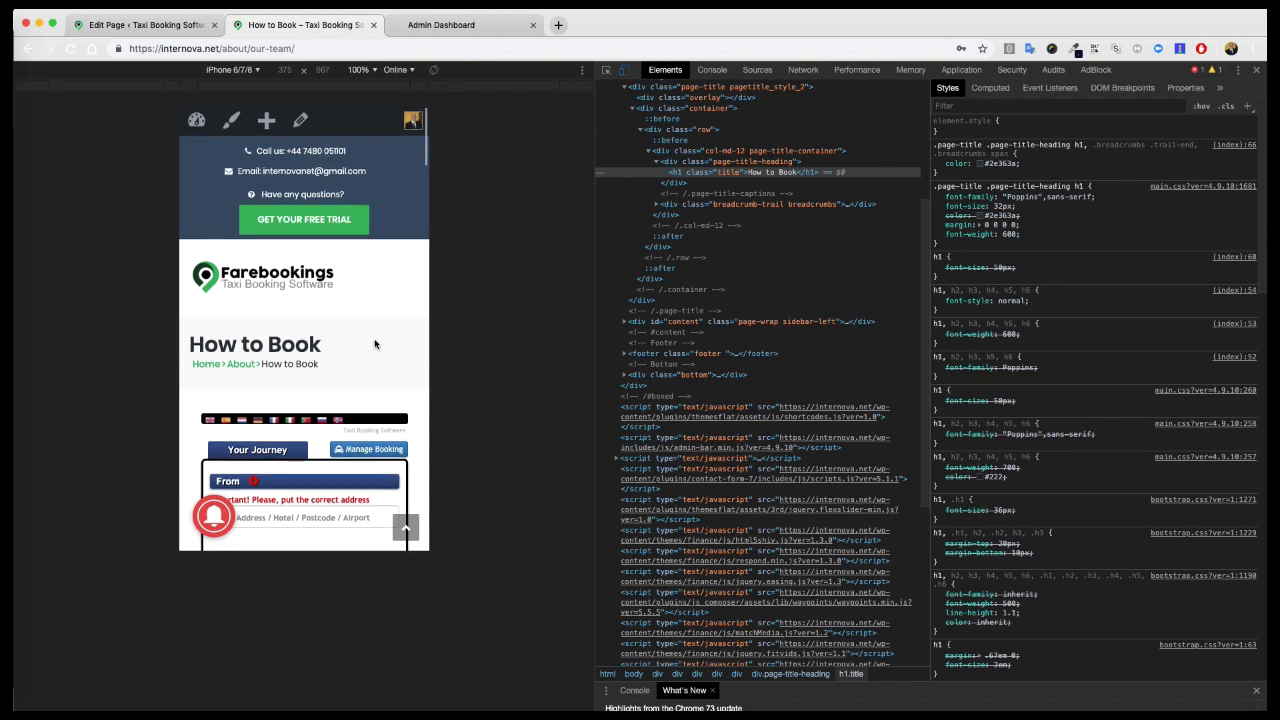
pyautogui.scroll(-1, 371, 343)
pyautogui.scroll(-1, 360, 350)
pyautogui.scroll(-1, 333, 369)
pyautogui.scroll(-5, 333, 369)
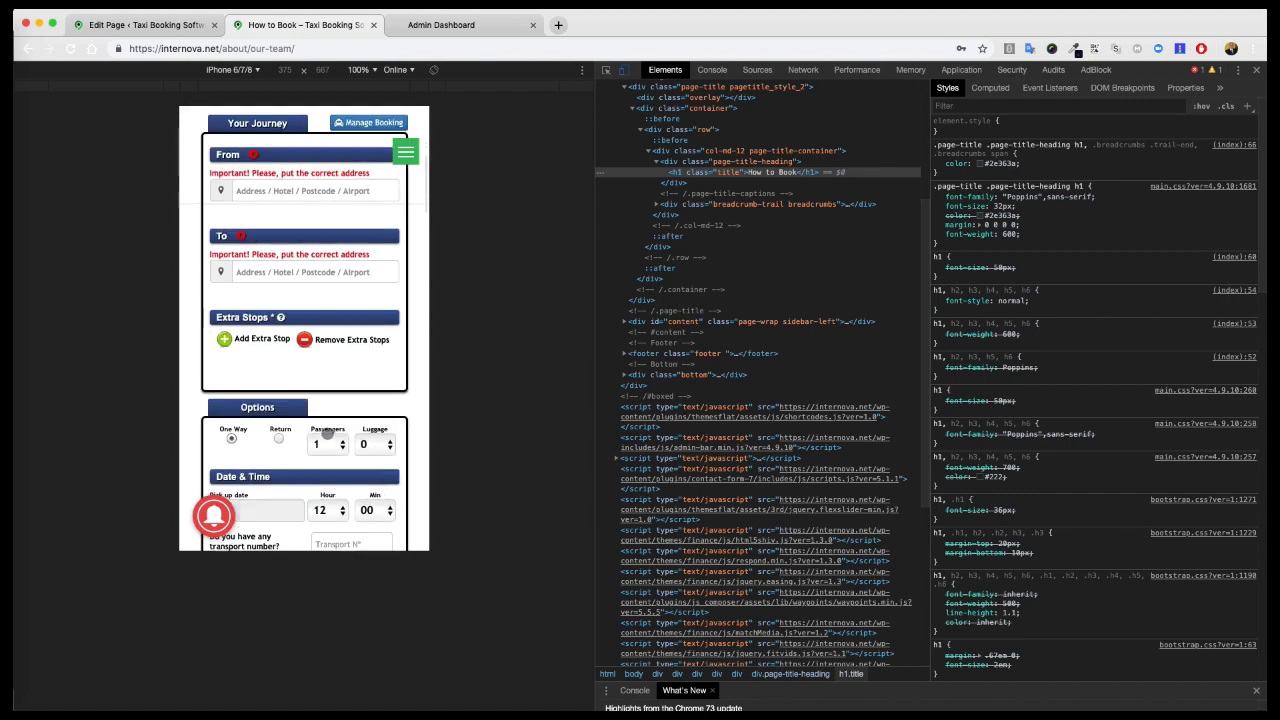
pyautogui.scroll(-5, 333, 380)
pyautogui.scroll(-5, 330, 400)
pyautogui.scroll(-4, 327, 433)
pyautogui.scroll(10, 327, 433)
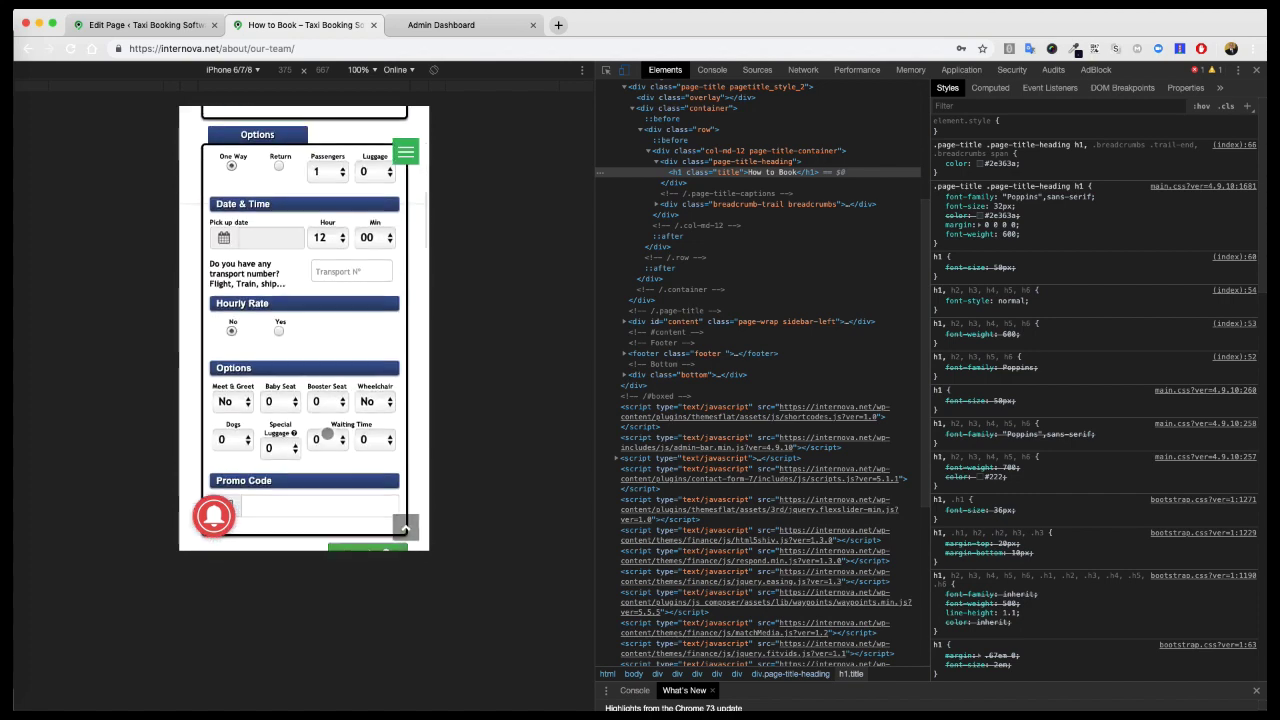
pyautogui.scroll(10, 300, 436)
pyautogui.scroll(-2, 219, 439)
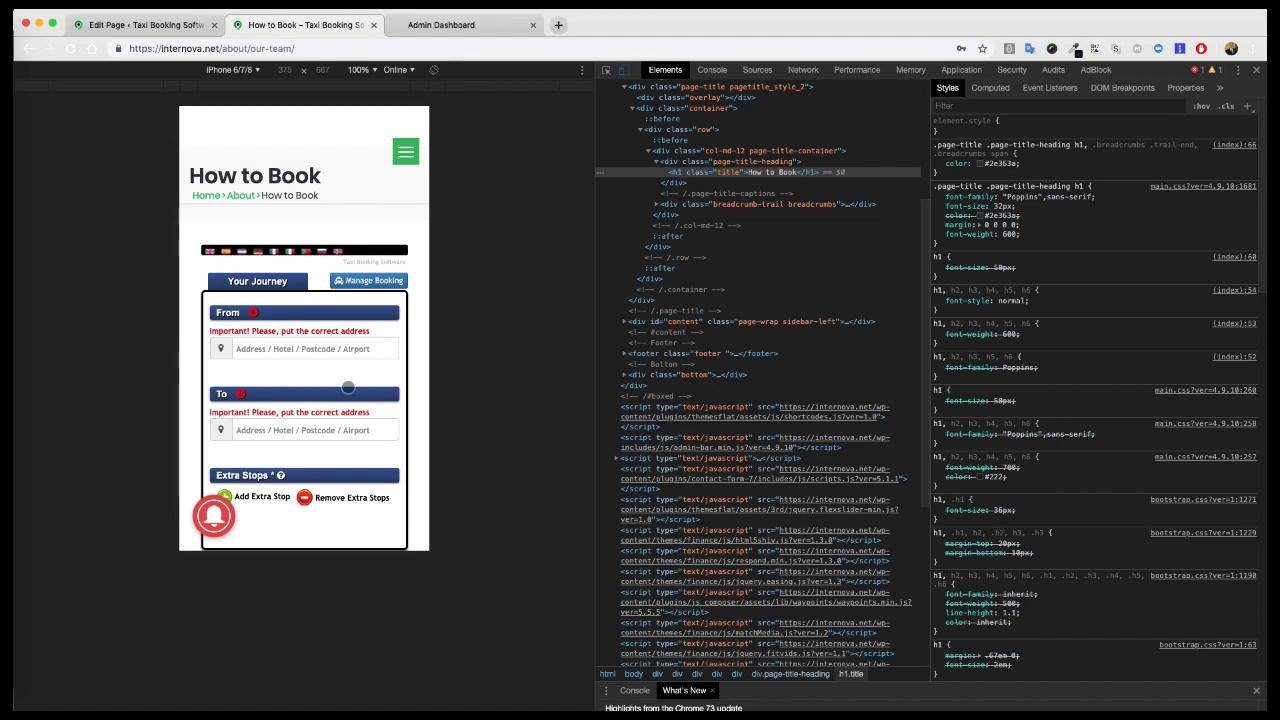
pyautogui.scroll(-6, 190, 356)
pyautogui.scroll(-5, 253, 348)
pyautogui.scroll(-10, 253, 348)
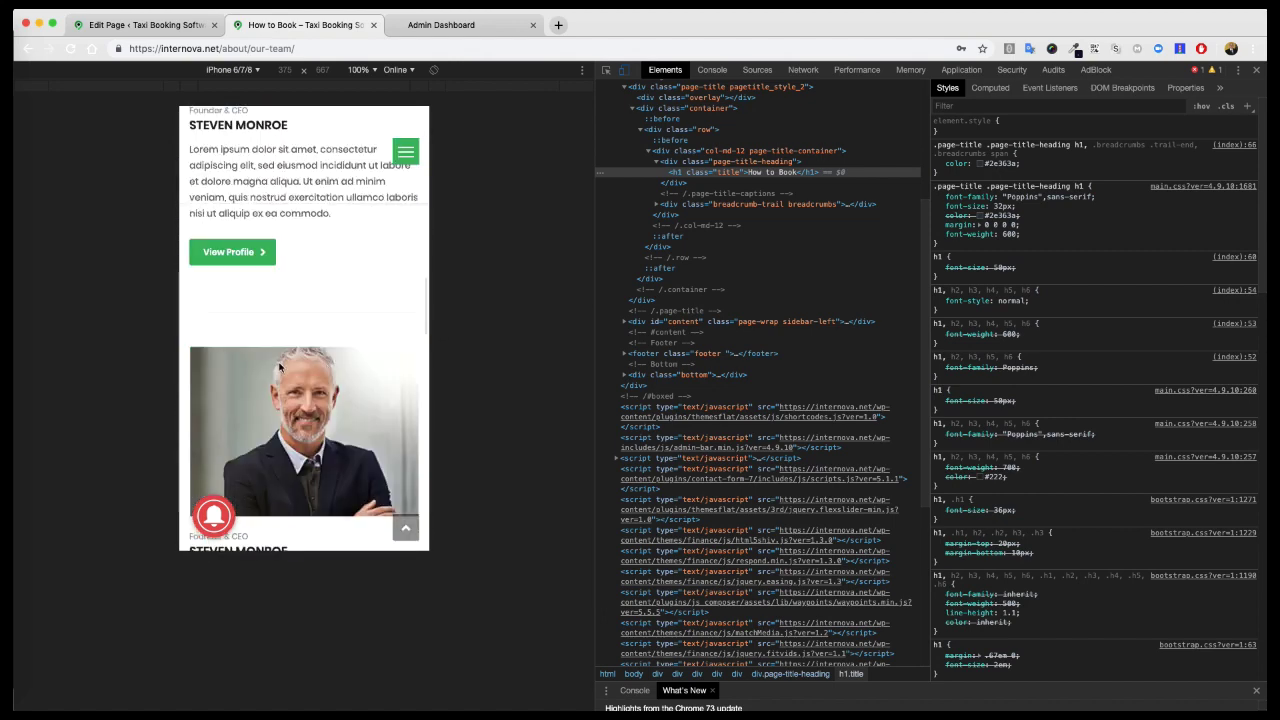
pyautogui.scroll(-2, 357, 371)
pyautogui.scroll(-2, 360, 378)
pyautogui.scroll(-2, 362, 384)
pyautogui.scroll(5, 361, 383)
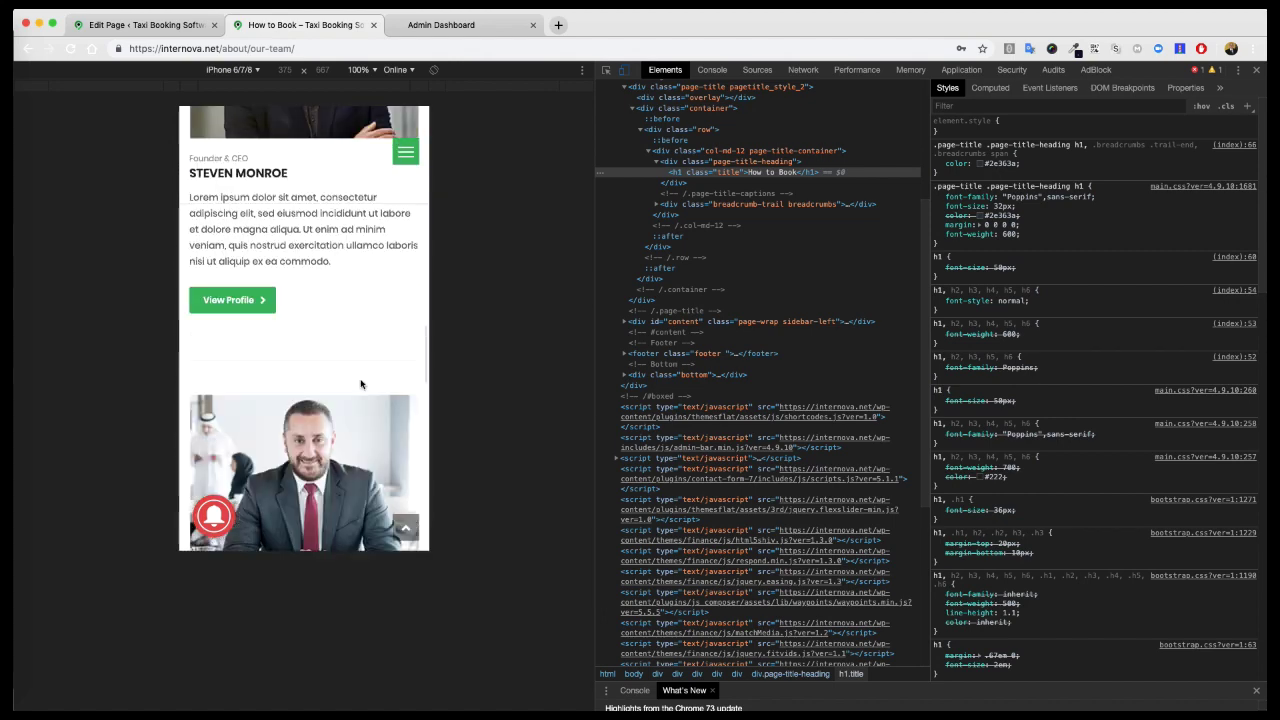
pyautogui.scroll(5, 361, 383)
pyautogui.scroll(5, 361, 383)
pyautogui.scroll(10, 361, 383)
pyautogui.scroll(3, 361, 383)
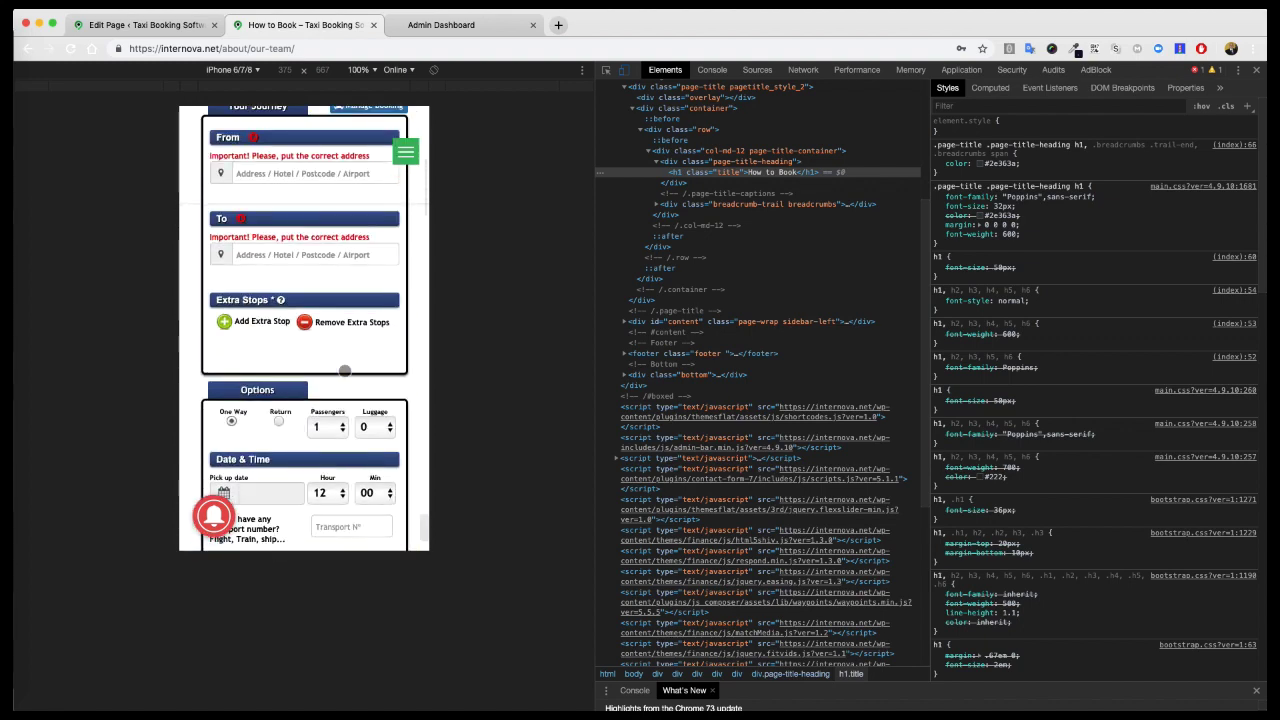
pyautogui.scroll(3, 330, 300)
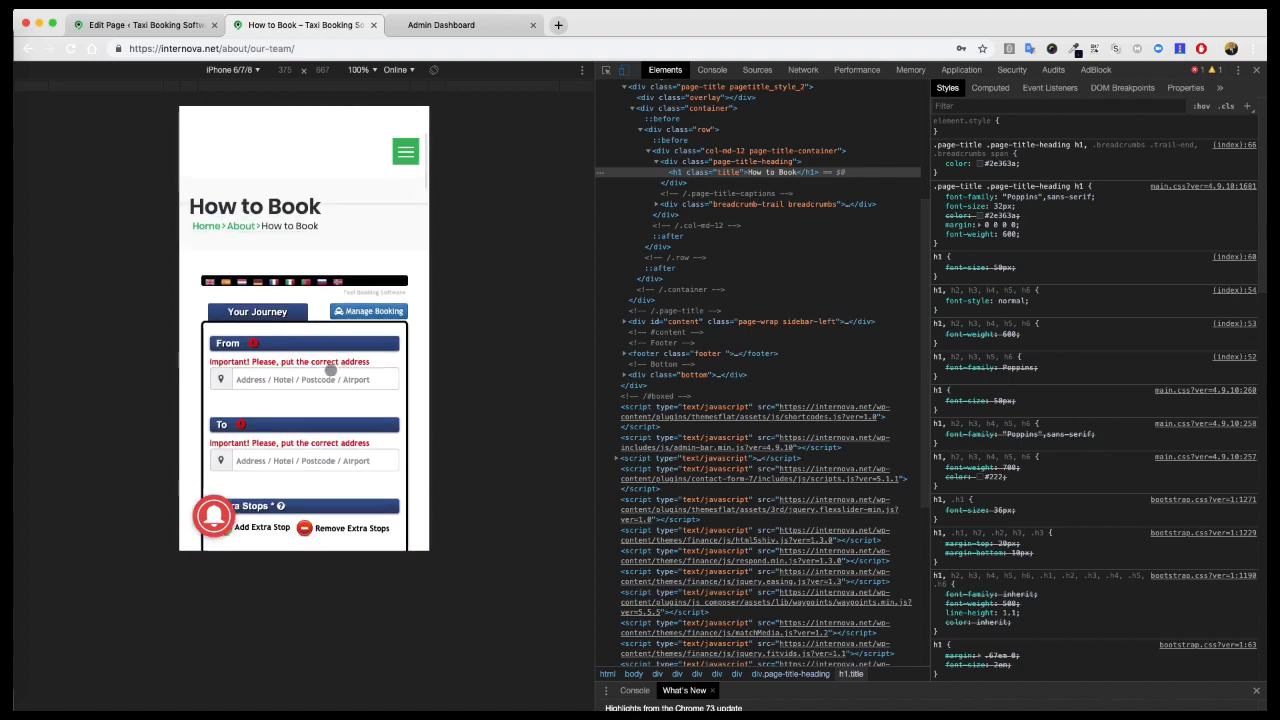
# Step: Switch device emulation to iPhone 5/SE and scroll through the booking page
pyautogui.click(245, 70)
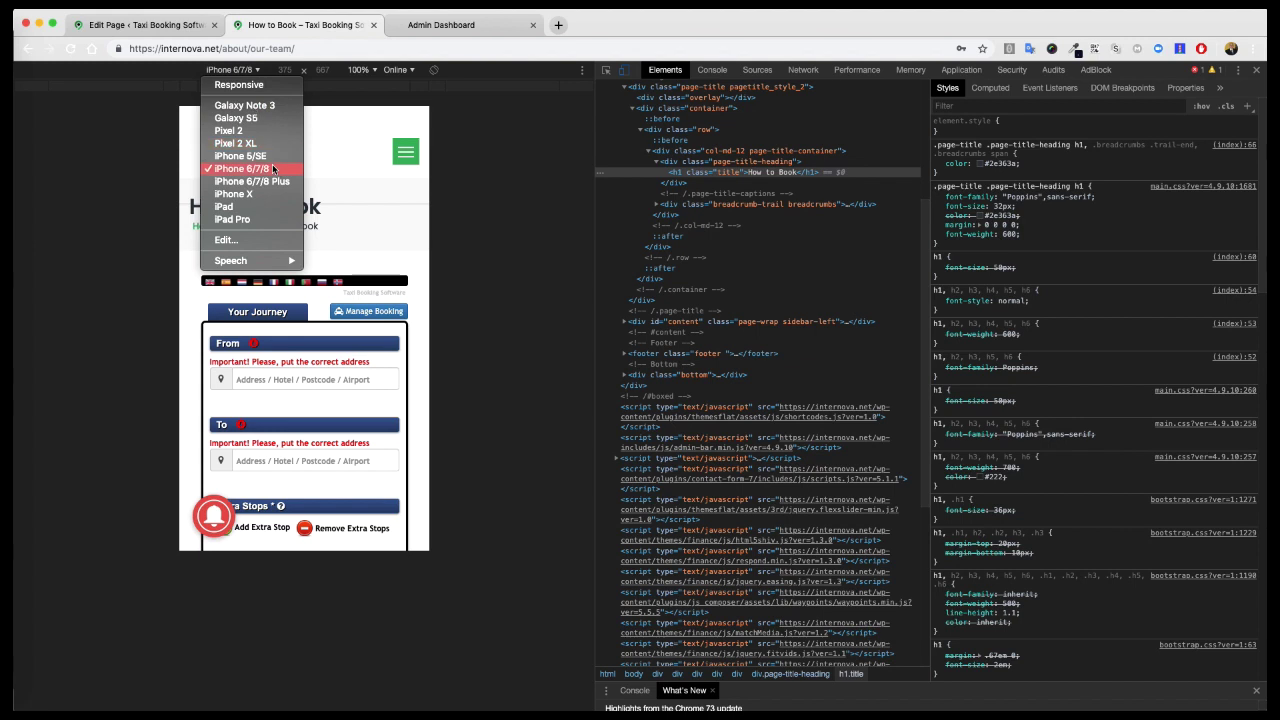
pyautogui.click(250, 157)
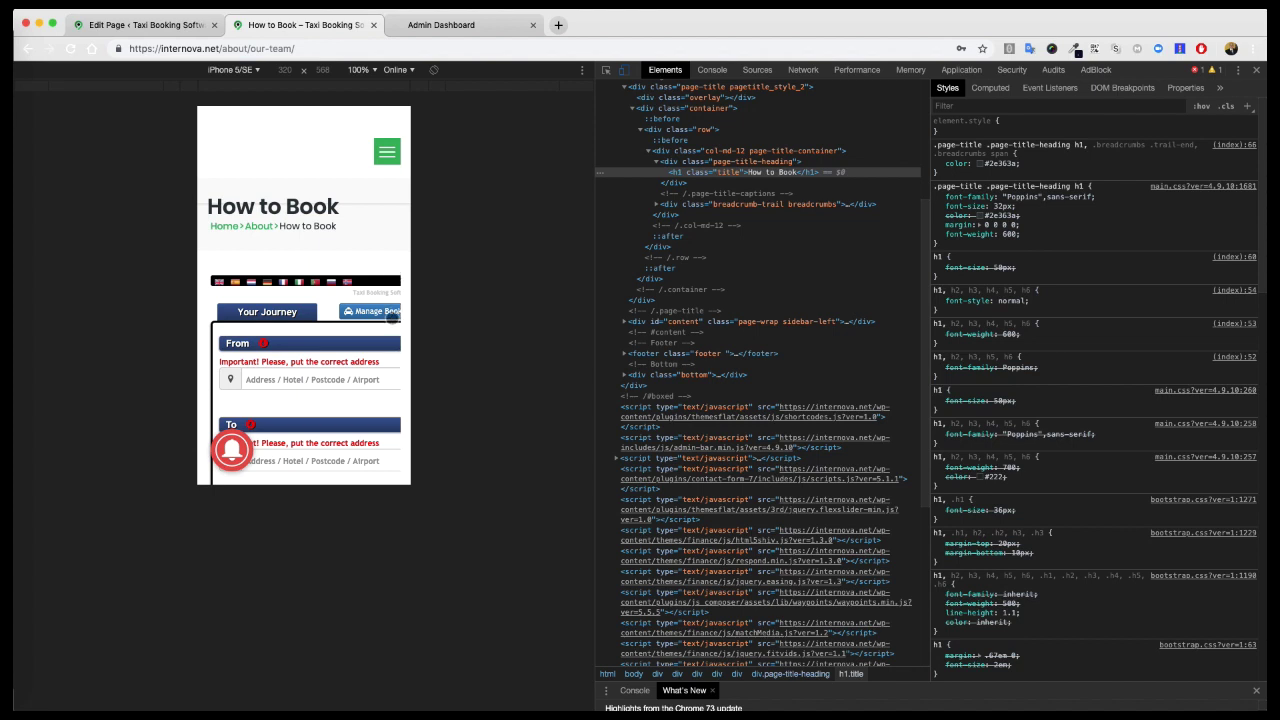
pyautogui.scroll(-2, 395, 318)
pyautogui.scroll(-3, 405, 455)
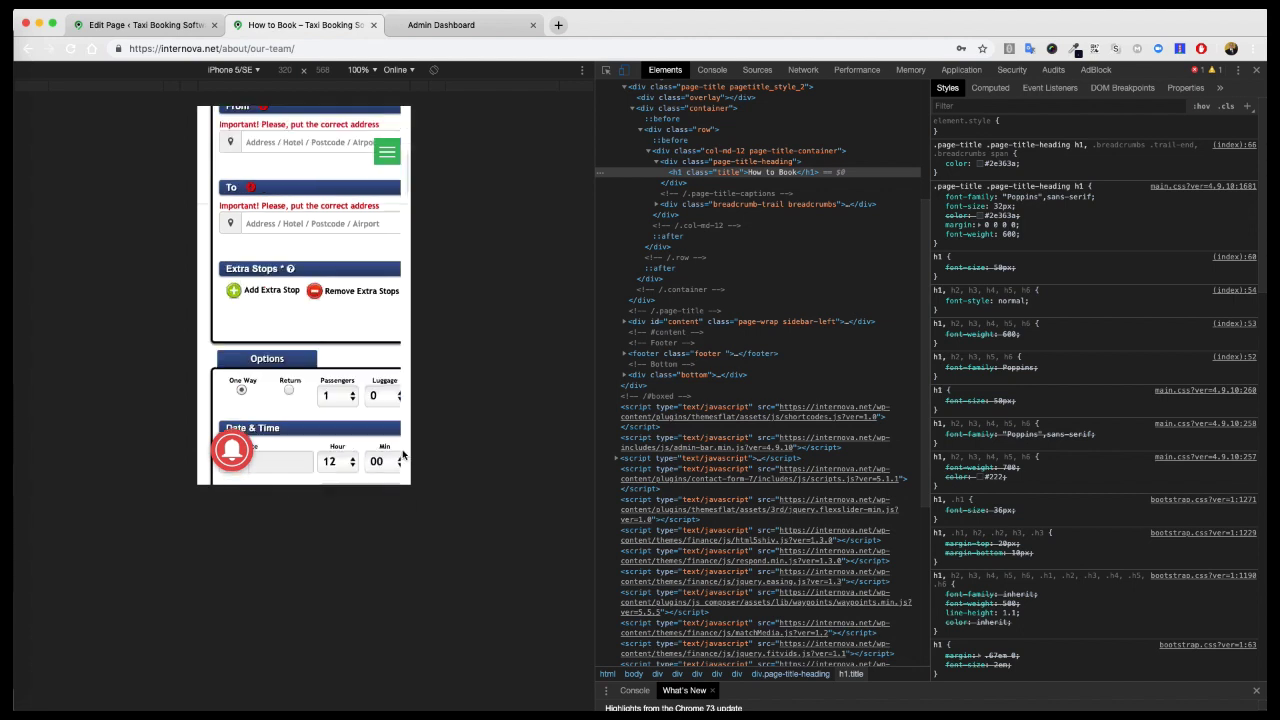
pyautogui.scroll(-2, 404, 450)
pyautogui.scroll(-5, 404, 445)
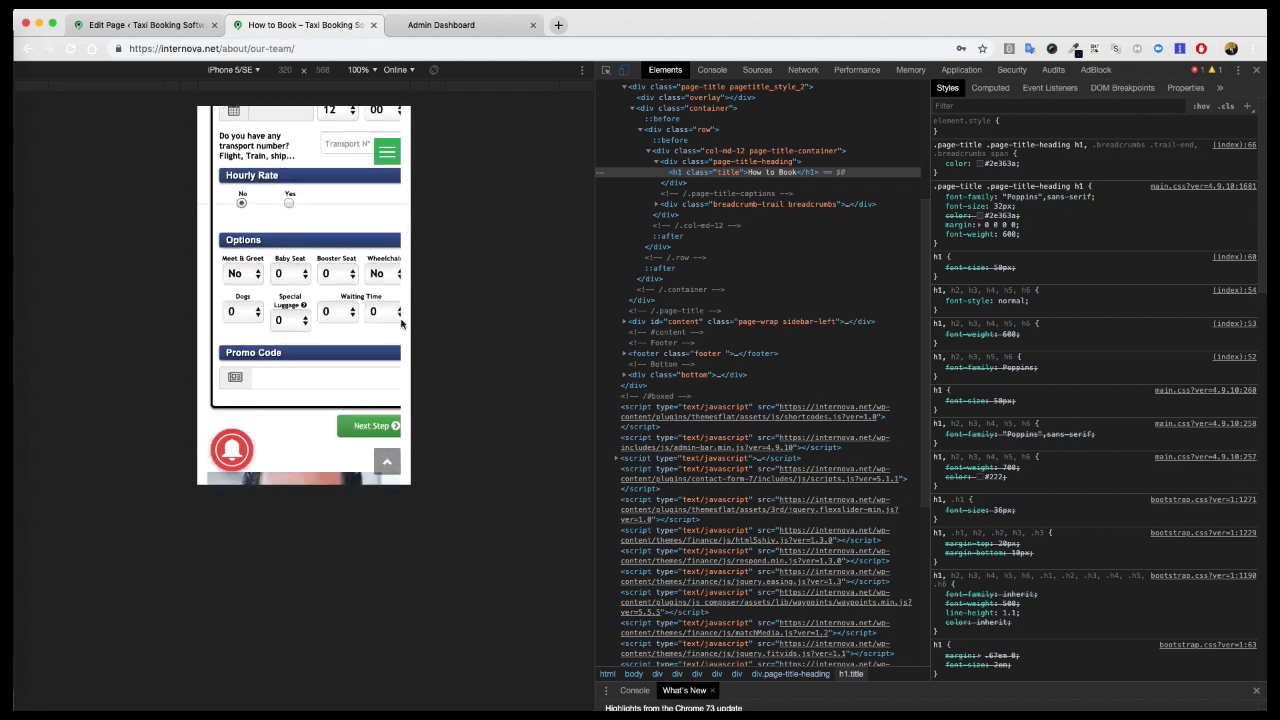
pyautogui.scroll(4, 401, 290)
pyautogui.scroll(8, 401, 285)
pyautogui.scroll(2, 400, 278)
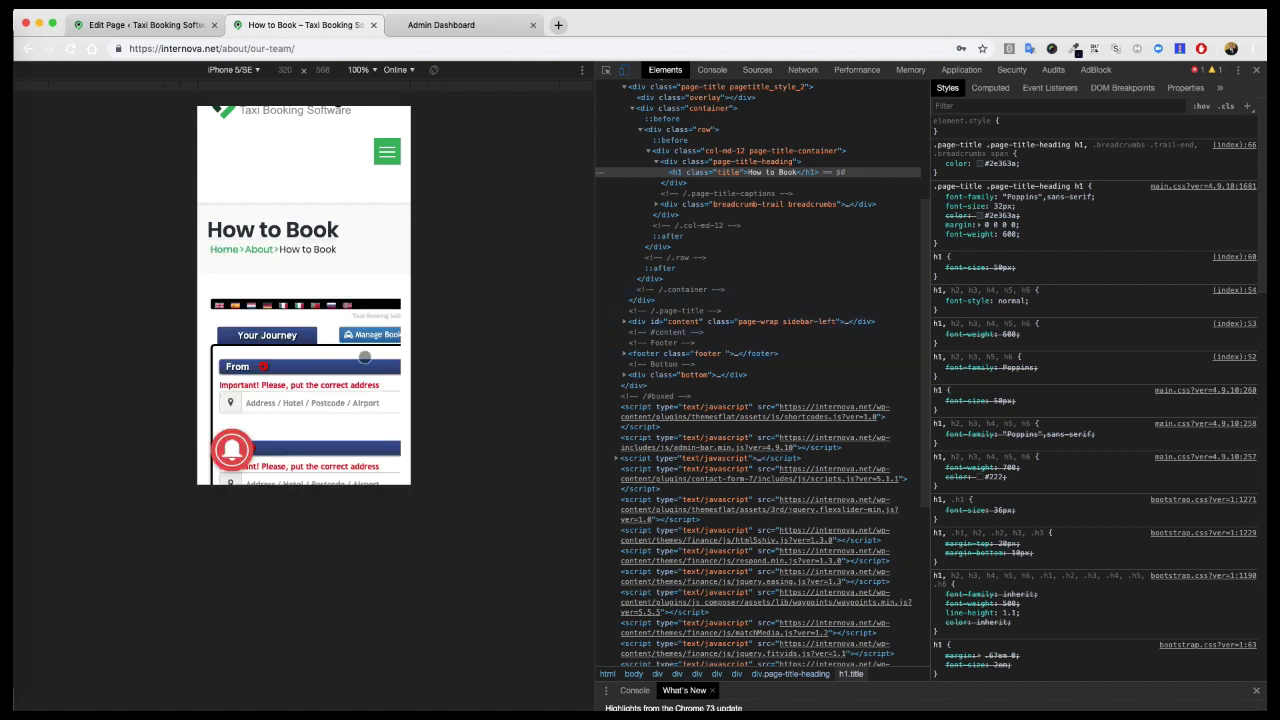
# Step: Set the booking row's Row ID to 'booking-form' and save the row settings
pyautogui.click(133, 25)
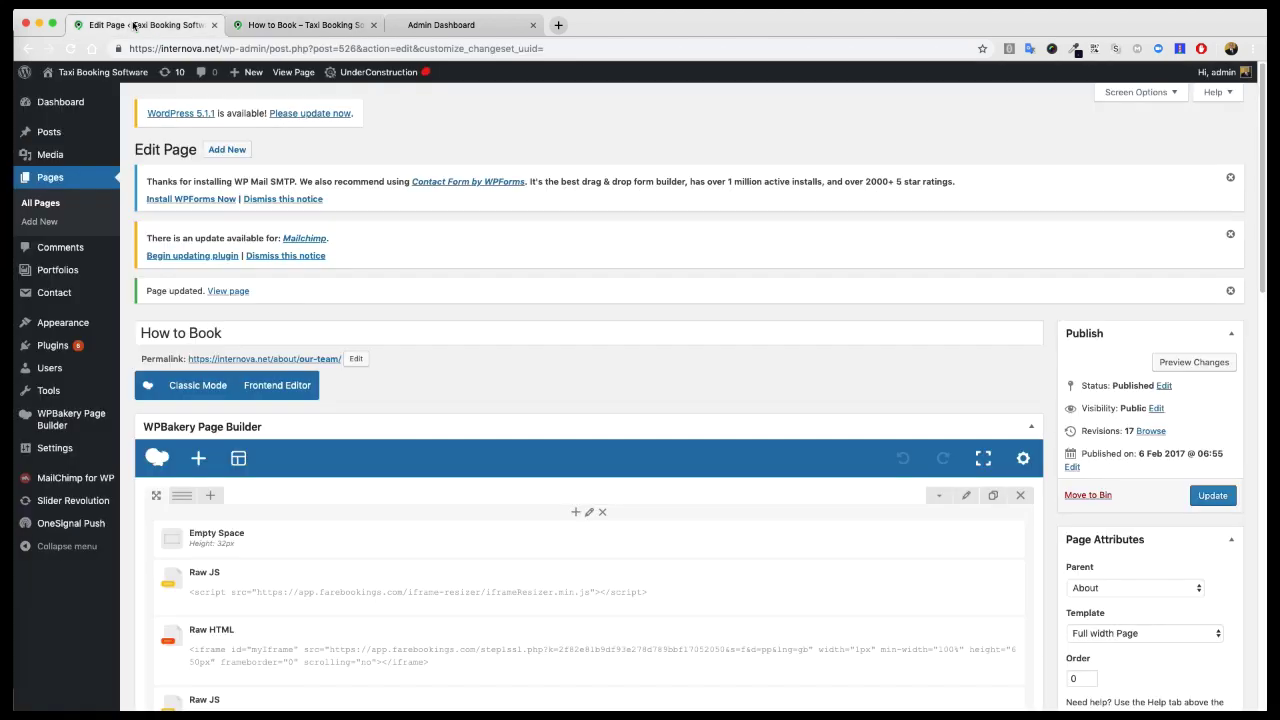
pyautogui.scroll(-1, 491, 524)
pyautogui.scroll(-2, 491, 524)
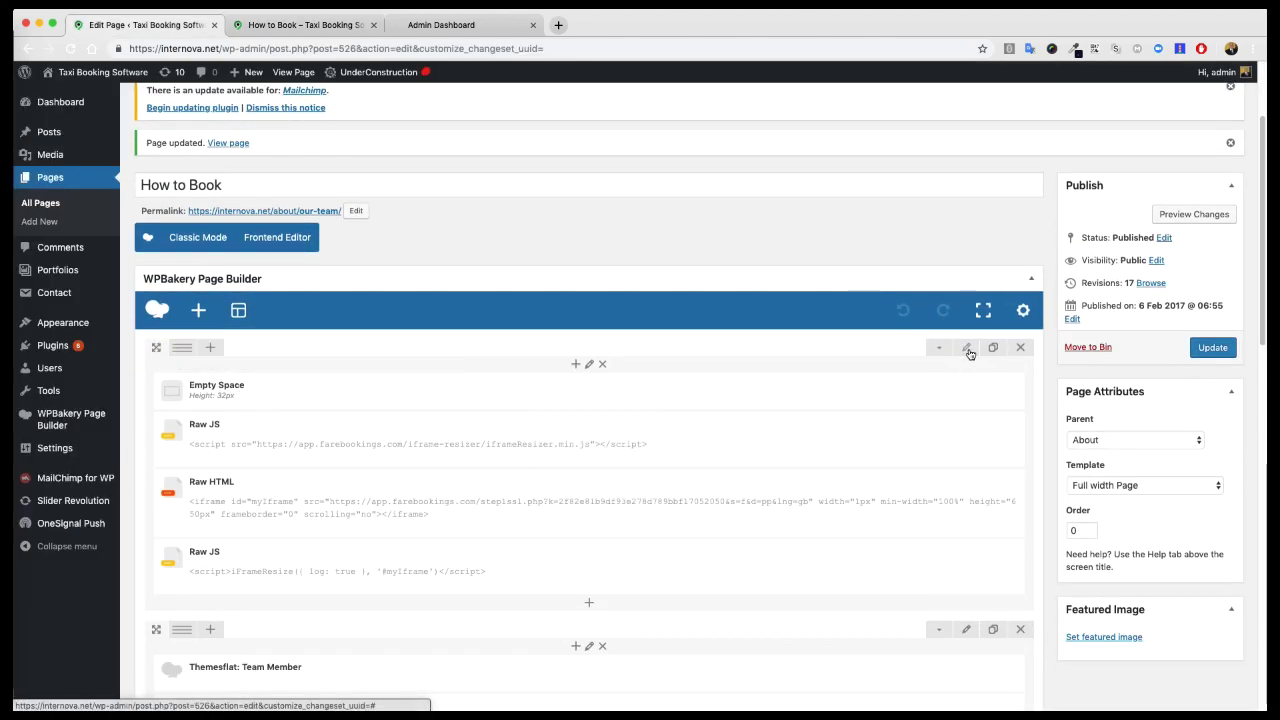
pyautogui.click(966, 347)
pyautogui.scroll(-2, 700, 508)
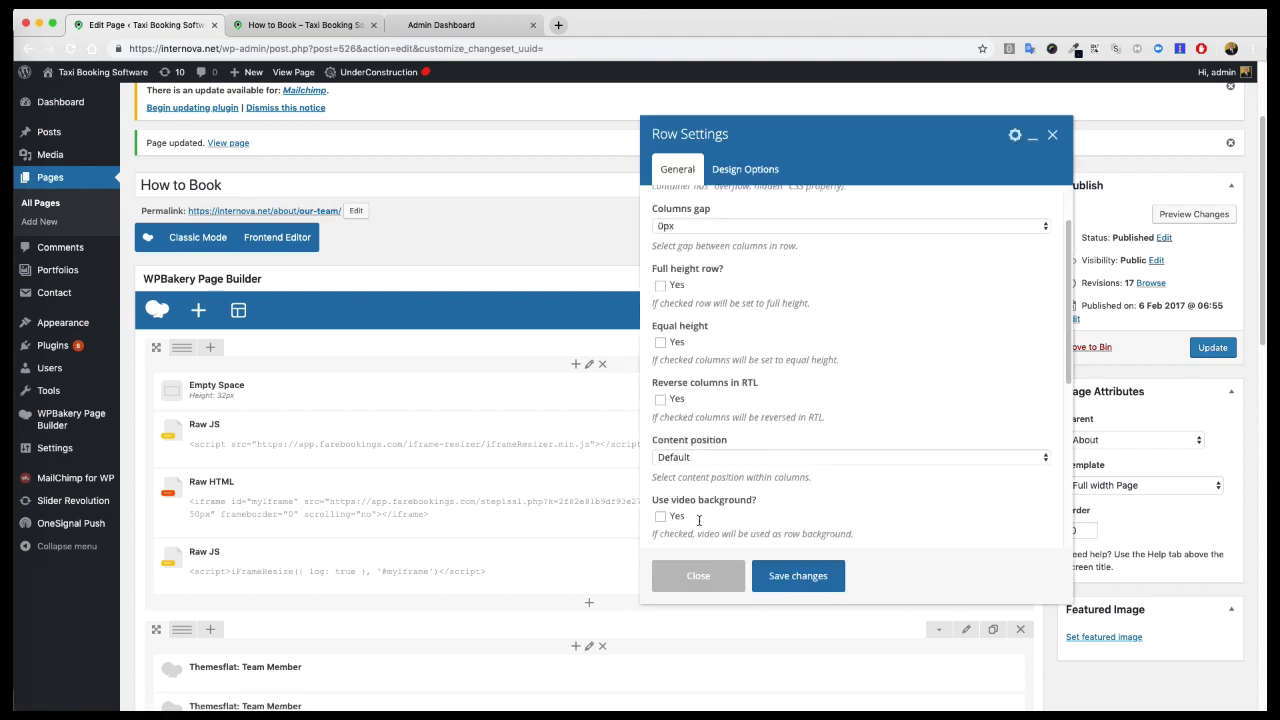
pyautogui.scroll(-3, 700, 508)
pyautogui.scroll(-2, 695, 500)
pyautogui.scroll(-3, 693, 498)
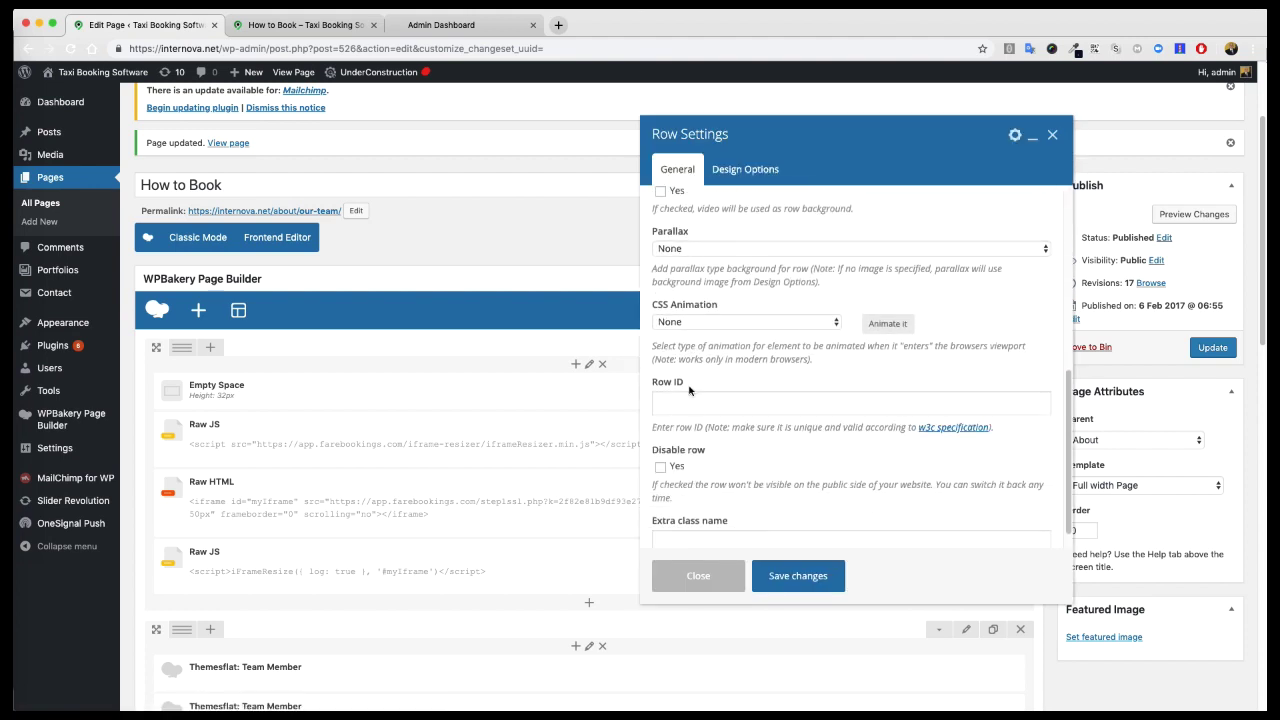
pyautogui.moveTo(685, 382); pyautogui.dragTo(652, 382)
pyautogui.click(671, 401)
pyautogui.write('booking-form')
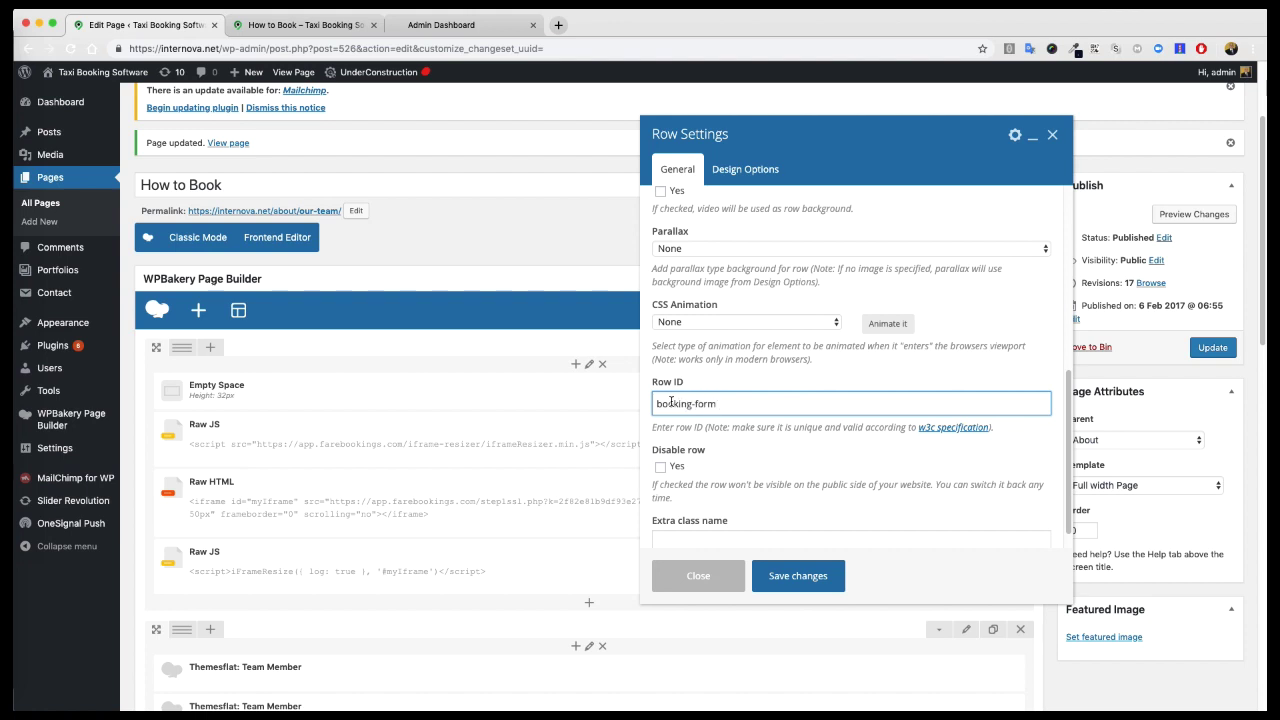
pyautogui.click(800, 576)
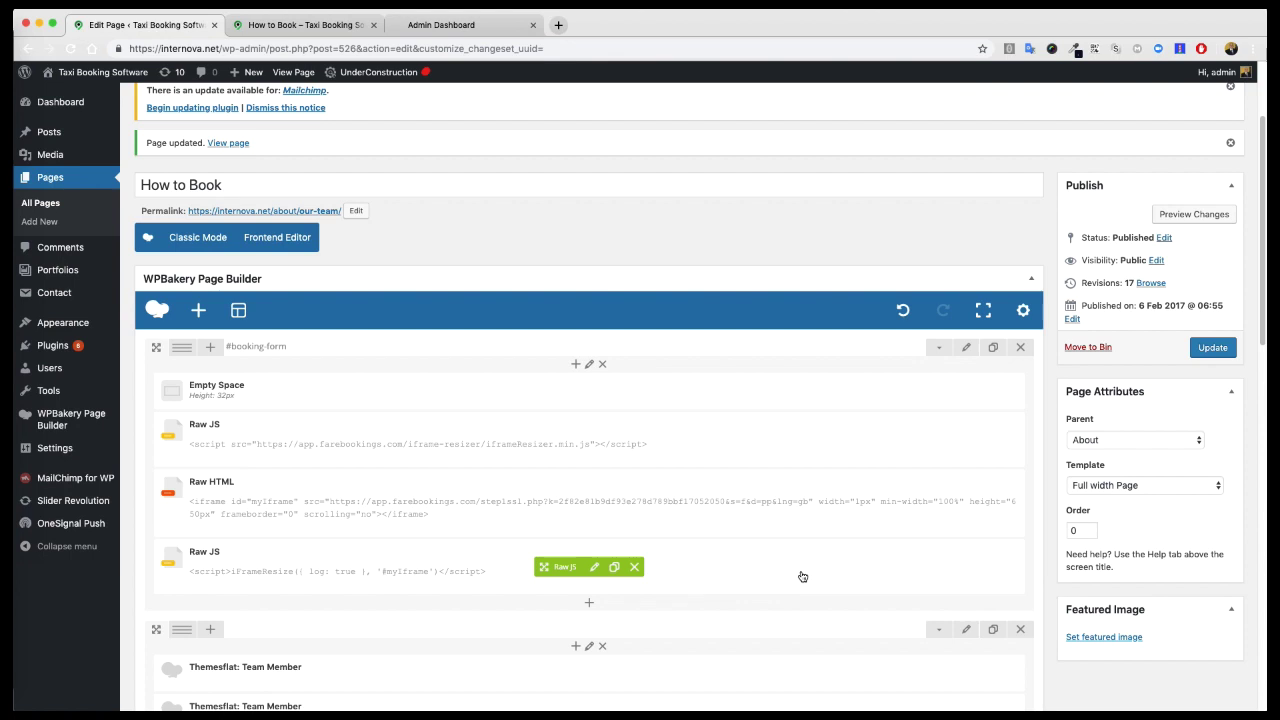
pyautogui.moveTo(575, 505)
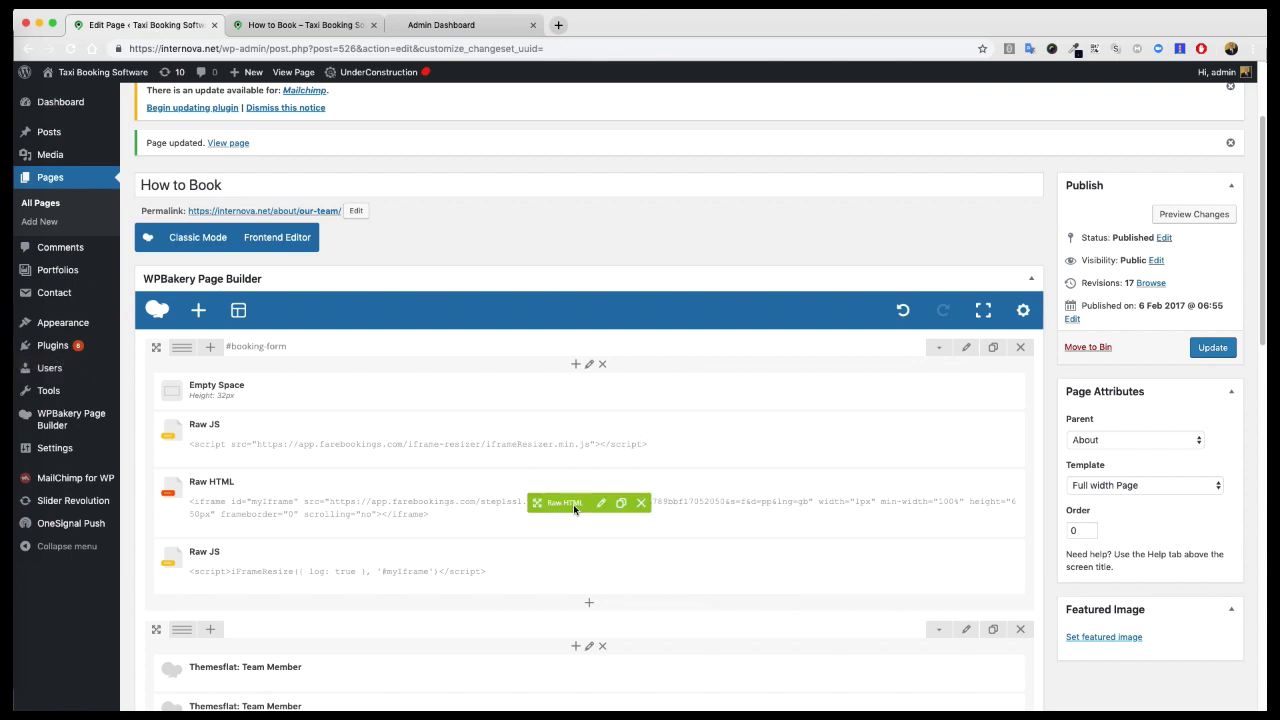
# Step: Add a Raw HTML element to the booking row
pyautogui.scroll(-2, 677, 546)
pyautogui.scroll(-3, 540, 370)
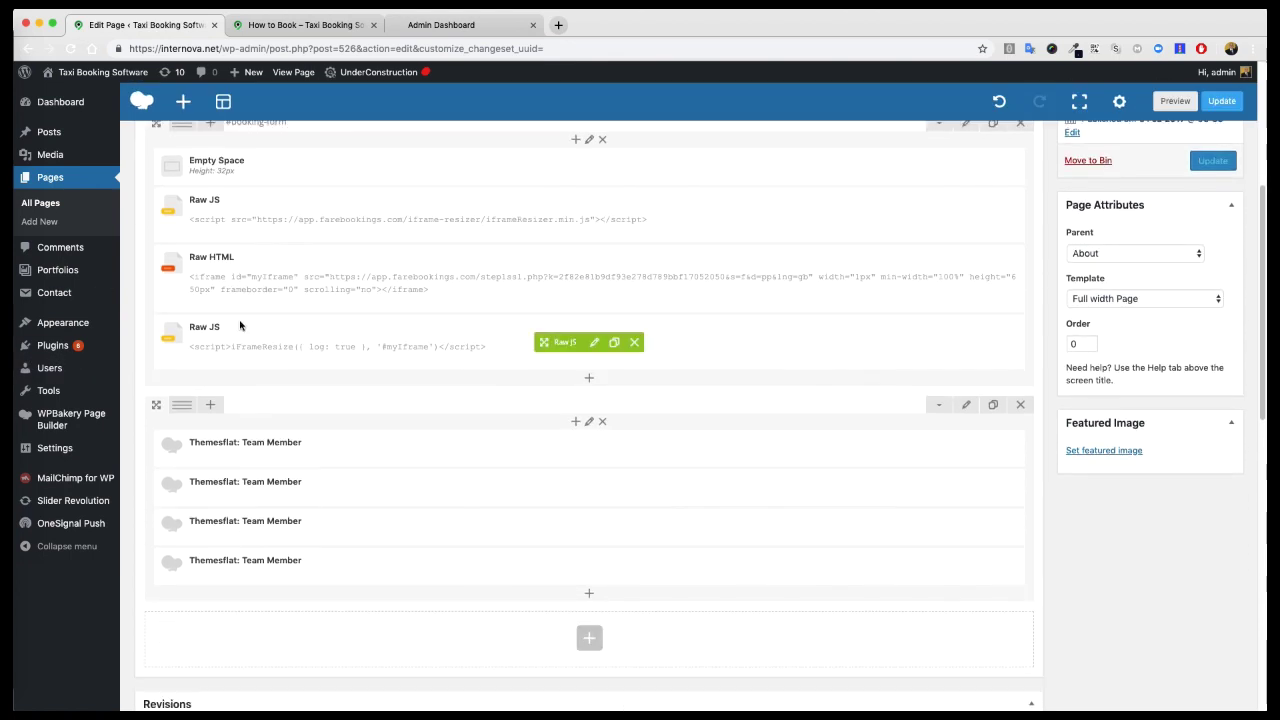
pyautogui.click(589, 382)
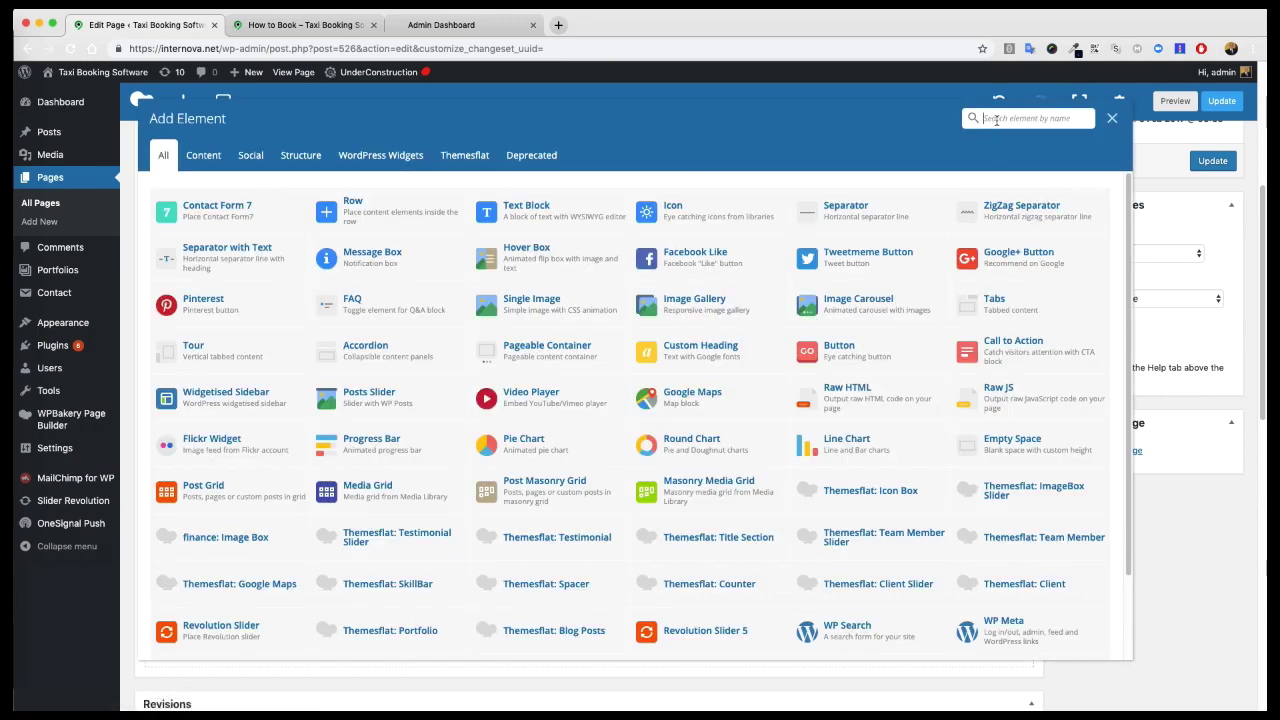
pyautogui.write('ra')
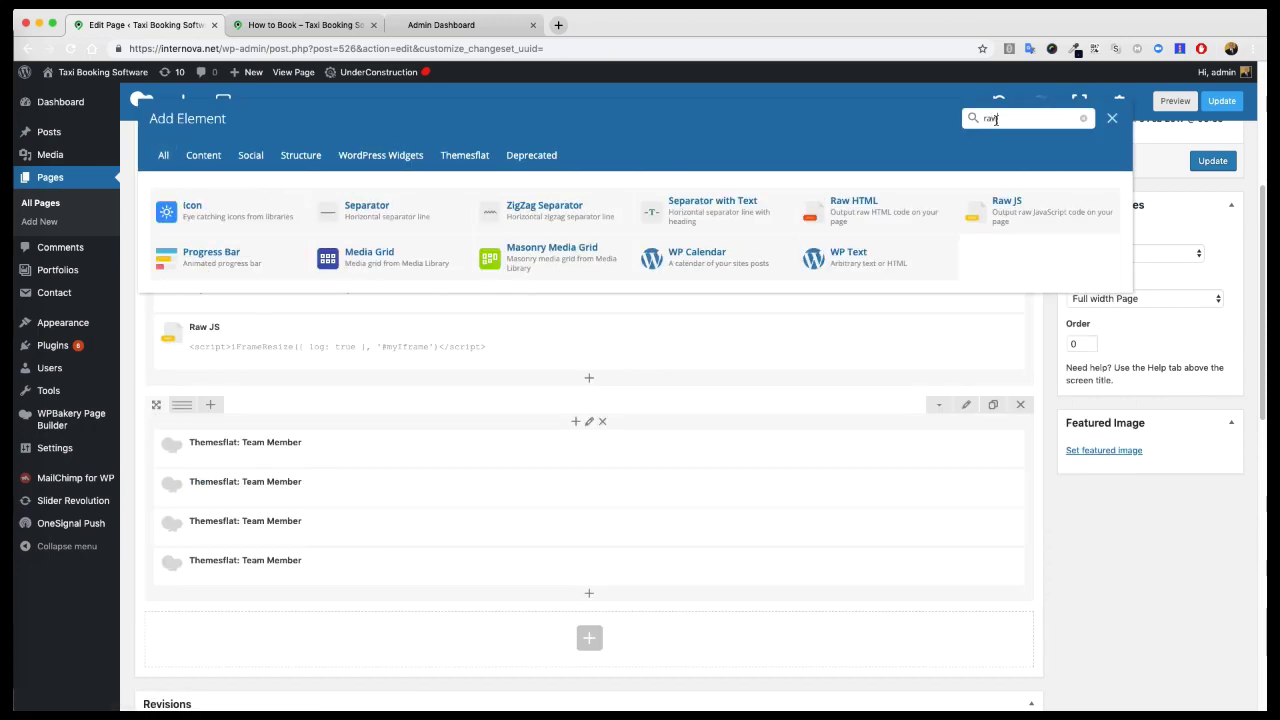
pyautogui.write('w')
pyautogui.click(199, 215)
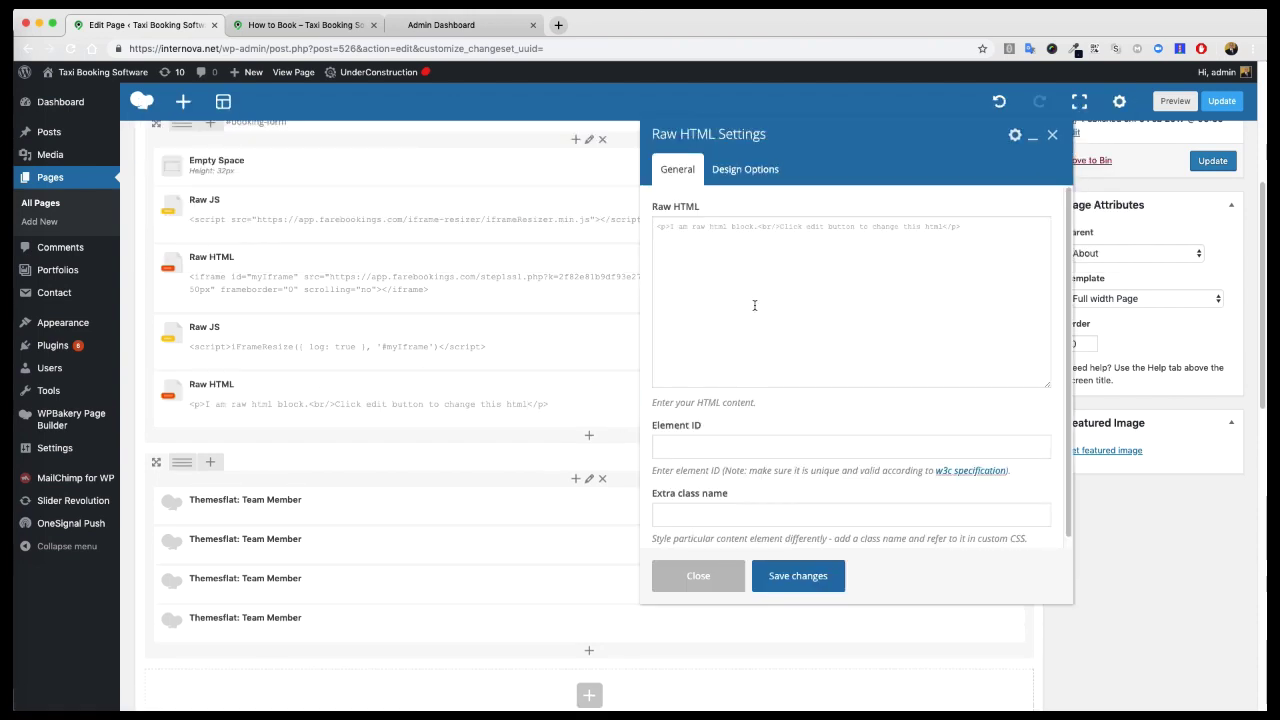
# Step: Replace the placeholder code with a <style> block targeting #booking-form
pyautogui.click(951, 243)
pyautogui.hotkey('ctrl', 'a')
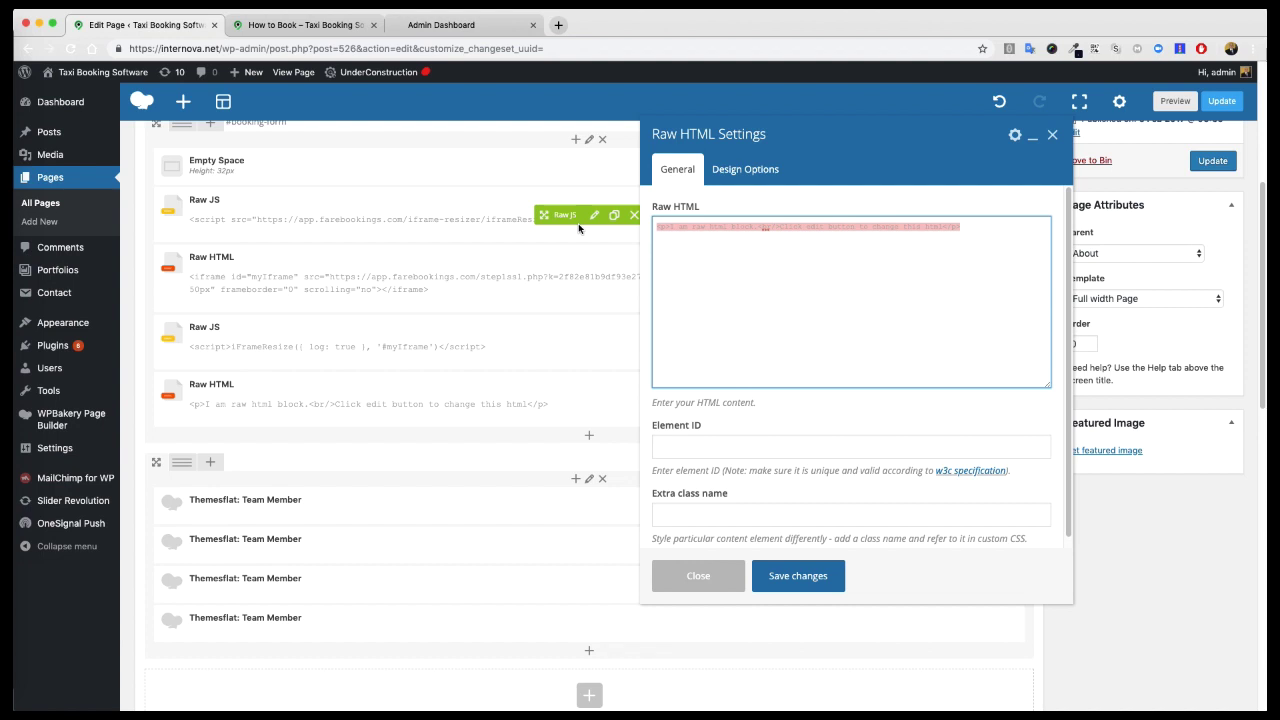
pyautogui.press('BackSpace')
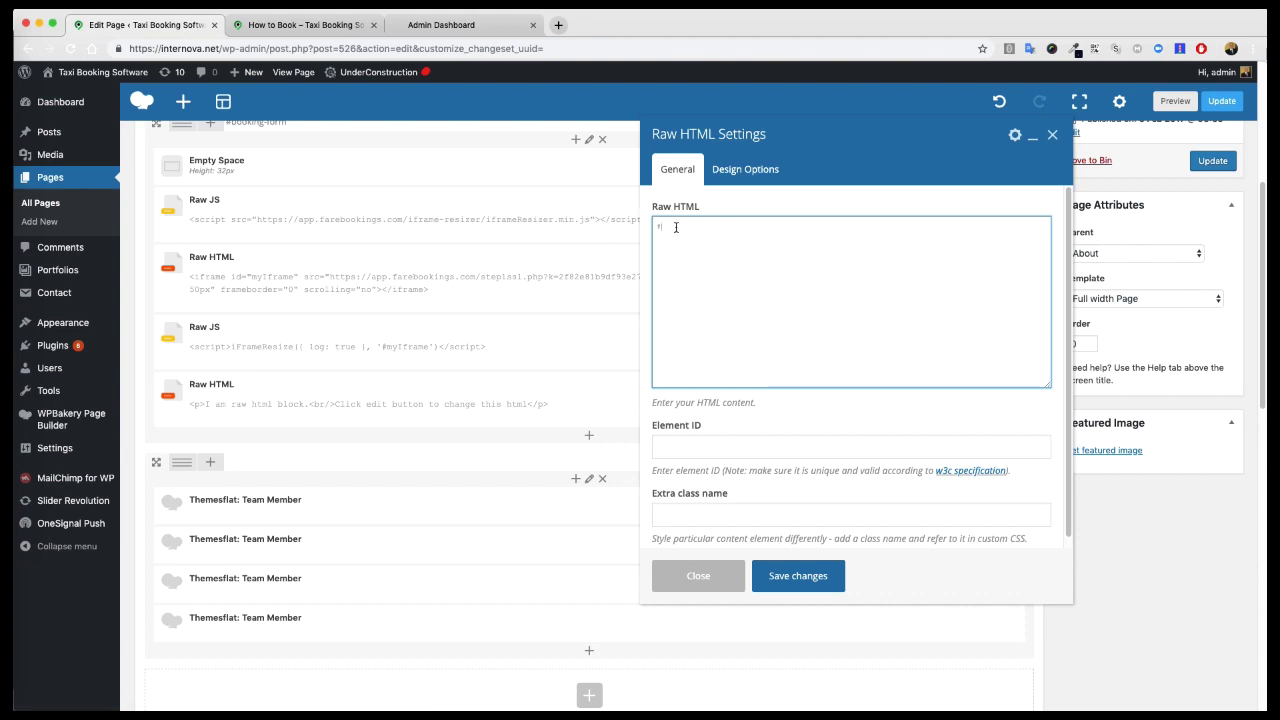
pyautogui.write('boking')
pyautogui.write('-fo')
pyautogui.write('<st')
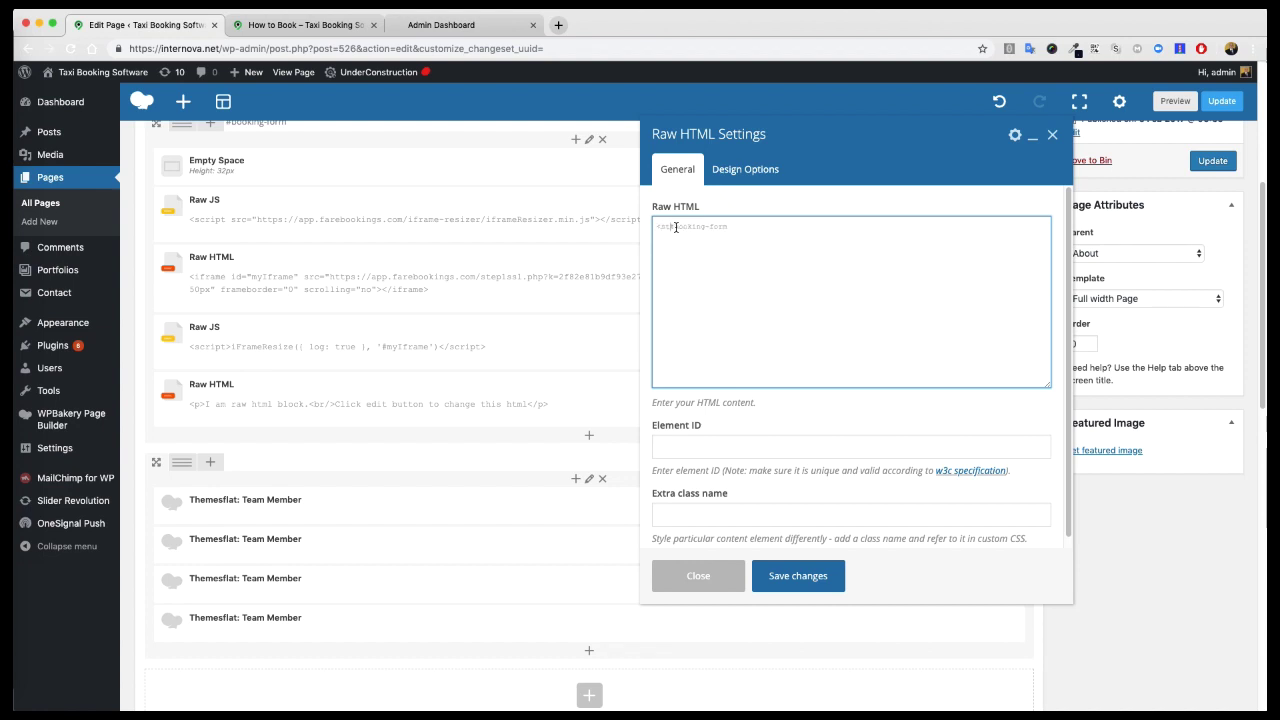
pyautogui.write('yle>')
pyautogui.press('Return')
# Step: Reload the live How to Book page and inspect the booking form's column in DevTools
pyautogui.click(326, 16)
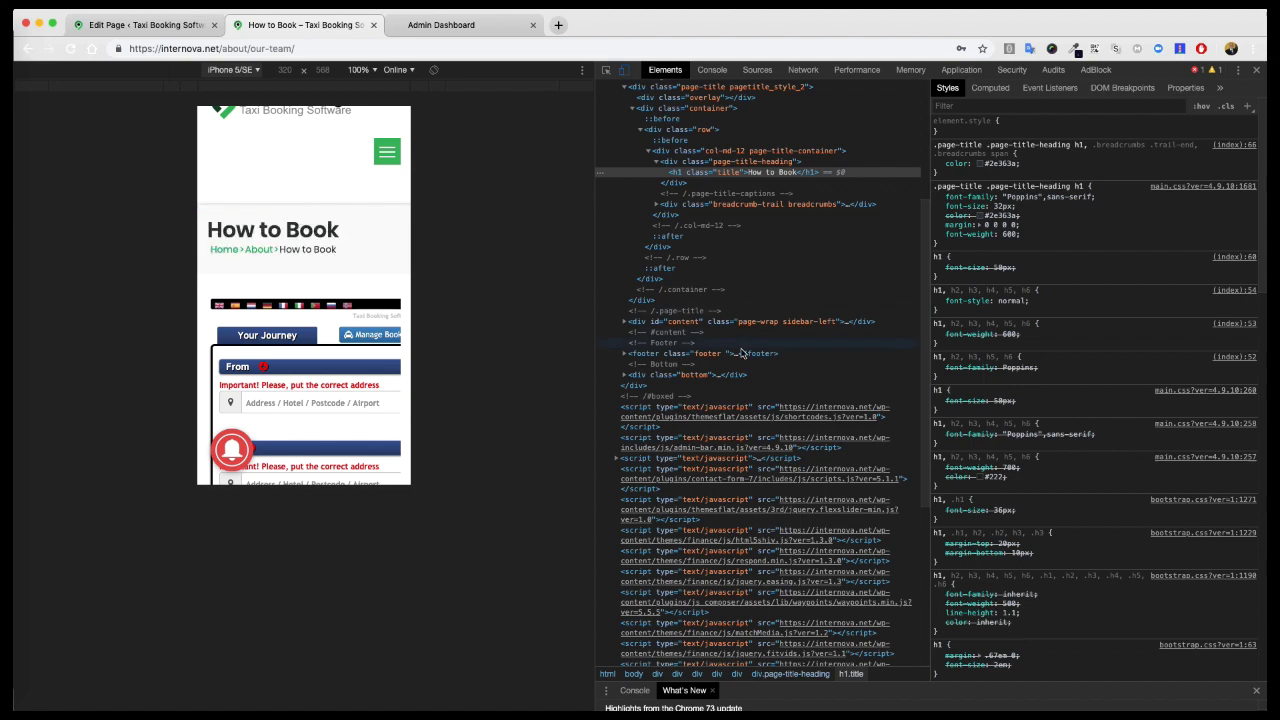
pyautogui.click(70, 48)
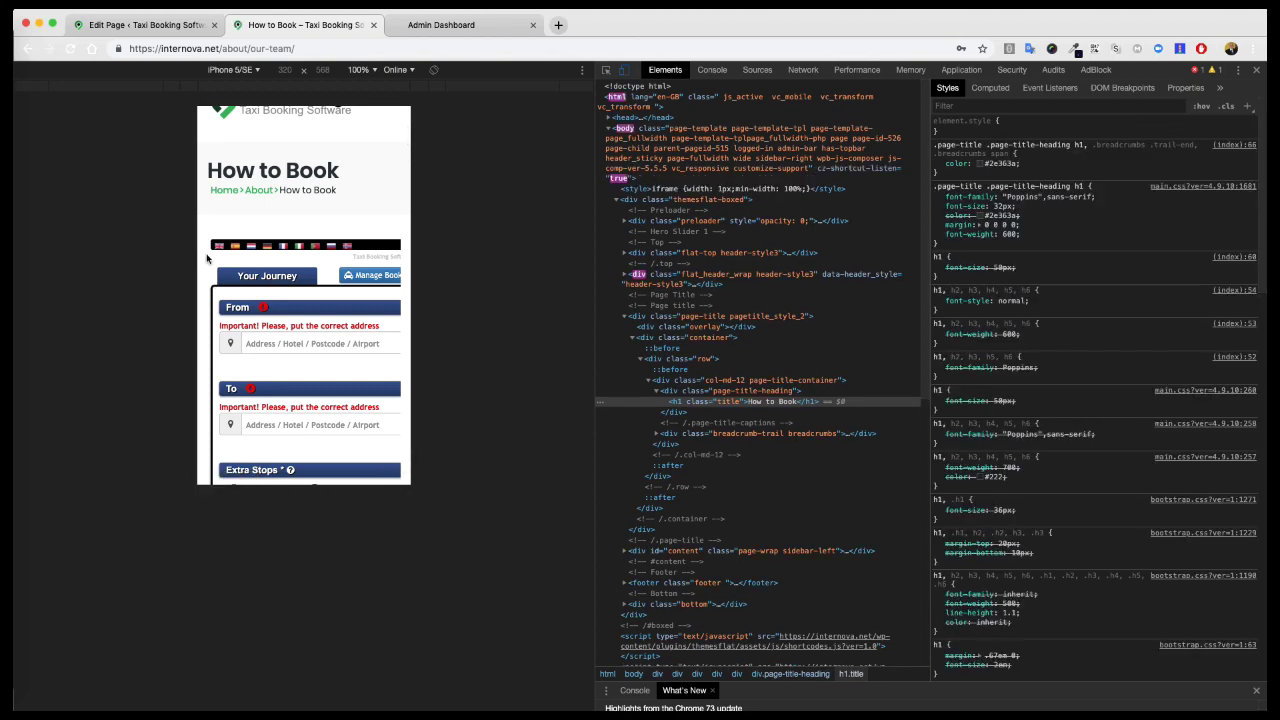
pyautogui.rightClick(207, 248)
pyautogui.click(245, 389)
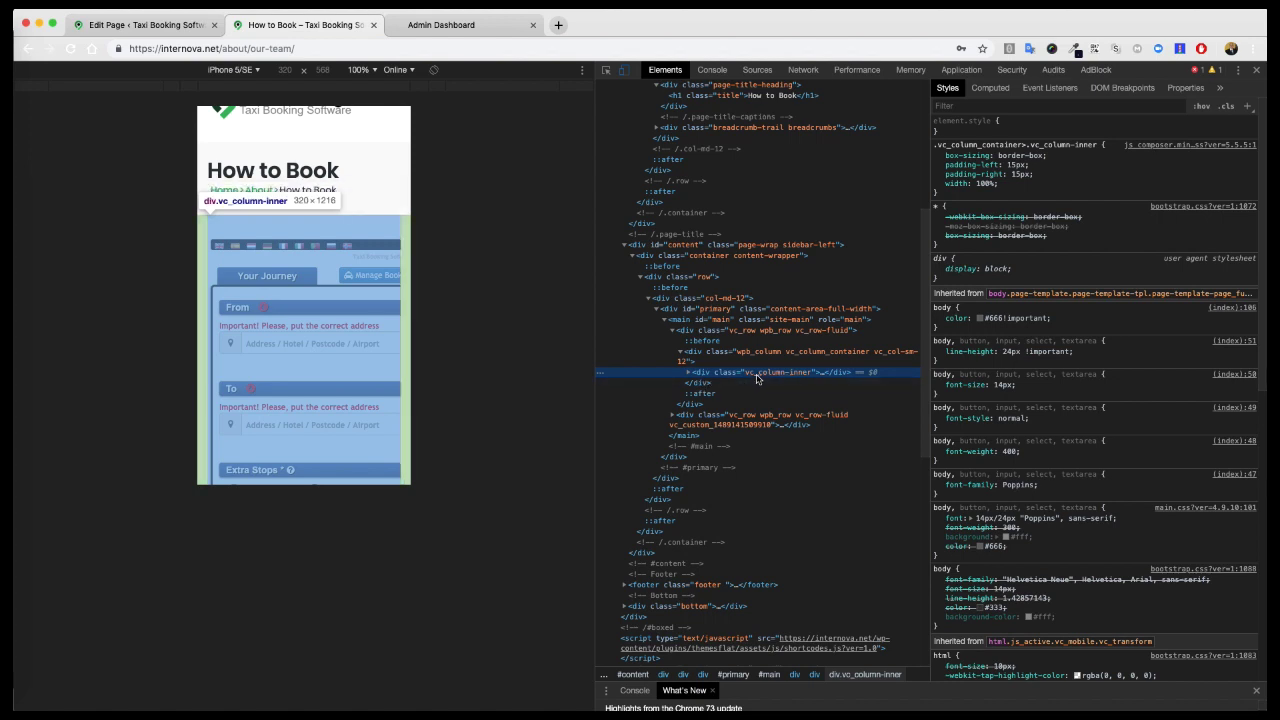
# Step: Disable padding-left and padding-right on the column's .vc_column-inner element in the Styles pane
pyautogui.doubleClick(779, 373)
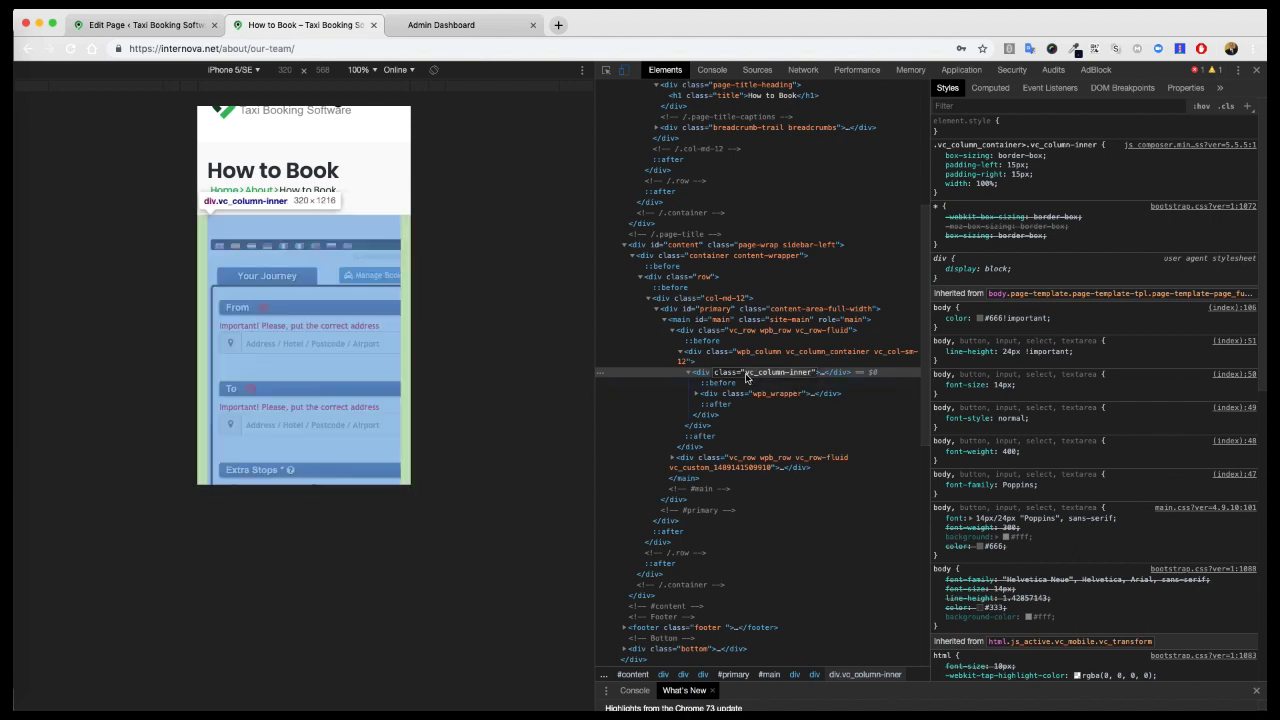
pyautogui.click(702, 376)
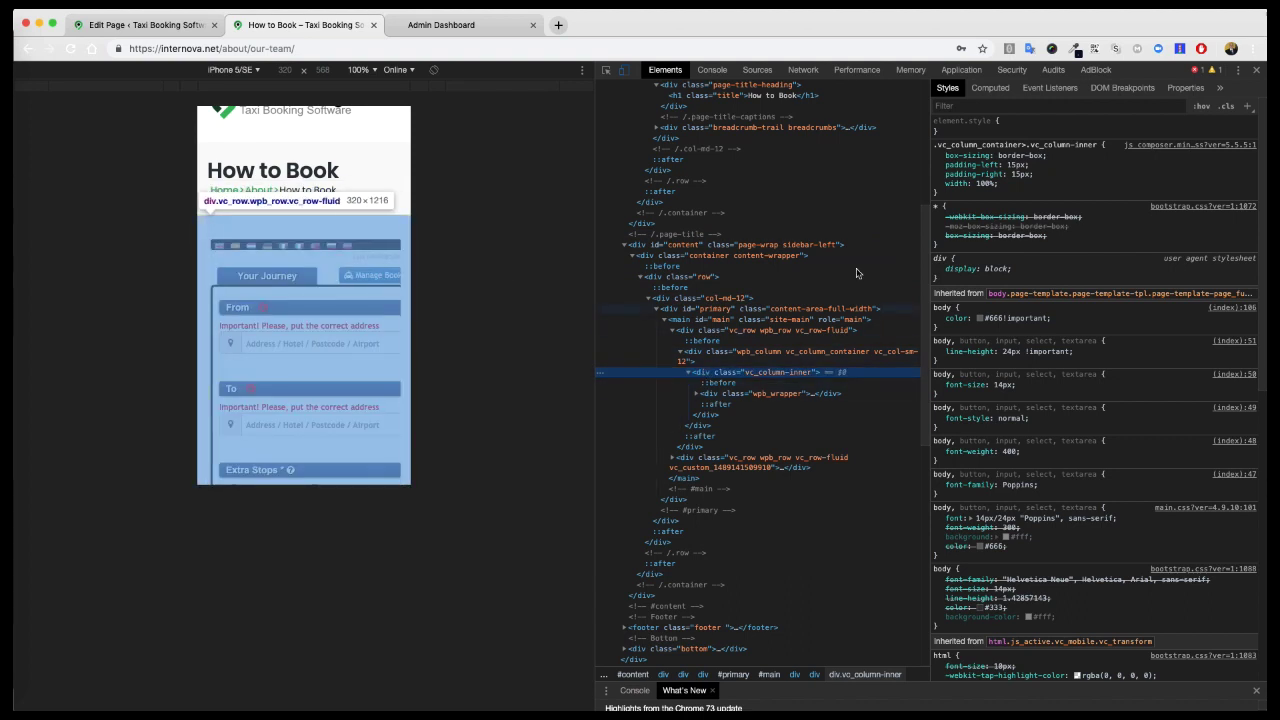
pyautogui.moveTo(985, 165)
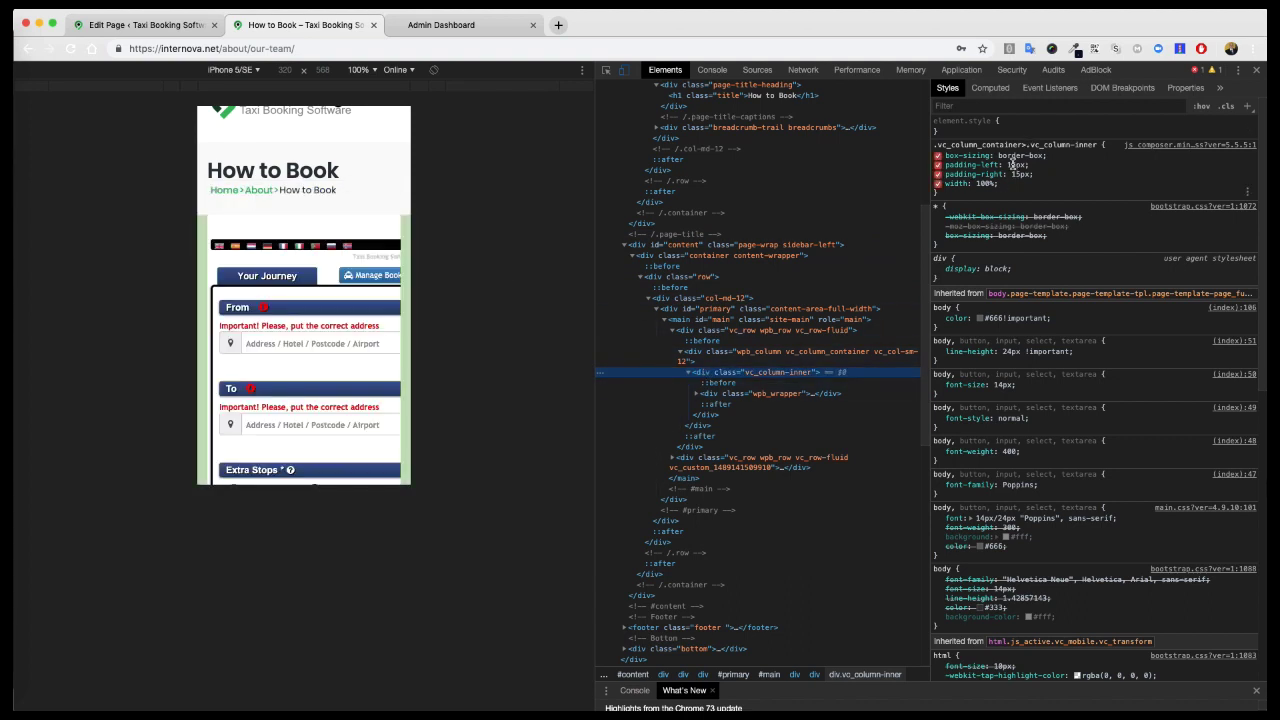
pyautogui.click(937, 165)
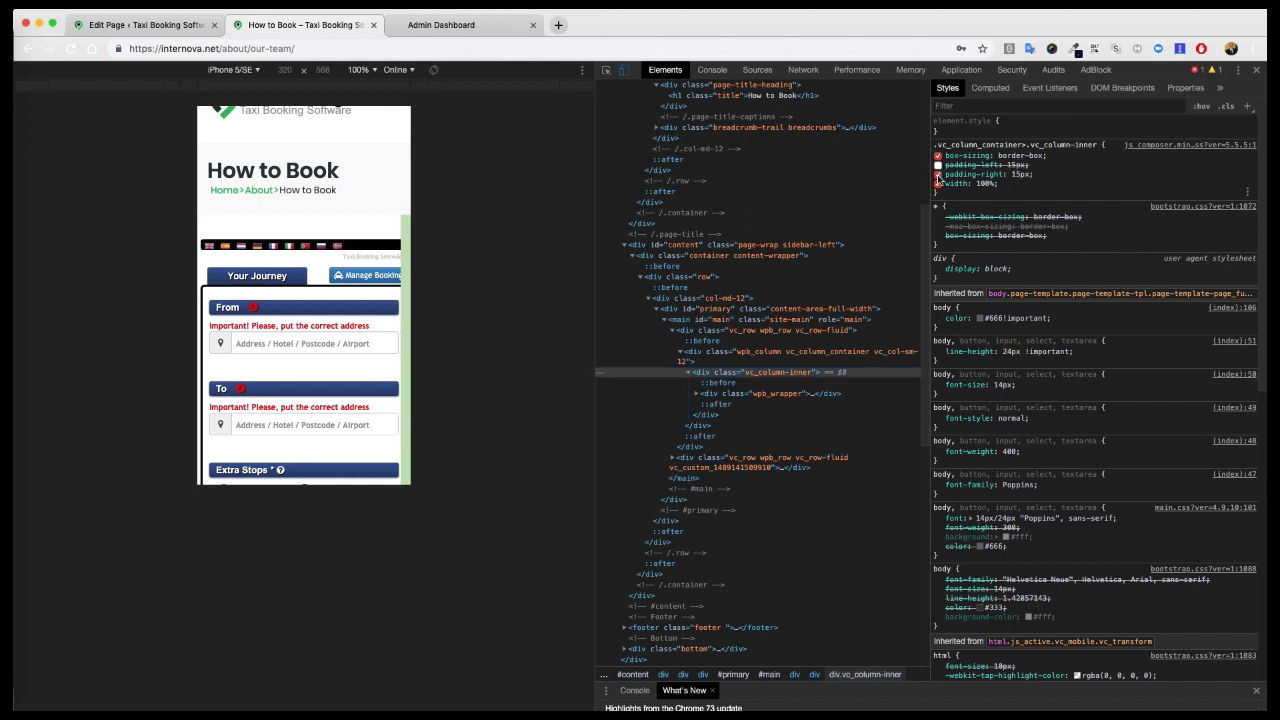
pyautogui.click(937, 174)
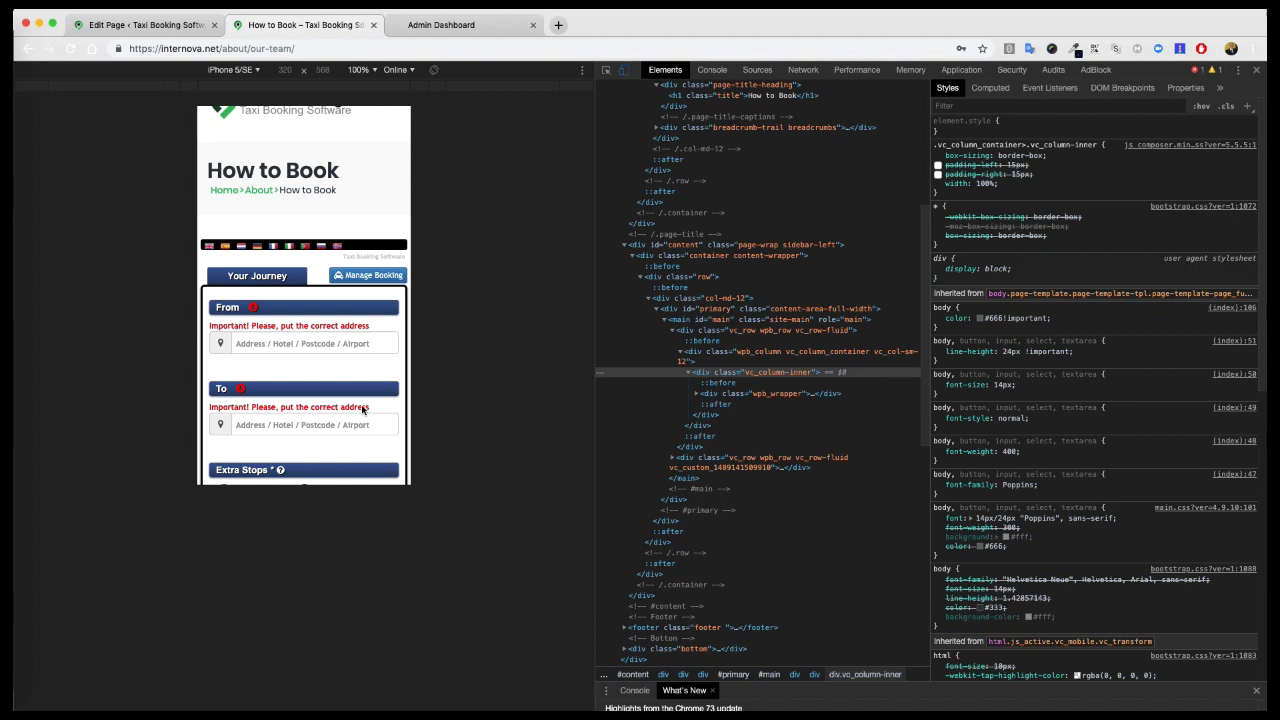
# Step: Scroll the iPhone 5/SE preview to check the layout without column padding
pyautogui.scroll(-3, 362, 408)
pyautogui.scroll(-4, 362, 408)
pyautogui.scroll(-2, 362, 408)
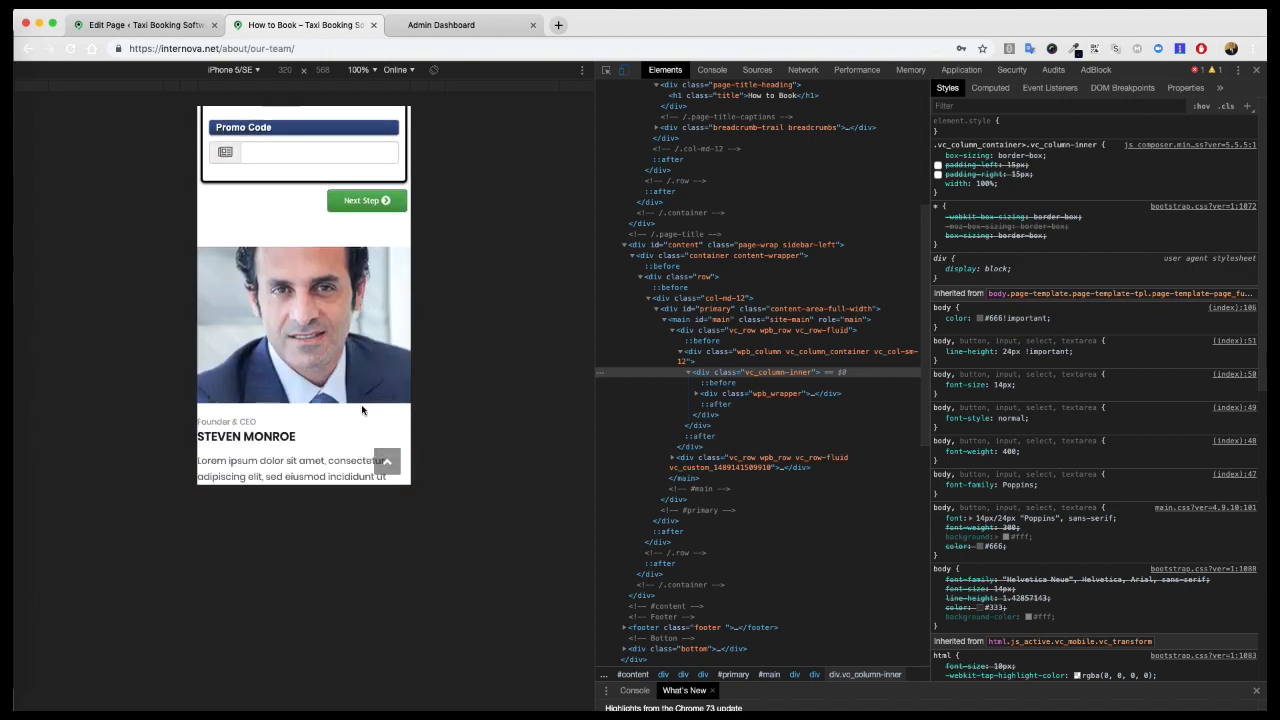
pyautogui.scroll(2, 362, 408)
pyautogui.scroll(1, 362, 408)
pyautogui.scroll(-3, 360, 390)
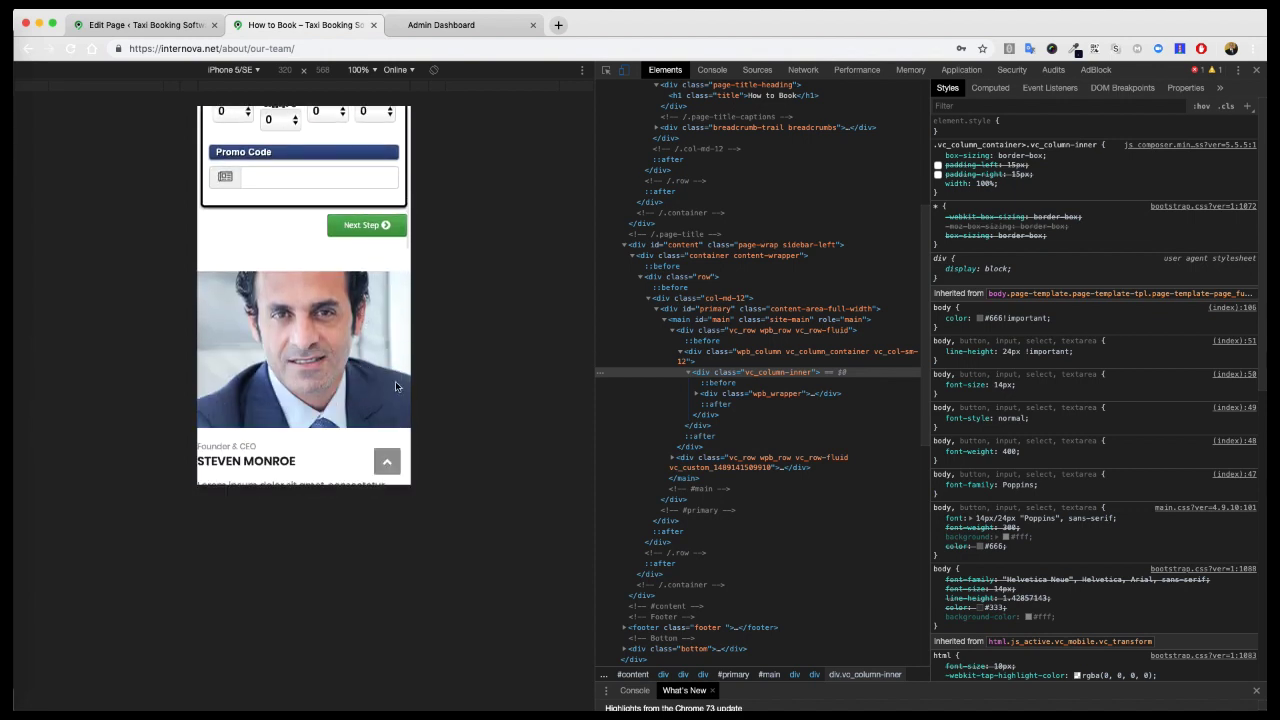
pyautogui.scroll(-6, 355, 310)
pyautogui.scroll(-3, 340, 366)
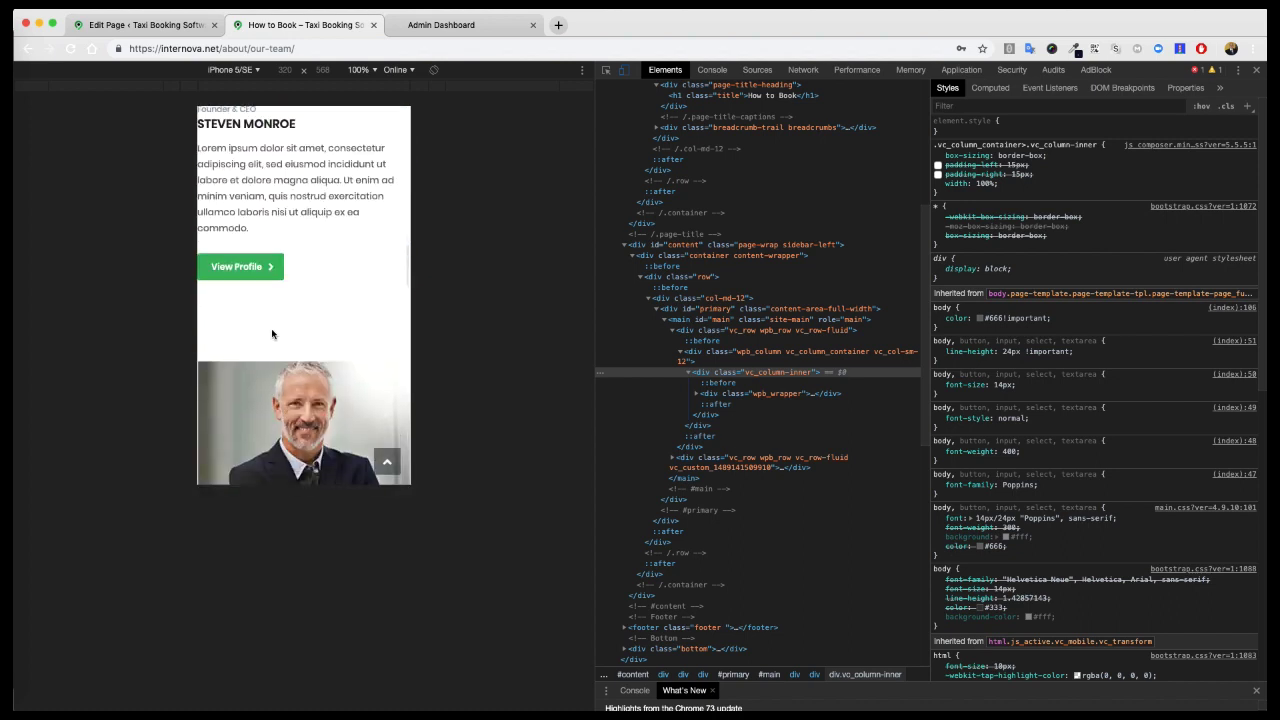
pyautogui.scroll(2, 263, 366)
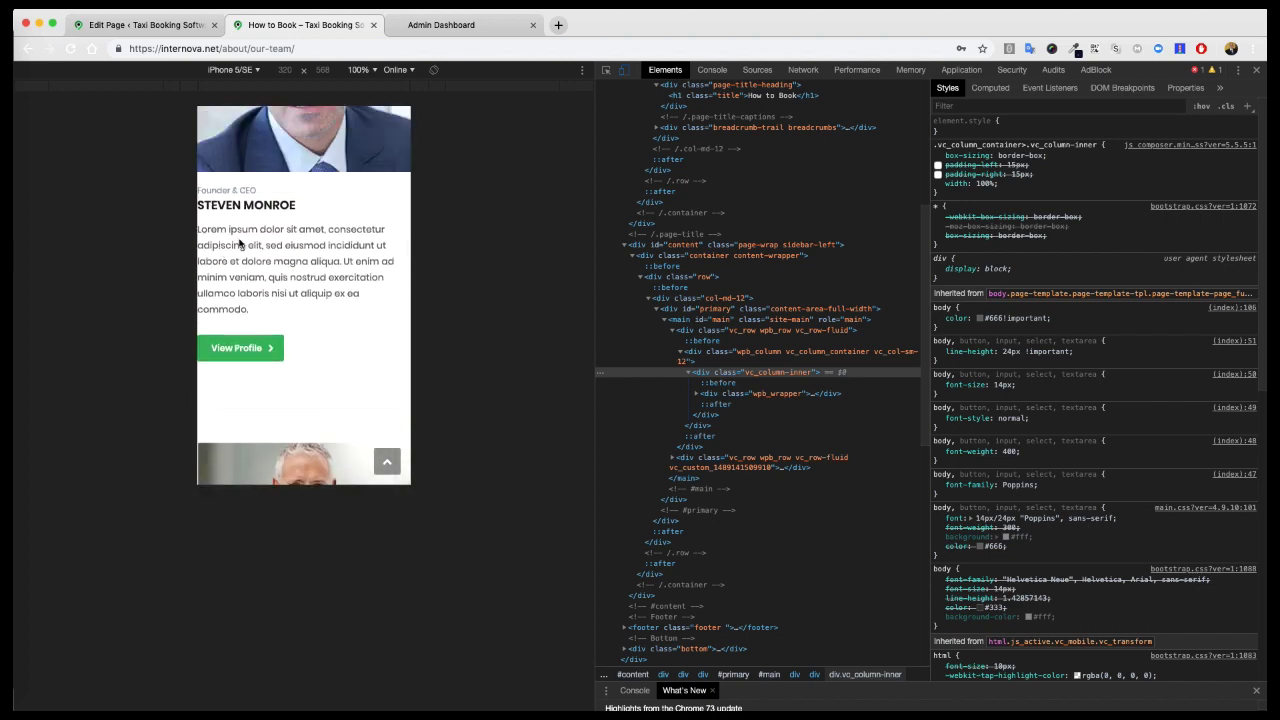
pyautogui.scroll(1, 330, 370)
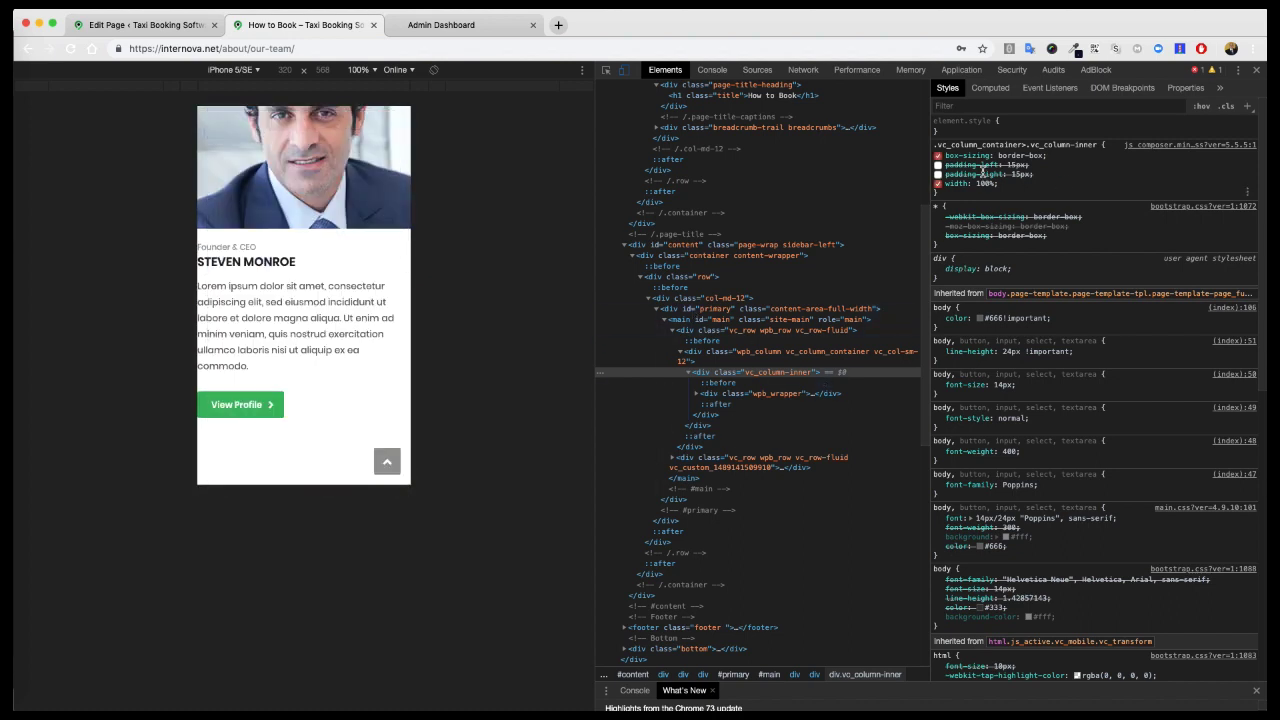
pyautogui.scroll(1, 272, 358)
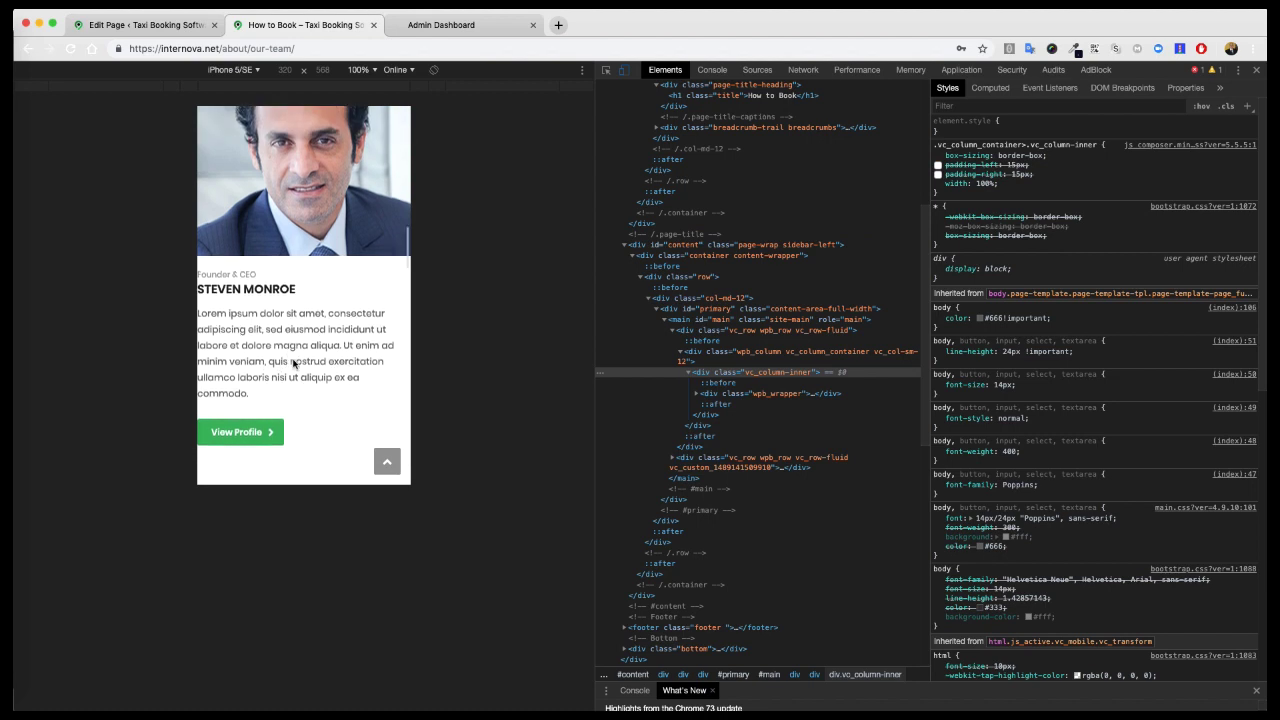
pyautogui.scroll(4, 300, 362)
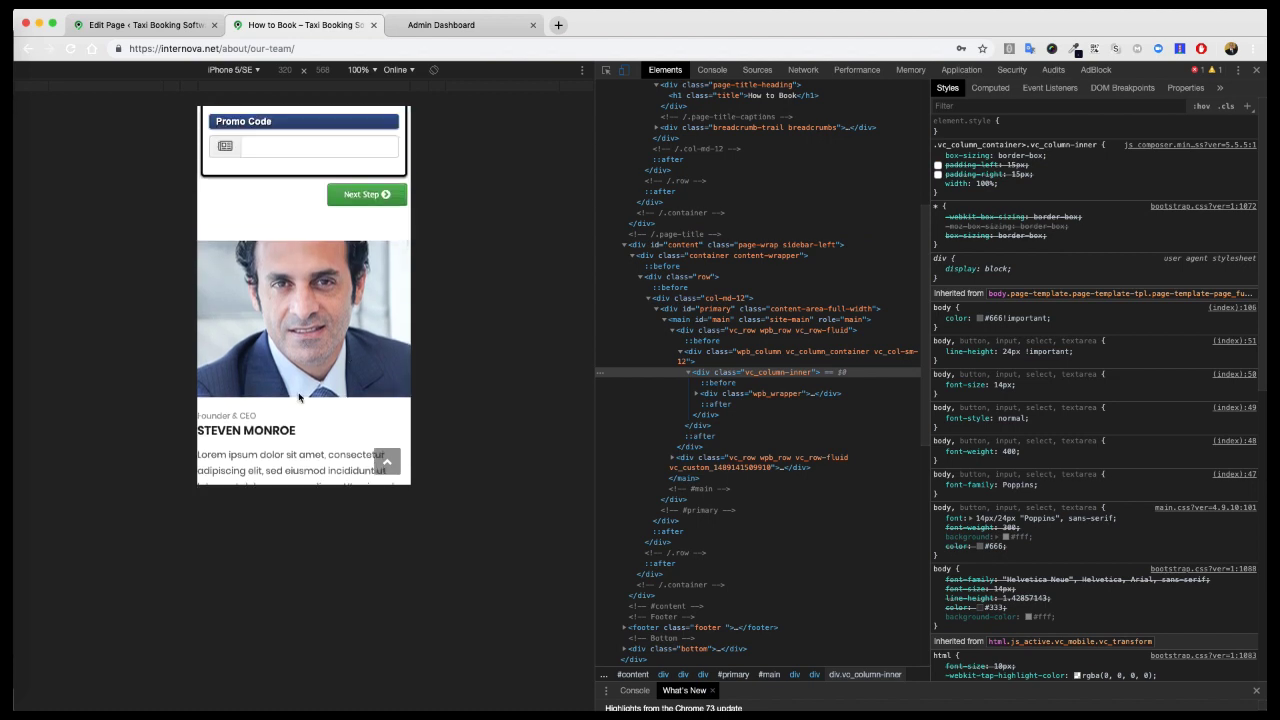
pyautogui.scroll(4, 298, 397)
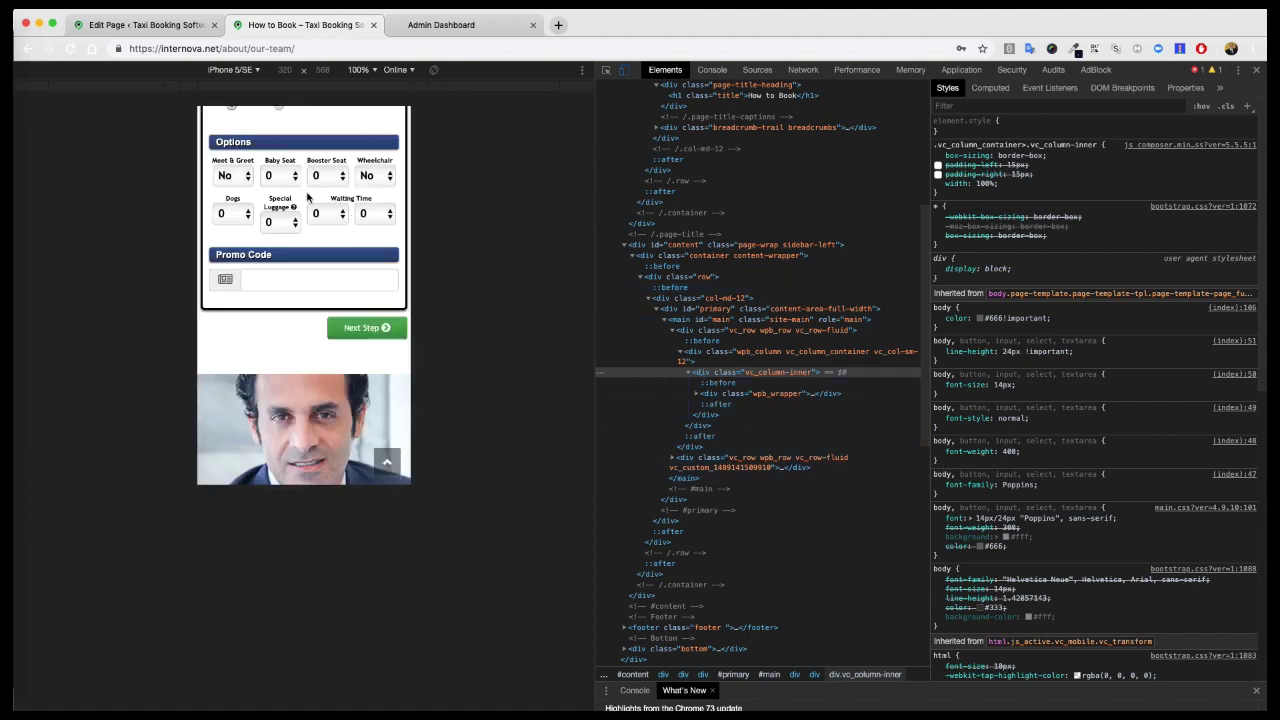
pyautogui.click(165, 28)
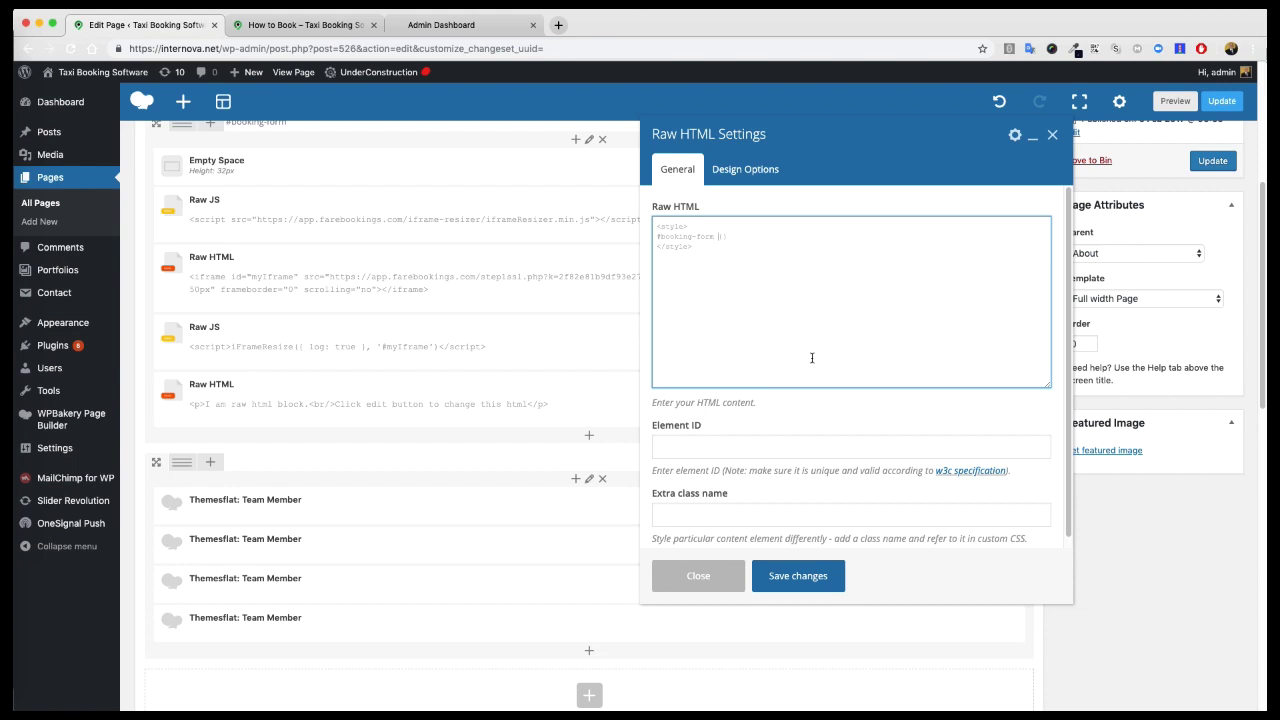
# Step: Add the rule #booking-form .vc_column-inner{padding-left:0px; padding-right:0px} to the Raw HTML block and update the page
pyautogui.write('.vc_column-inner')
pyautogui.write('ft:0px; pa')
pyautogui.write('dding-right:0px')
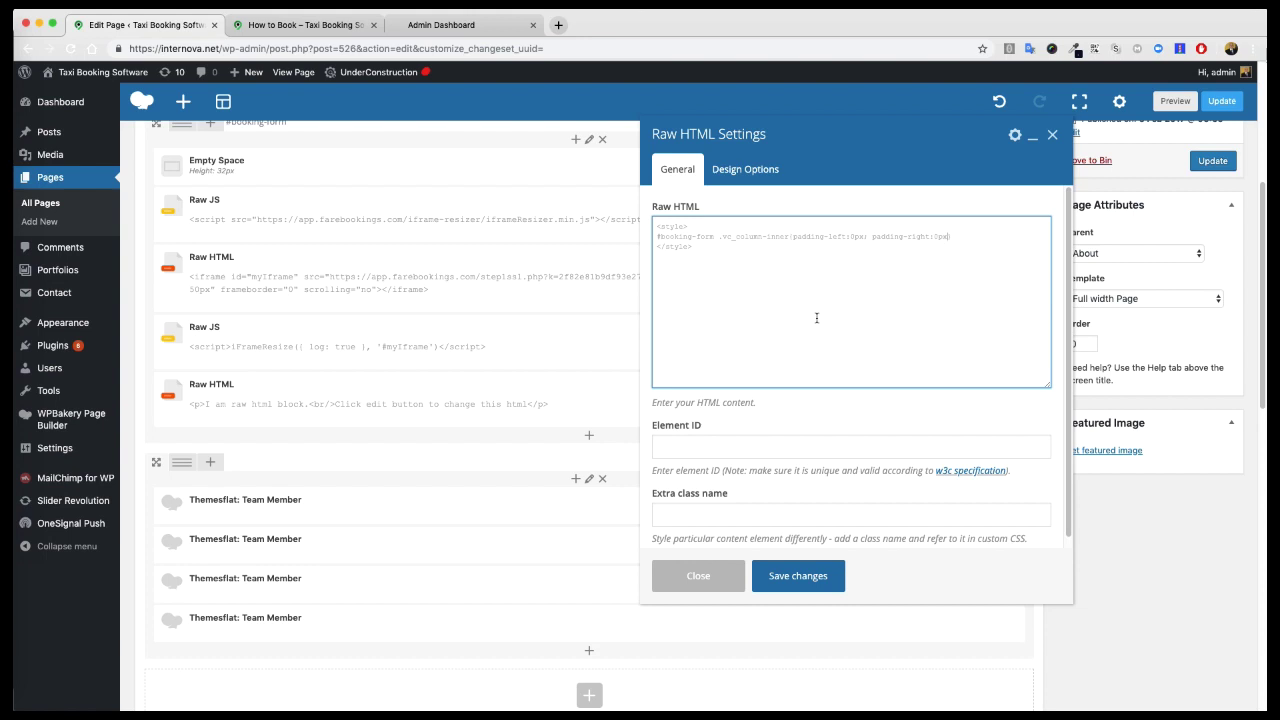
pyautogui.write('}')
pyautogui.click(812, 576)
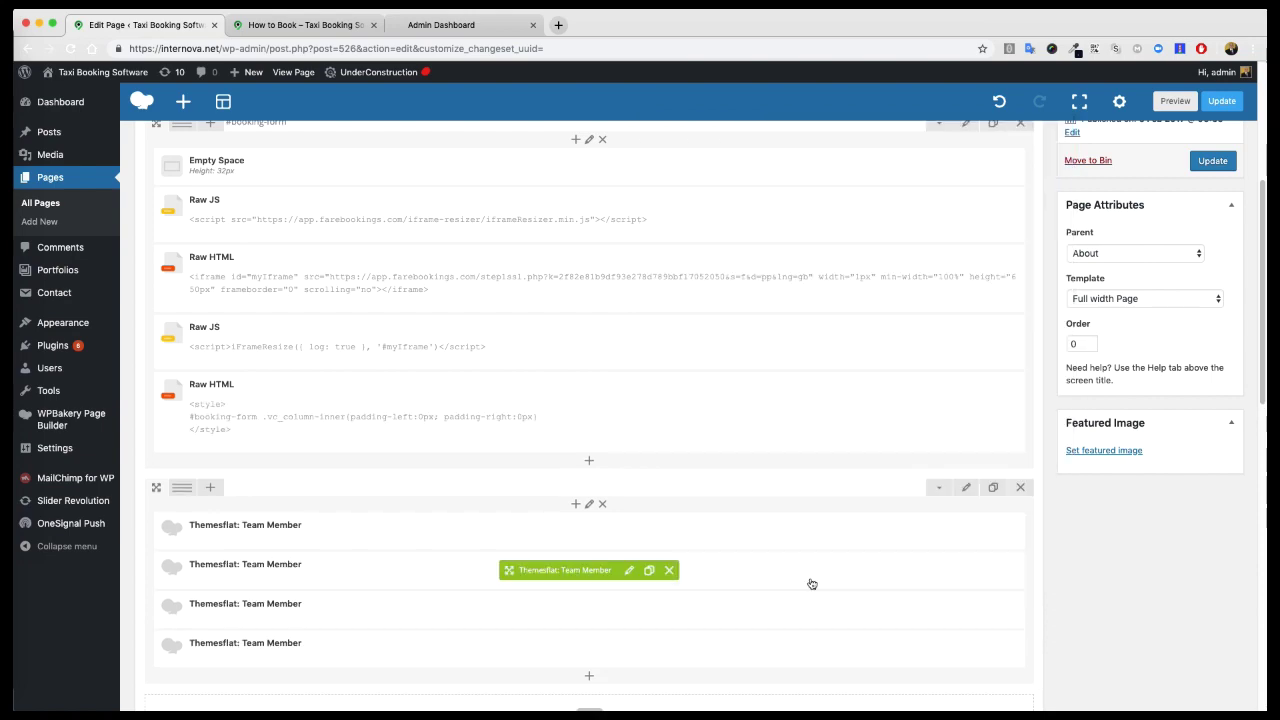
pyautogui.click(1212, 160)
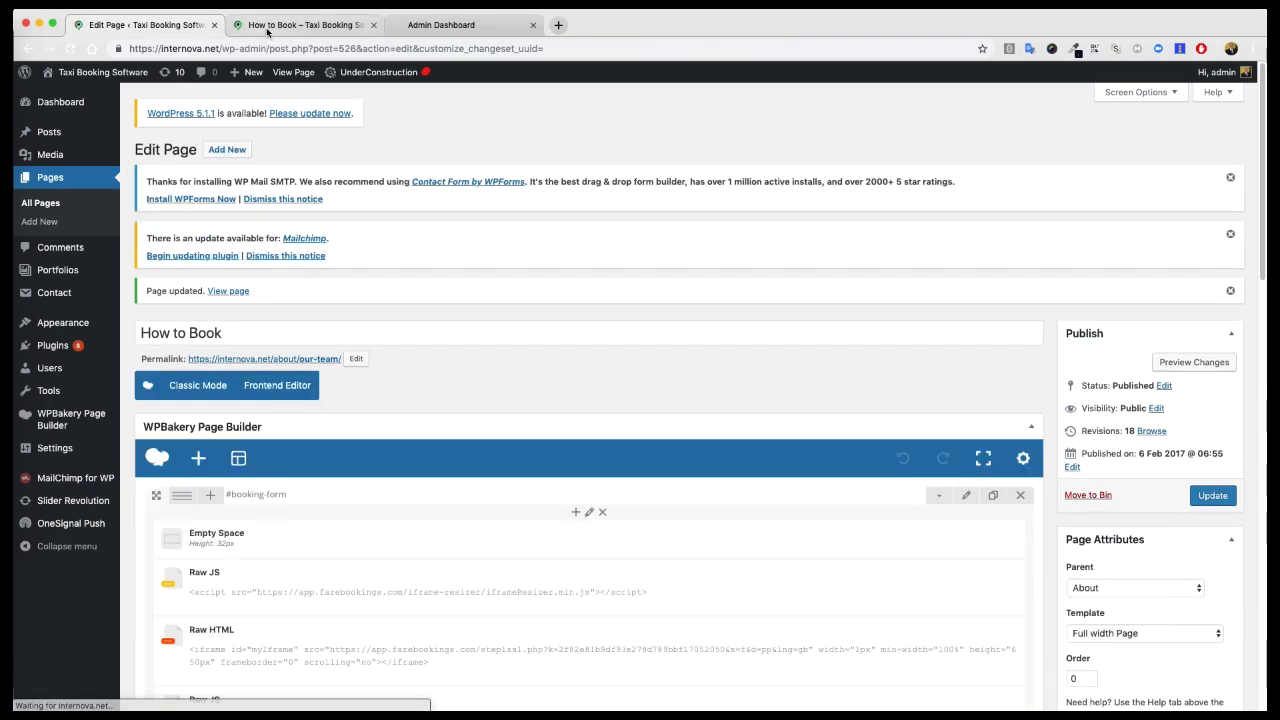
# Step: Reload the live How to Book page and scroll through the zero-padding mobile layout
pyautogui.click(270, 30)
pyautogui.click(70, 48)
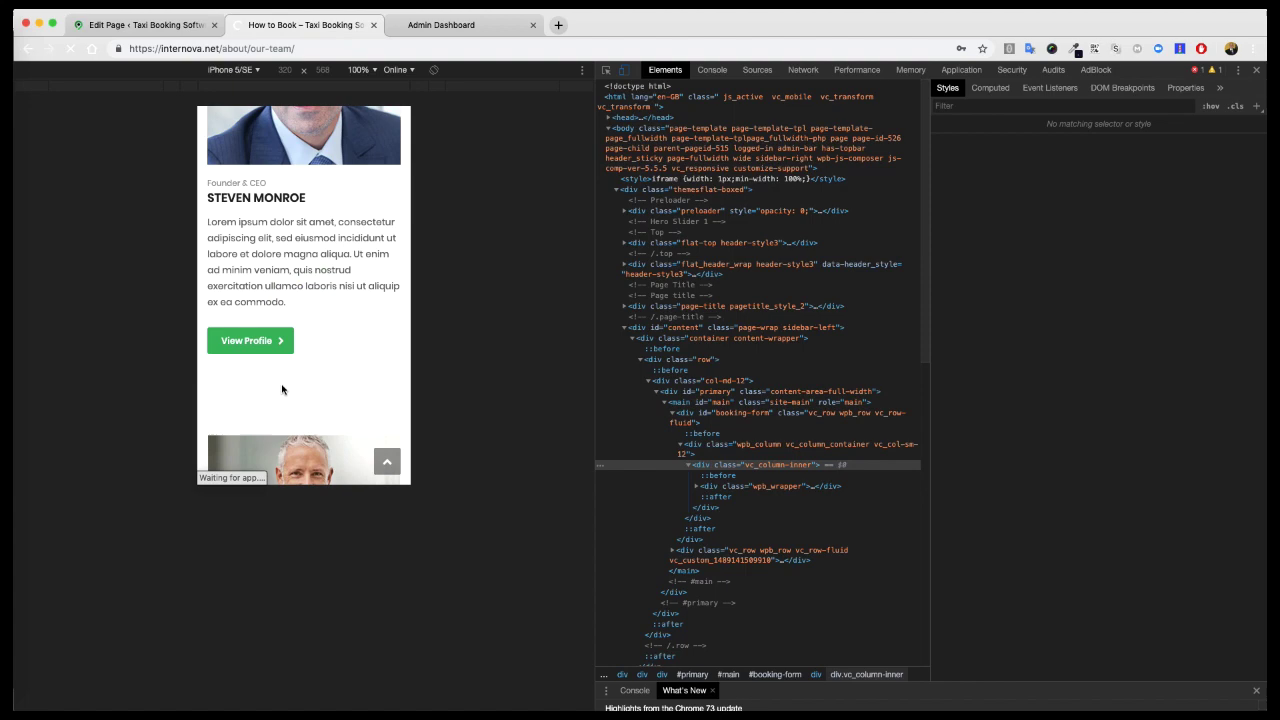
pyautogui.scroll(-3, 279, 378)
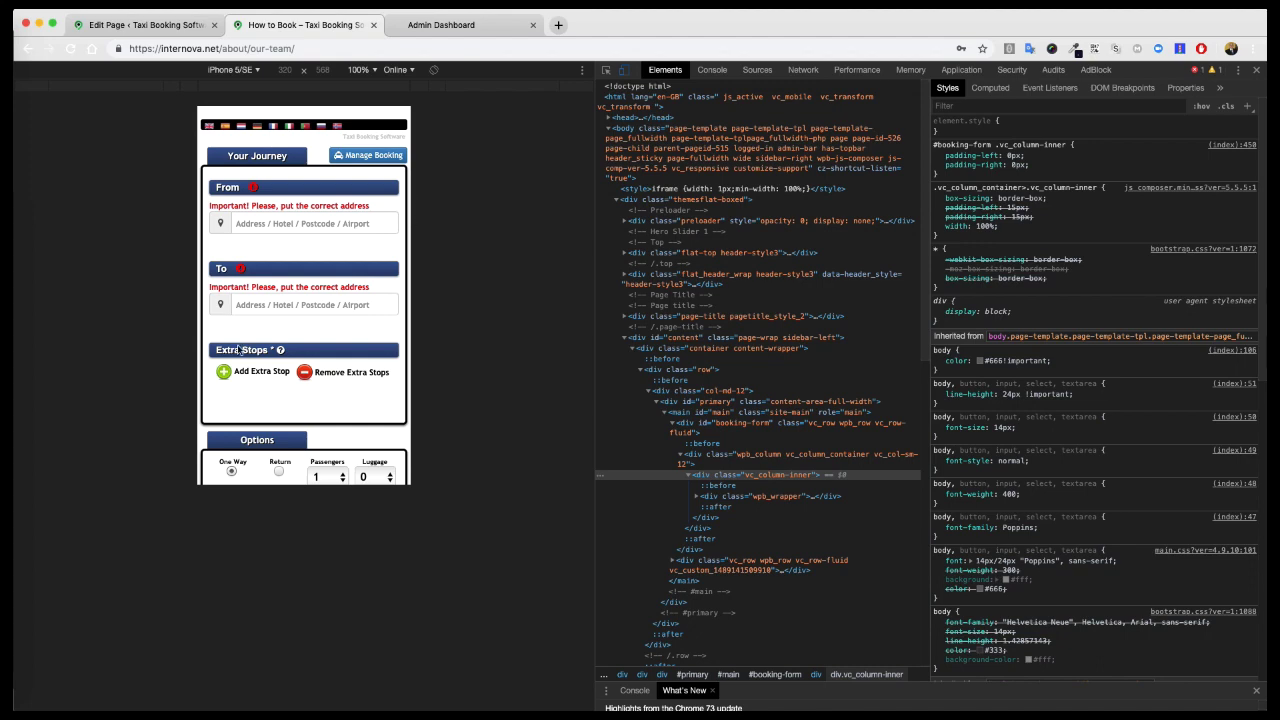
pyautogui.scroll(-5, 400, 332)
pyautogui.scroll(4, 300, 320)
pyautogui.scroll(1, 242, 316)
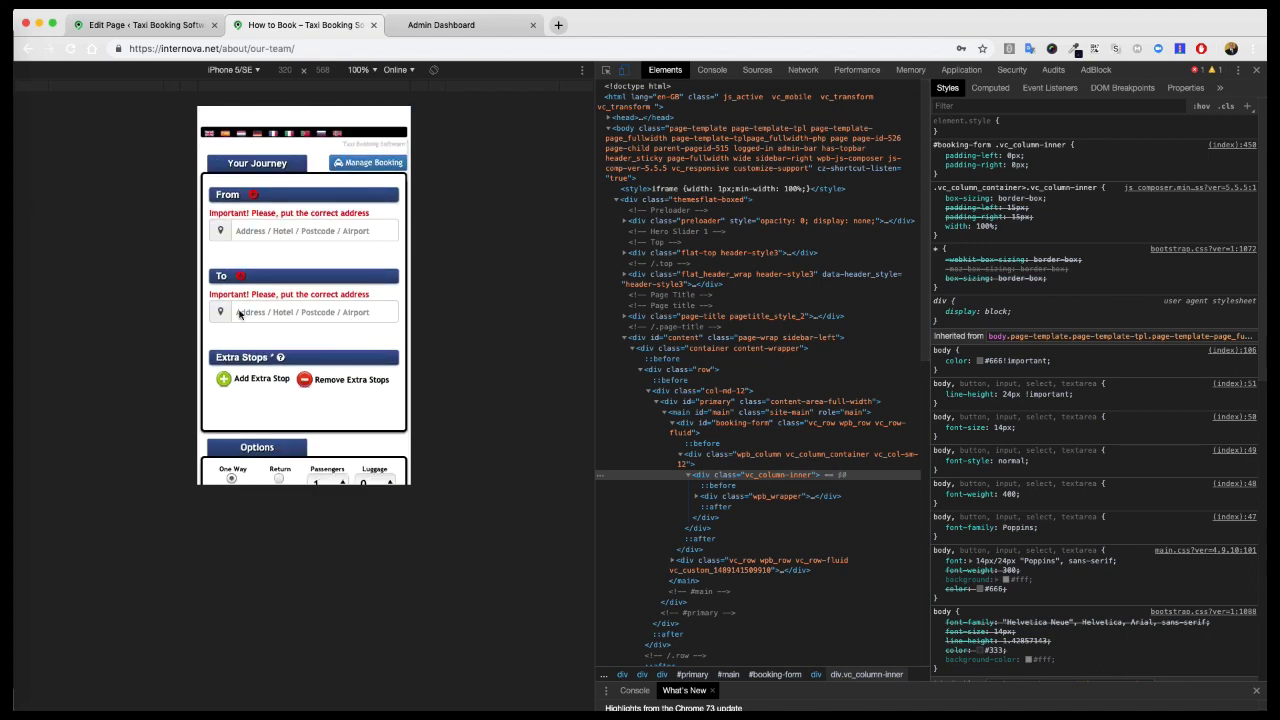
pyautogui.scroll(-4, 257, 217)
pyautogui.scroll(-5, 310, 390)
pyautogui.scroll(-2, 300, 360)
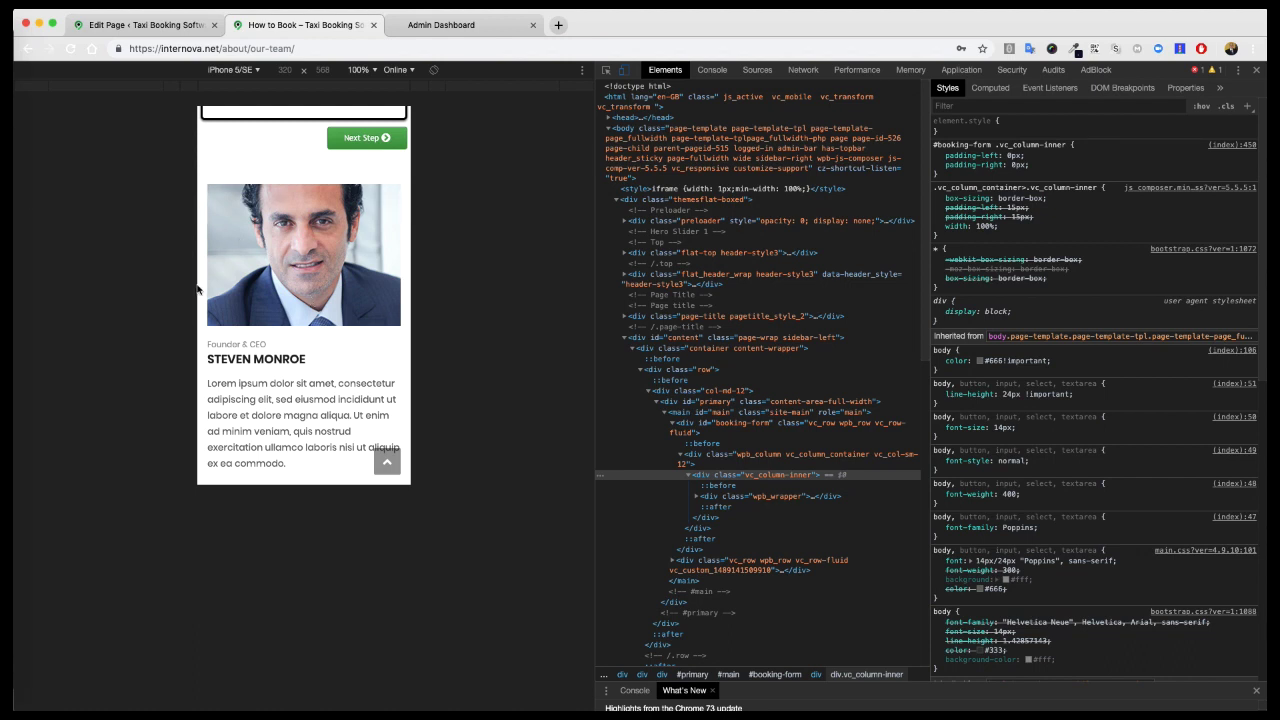
pyautogui.scroll(-1, 212, 405)
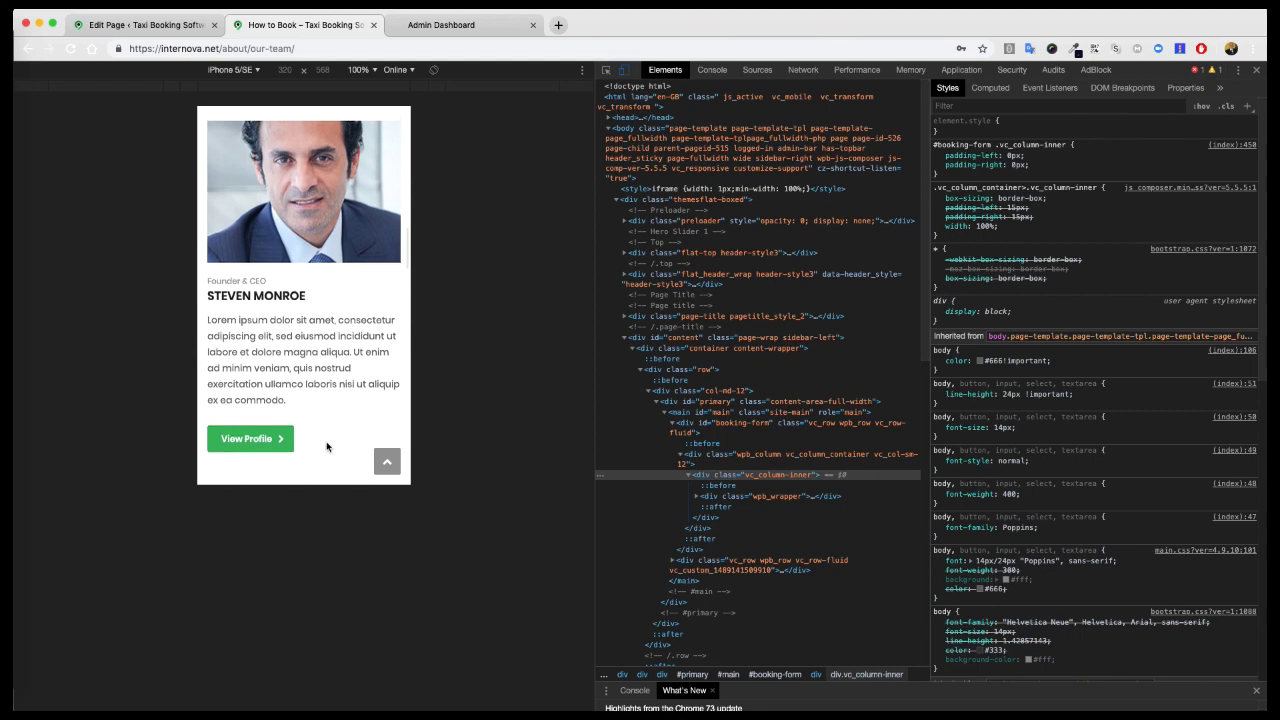
pyautogui.scroll(-3, 310, 440)
pyautogui.scroll(5, 287, 437)
pyautogui.scroll(5, 287, 437)
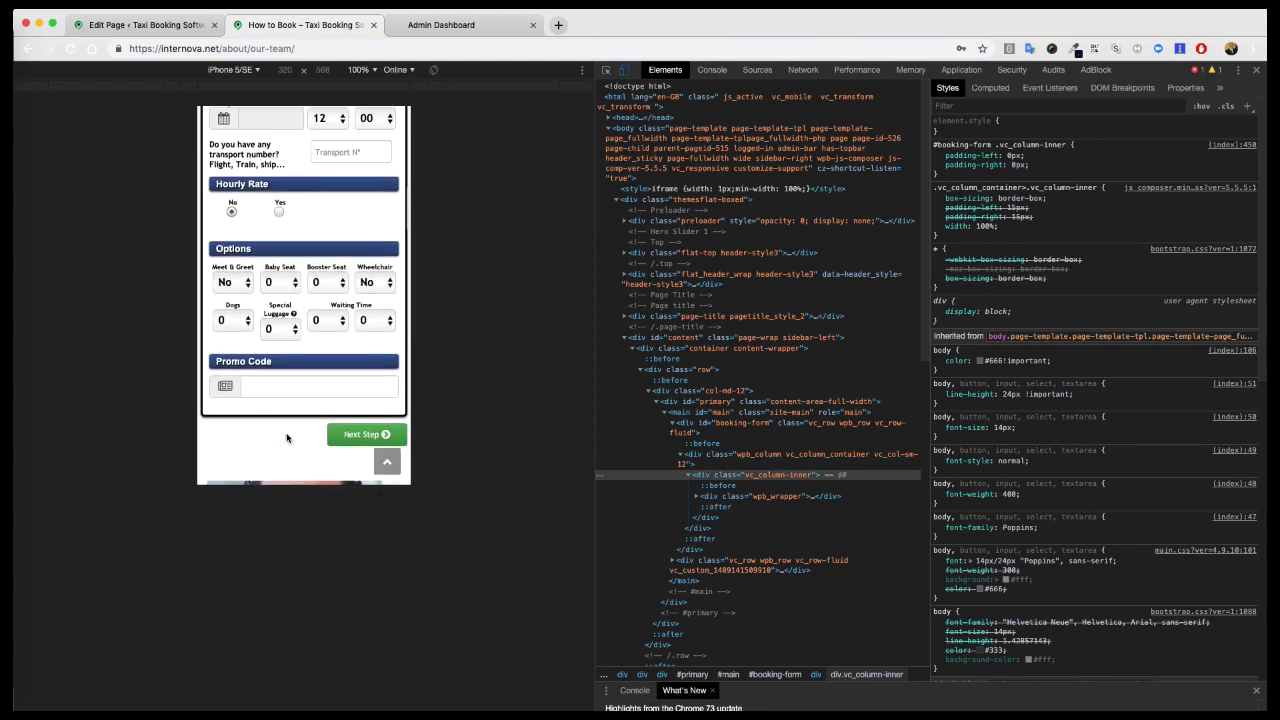
pyautogui.scroll(5, 287, 437)
pyautogui.scroll(5, 287, 437)
pyautogui.scroll(2, 287, 437)
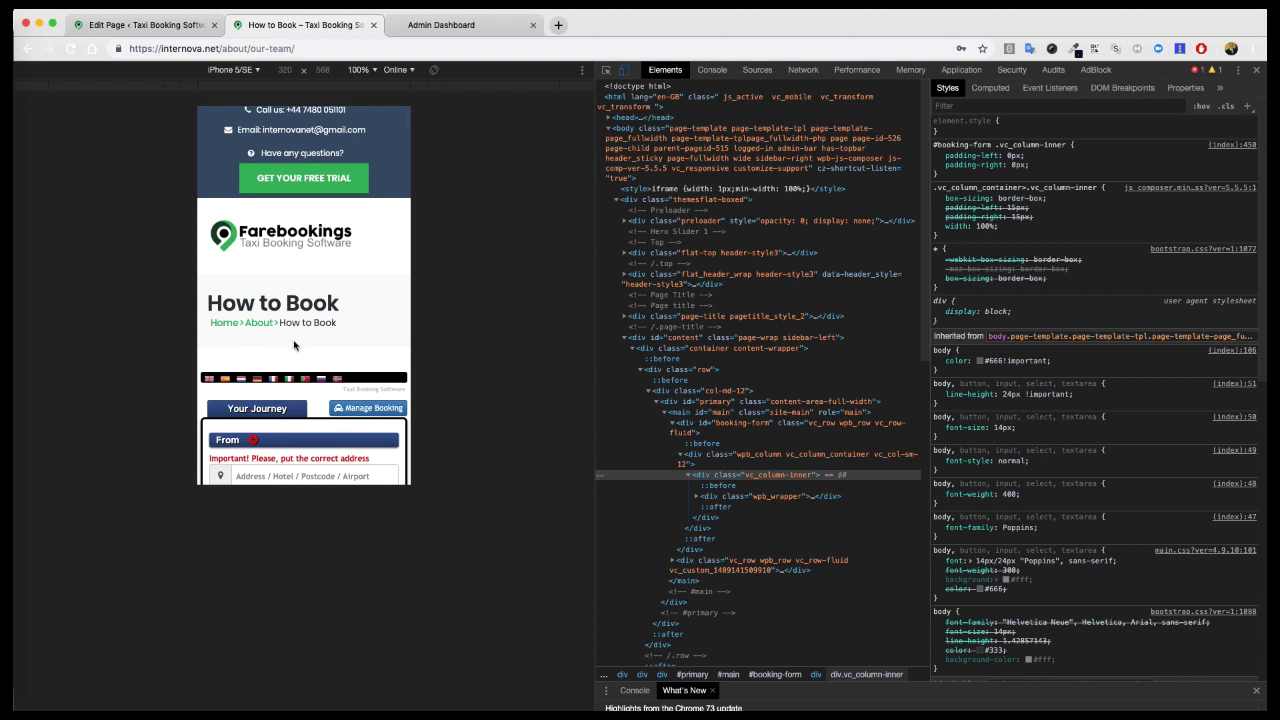
pyautogui.scroll(-3, 294, 355)
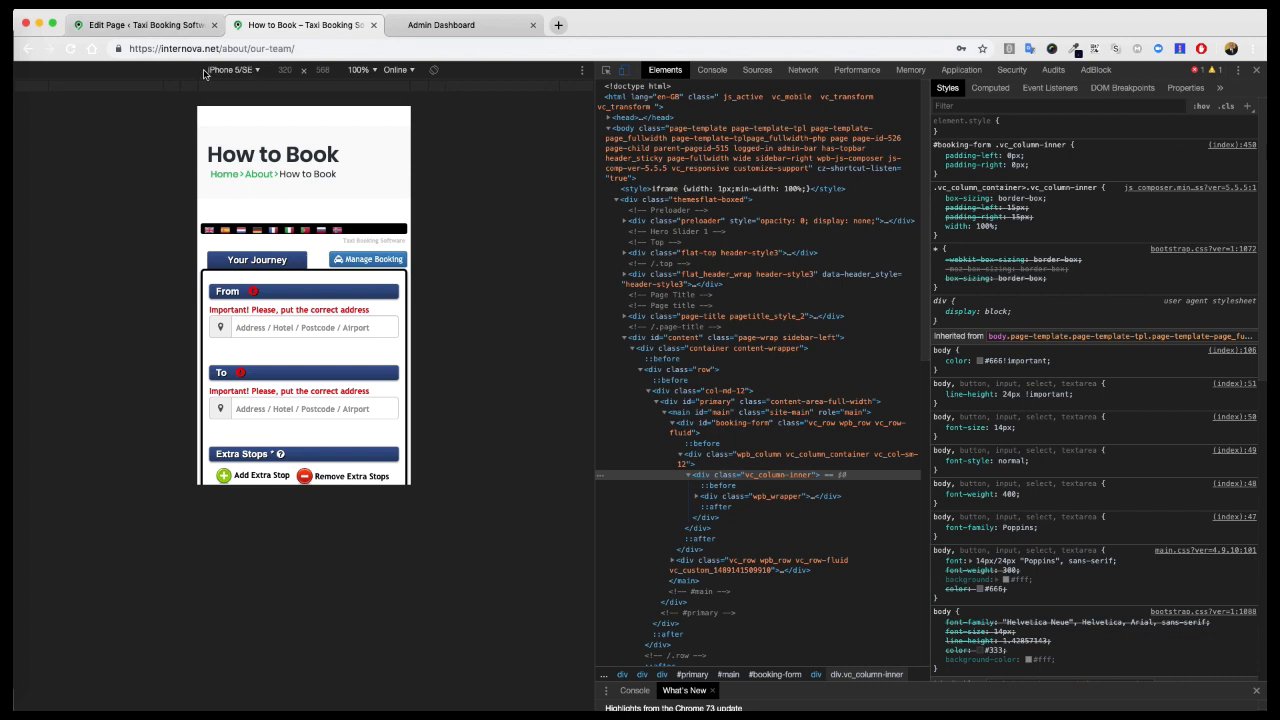
# Step: Switch the emulated device to iPhone X, then to Galaxy S5
pyautogui.click(247, 72)
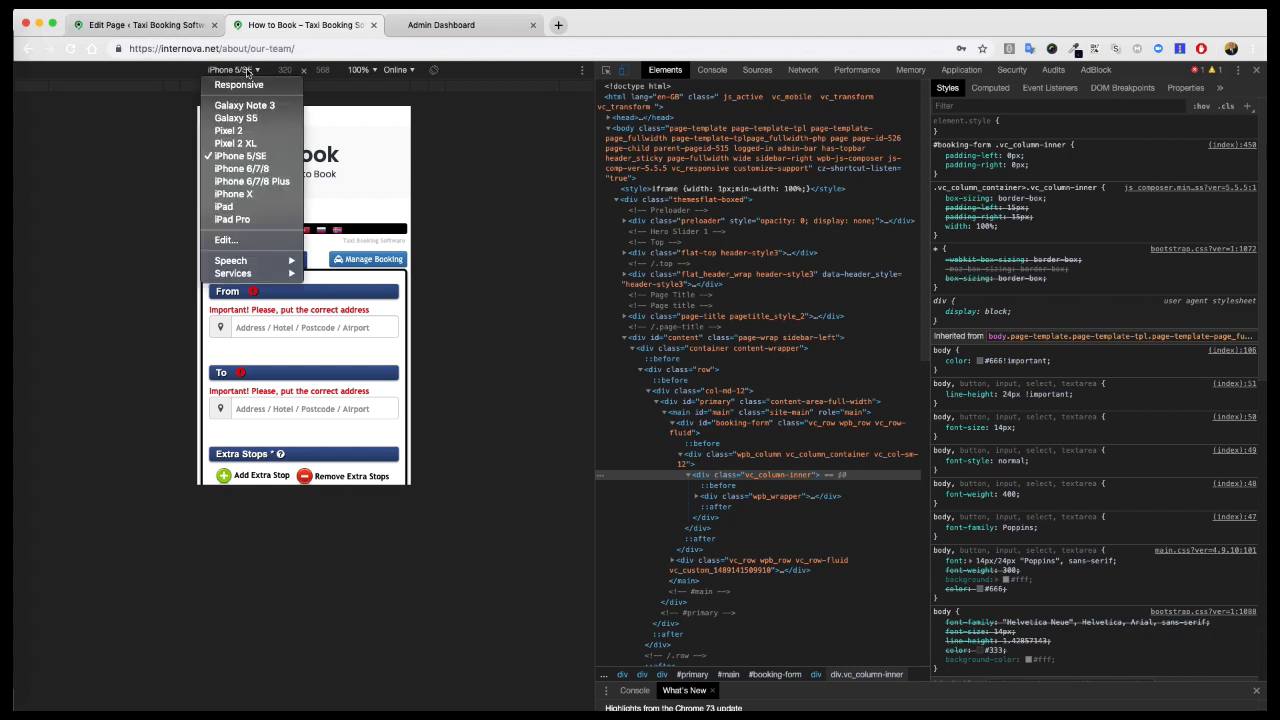
pyautogui.click(245, 194)
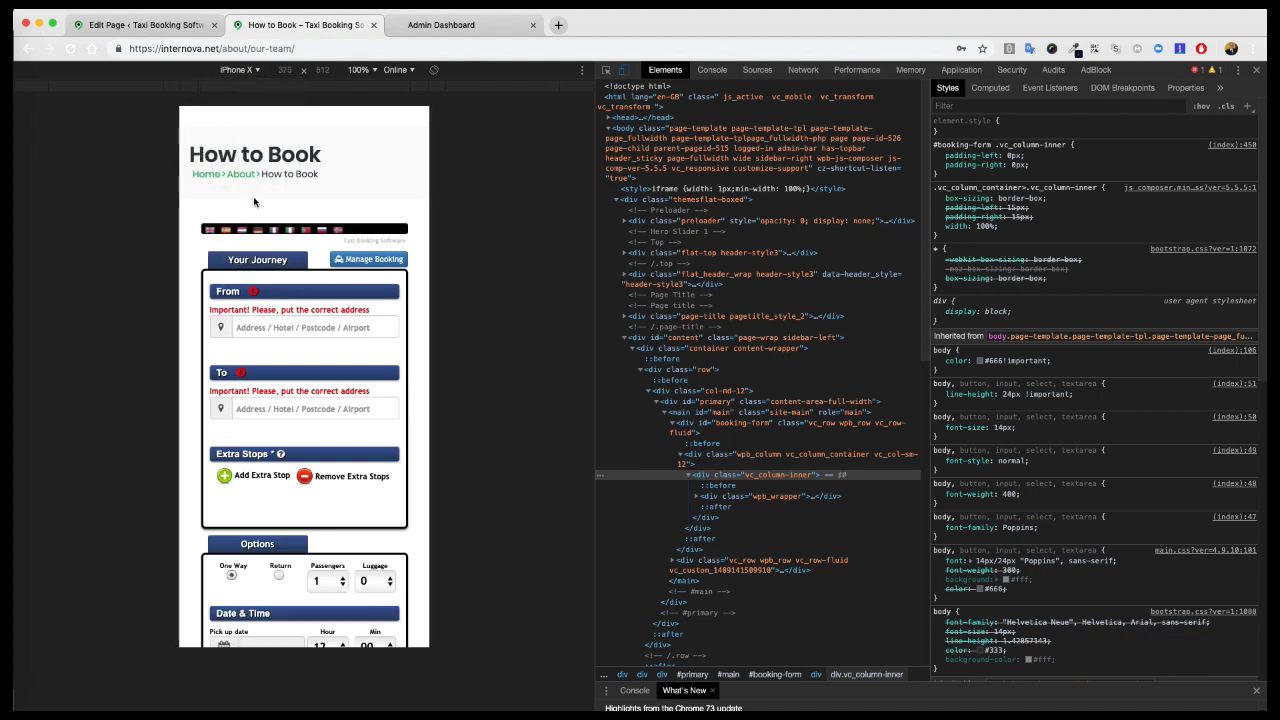
pyautogui.click(247, 71)
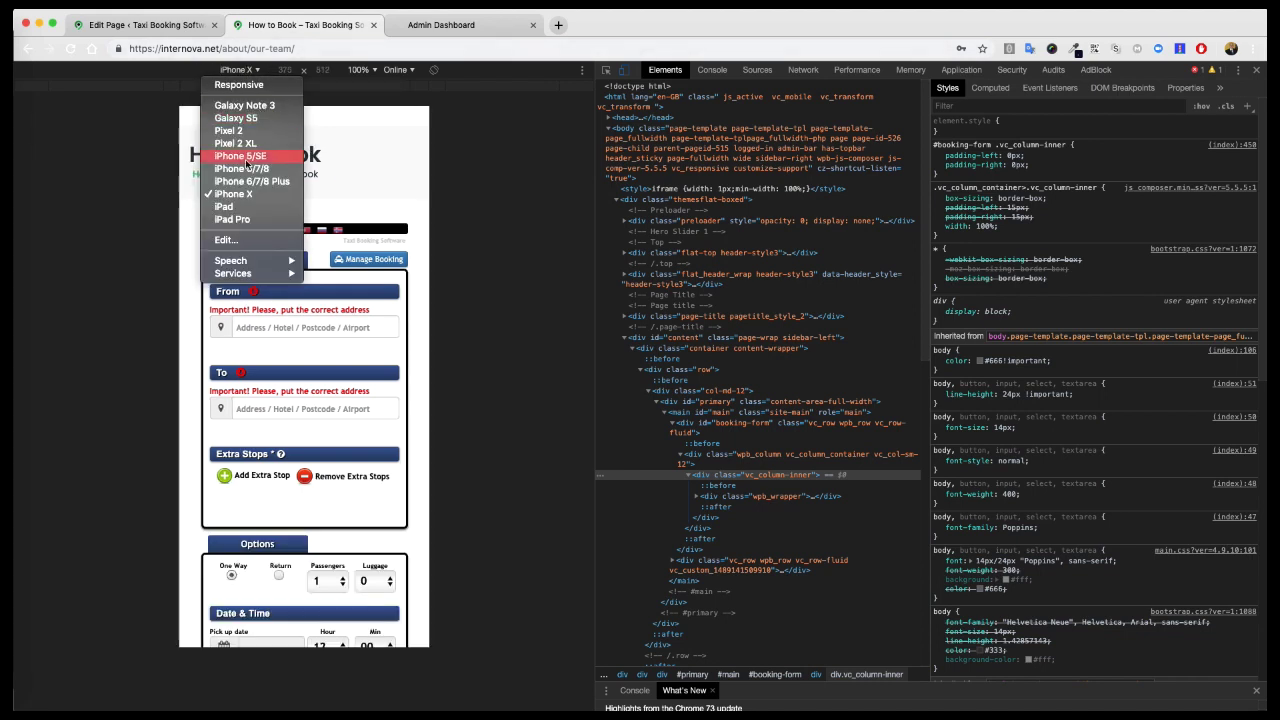
pyautogui.click(280, 120)
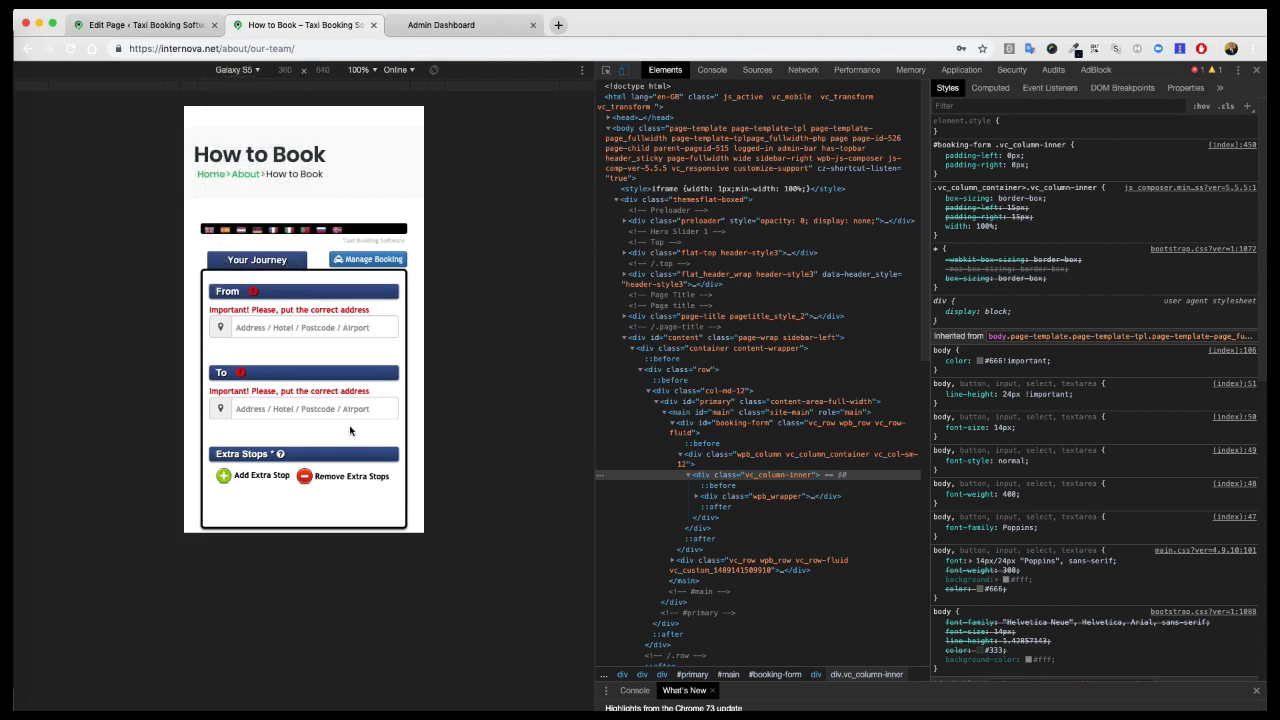
pyautogui.scroll(2, 336, 470)
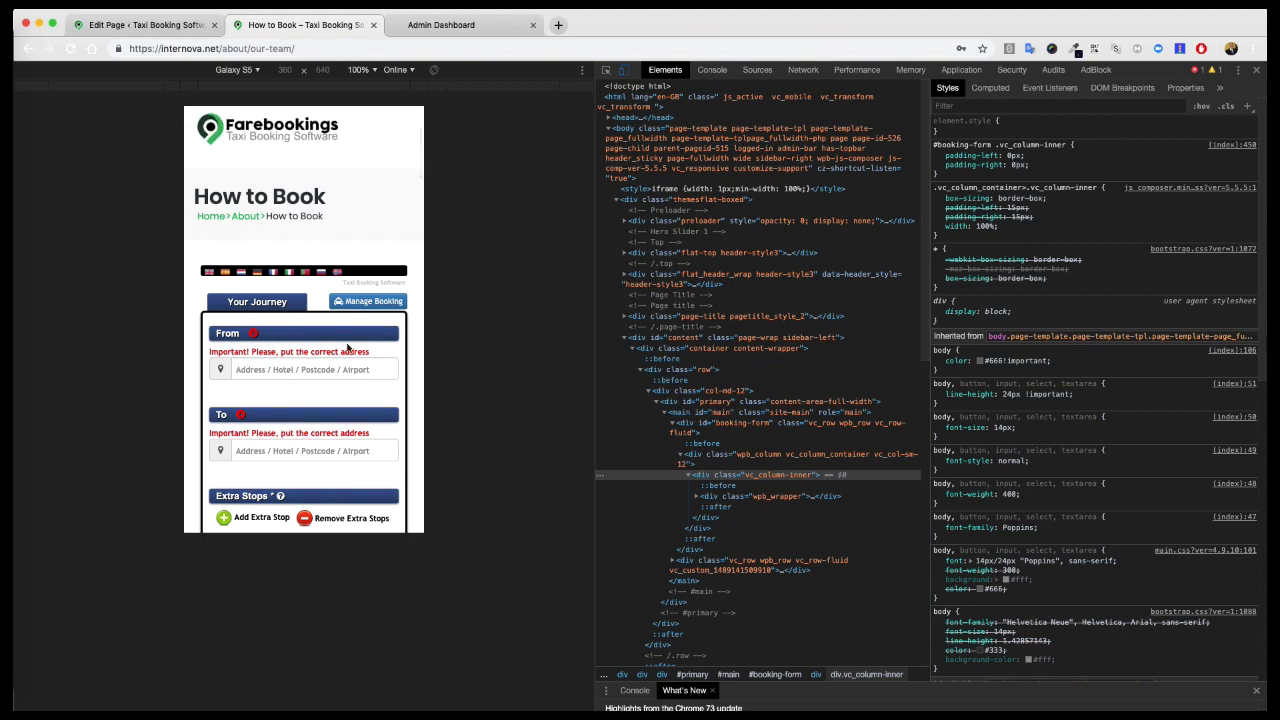
pyautogui.scroll(2, 336, 470)
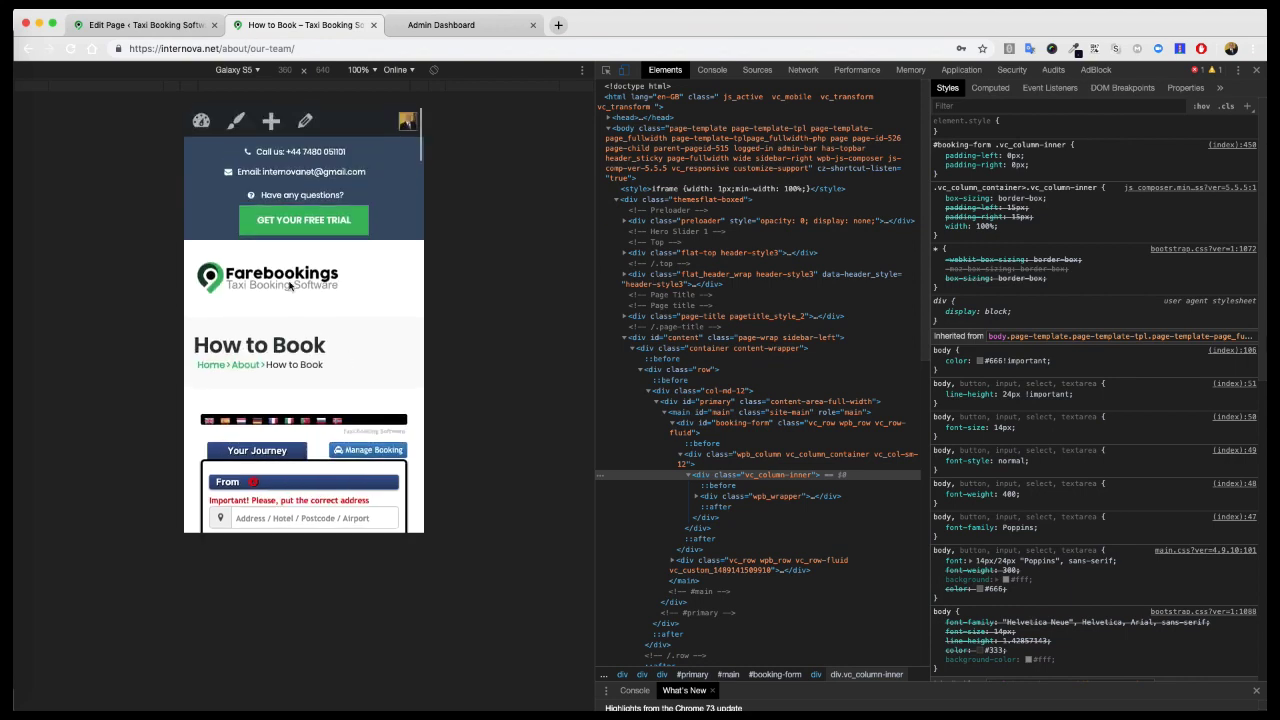
pyautogui.click(180, 30)
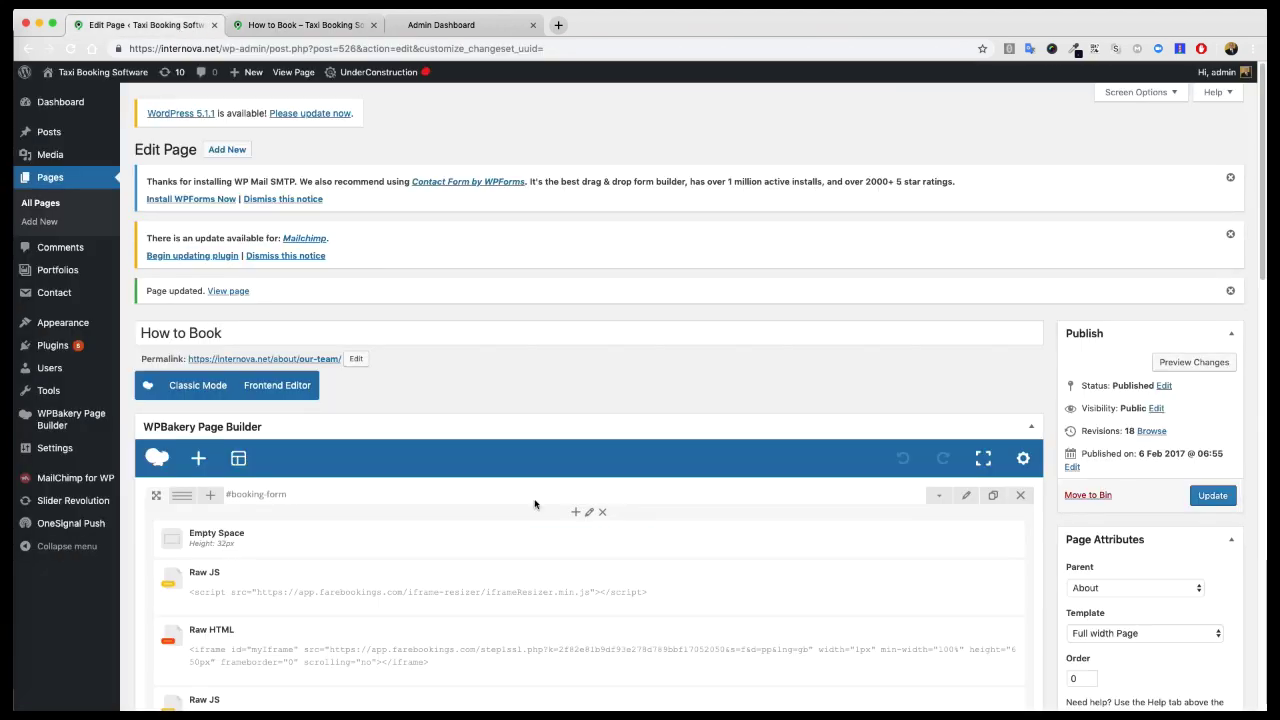
# Step: Split the booking-form row into two columns, placing the empty column on the right
pyautogui.scroll(-1, 428, 591)
pyautogui.scroll(-3, 413, 581)
pyautogui.scroll(2, 360, 560)
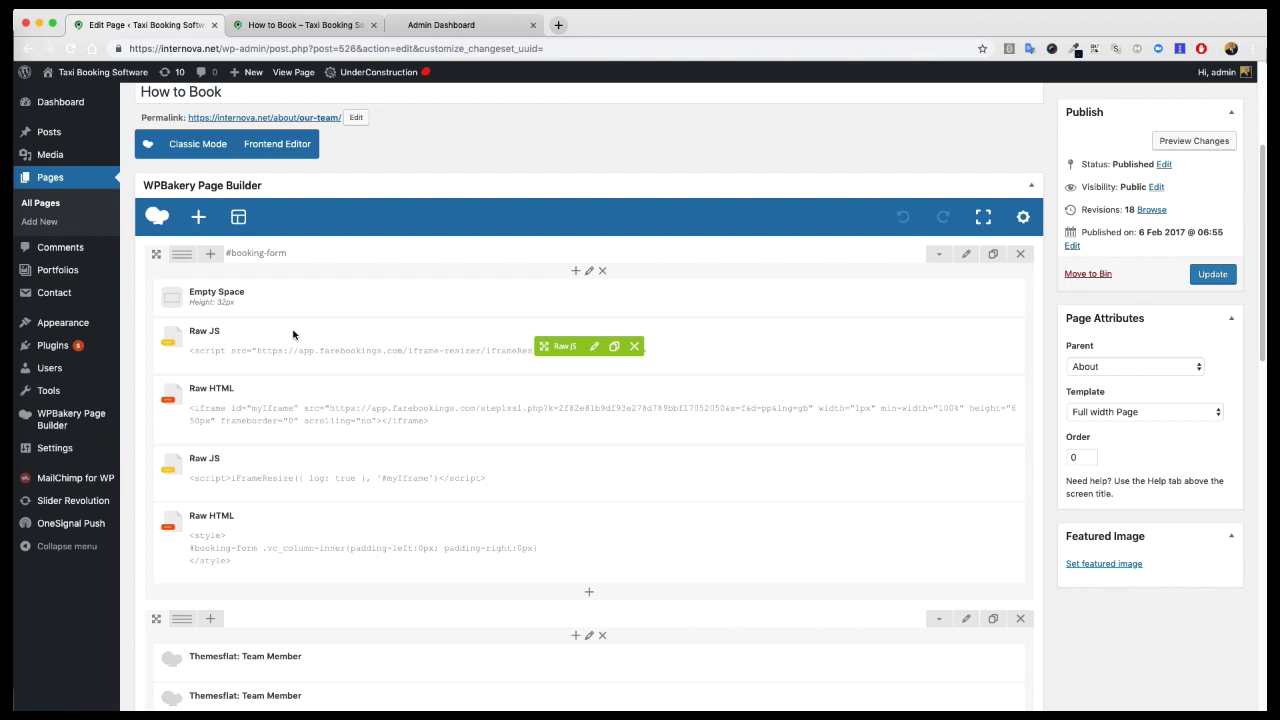
pyautogui.moveTo(182, 495)
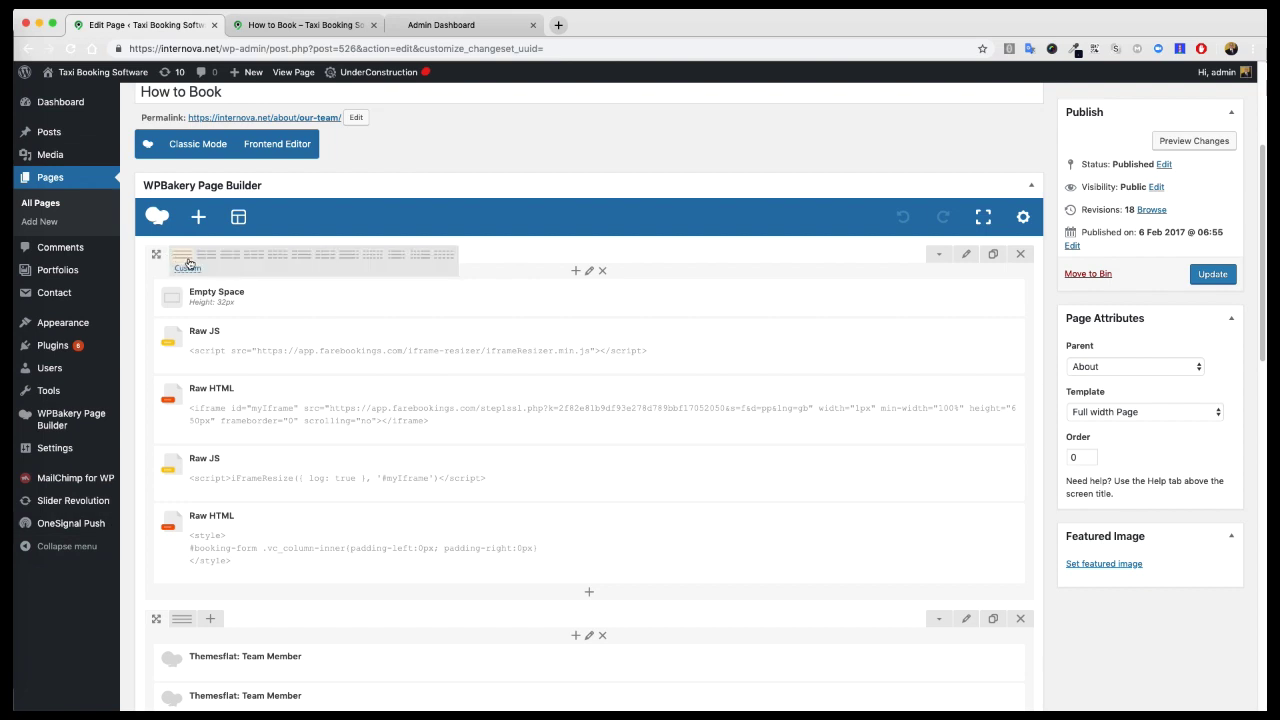
pyautogui.moveTo(181, 254)
pyautogui.click(231, 257)
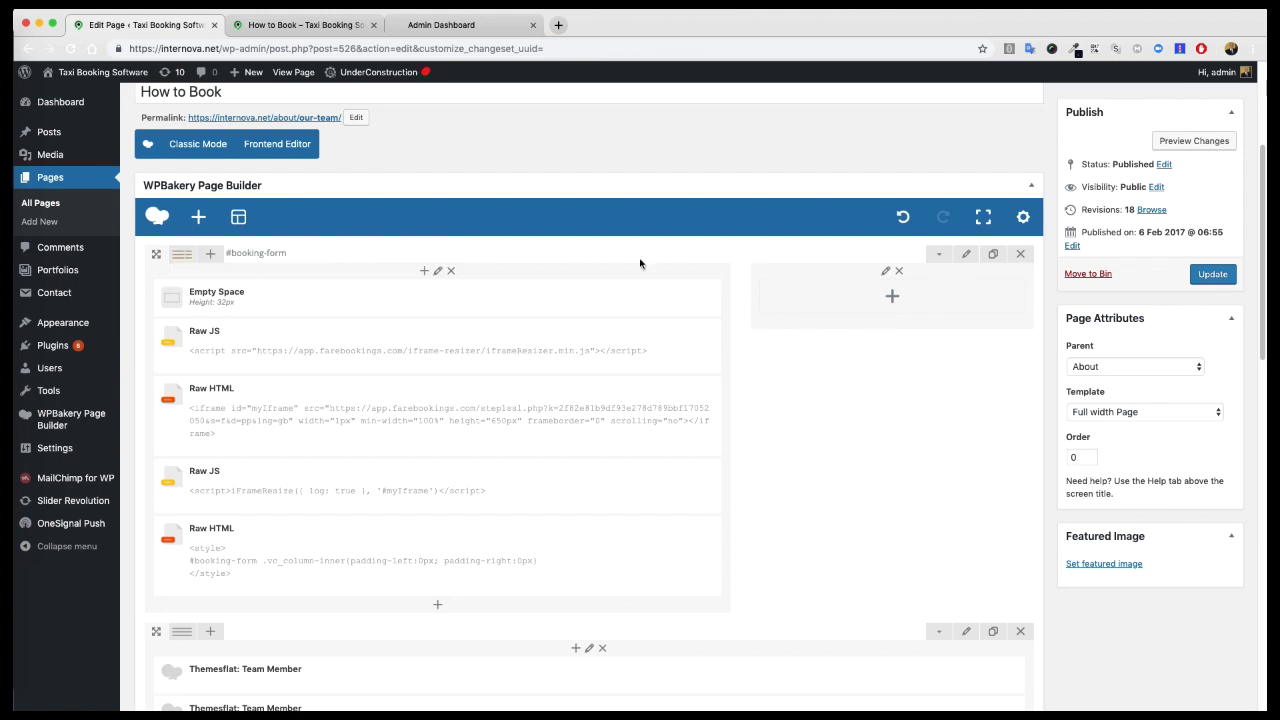
pyautogui.moveTo(843, 277); pyautogui.dragTo(223, 296)
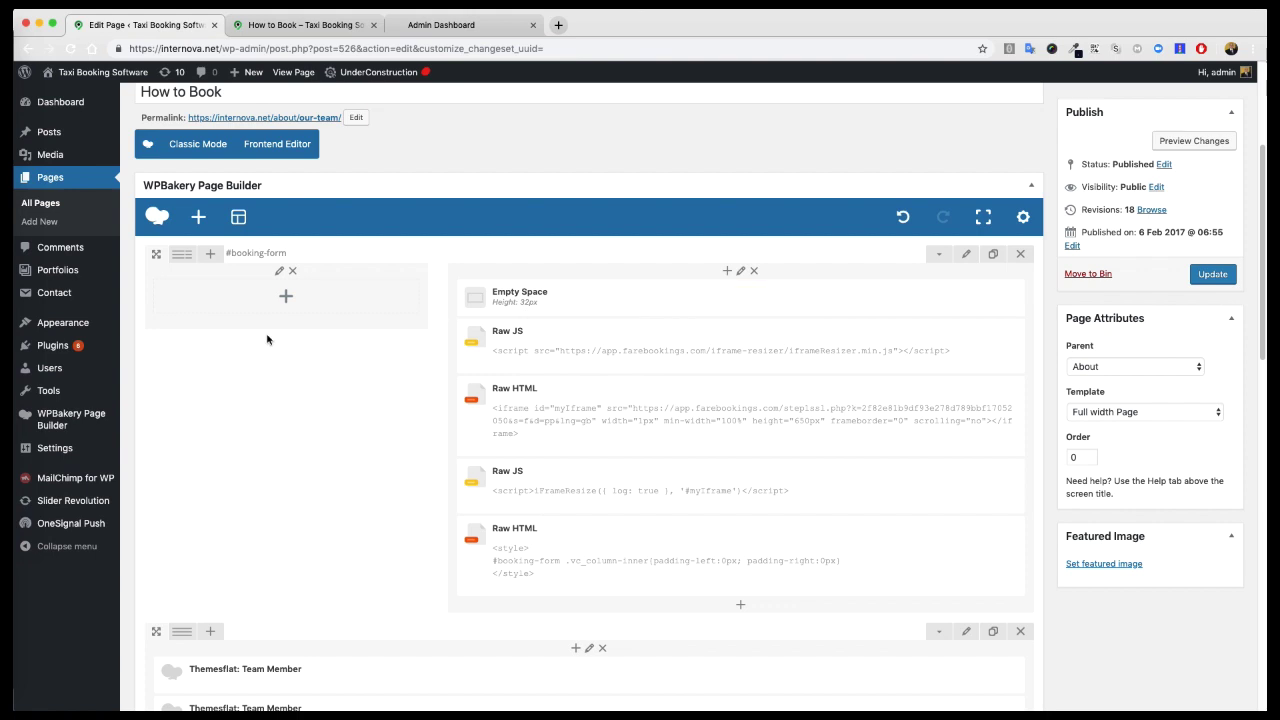
pyautogui.moveTo(692, 297)
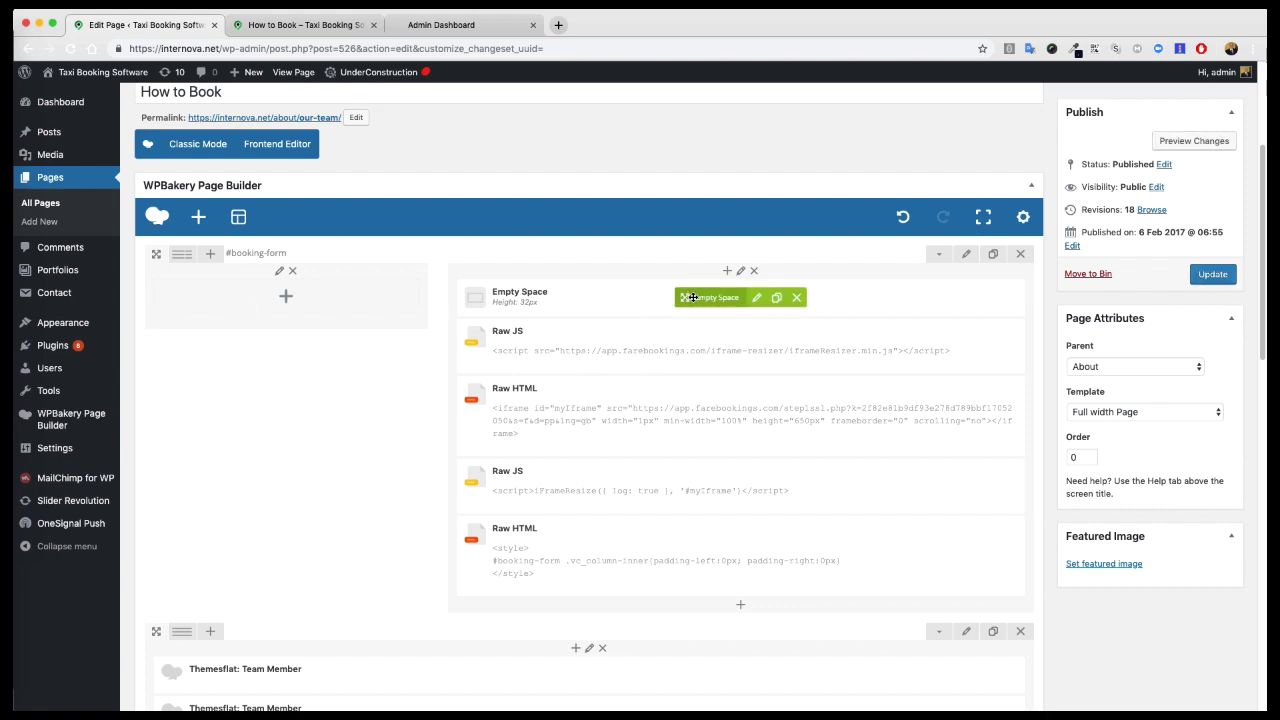
# Step: Move the Empty Space, Raw JS script, iframe HTML, resize script and style block into the left column
pyautogui.moveTo(692, 297); pyautogui.dragTo(290, 300)
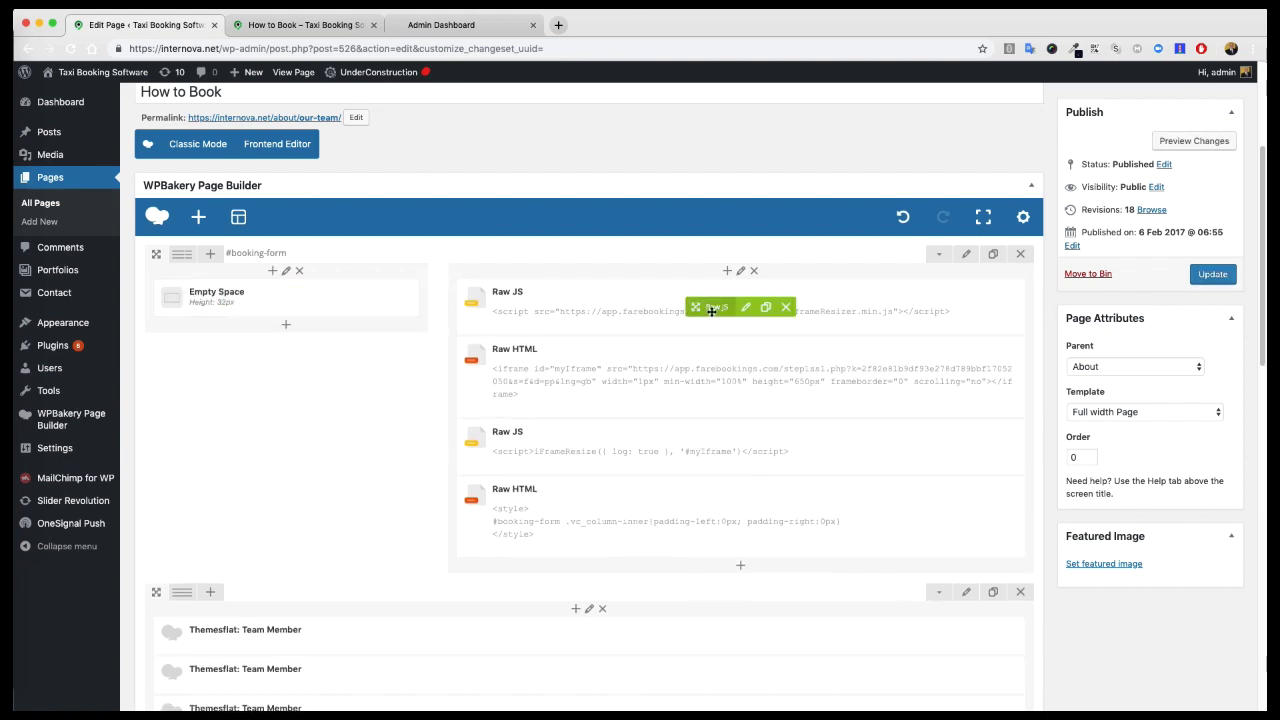
pyautogui.moveTo(476, 323); pyautogui.dragTo(224, 384)
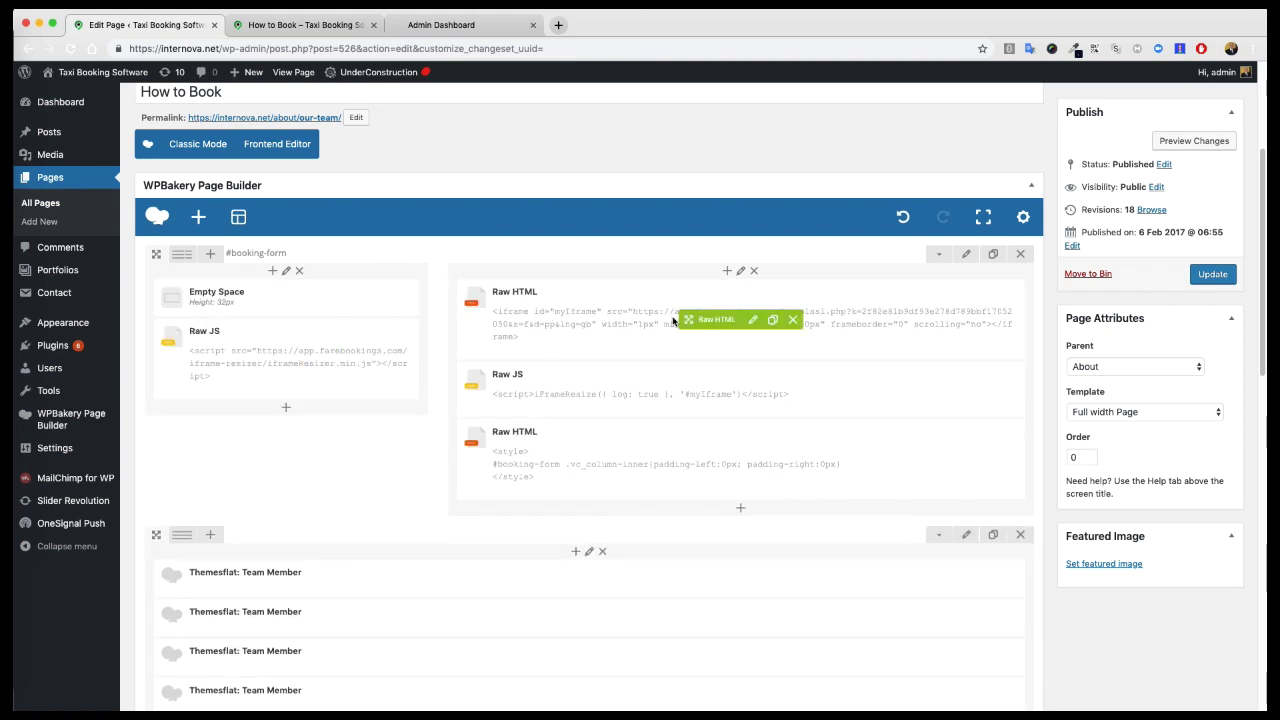
pyautogui.moveTo(704, 319); pyautogui.dragTo(243, 436)
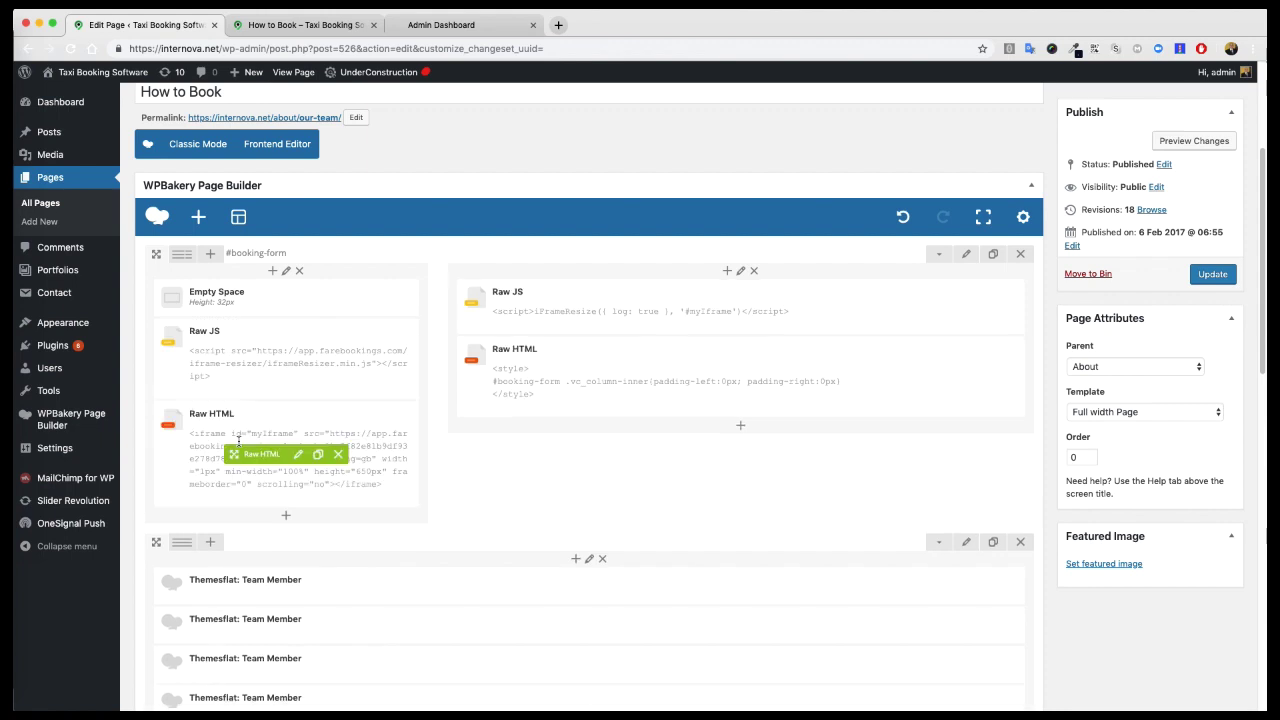
pyautogui.moveTo(712, 306)
pyautogui.mouseDown()
pyautogui.moveTo(229, 549)
pyautogui.moveTo(246, 537)
pyautogui.mouseUp()
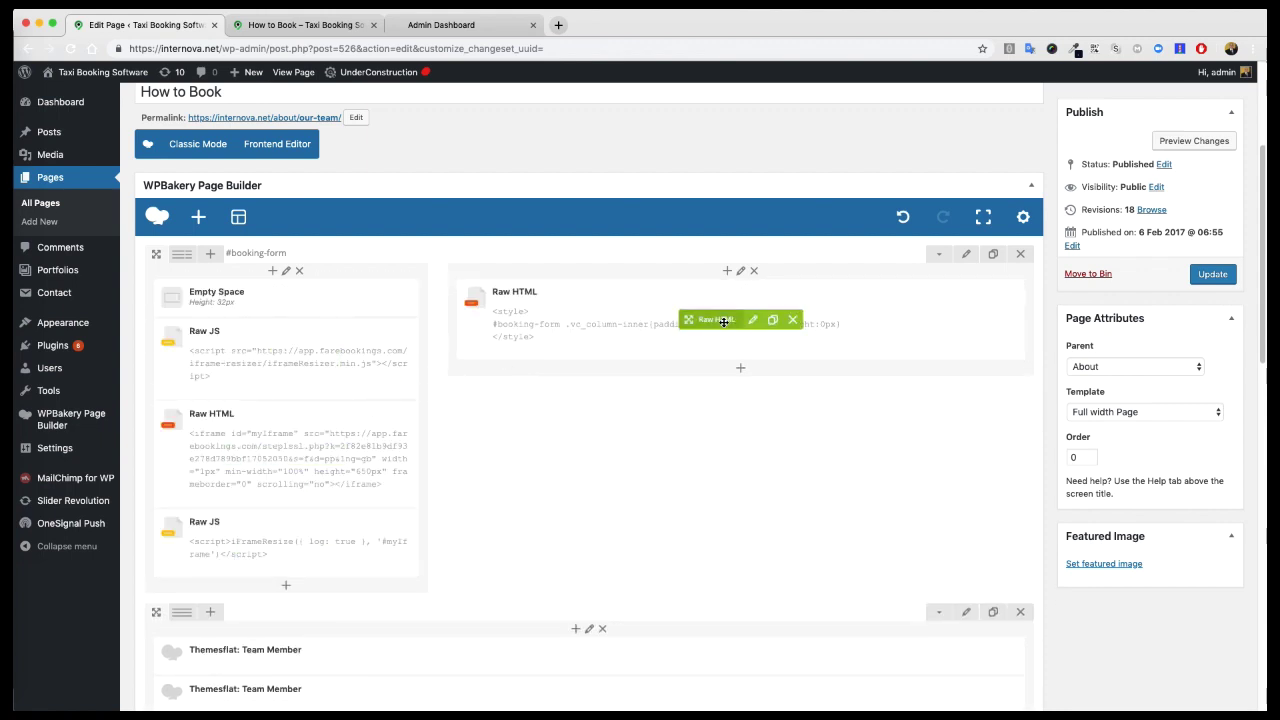
pyautogui.moveTo(728, 320)
pyautogui.mouseDown()
pyautogui.moveTo(336, 512)
pyautogui.moveTo(345, 555)
pyautogui.mouseUp()
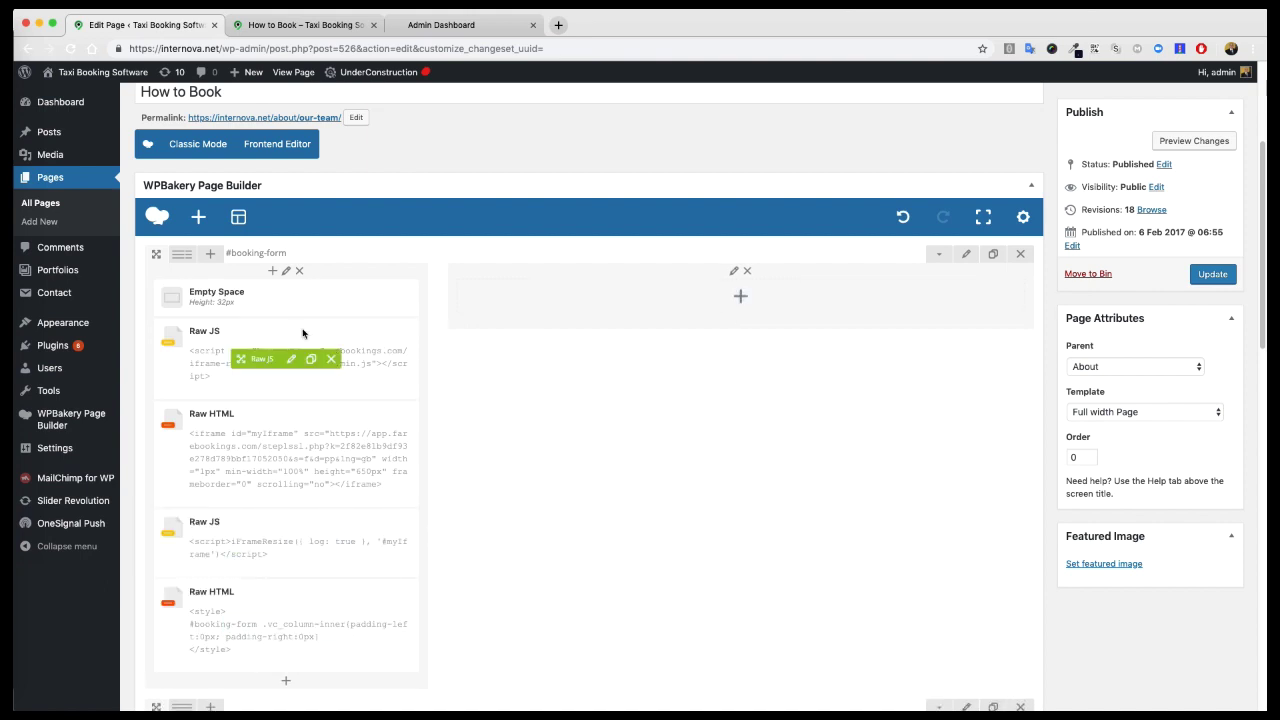
pyautogui.click(741, 297)
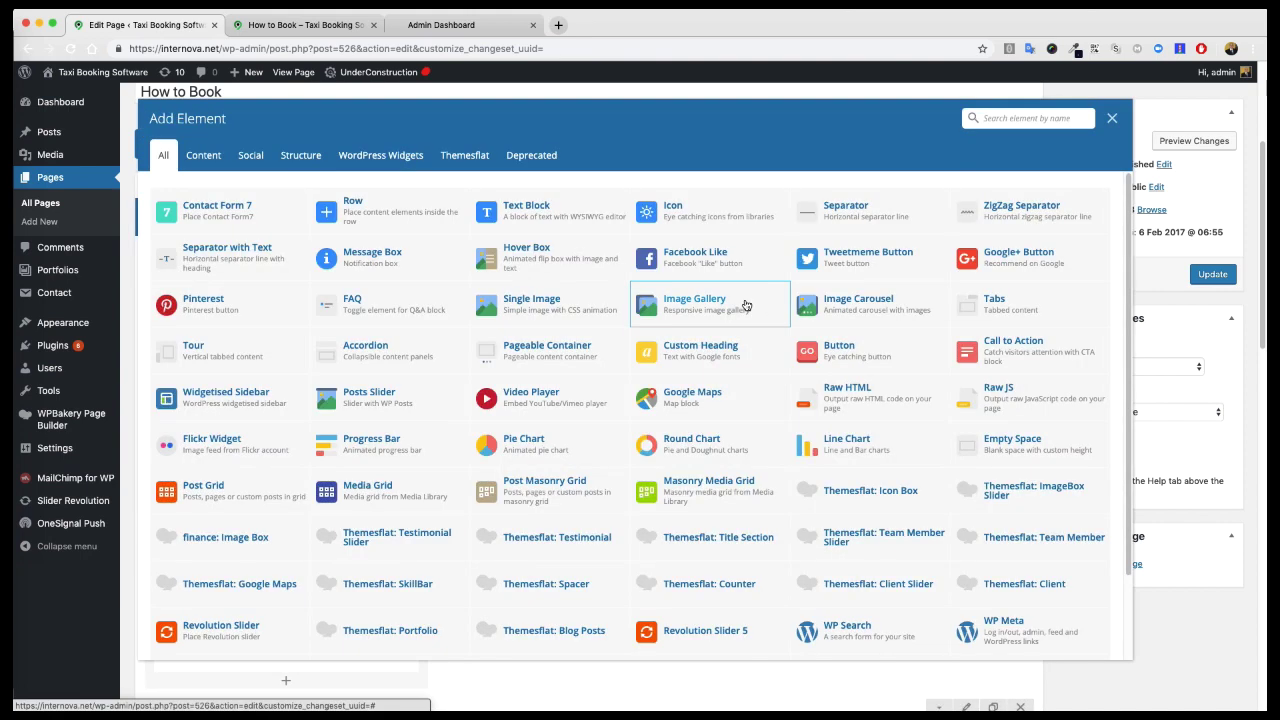
# Step: Add an Empty Space spacer to the right column
pyautogui.write('space')
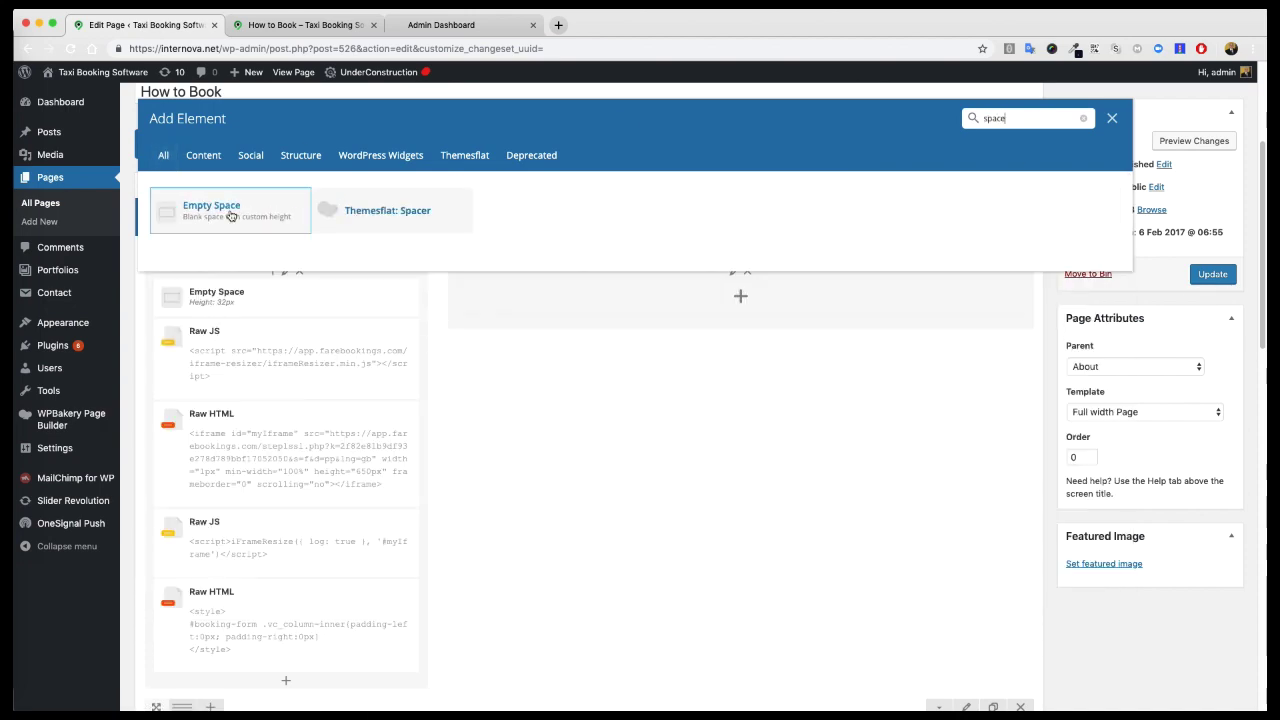
pyautogui.click(225, 210)
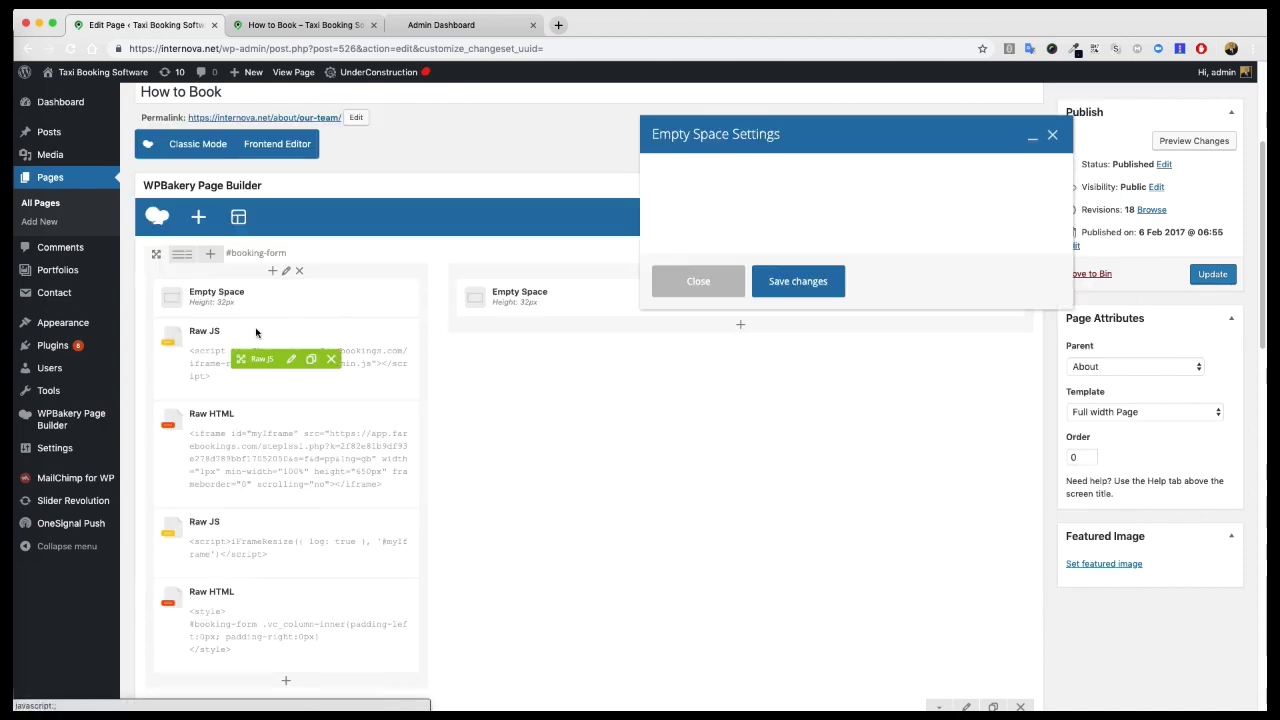
pyautogui.click(795, 436)
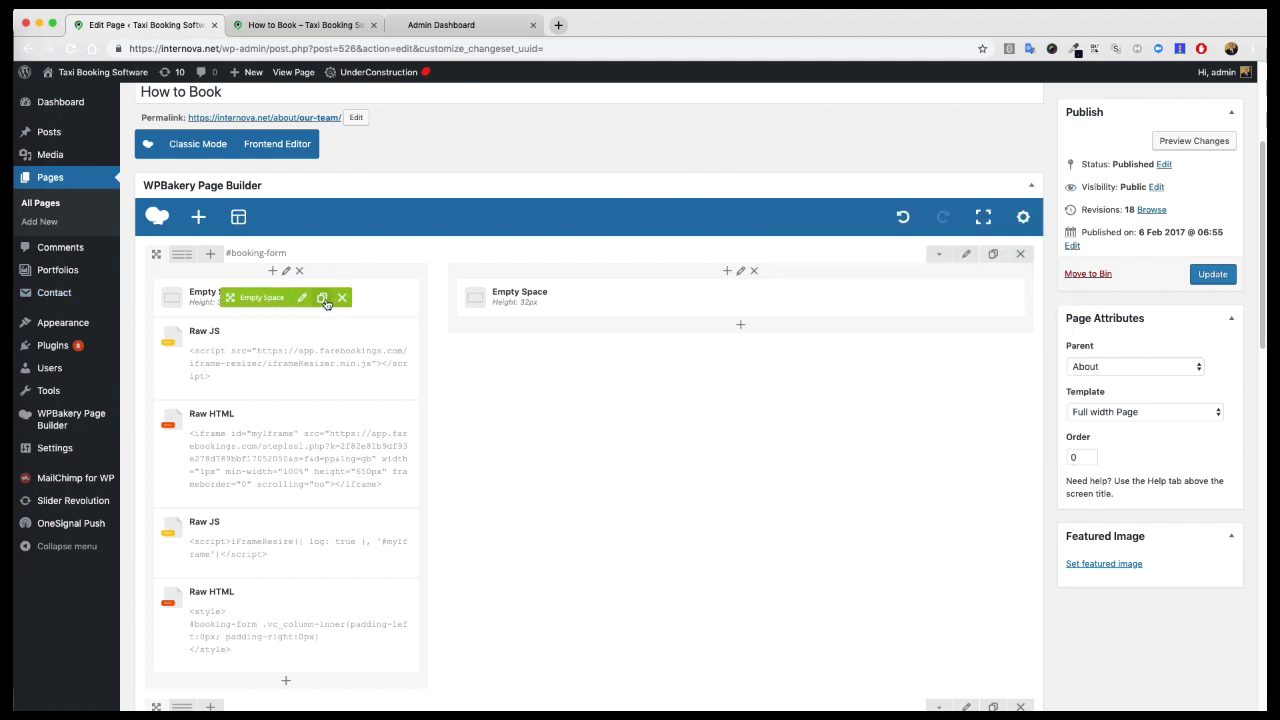
pyautogui.click(321, 297)
pyautogui.moveTo(291, 335); pyautogui.dragTo(593, 307)
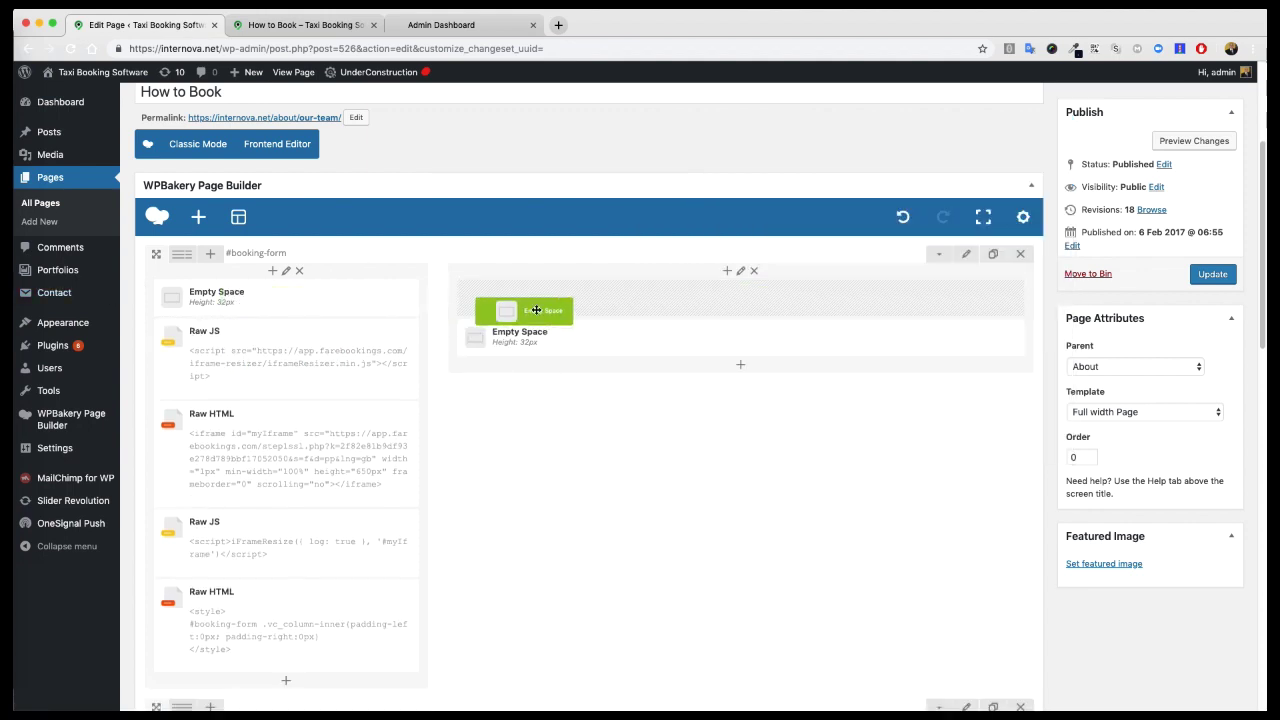
pyautogui.click(797, 337)
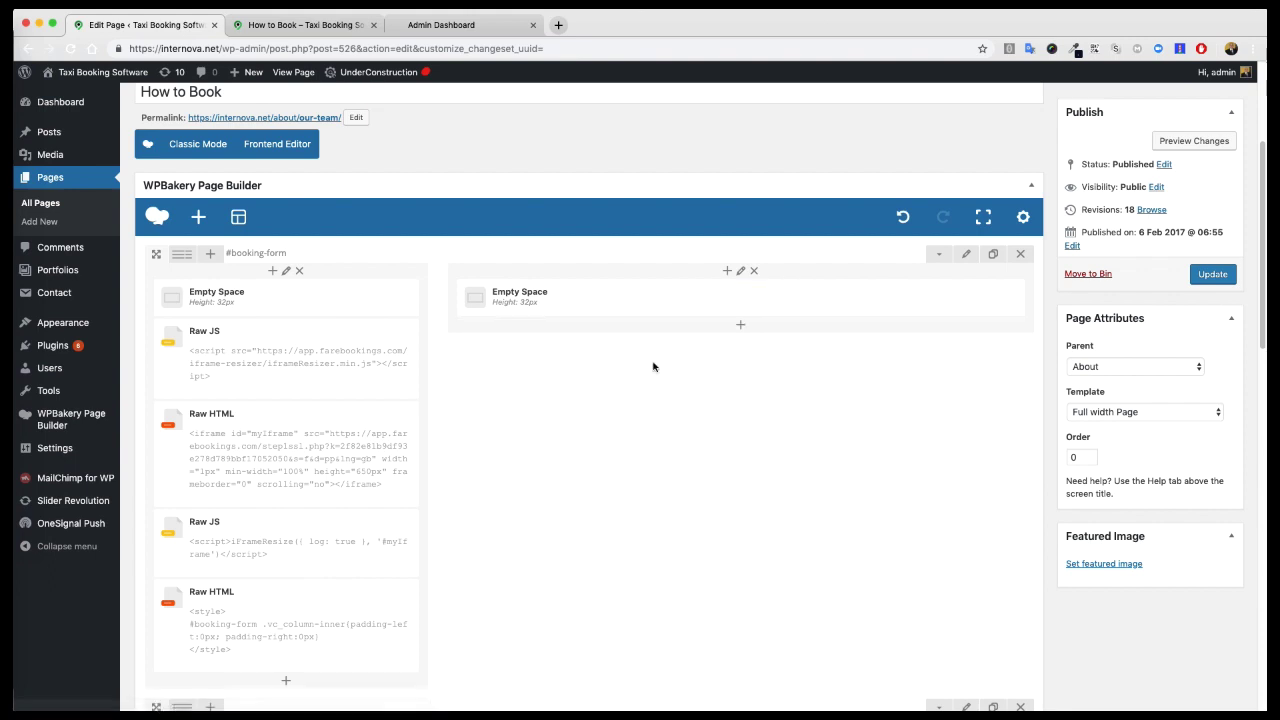
# Step: Add a Video Player element to the right column with default settings
pyautogui.click(740, 325)
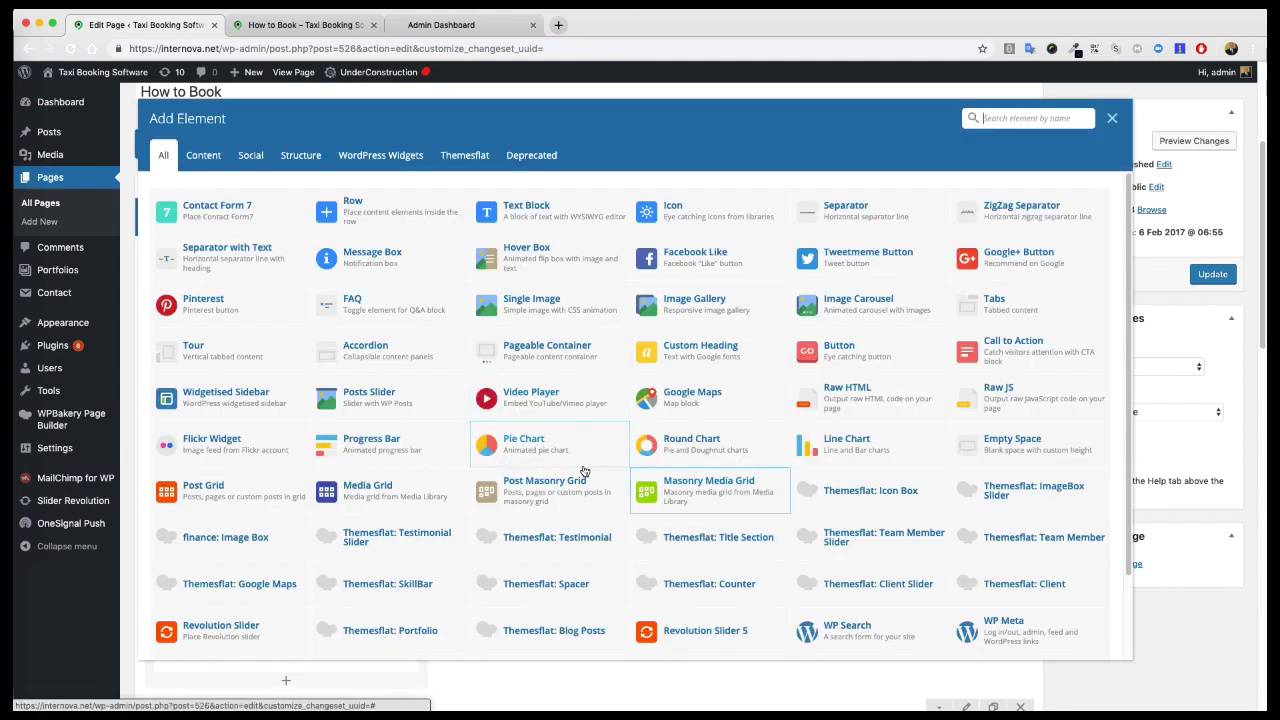
pyautogui.click(539, 405)
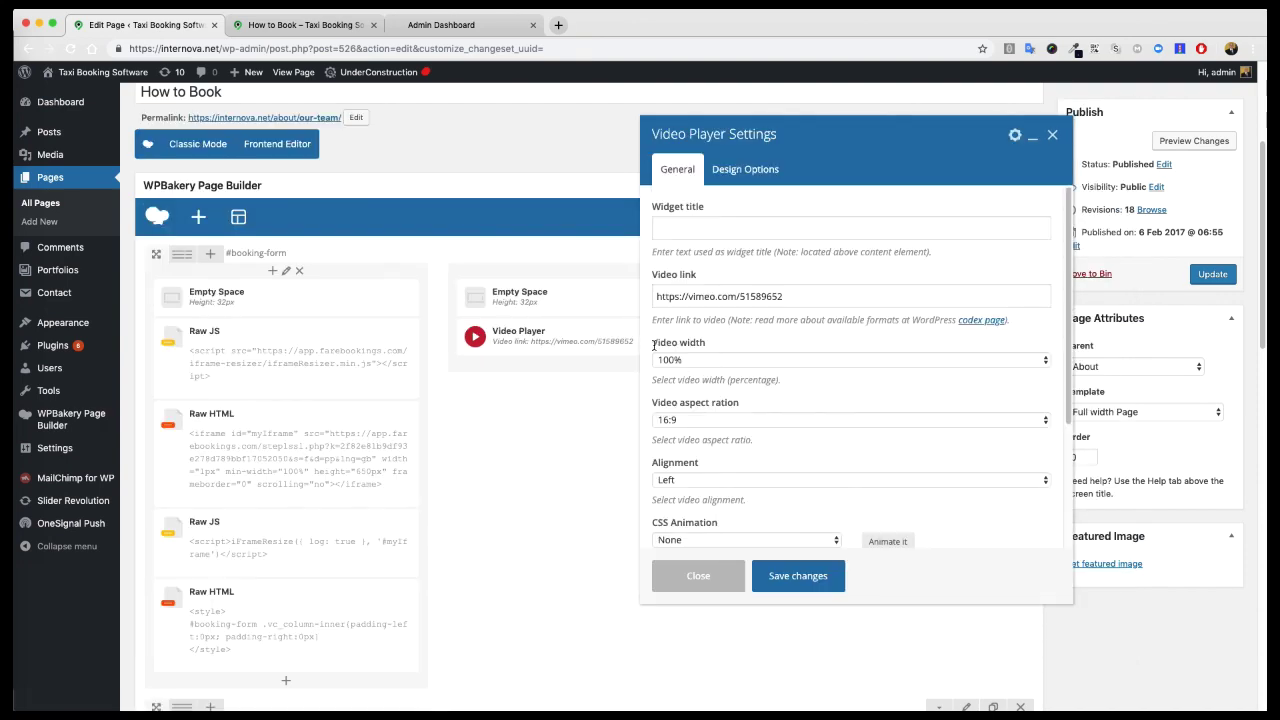
pyautogui.click(805, 580)
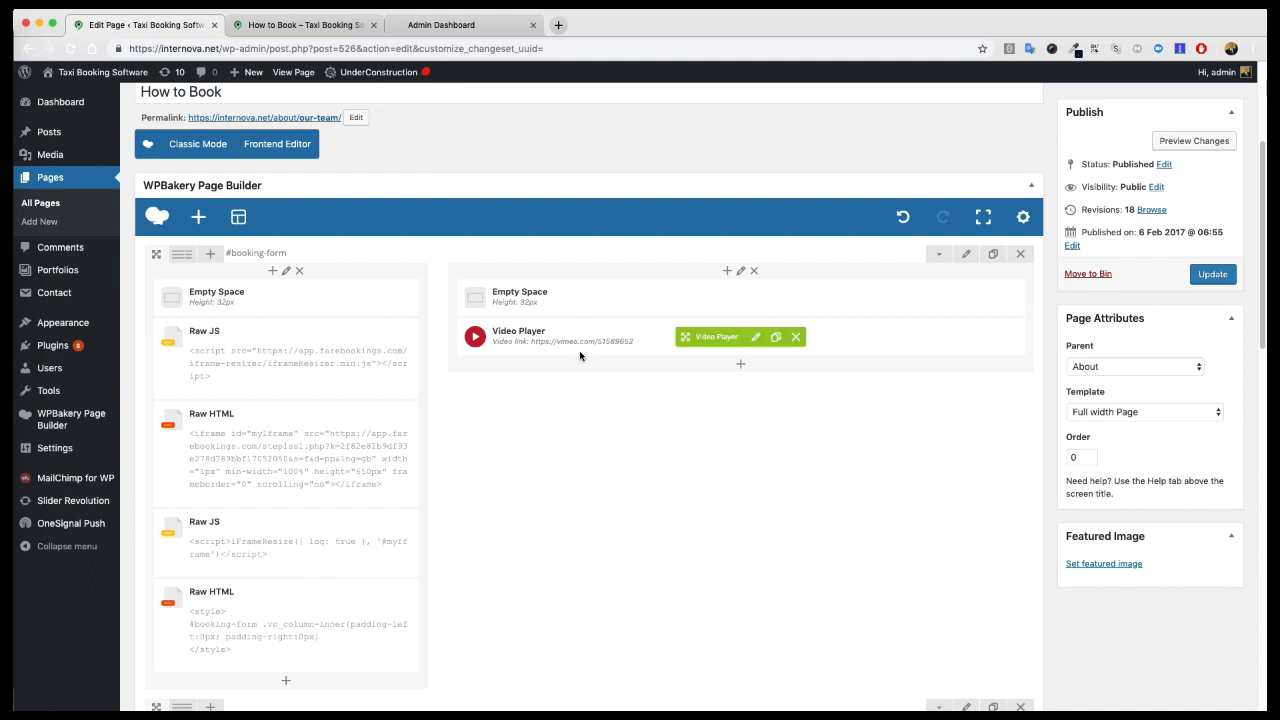
# Step: Add a Custom Heading reading 'How to book emplanation' to the right column
pyautogui.click(741, 367)
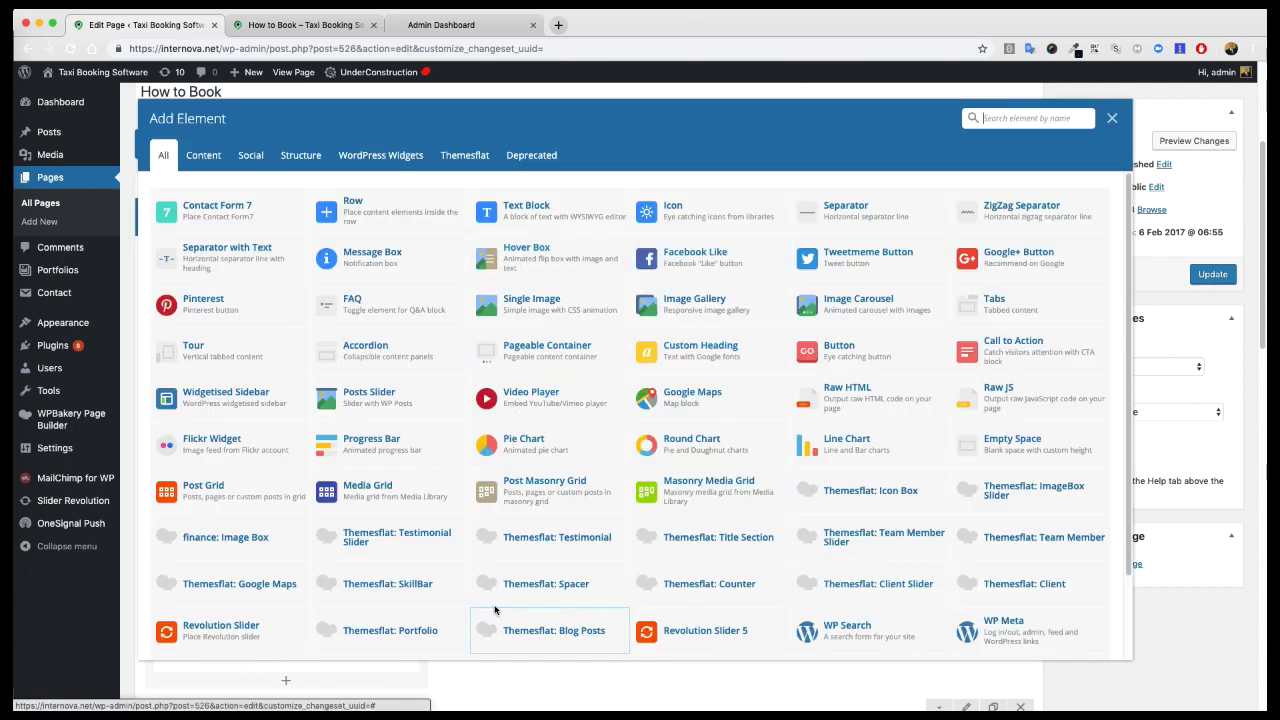
pyautogui.click(711, 360)
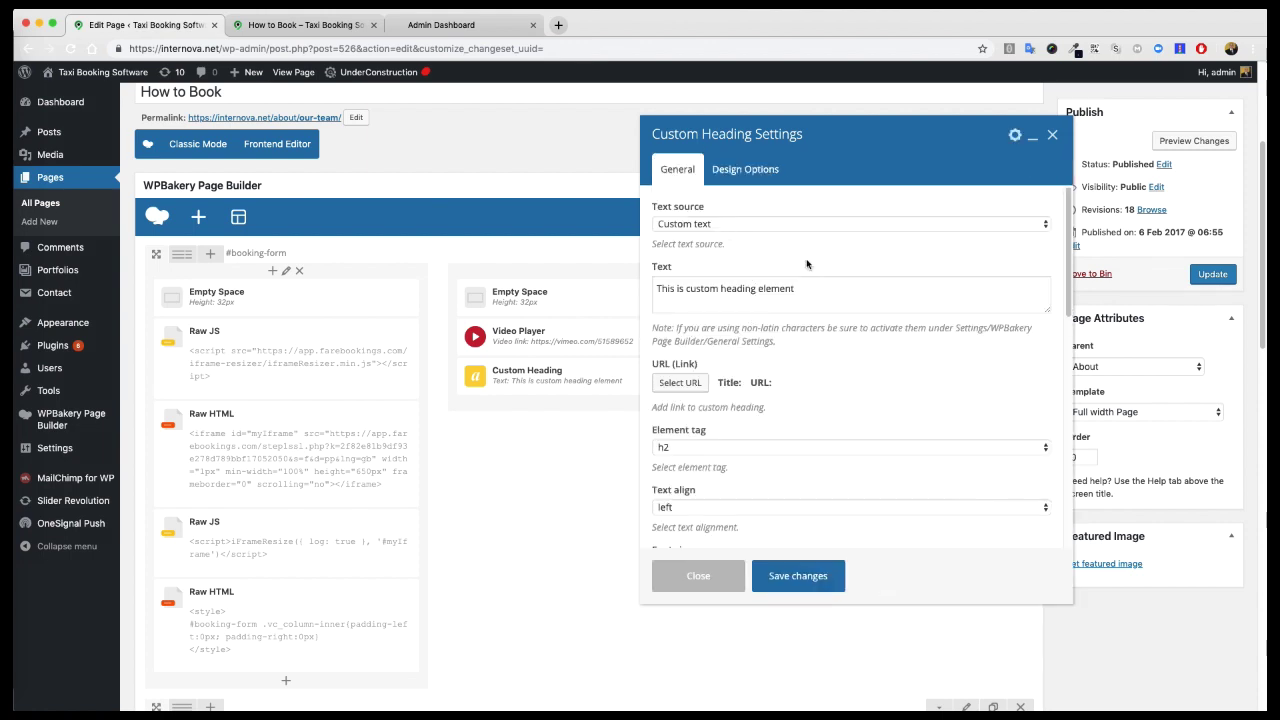
pyautogui.moveTo(826, 290); pyautogui.dragTo(637, 278)
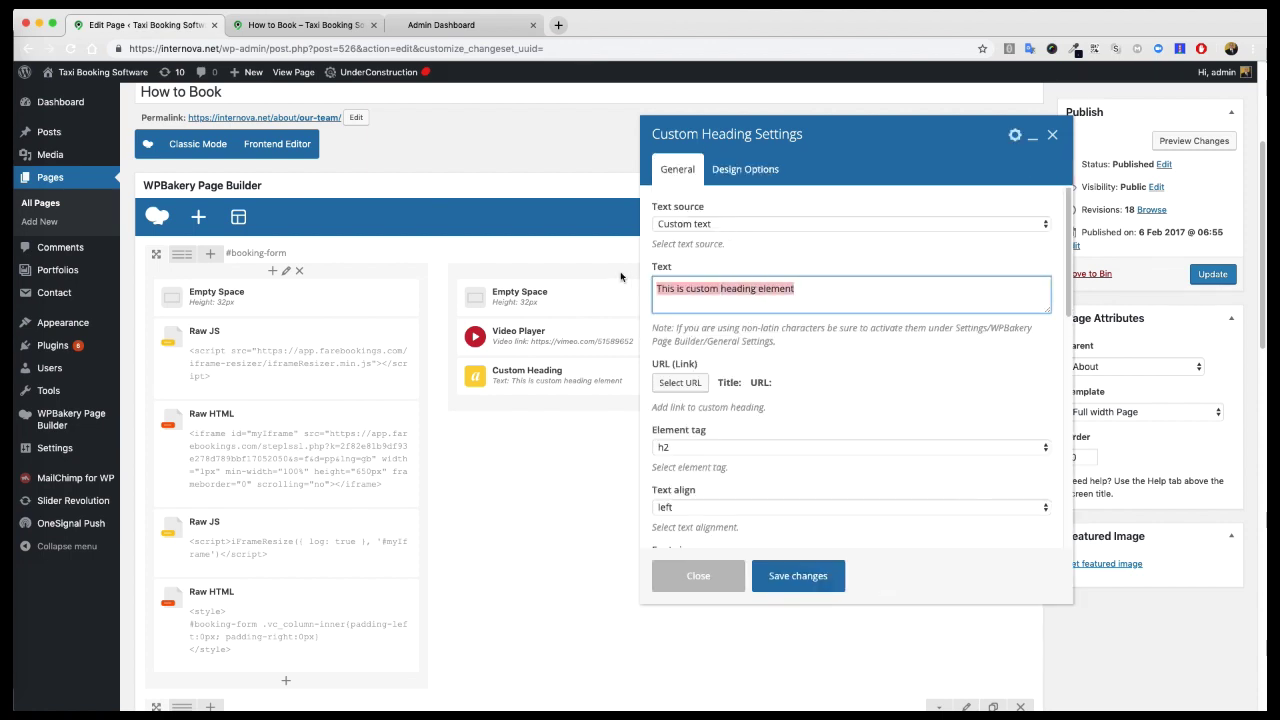
pyautogui.write('How to book emplanation')
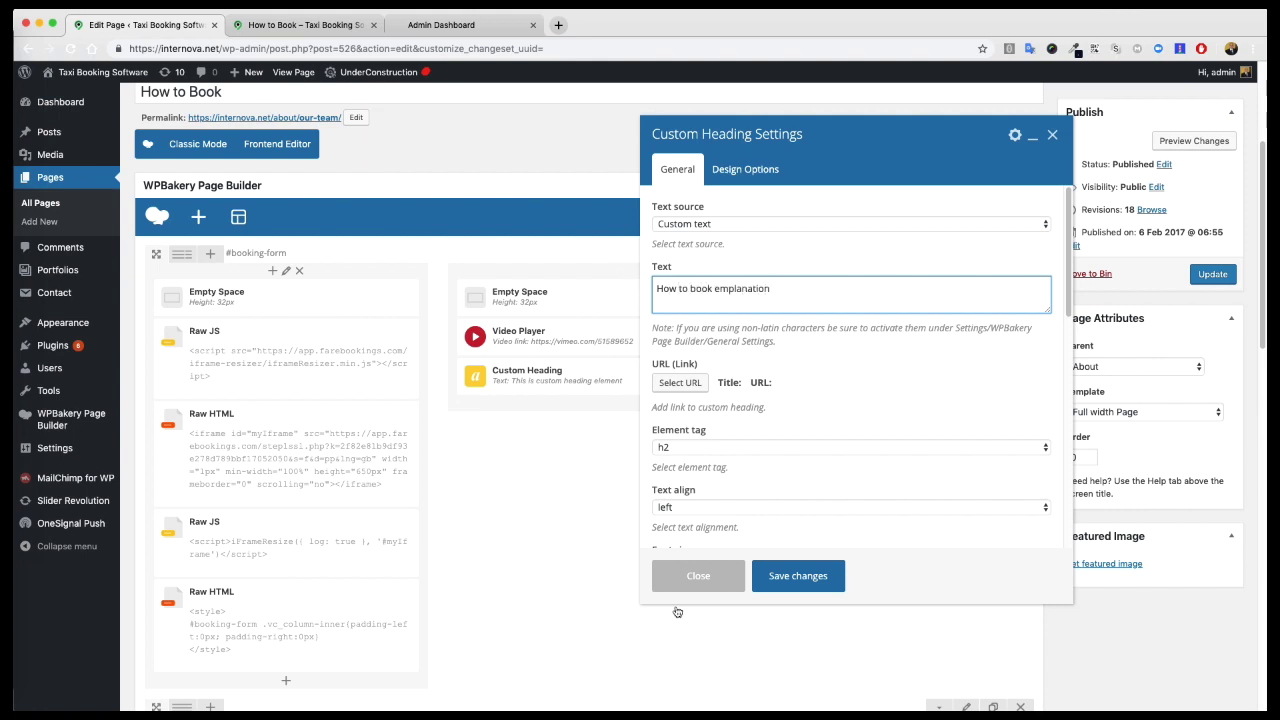
pyautogui.click(789, 583)
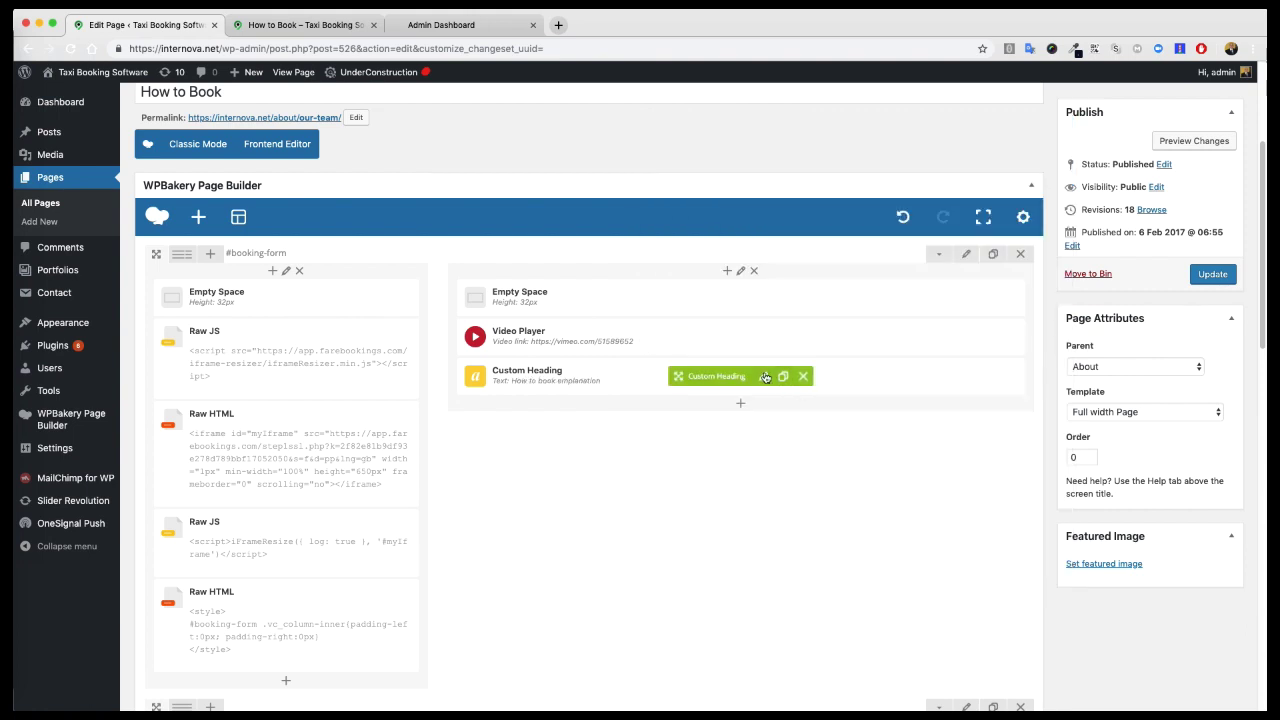
pyautogui.click(764, 377)
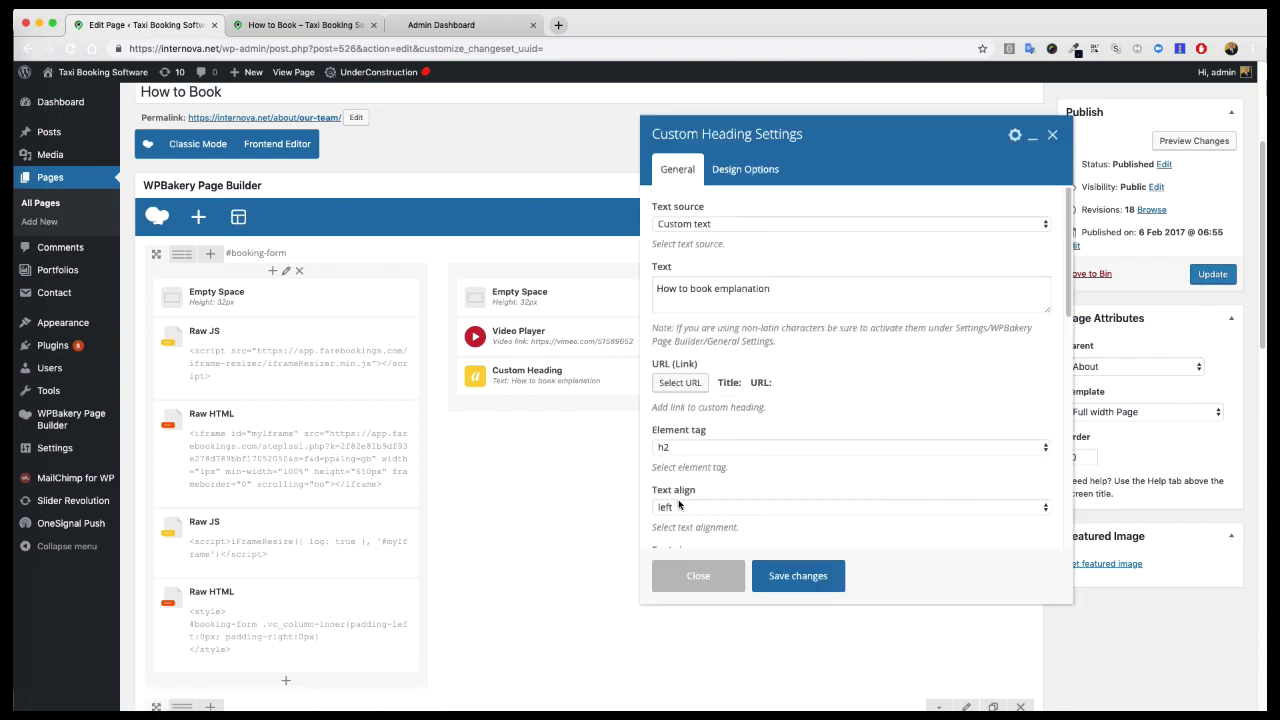
pyautogui.click(680, 506)
pyautogui.click(790, 588)
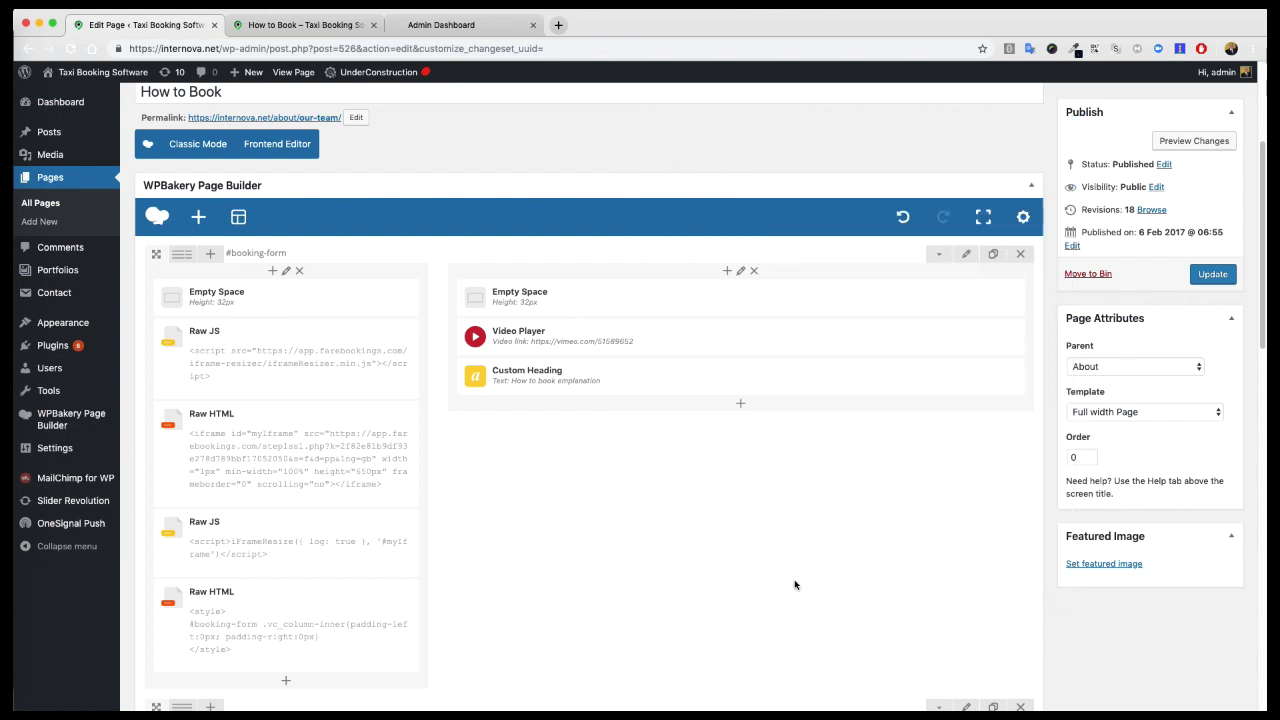
# Step: Place the heading above the video player and update the page
pyautogui.moveTo(686, 375)
pyautogui.mouseDown()
pyautogui.moveTo(690, 291)
pyautogui.moveTo(679, 356)
pyautogui.mouseUp()
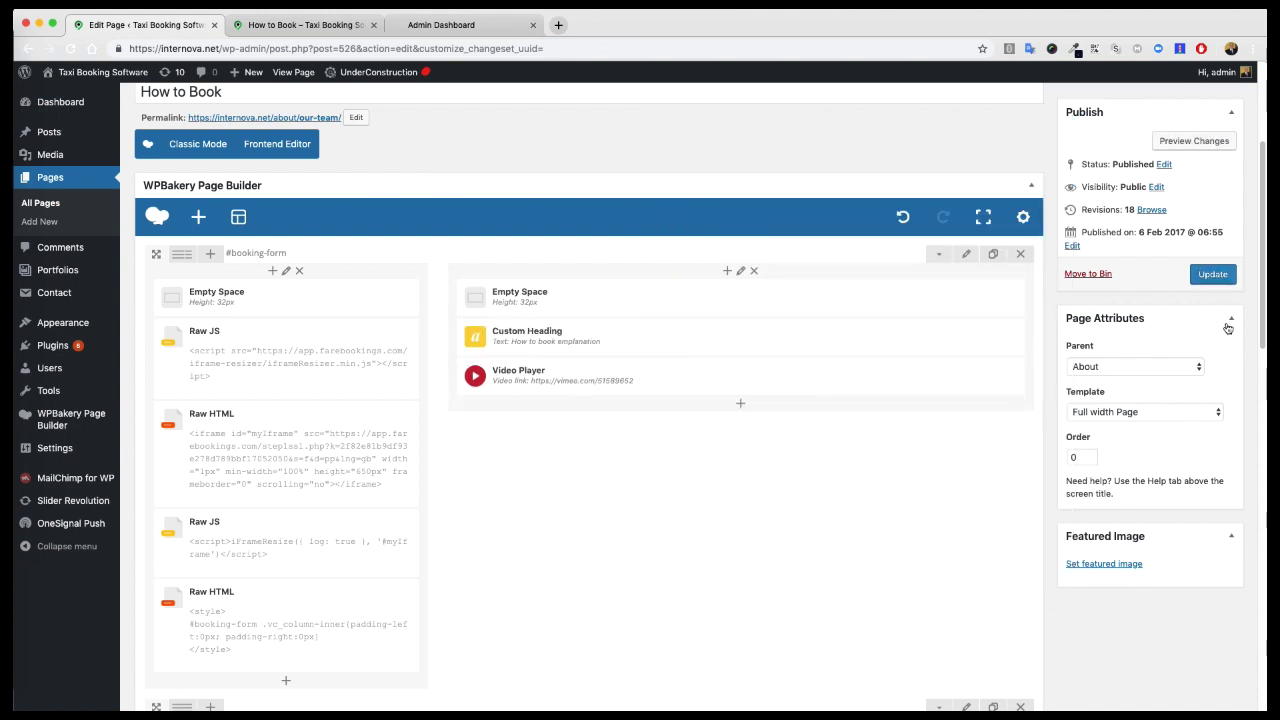
pyautogui.click(1212, 275)
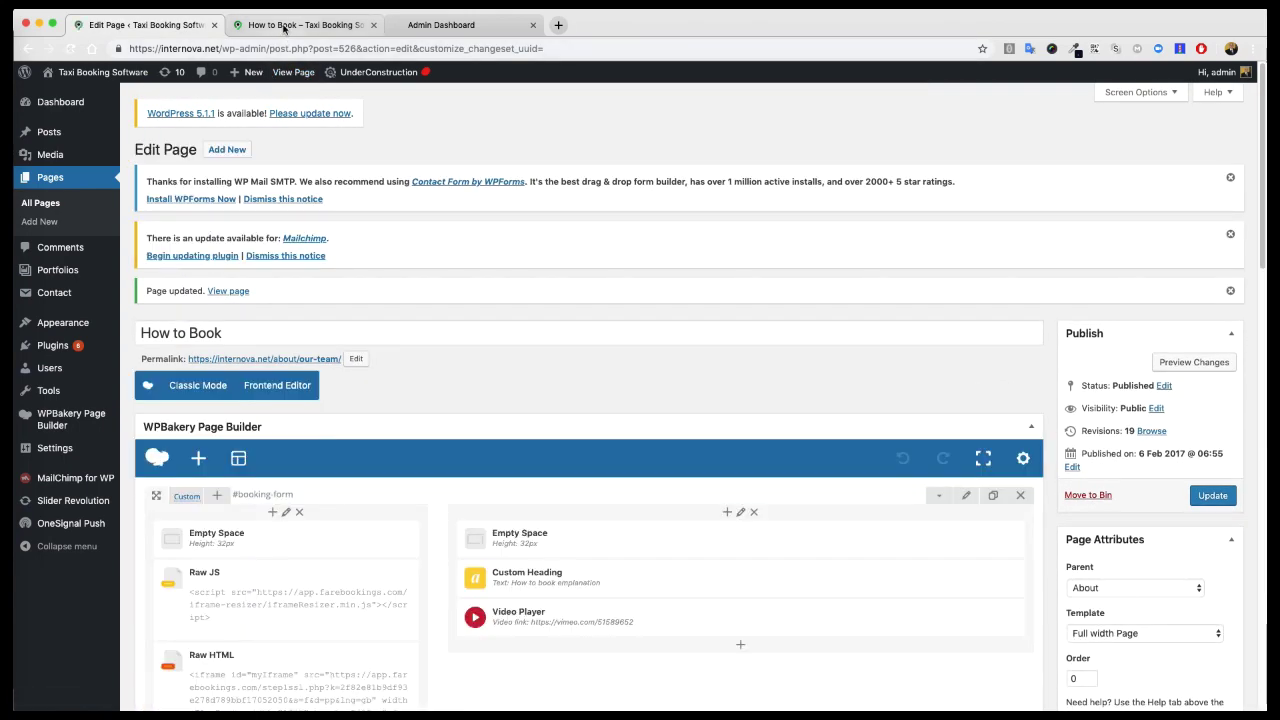
pyautogui.click(285, 29)
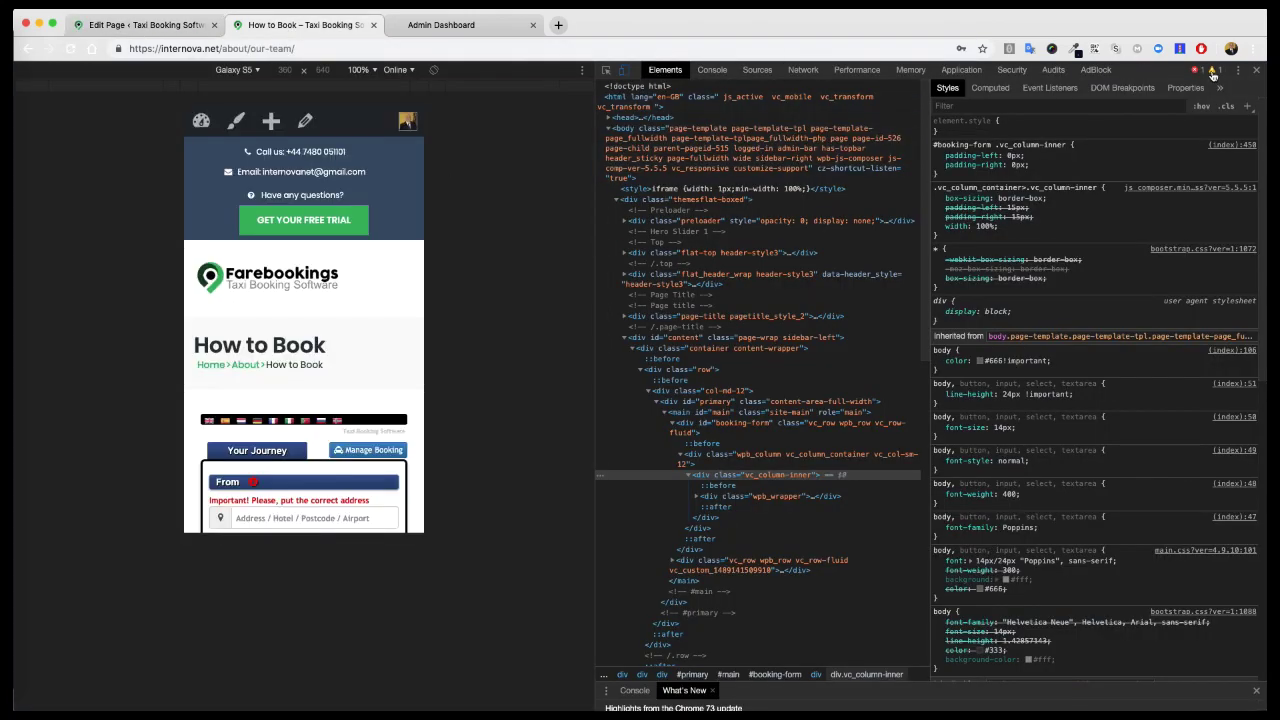
# Step: Leave device preview, reload, and scroll through the desktop How to Book layout
pyautogui.click(1256, 70)
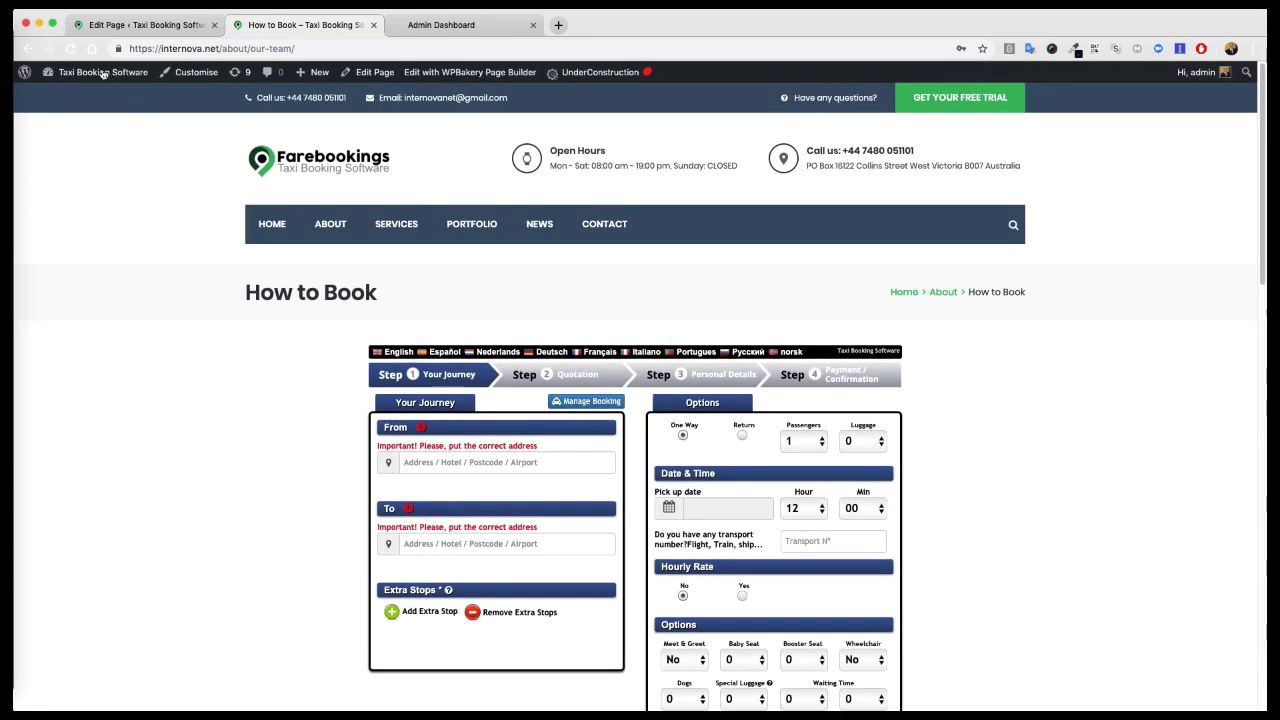
pyautogui.click(104, 100)
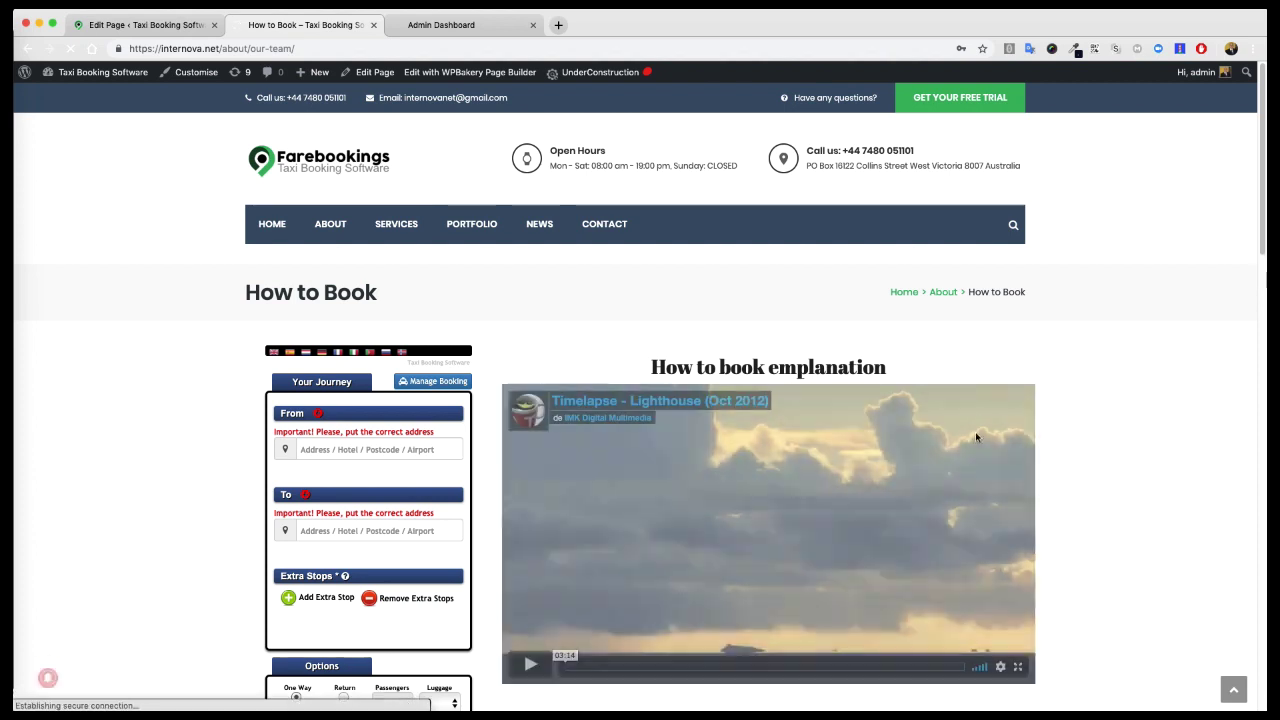
pyautogui.scroll(-2, 1166, 443)
pyautogui.scroll(-1, 1166, 443)
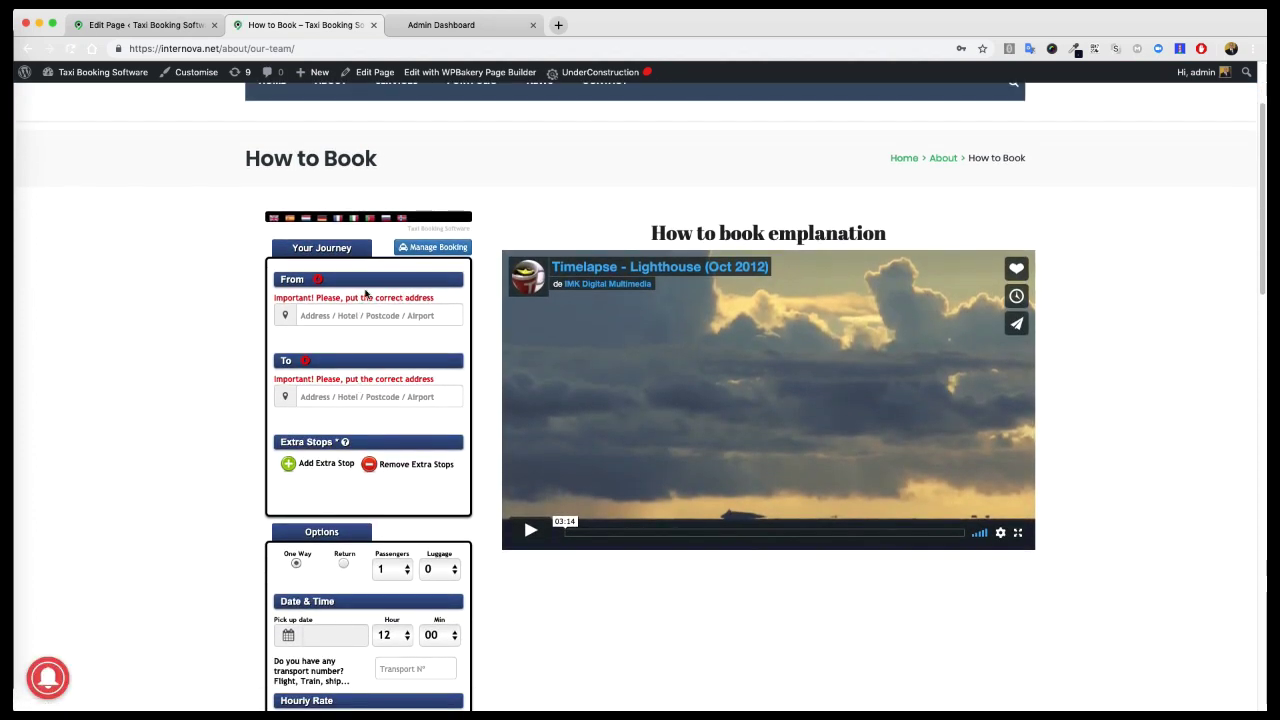
pyautogui.scroll(-3, 549, 540)
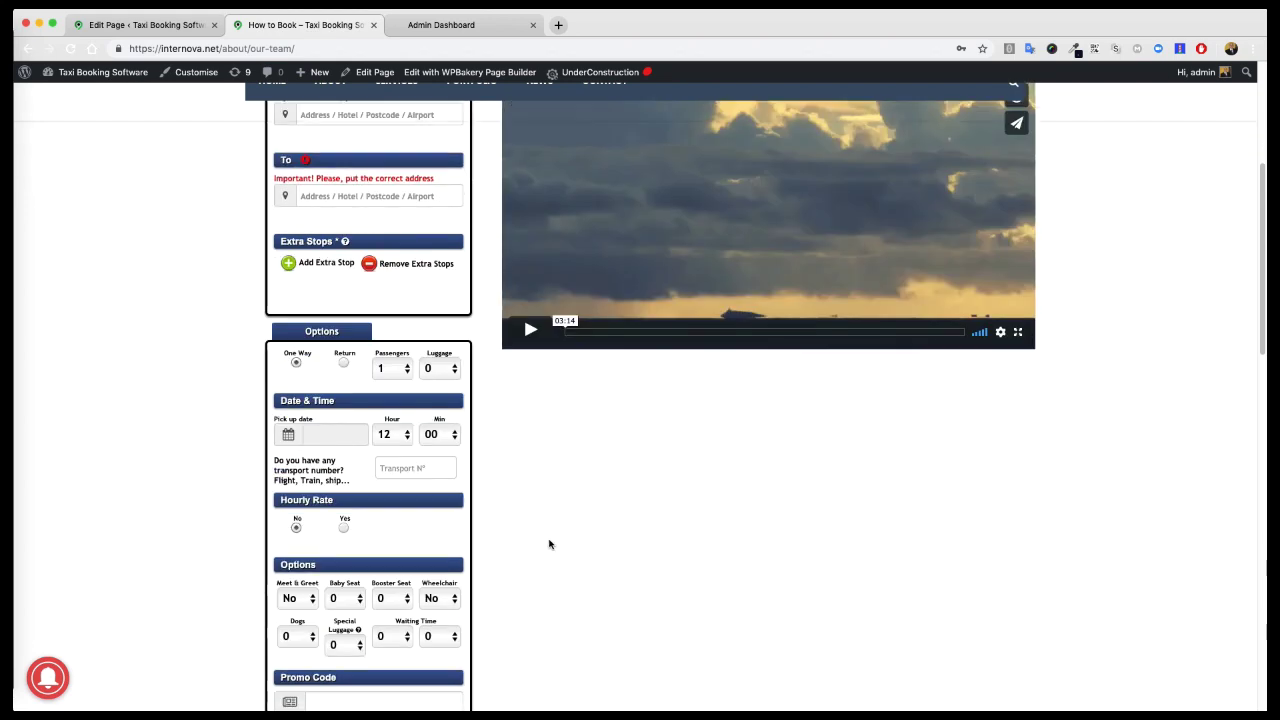
pyautogui.scroll(-3, 526, 603)
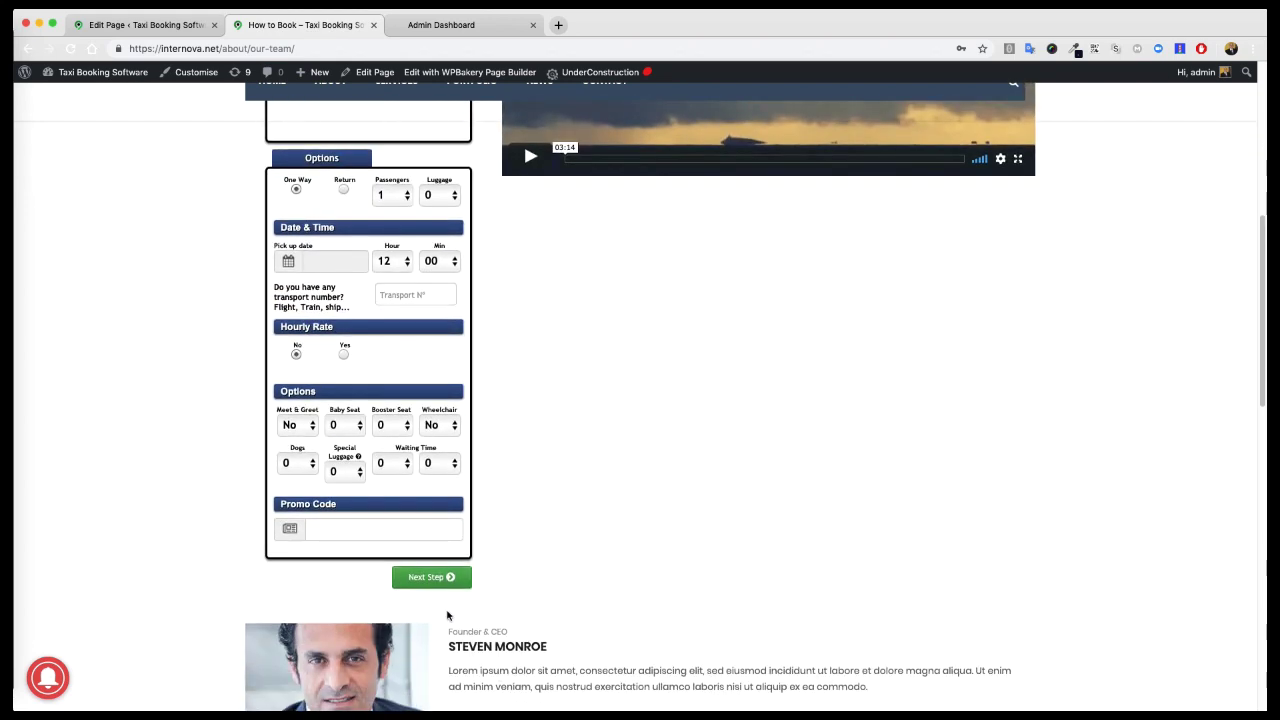
pyautogui.scroll(5, 378, 467)
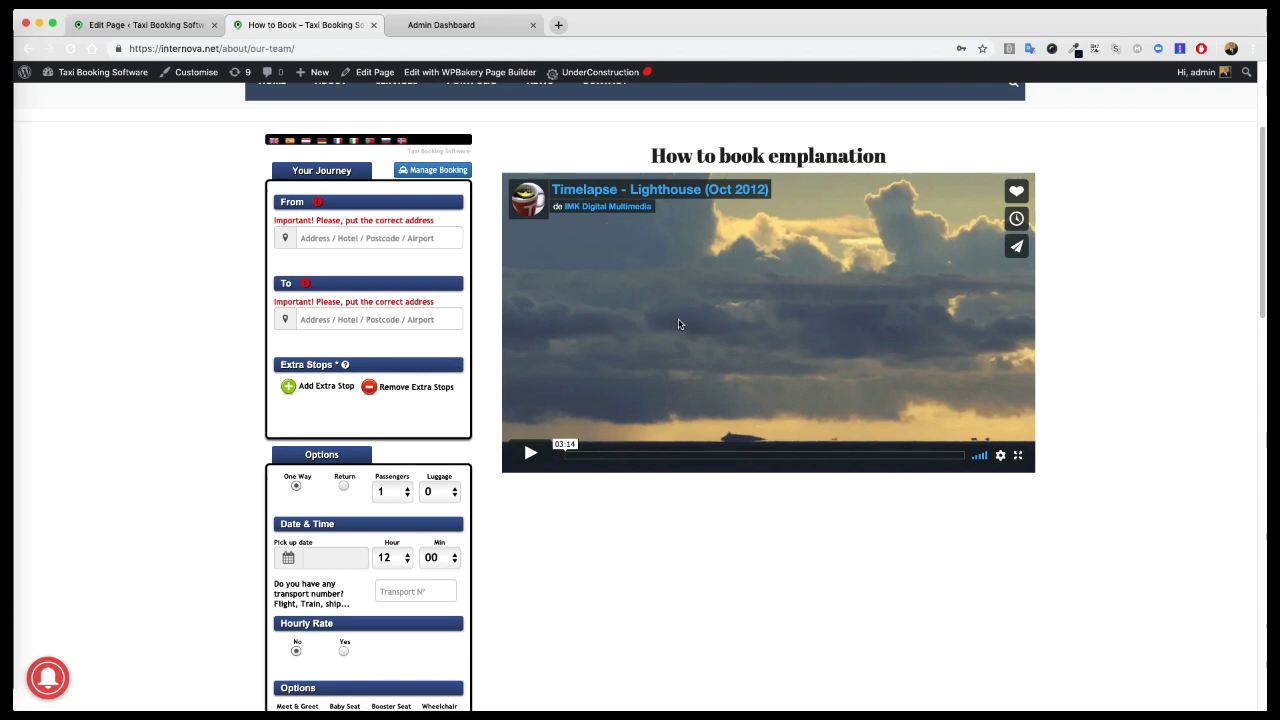
# Step: Play and pause the explanation video, then scroll to the team member section
pyautogui.click(530, 453)
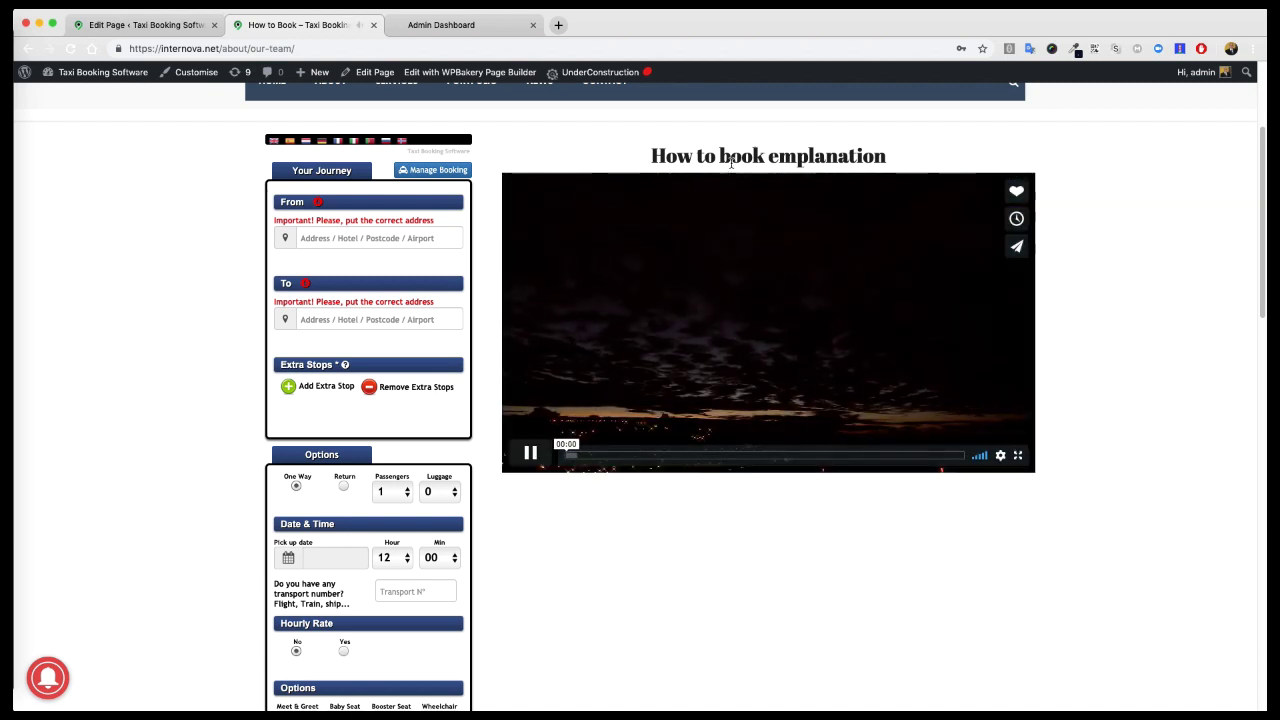
pyautogui.click(530, 456)
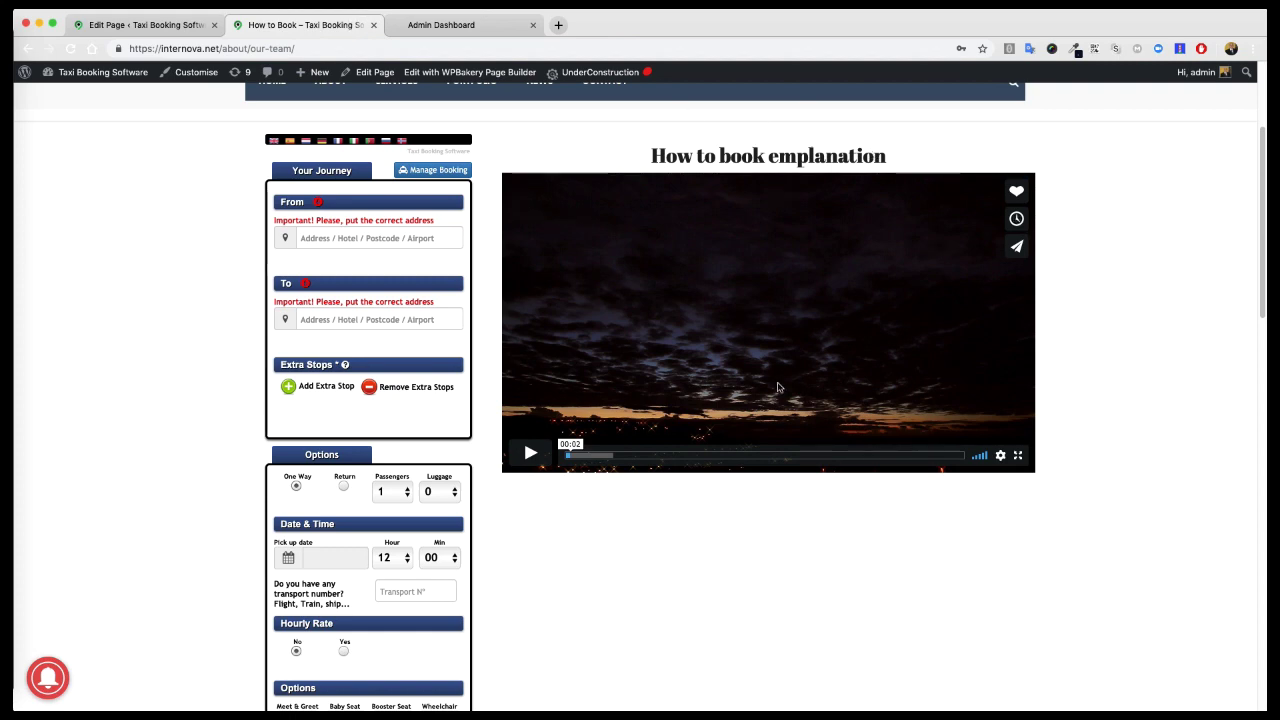
pyautogui.scroll(-1, 843, 584)
pyautogui.scroll(-9, 843, 584)
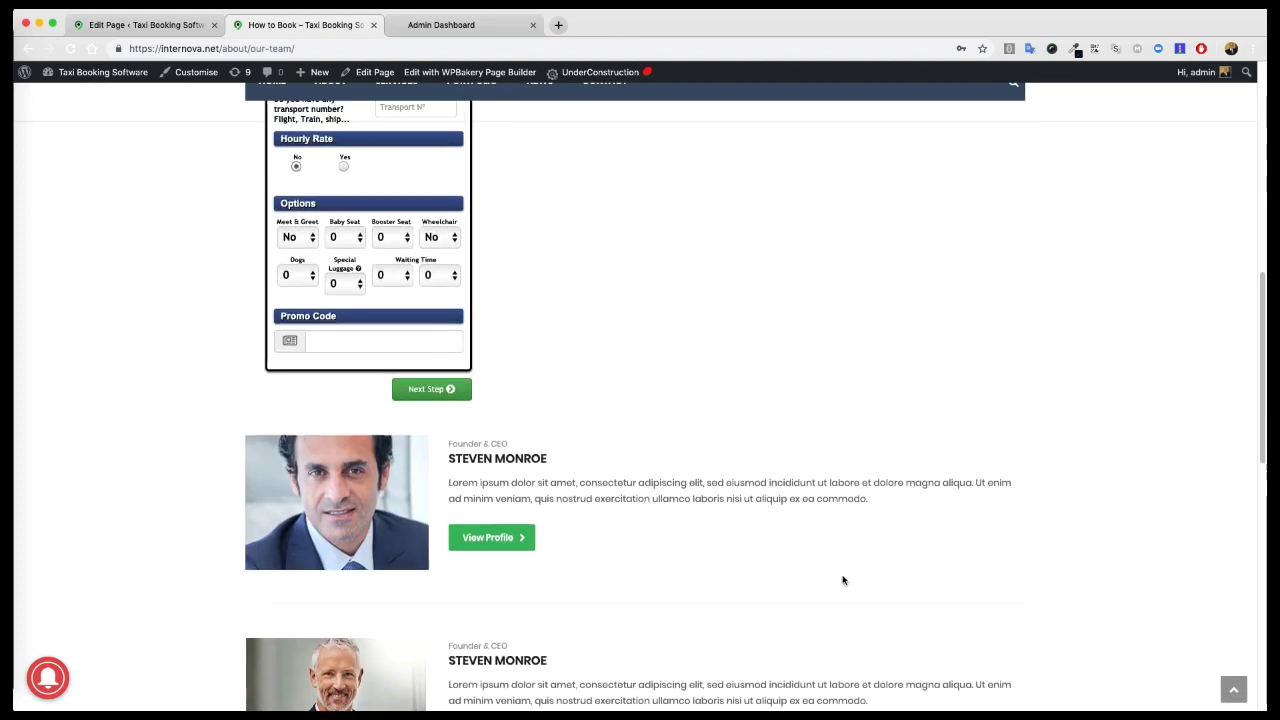
pyautogui.scroll(5, 840, 580)
pyautogui.scroll(3, 840, 580)
pyautogui.scroll(-4, 700, 520)
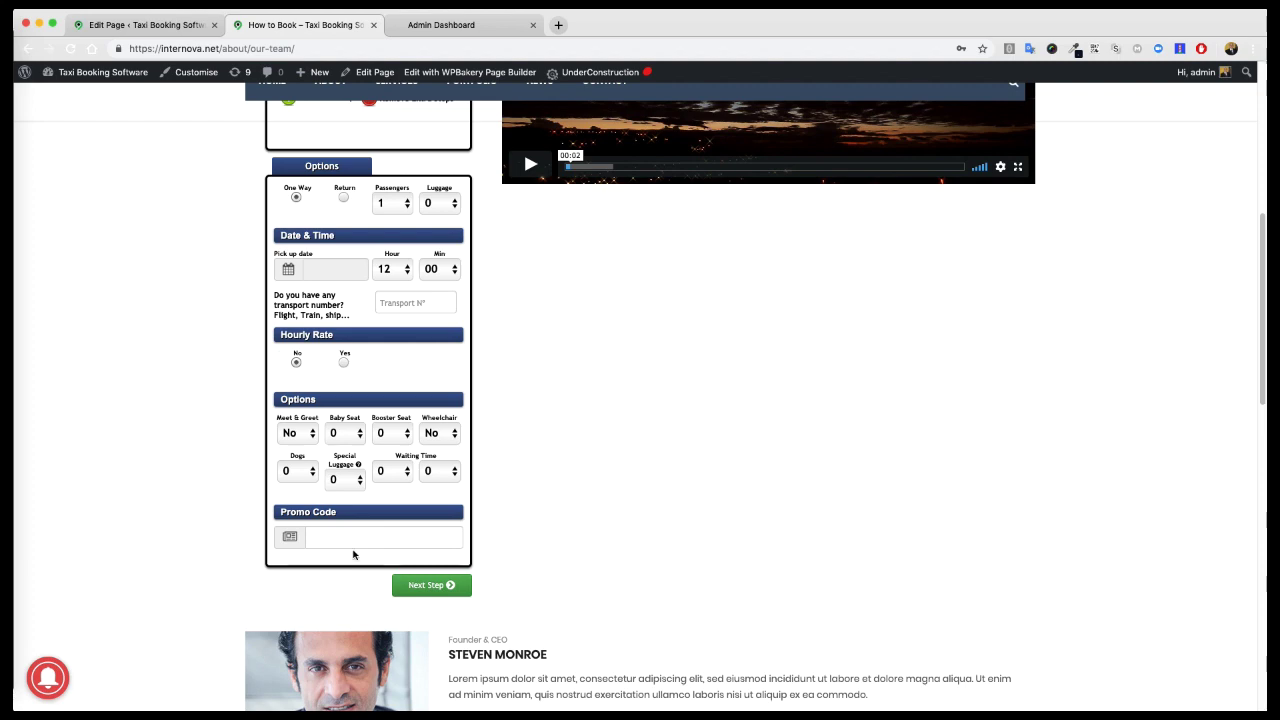
pyautogui.click(145, 25)
# Step: Move the first team member under the heading and delete the Video Player
pyautogui.scroll(-2, 711, 529)
pyautogui.scroll(-5, 656, 554)
pyautogui.scroll(-3, 656, 554)
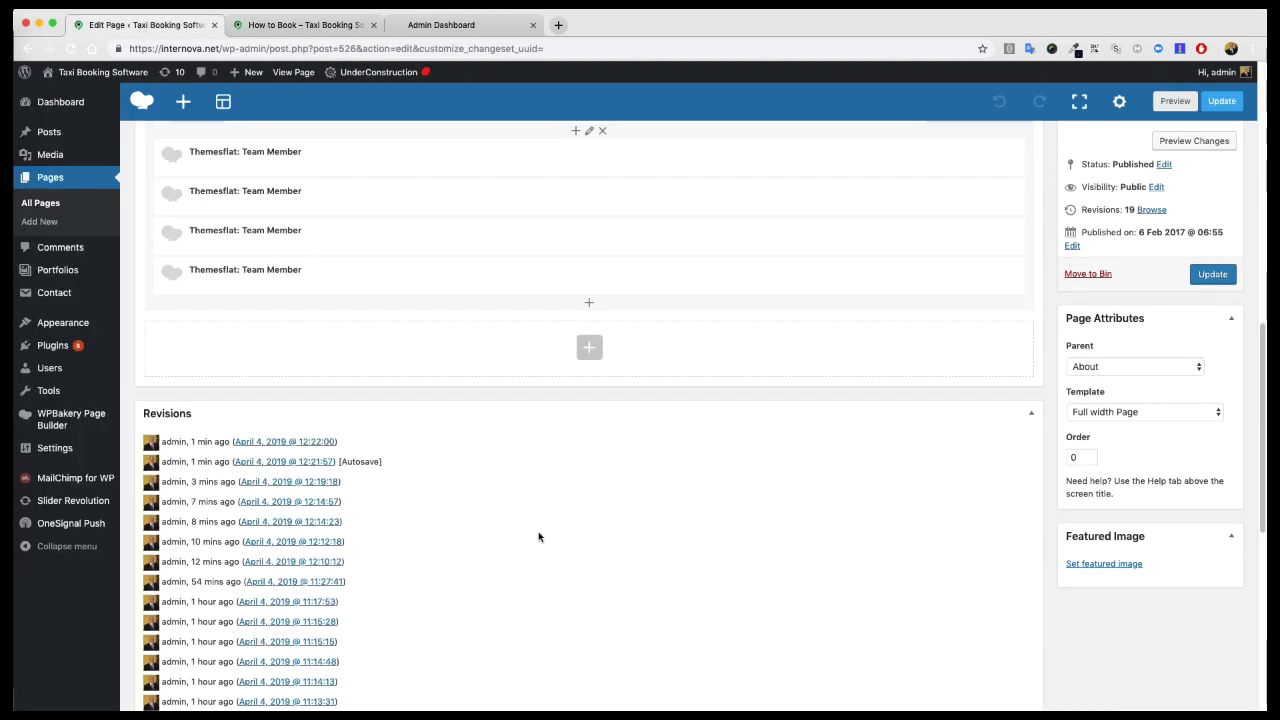
pyautogui.scroll(3, 540, 531)
pyautogui.scroll(1, 640, 351)
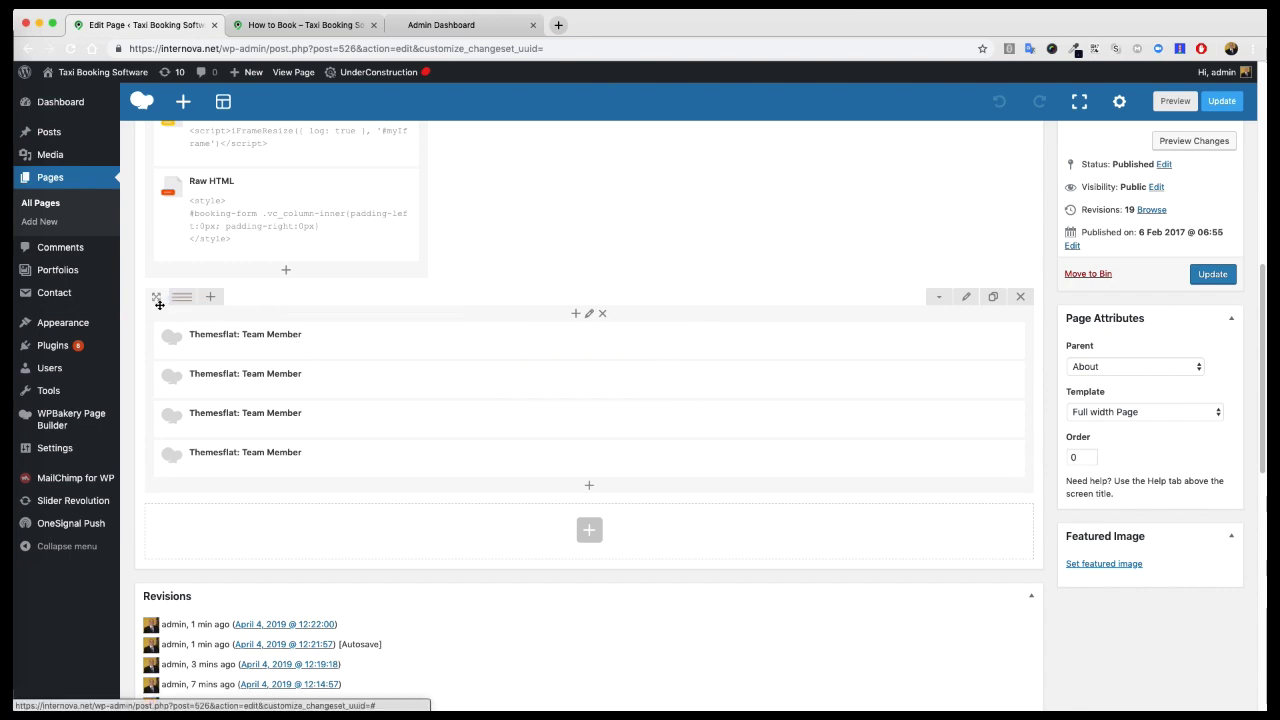
pyautogui.scroll(2, 556, 372)
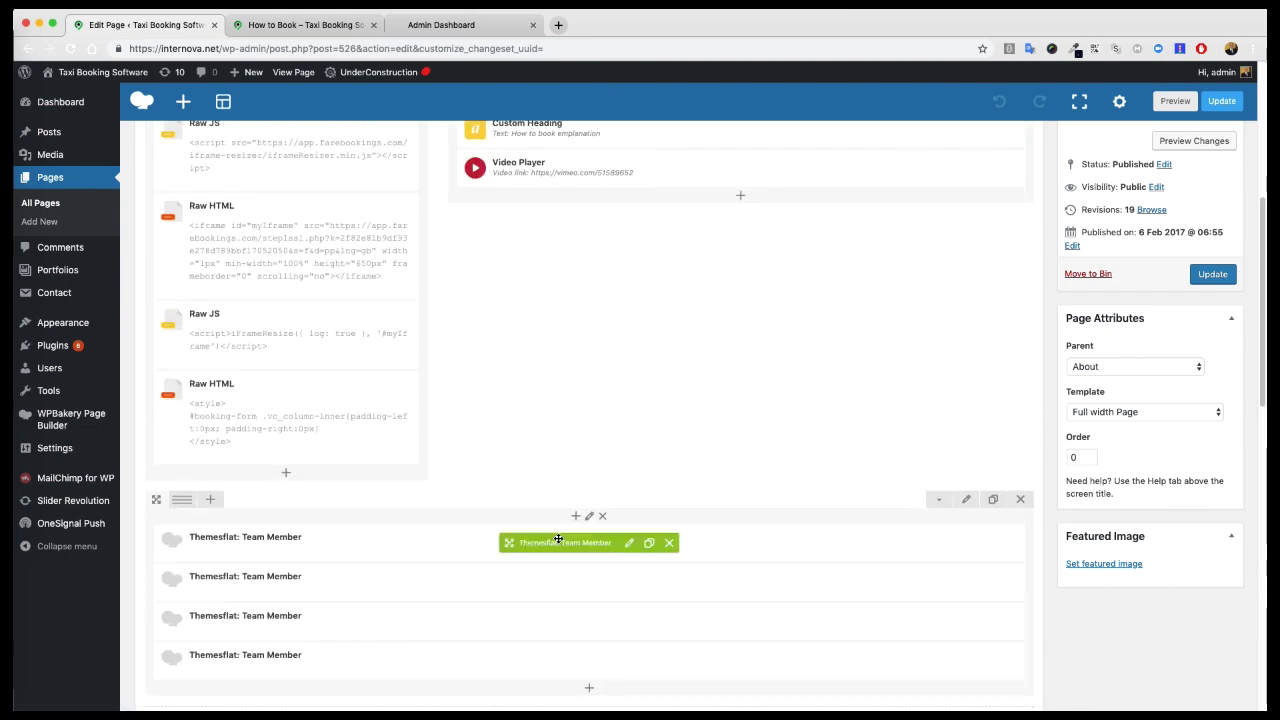
pyautogui.moveTo(556, 541); pyautogui.dragTo(579, 186)
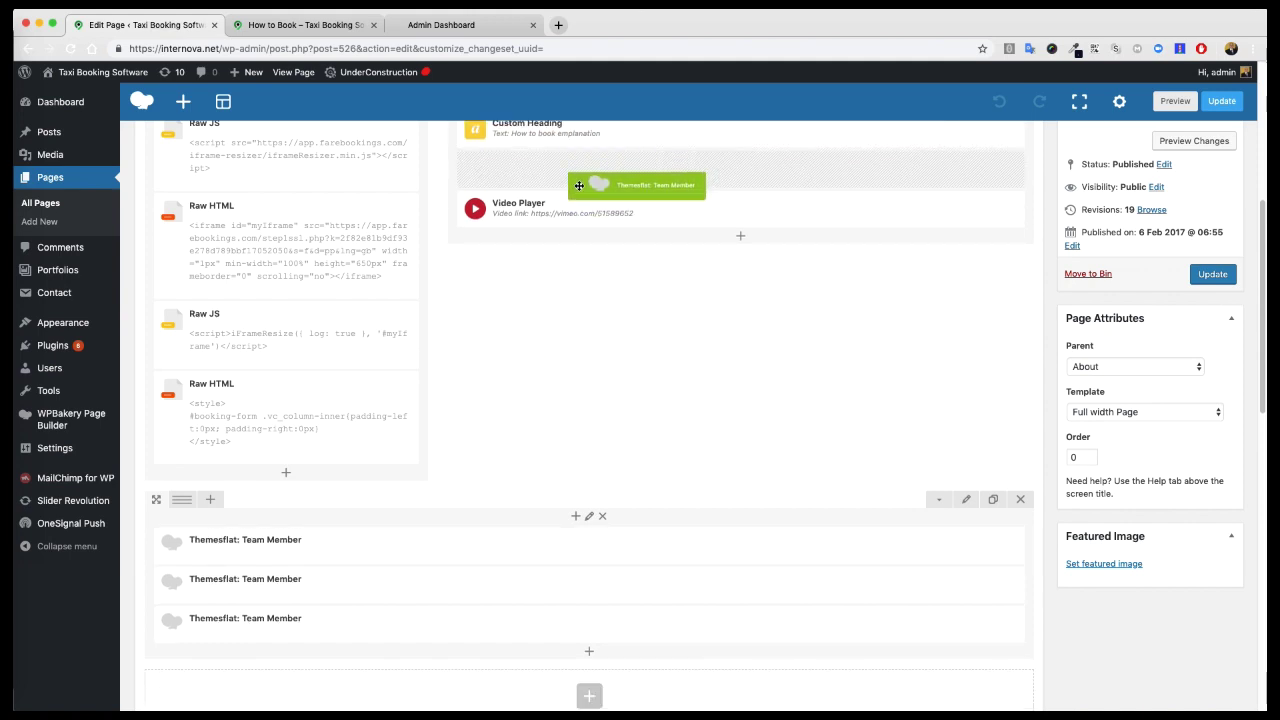
pyautogui.click(798, 206)
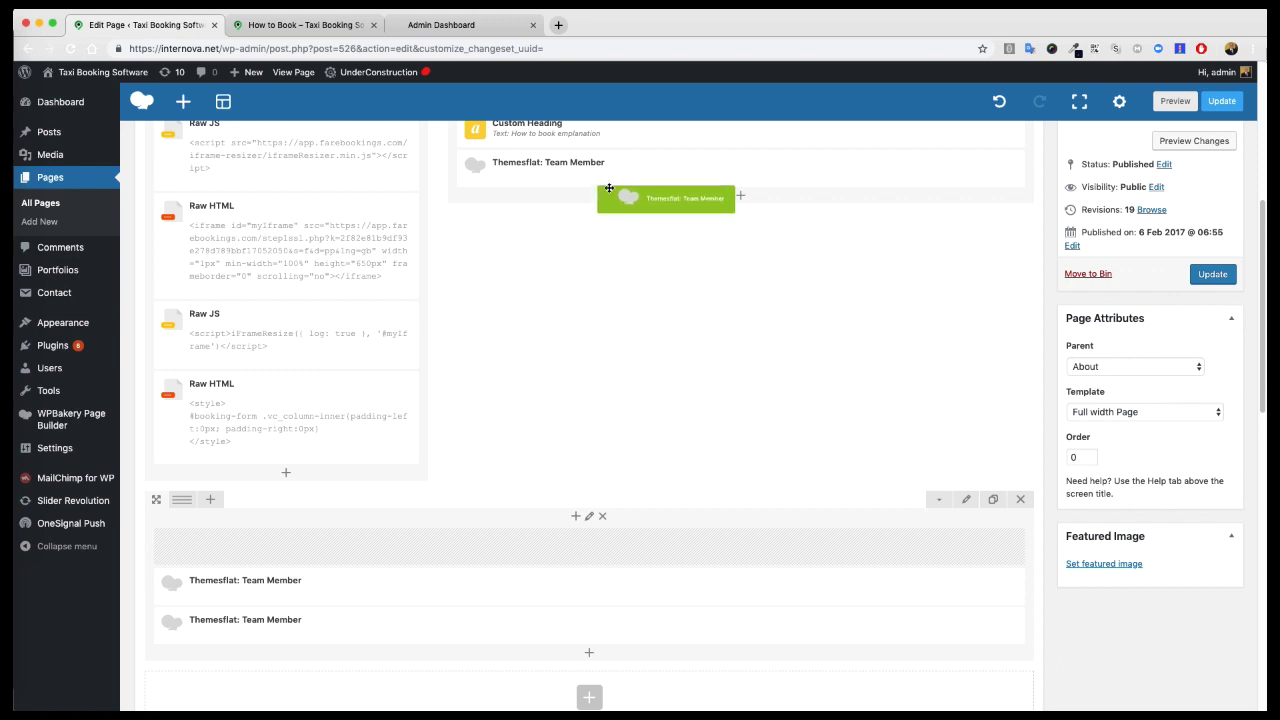
# Step: Move the other three team members into the right column, delete the empty row, and update
pyautogui.moveTo(581, 404); pyautogui.dragTo(600, 200)
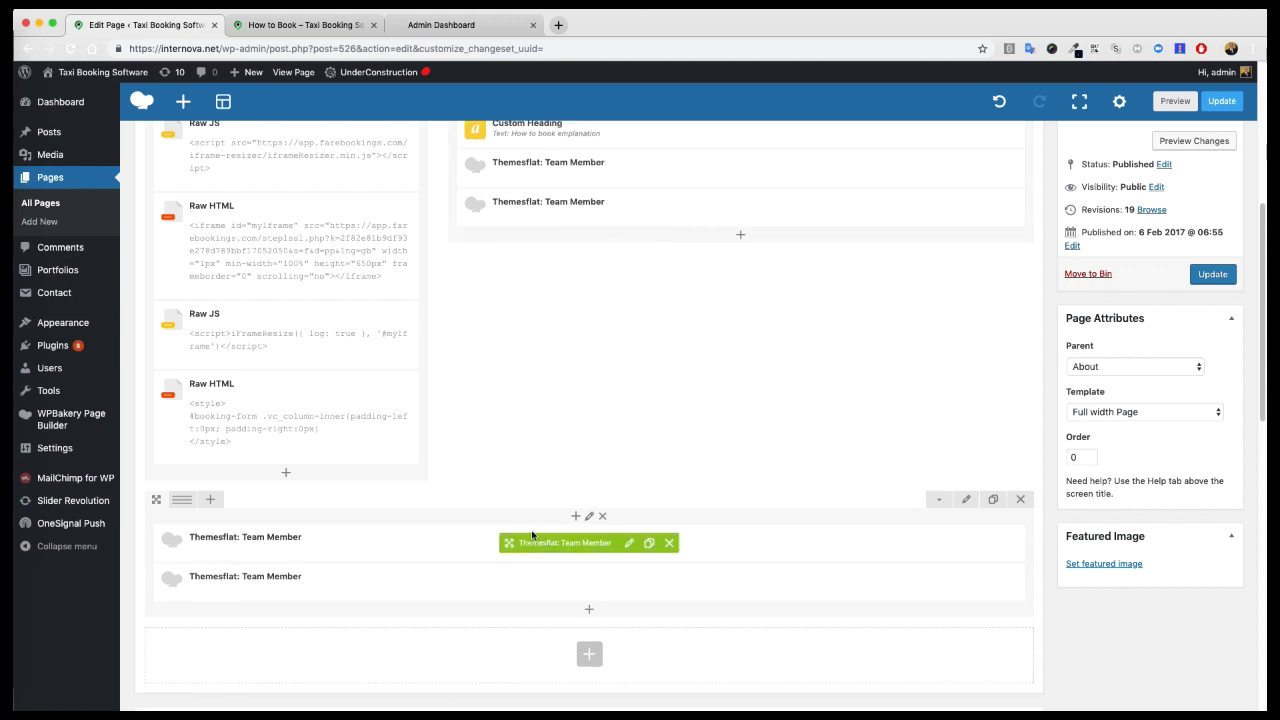
pyautogui.moveTo(508, 542)
pyautogui.mouseDown()
pyautogui.moveTo(590, 258)
pyautogui.moveTo(581, 299)
pyautogui.mouseUp()
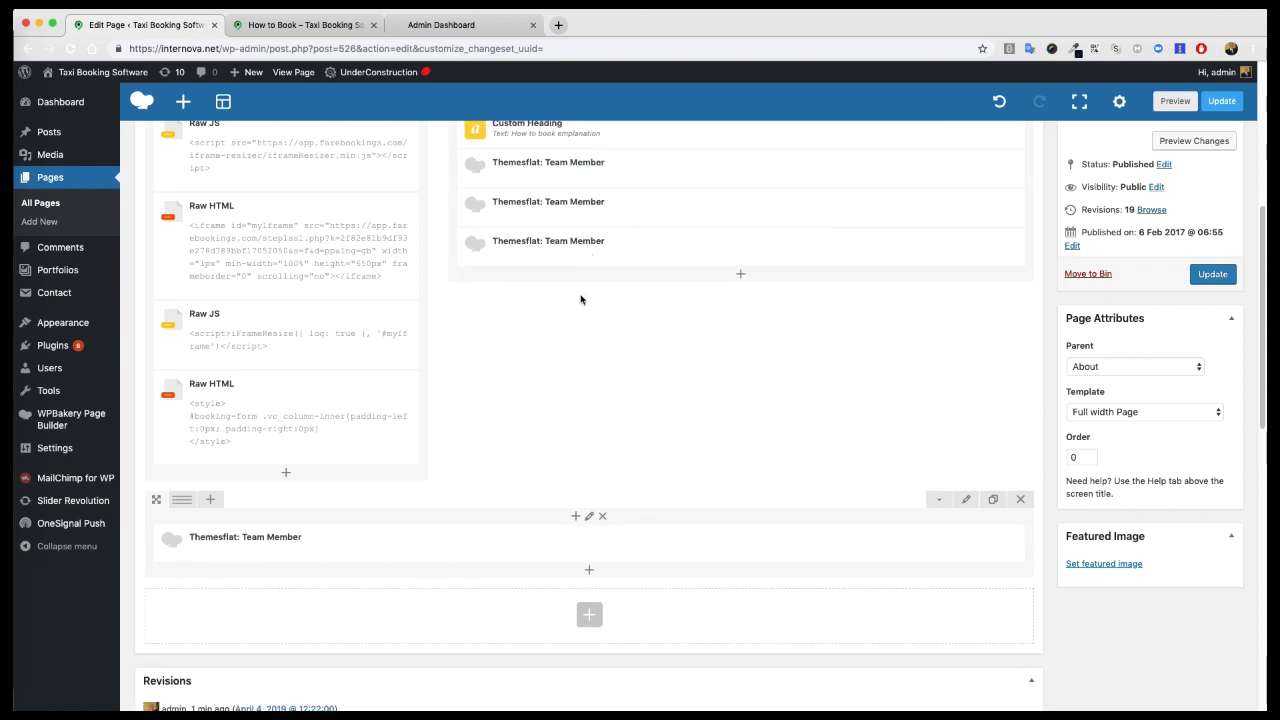
pyautogui.moveTo(522, 545)
pyautogui.mouseDown()
pyautogui.moveTo(607, 288)
pyautogui.moveTo(640, 286)
pyautogui.mouseUp()
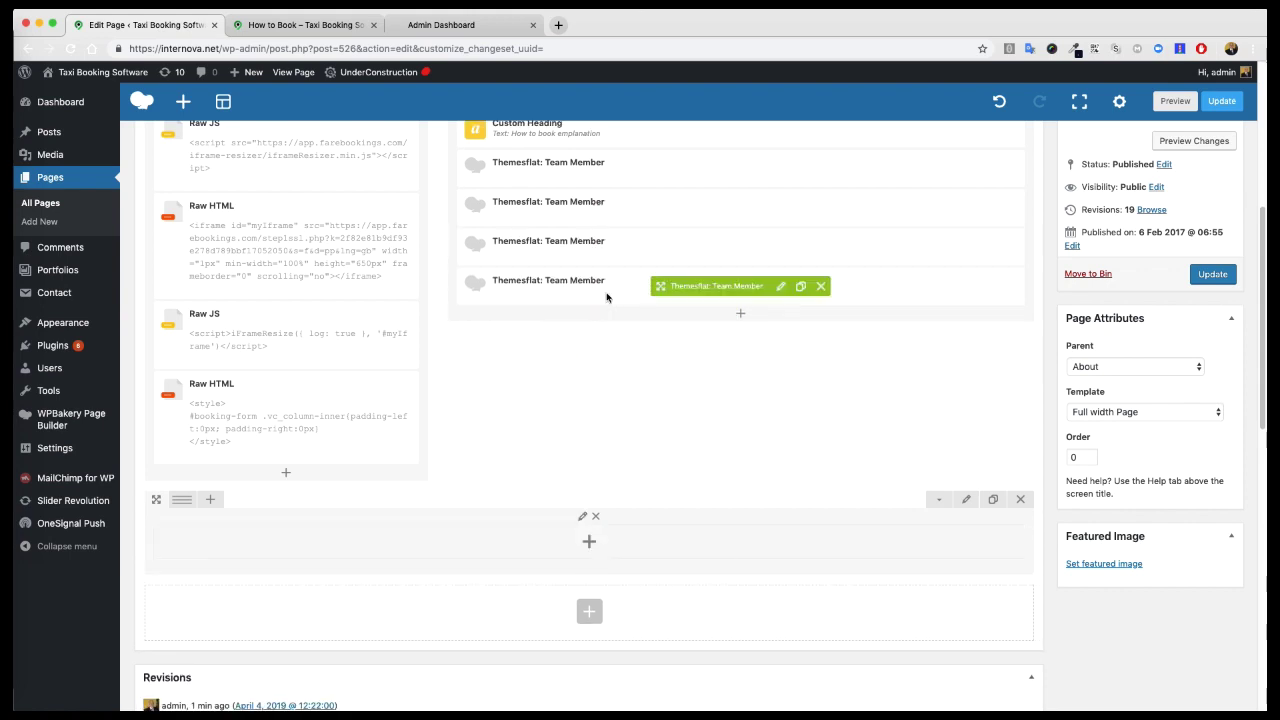
pyautogui.click(1020, 499)
pyautogui.click(1212, 277)
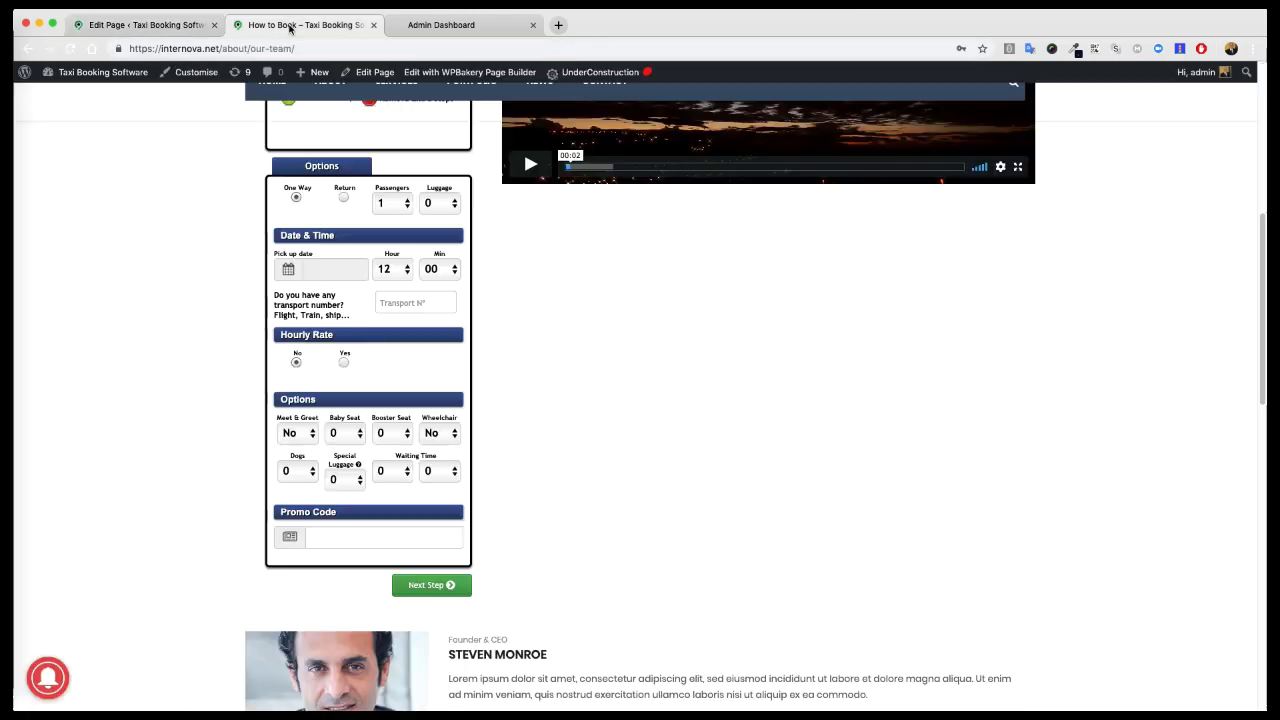
# Step: Reload the live page, check the team cards beside the booking form, and select the first member's name and description
pyautogui.click(290, 24)
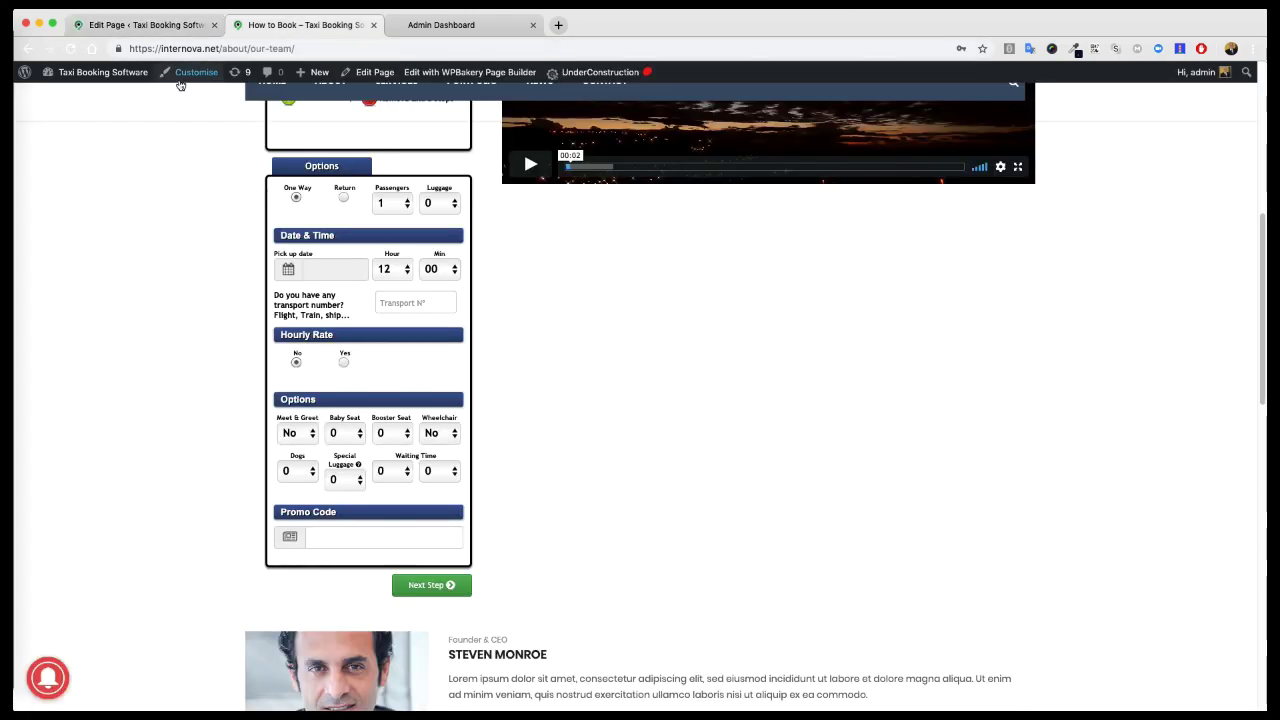
pyautogui.click(70, 48)
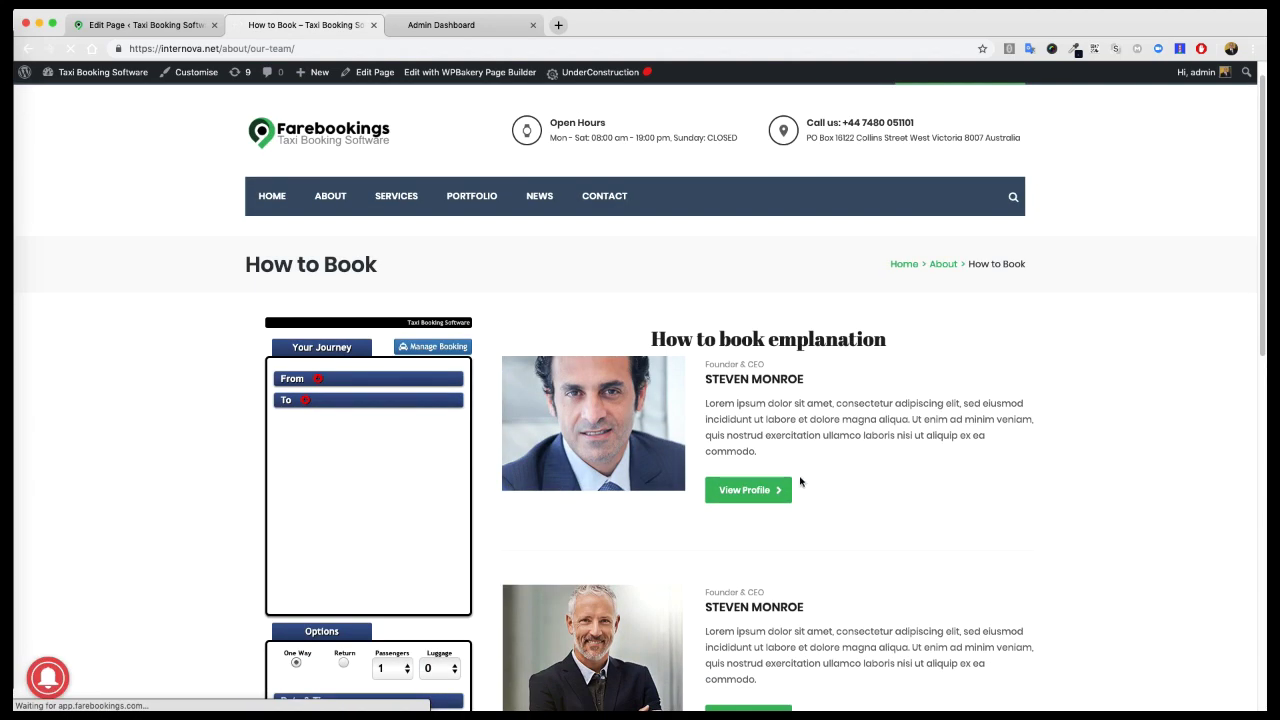
pyautogui.scroll(-2, 711, 480)
pyautogui.scroll(-2, 497, 460)
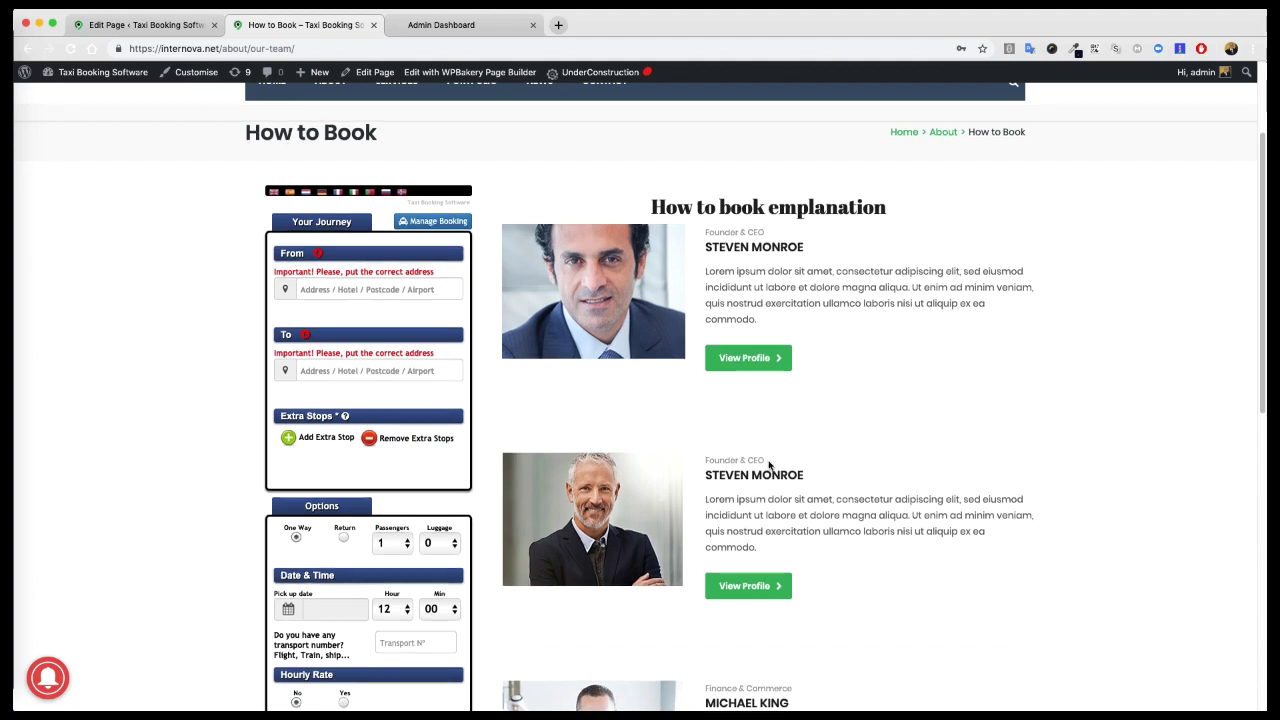
pyautogui.scroll(-5, 500, 420)
pyautogui.scroll(-2, 576, 456)
pyautogui.scroll(3, 576, 456)
pyautogui.scroll(2, 576, 456)
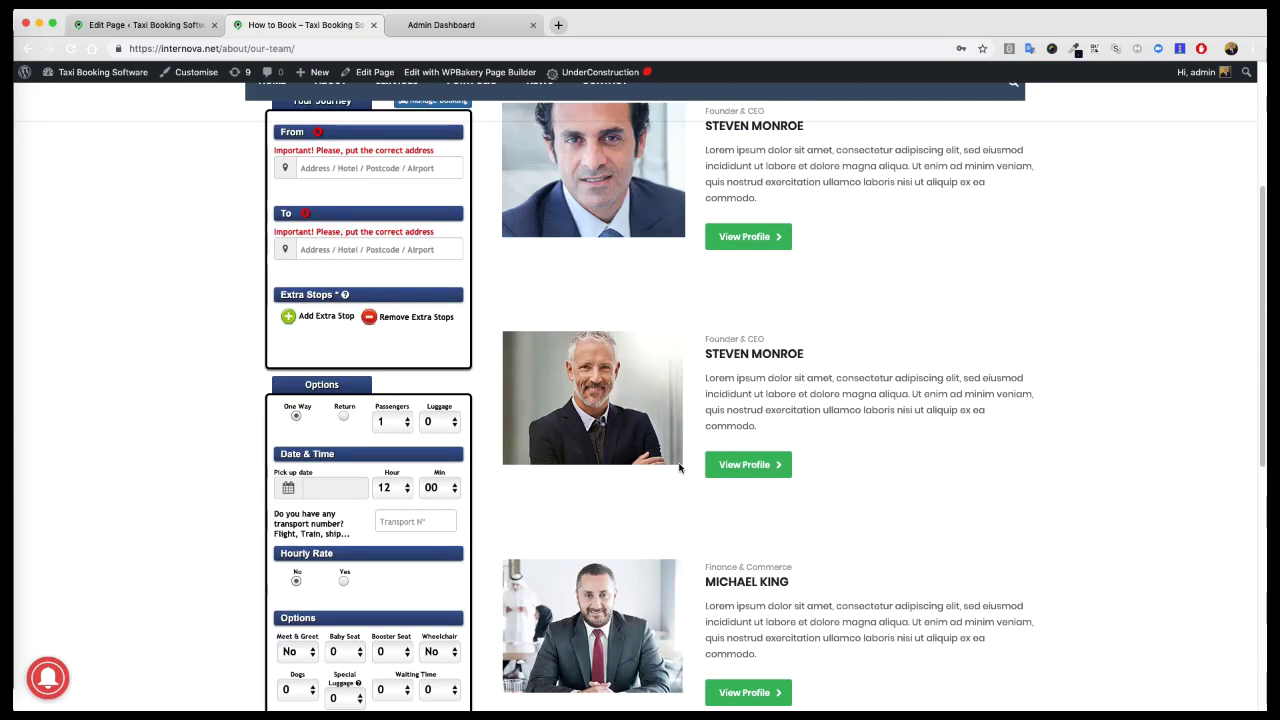
pyautogui.scroll(4, 640, 470)
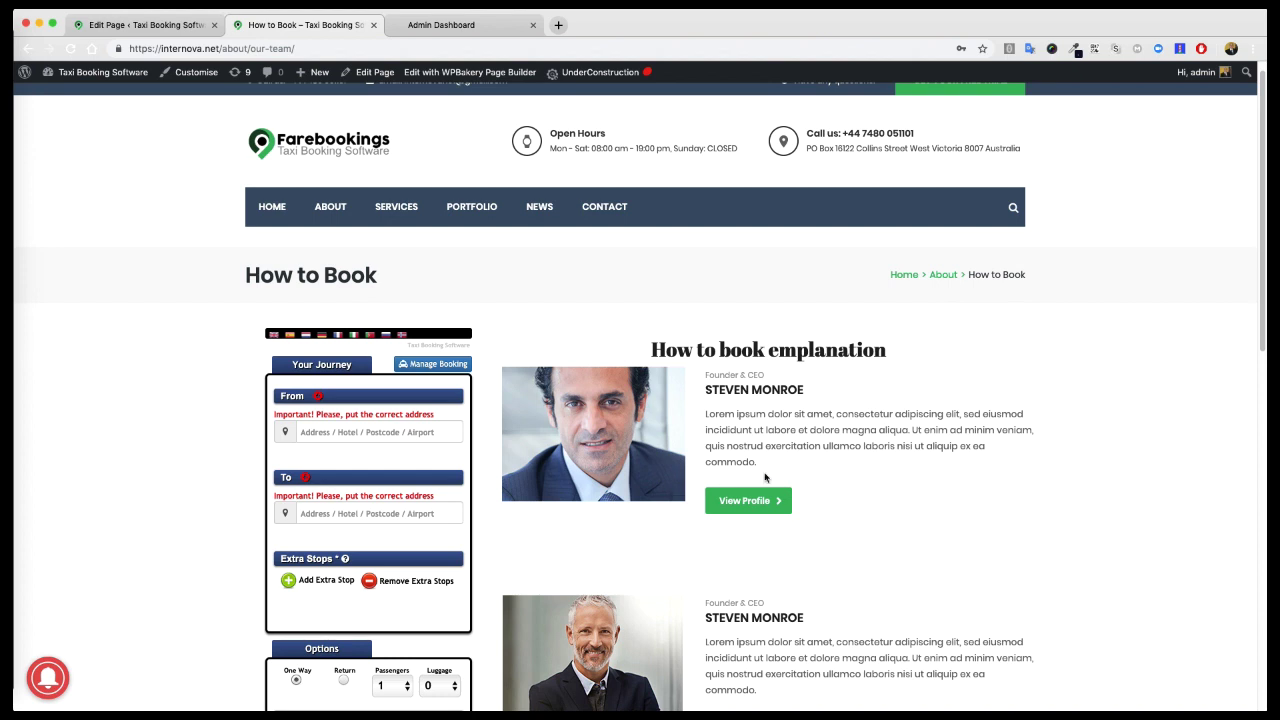
pyautogui.scroll(-3, 621, 423)
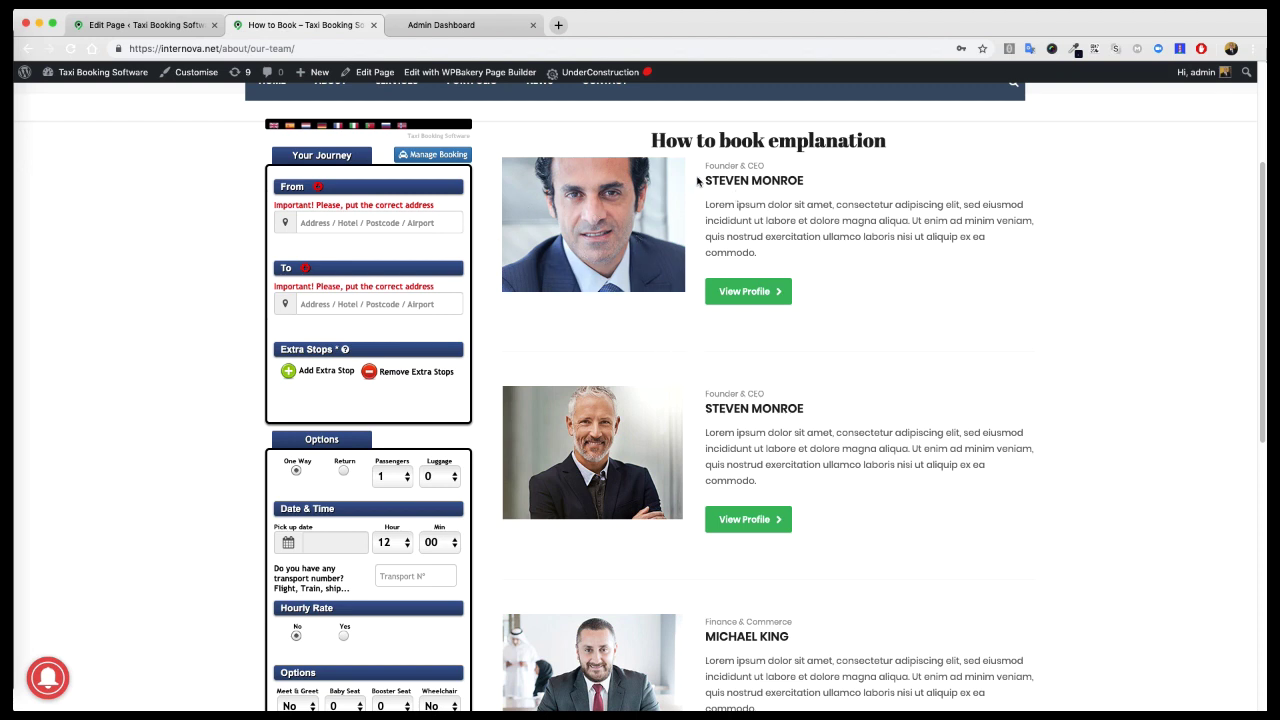
pyautogui.moveTo(697, 180); pyautogui.dragTo(823, 180)
pyautogui.moveTo(705, 200); pyautogui.dragTo(915, 265)
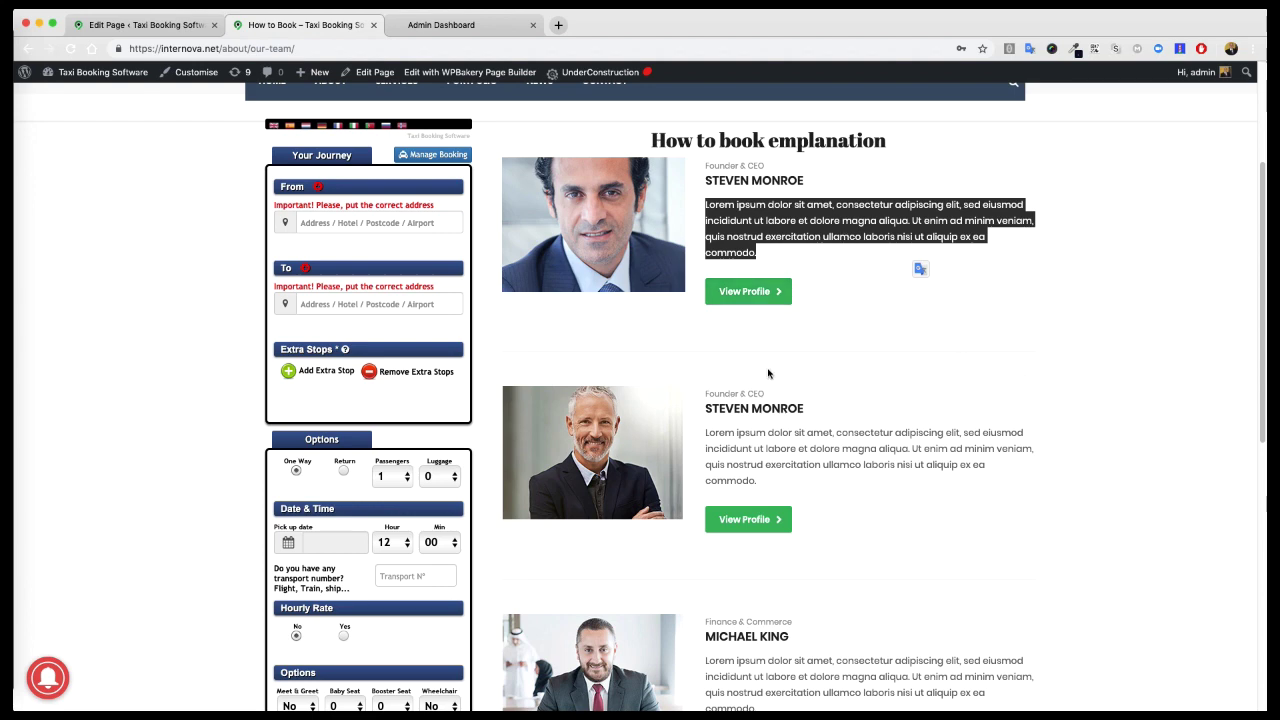
# Step: Open the Farebookings front-end settings from the Admin Dashboard
pyautogui.scroll(3, 833, 378)
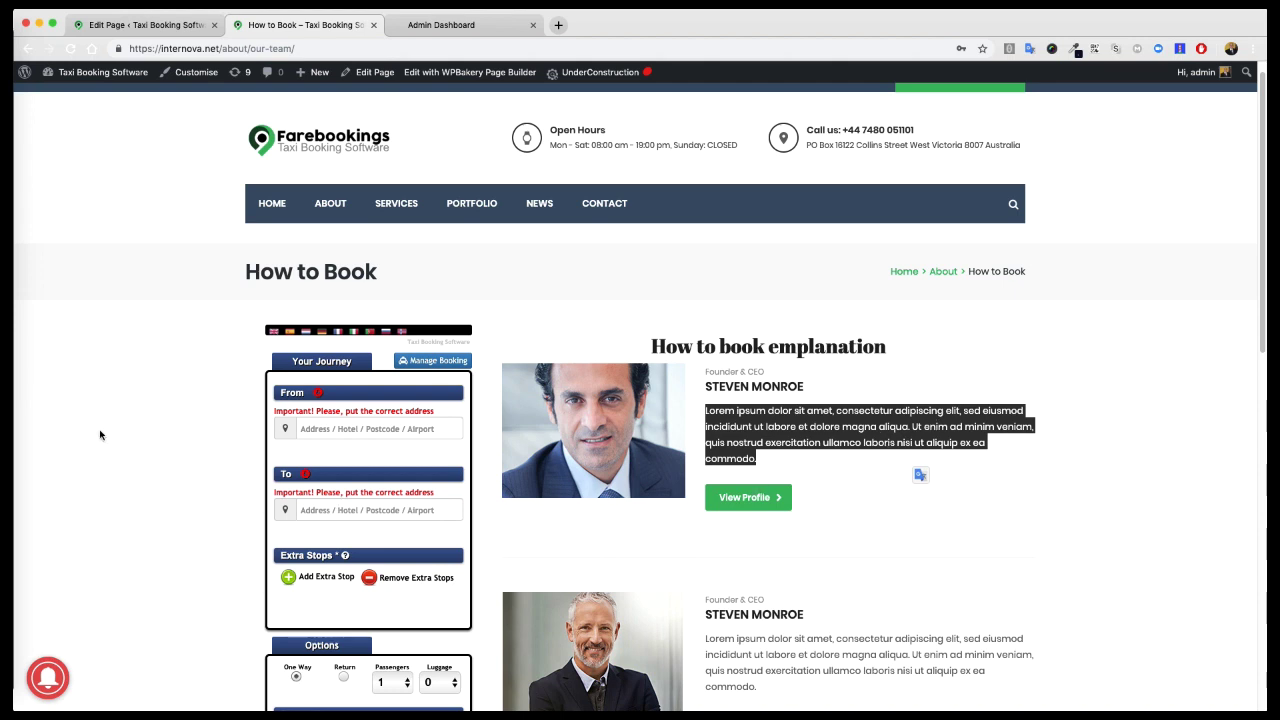
pyautogui.scroll(1, 844, 476)
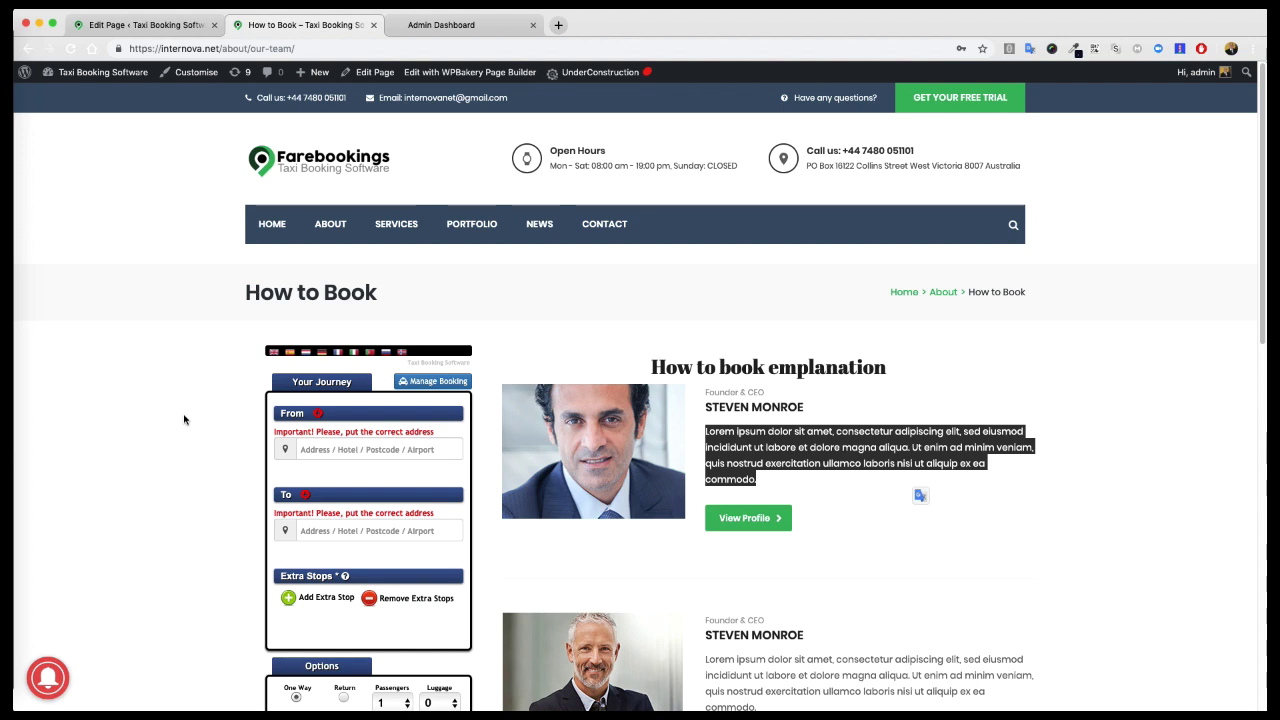
pyautogui.click(470, 25)
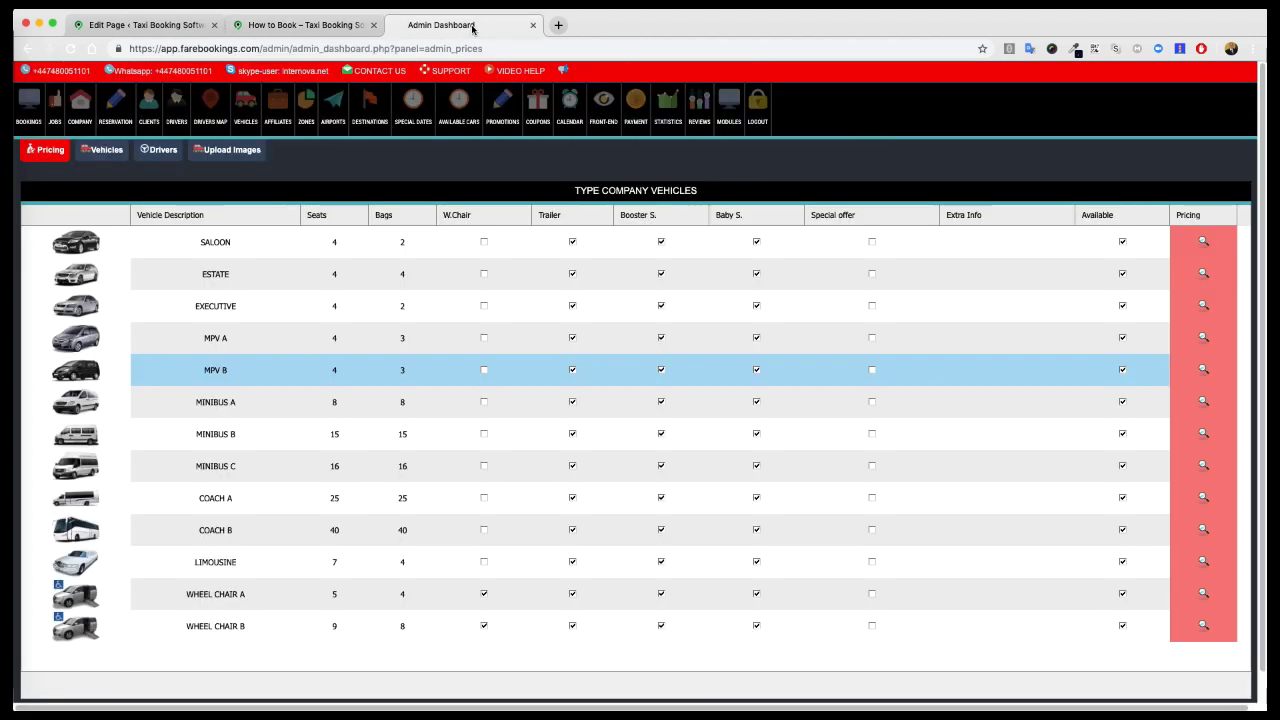
pyautogui.click(604, 104)
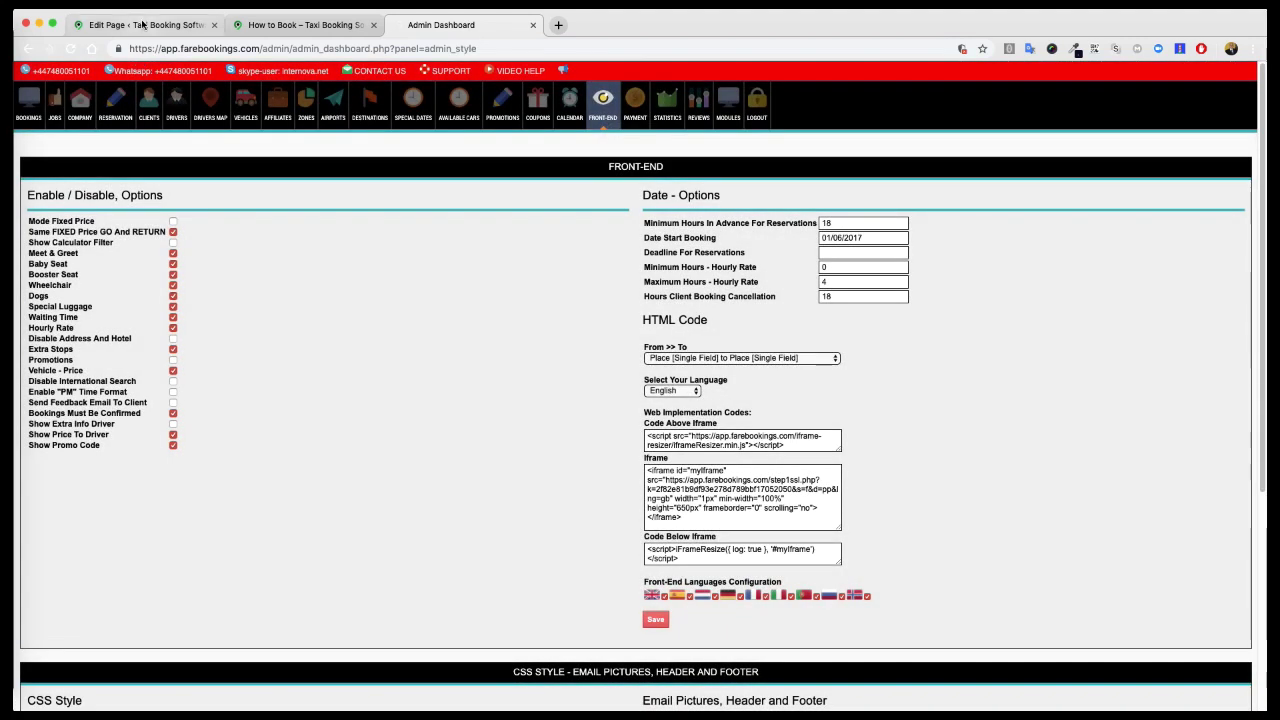
# Step: Go back to the Edit Page tab and scroll to the top of the WPBakery booking row
pyautogui.click(140, 25)
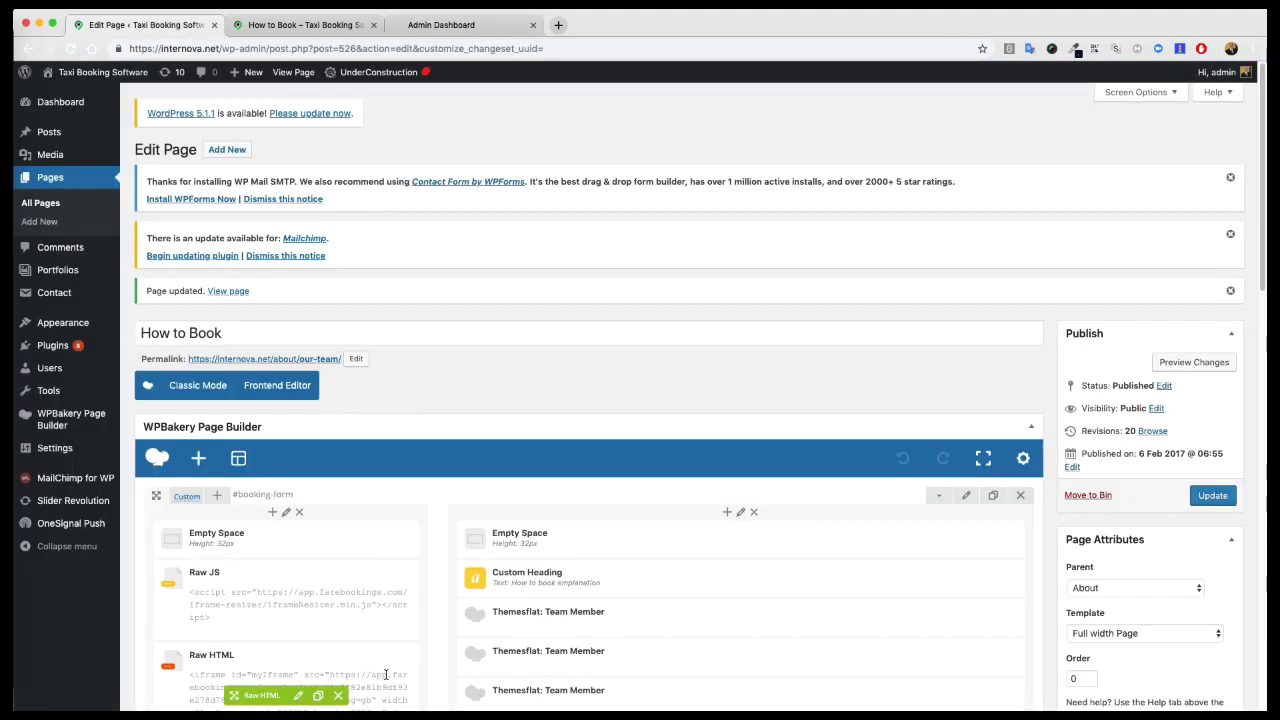
pyautogui.scroll(-3, 632, 570)
pyautogui.scroll(-5, 560, 560)
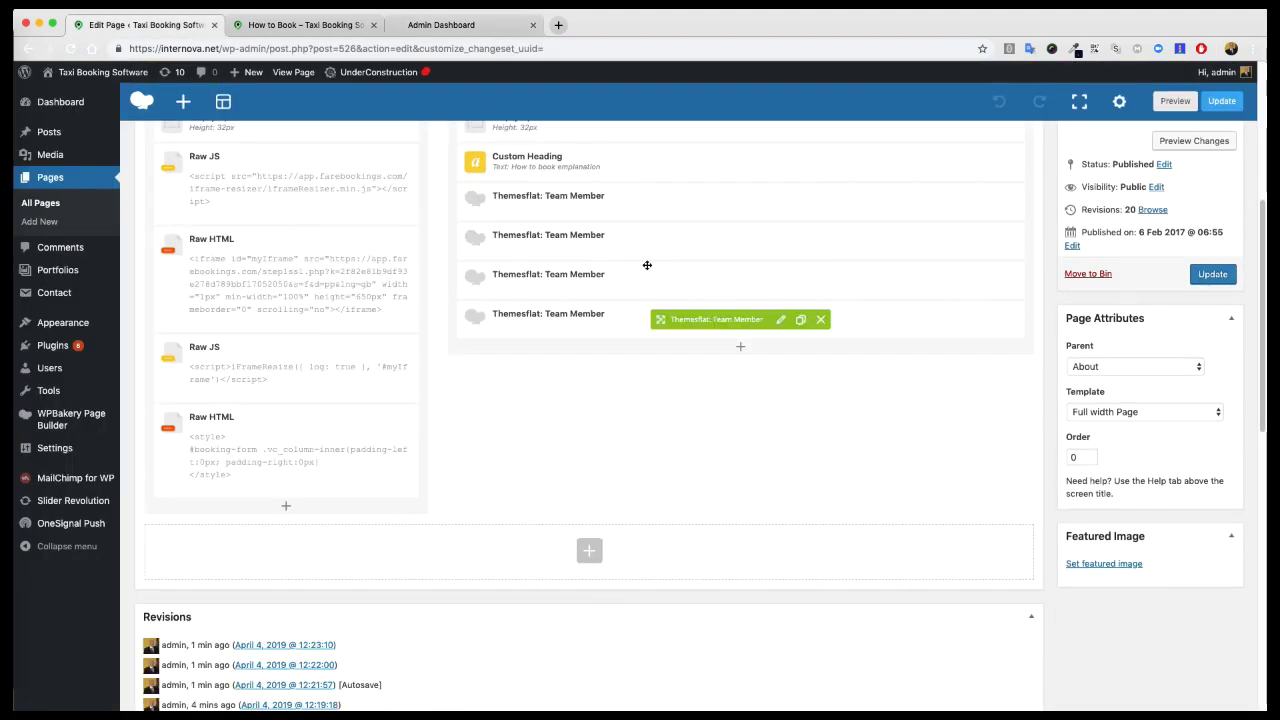
pyautogui.scroll(4, 651, 263)
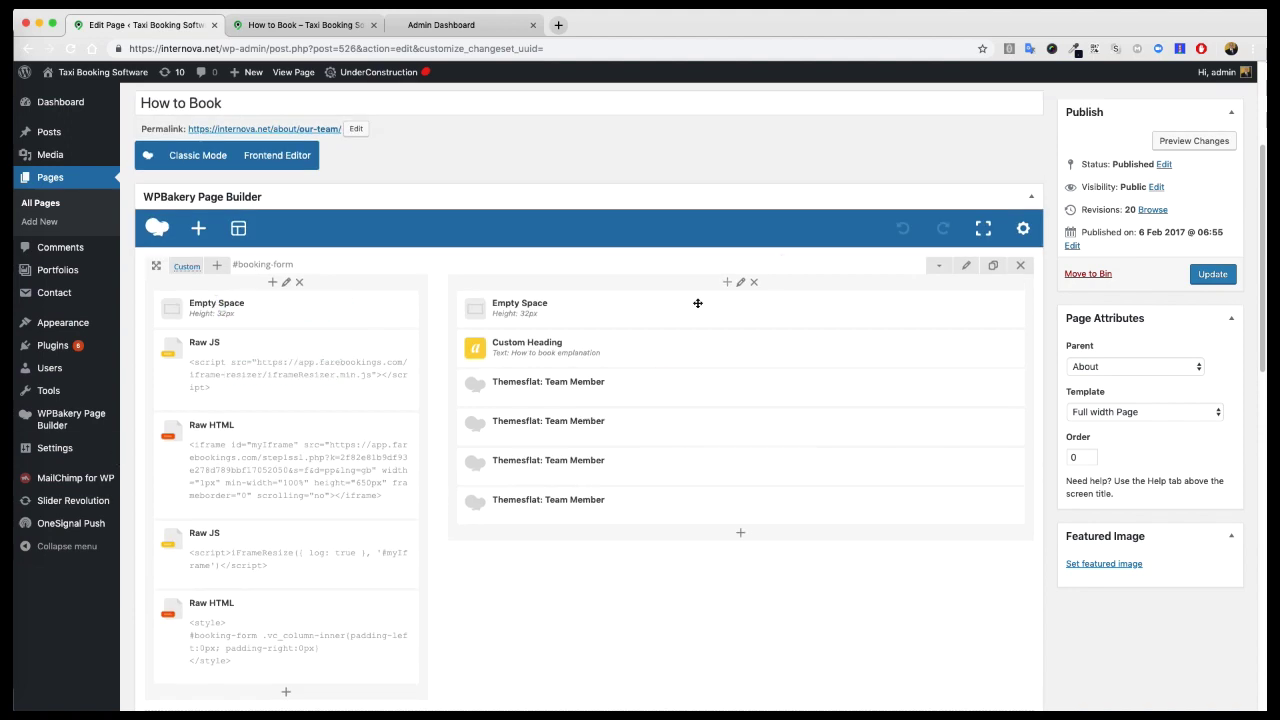